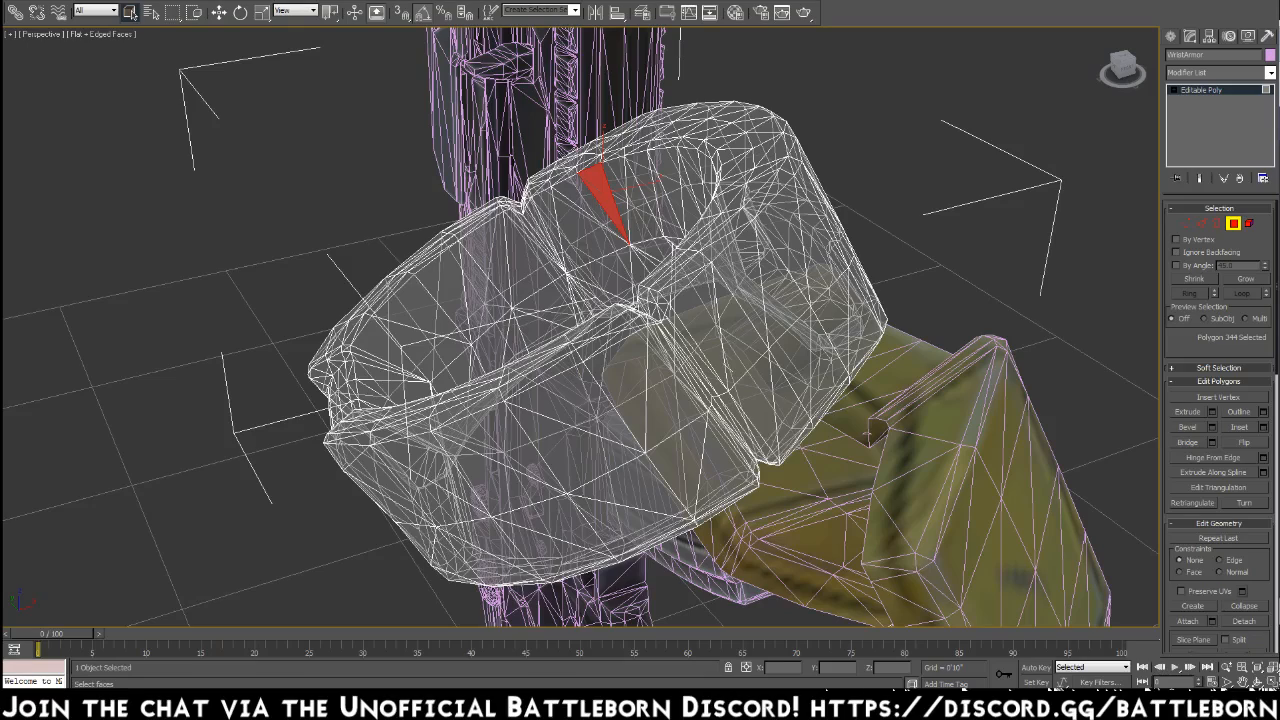
Add the inner-wall polygons of the band segment beyond the first notch to the WristArmor polygon selection
{"action": "left_click", "coordinate": [594, 201], "text": "ctrl"}
{"action": "left_click", "coordinate": [614, 199], "text": "ctrl"}
{"action": "left_click", "coordinate": [631, 206], "text": "ctrl"}
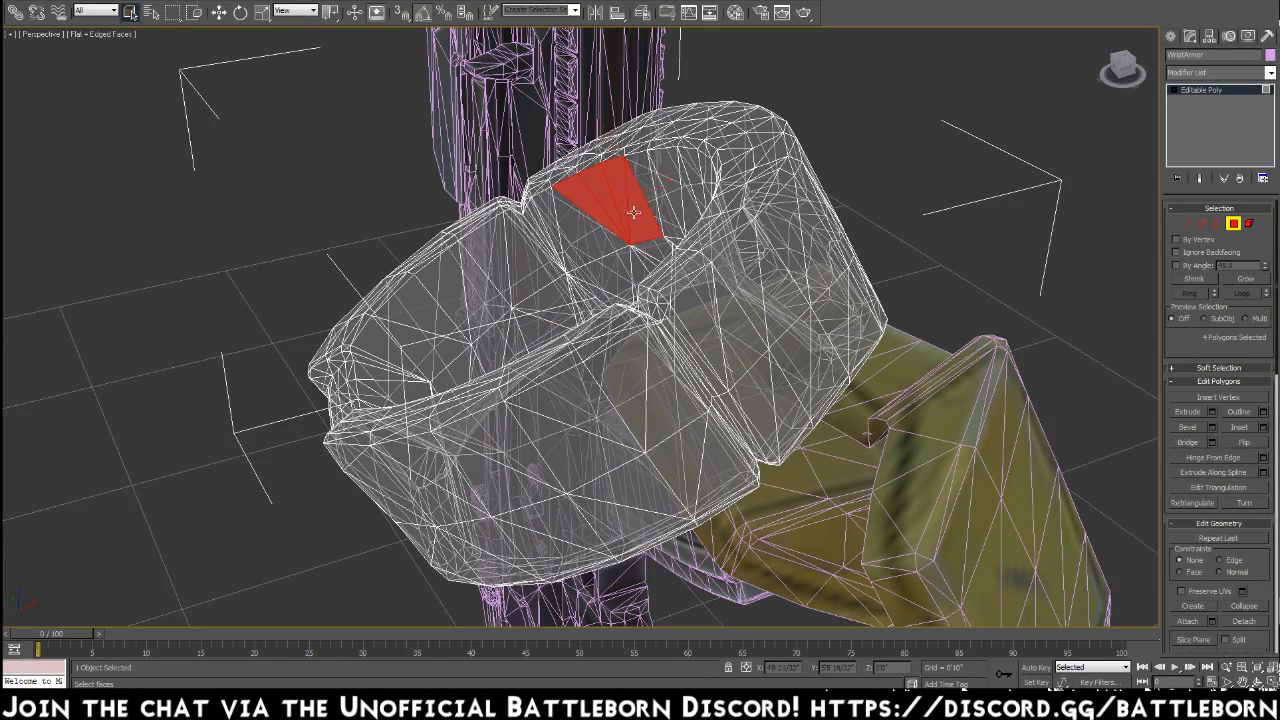
{"action": "left_click", "coordinate": [603, 237], "text": "ctrl"}
{"action": "left_click", "coordinate": [550, 215], "text": "ctrl"}
{"action": "left_click", "coordinate": [592, 272], "text": "ctrl"}
{"action": "left_click", "coordinate": [612, 296], "text": "ctrl"}
{"action": "left_click", "coordinate": [640, 272], "text": "ctrl"}
{"action": "left_click", "coordinate": [648, 268], "text": "ctrl"}
{"action": "left_click", "coordinate": [645, 254], "text": "ctrl"}
{"action": "left_click", "coordinate": [668, 262], "text": "ctrl"}
{"action": "left_click", "coordinate": [662, 214], "text": "ctrl"}
{"action": "left_click", "coordinate": [648, 176], "text": "ctrl"}
{"action": "left_click", "coordinate": [682, 188], "text": "ctrl"}
{"action": "left_click", "coordinate": [670, 168], "text": "ctrl"}
{"action": "left_click", "coordinate": [690, 180], "text": "ctrl"}
Add the upper inner-wall polygons of the neighbouring band segment, from the notch around to its far end
{"action": "left_click", "coordinate": [525, 245], "text": "ctrl"}
{"action": "left_click", "coordinate": [495, 253], "text": "ctrl"}
{"action": "left_click", "coordinate": [478, 288], "text": "ctrl"}
{"action": "left_click", "coordinate": [440, 300], "text": "ctrl"}
{"action": "left_click", "coordinate": [430, 338], "text": "ctrl"}
{"action": "left_click", "coordinate": [438, 352], "text": "ctrl"}
{"action": "left_click", "coordinate": [398, 350], "text": "ctrl"}
{"action": "left_click", "coordinate": [380, 365], "text": "ctrl"}
{"action": "left_click", "coordinate": [380, 366], "text": "ctrl"}
{"action": "left_click", "coordinate": [388, 377], "text": "ctrl"}
{"action": "left_click", "coordinate": [388, 389], "text": "ctrl"}
{"action": "left_click", "coordinate": [372, 399], "text": "ctrl"}
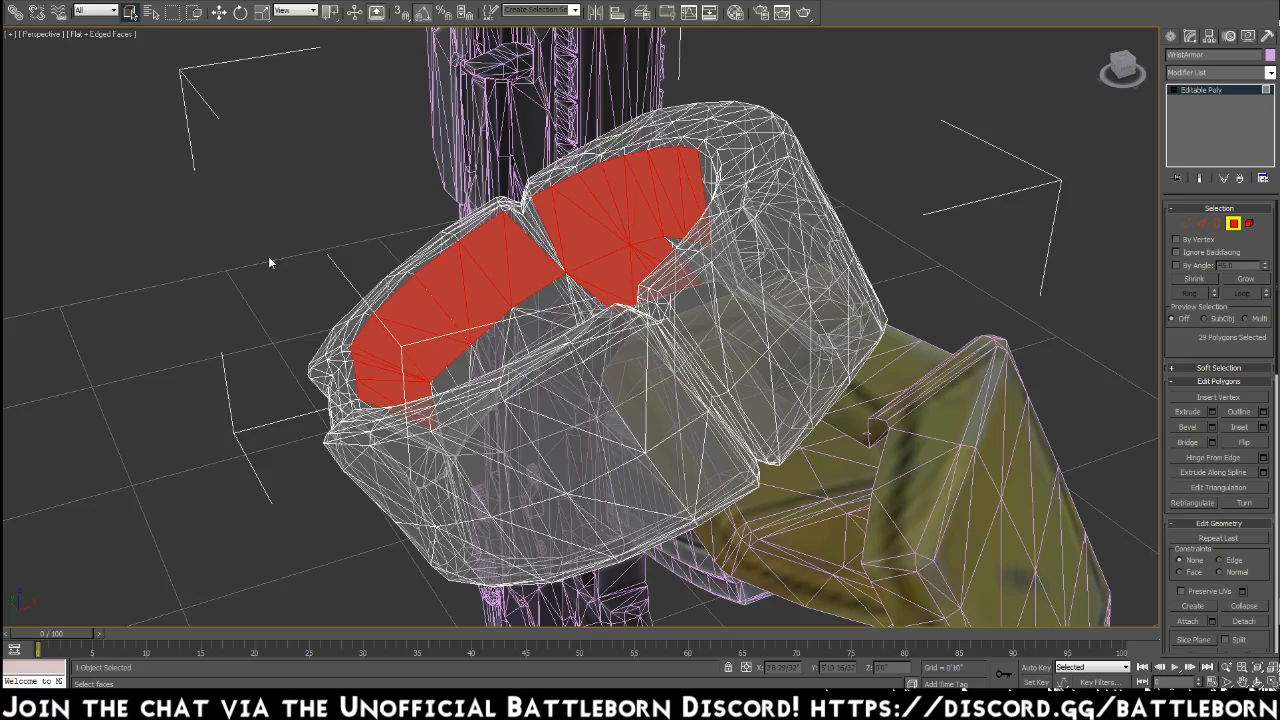
Add the lower row of inner-wall polygons on that same neighbouring segment to the selection
{"action": "left_click", "coordinate": [548, 307], "text": "ctrl"}
{"action": "left_click", "coordinate": [527, 324], "text": "ctrl"}
{"action": "left_click", "coordinate": [506, 334], "text": "ctrl"}
{"action": "left_click", "coordinate": [496, 340], "text": "ctrl"}
{"action": "left_click", "coordinate": [466, 362], "text": "ctrl"}
{"action": "left_click", "coordinate": [470, 365], "text": "ctrl"}
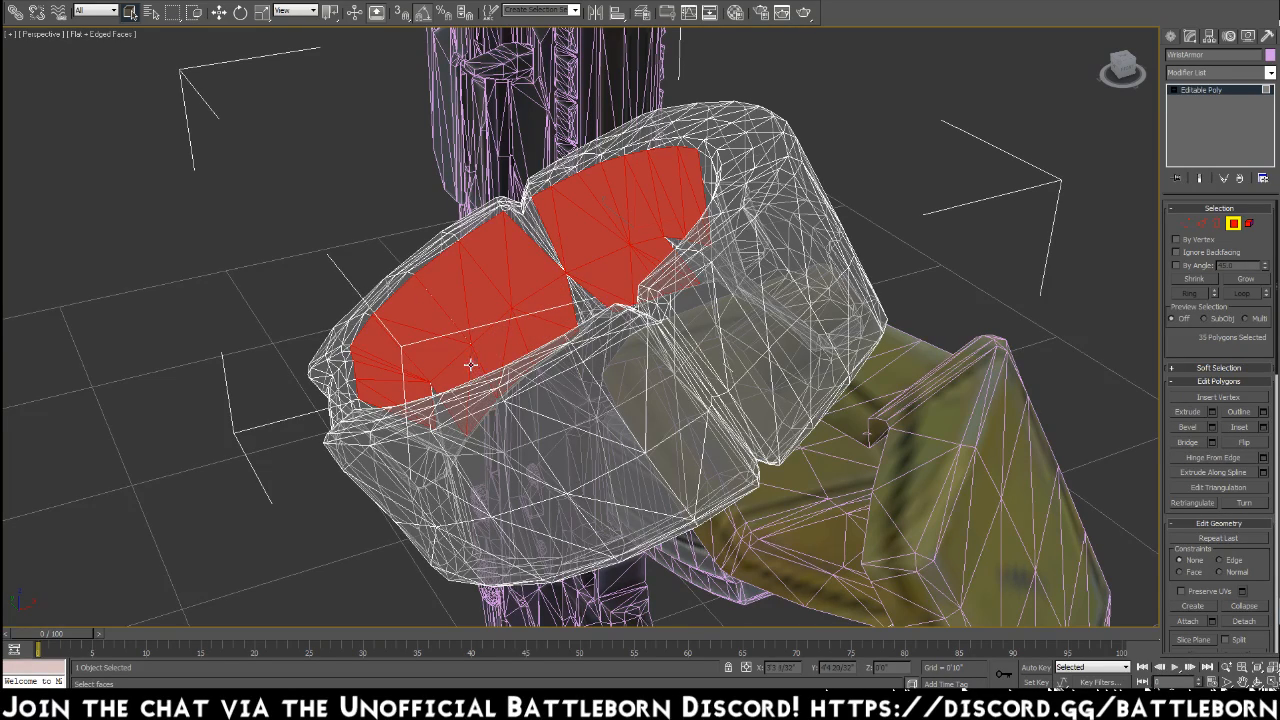
Extend the selection along both rows of inner-wall polygons on the long curved band segment
{"action": "mouse_move", "coordinate": [500, 322]}
{"action": "middle_mouse_down", "text": "alt"}
{"action": "mouse_move", "coordinate": [593, 314]}
{"action": "mouse_move", "coordinate": [524, 315]}
{"action": "middle_mouse_up", "text": "alt"}
{"action": "left_click", "coordinate": [458, 316], "text": "ctrl"}
{"action": "left_click", "coordinate": [467, 314], "text": "ctrl"}
{"action": "left_click", "coordinate": [476, 311], "text": "ctrl"}
{"action": "left_click", "coordinate": [489, 300], "text": "ctrl"}
{"action": "left_click", "coordinate": [500, 297], "text": "ctrl"}
{"action": "left_click", "coordinate": [525, 281], "text": "ctrl"}
{"action": "left_click", "coordinate": [548, 274], "text": "ctrl"}
{"action": "left_click", "coordinate": [566, 269], "text": "ctrl"}
{"action": "left_click", "coordinate": [596, 256], "text": "ctrl"}
{"action": "left_click", "coordinate": [628, 255], "text": "ctrl"}
{"action": "left_click", "coordinate": [544, 202], "text": "ctrl"}
{"action": "left_click", "coordinate": [576, 207], "text": "ctrl"}
{"action": "left_click", "coordinate": [610, 190], "text": "ctrl"}
{"action": "left_click", "coordinate": [645, 190], "text": "ctrl"}
{"action": "left_click", "coordinate": [657, 198], "text": "ctrl"}
{"action": "left_click", "coordinate": [667, 193], "text": "ctrl"}
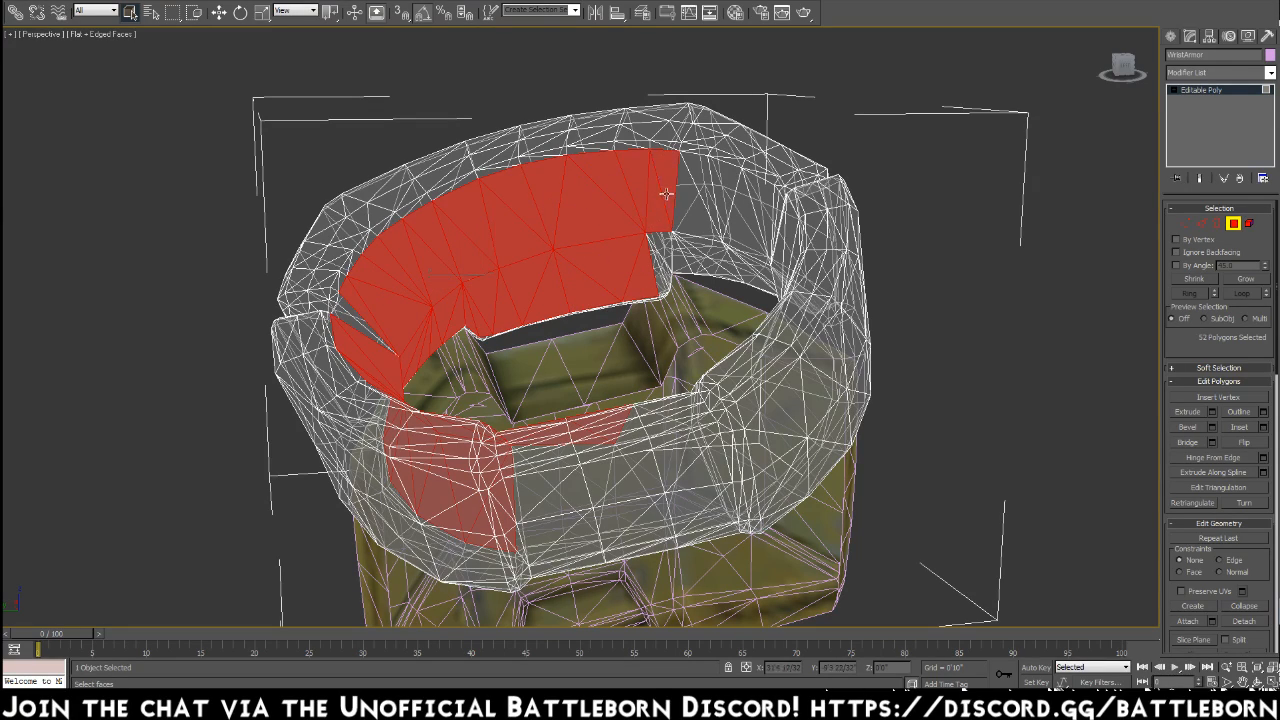
Continue the inner-wall polygon selection along the long segment, past the step in its lower edge towards the next gap
{"action": "left_click", "coordinate": [654, 268], "text": "ctrl"}
{"action": "left_click", "coordinate": [658, 262], "text": "ctrl"}
{"action": "left_click", "coordinate": [663, 252], "text": "ctrl"}
{"action": "left_click", "coordinate": [673, 242], "text": "ctrl"}
{"action": "left_click", "coordinate": [680, 246], "text": "ctrl"}
{"action": "left_click", "coordinate": [690, 248], "text": "ctrl"}
{"action": "left_click", "coordinate": [698, 200], "text": "ctrl"}
{"action": "left_click", "coordinate": [703, 196], "text": "ctrl"}
{"action": "left_click", "coordinate": [722, 200], "text": "ctrl"}
{"action": "left_click", "coordinate": [742, 215], "text": "ctrl"}
{"action": "left_click", "coordinate": [738, 244], "text": "ctrl"}
{"action": "left_click", "coordinate": [740, 265], "text": "ctrl"}
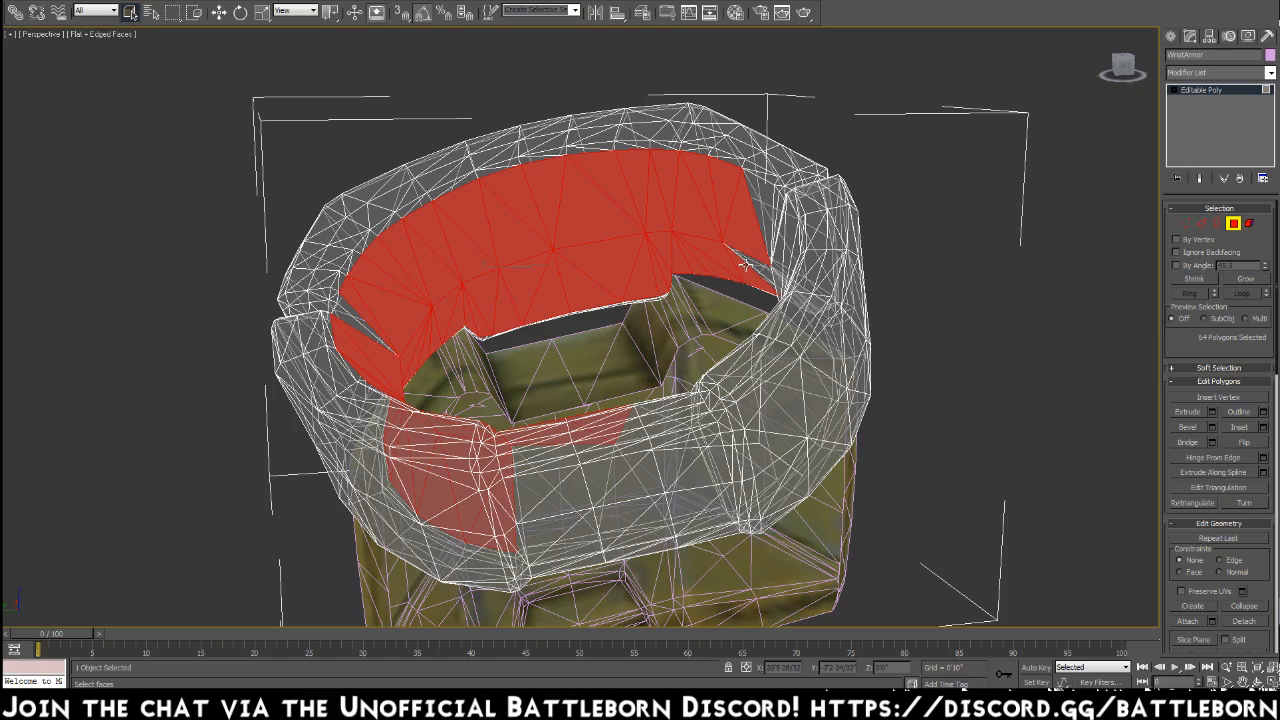
{"action": "left_click", "coordinate": [745, 265], "text": "ctrl"}
Complete the inner-wall polygons up to the gap and select those of the segment on its other side
{"action": "middle_click_drag", "start_coordinate": [743, 271], "coordinate": [650, 306], "text": "alt"}
{"action": "left_click", "coordinate": [539, 245], "text": "ctrl"}
{"action": "left_click", "coordinate": [592, 166], "text": "ctrl"}
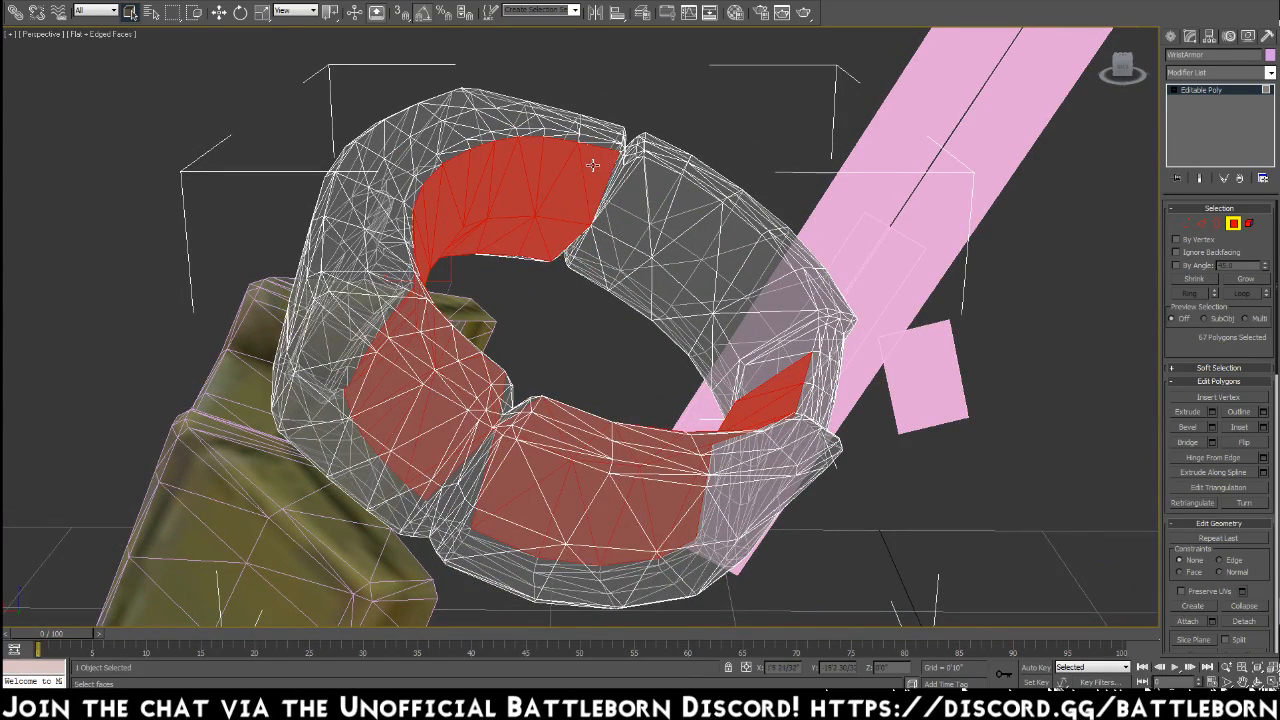
{"action": "left_click", "coordinate": [624, 207], "text": "ctrl"}
{"action": "left_click", "coordinate": [670, 215], "text": "ctrl"}
{"action": "left_click", "coordinate": [693, 241], "text": "ctrl"}
{"action": "left_click", "coordinate": [735, 250], "text": "ctrl"}
{"action": "left_click", "coordinate": [755, 278], "text": "ctrl"}
{"action": "left_click", "coordinate": [770, 300], "text": "ctrl"}
{"action": "left_click", "coordinate": [765, 335], "text": "ctrl"}
{"action": "left_click", "coordinate": [714, 343], "text": "ctrl"}
{"action": "left_click", "coordinate": [702, 350], "text": "ctrl"}
{"action": "left_click", "coordinate": [682, 330], "text": "ctrl"}
{"action": "left_click", "coordinate": [668, 295], "text": "ctrl"}
{"action": "left_click", "coordinate": [636, 288], "text": "ctrl"}
{"action": "left_click", "coordinate": [624, 267], "text": "ctrl"}
{"action": "left_click", "coordinate": [597, 266], "text": "ctrl"}
Select the remaining inner-wall polygons where the unselected segments of the band meet
{"action": "middle_click_drag", "start_coordinate": [654, 274], "coordinate": [707, 313], "text": "alt"}
{"action": "left_click", "coordinate": [708, 314], "text": "ctrl"}
{"action": "left_click", "coordinate": [703, 311], "text": "ctrl"}
{"action": "left_click", "coordinate": [697, 318], "text": "ctrl"}
{"action": "left_click", "coordinate": [684, 320], "text": "ctrl"}
{"action": "left_click", "coordinate": [701, 364], "text": "ctrl"}
{"action": "left_click", "coordinate": [718, 369], "text": "ctrl"}
{"action": "left_click", "coordinate": [718, 413], "text": "ctrl"}
Add the narrow polygons inside the two gaps on either side of the middle band segment to the selection
{"action": "middle_click_drag", "start_coordinate": [743, 379], "coordinate": [694, 346], "text": "alt"}
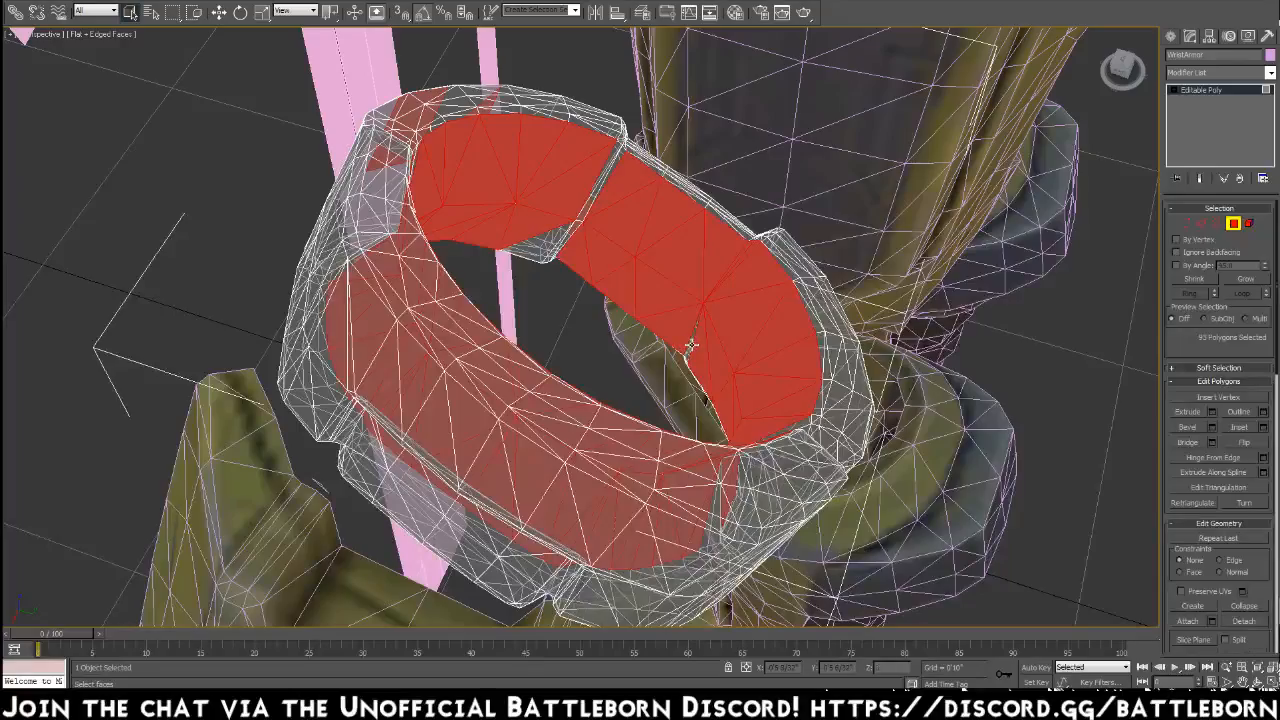
{"action": "middle_click_drag", "start_coordinate": [750, 284], "coordinate": [644, 247], "text": "alt"}
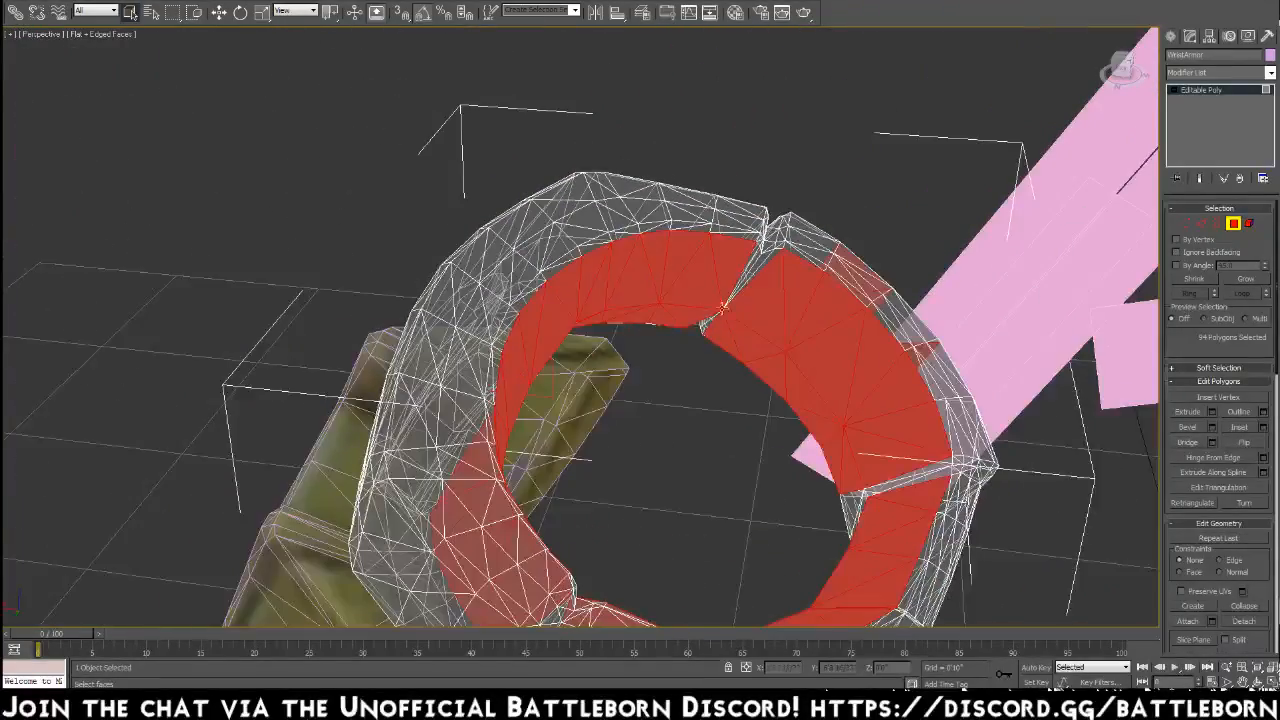
{"action": "left_click", "coordinate": [929, 471], "text": "ctrl"}
{"action": "left_click", "coordinate": [937, 467], "text": "ctrl"}
{"action": "left_click", "coordinate": [943, 473], "text": "ctrl"}
{"action": "middle_click_drag", "start_coordinate": [918, 491], "coordinate": [992, 442], "text": "alt"}
{"action": "left_click", "coordinate": [748, 477], "text": "ctrl"}
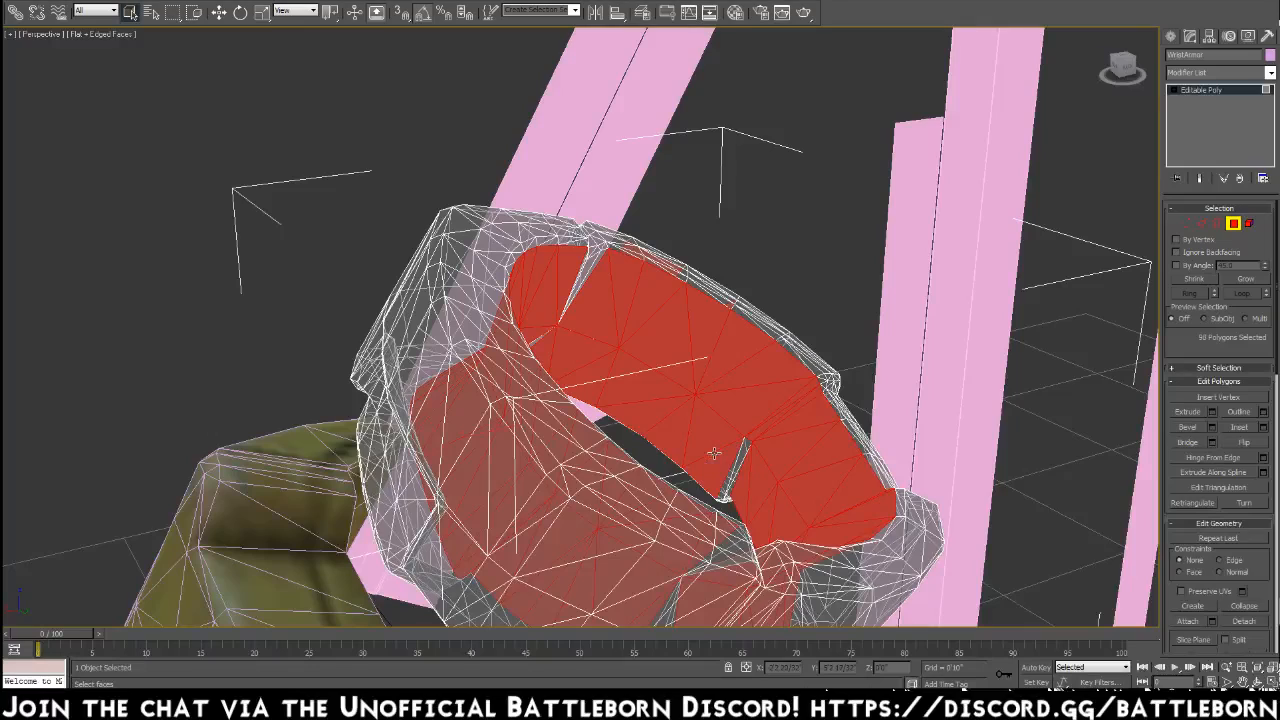
{"action": "left_click", "coordinate": [726, 484], "text": "ctrl"}
{"action": "left_click", "coordinate": [738, 455], "text": "ctrl"}
{"action": "left_click", "coordinate": [736, 473], "text": "ctrl"}
{"action": "left_click", "coordinate": [590, 262], "text": "ctrl"}
{"action": "left_click", "coordinate": [597, 264], "text": "ctrl"}
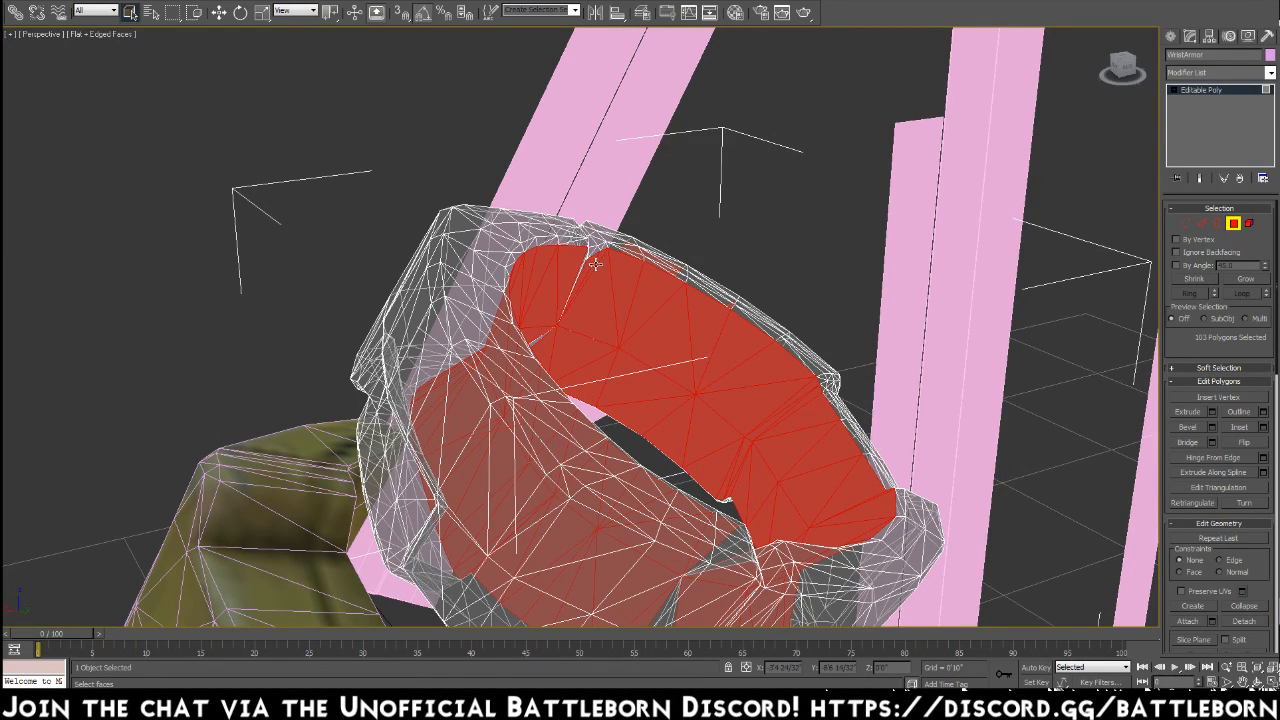
Add the leftover sliver at the top of the gap and the narrow polygons in the opposite gap to the selection
{"action": "key", "text": "z"}
{"action": "middle_click_drag", "start_coordinate": [688, 274], "coordinate": [632, 222], "text": "alt"}
{"action": "left_click", "coordinate": [666, 147], "text": "ctrl"}
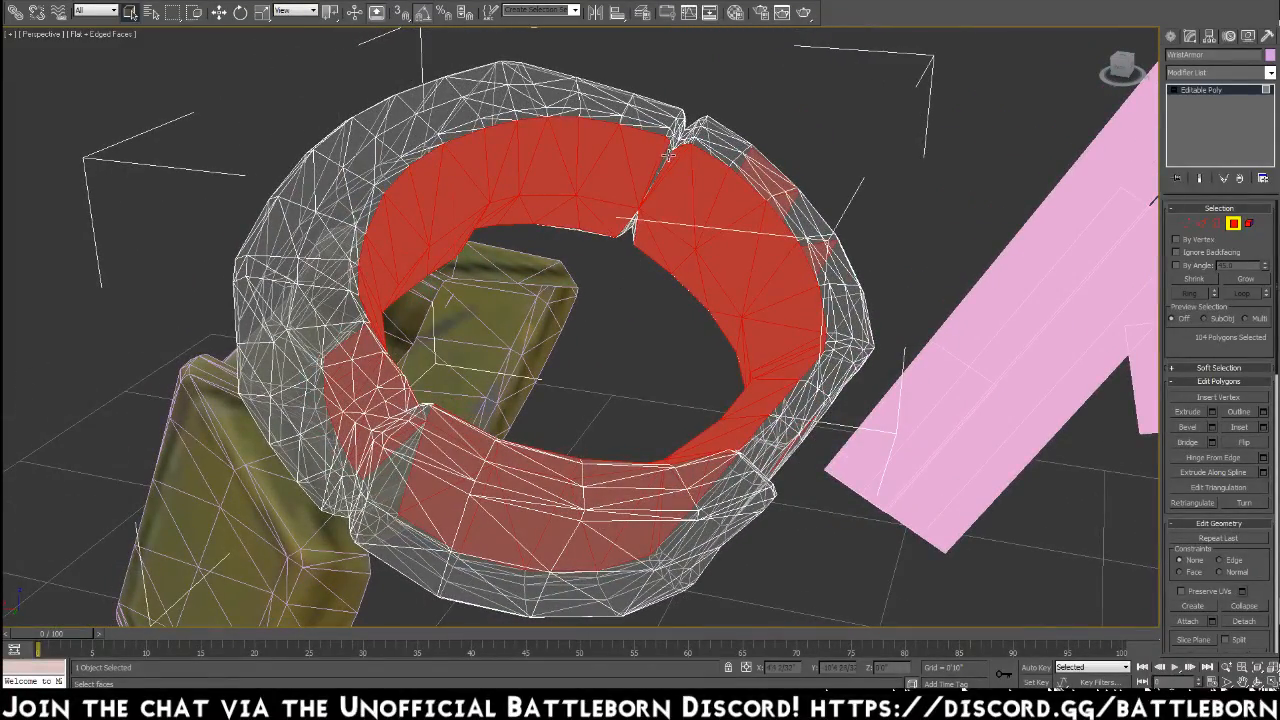
{"action": "middle_click_drag", "start_coordinate": [660, 229], "coordinate": [690, 110], "text": "alt"}
{"action": "left_click", "coordinate": [548, 428], "text": "ctrl"}
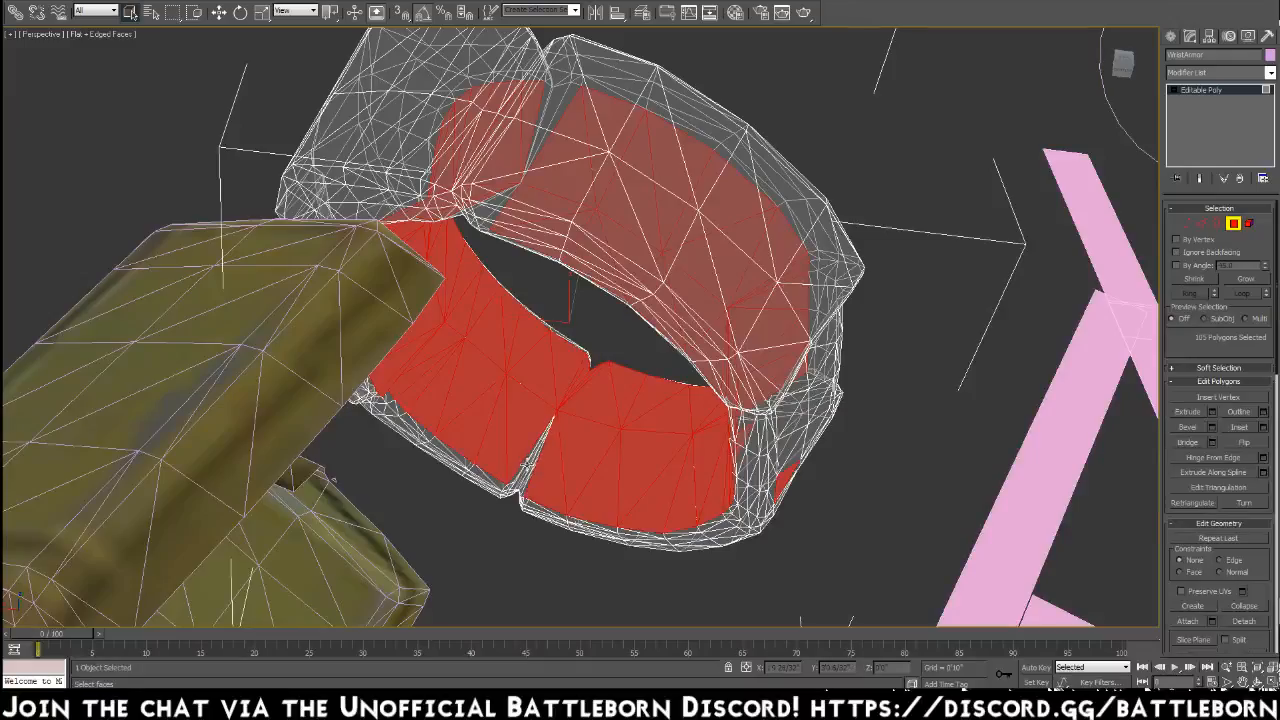
{"action": "left_click", "coordinate": [523, 467], "text": "ctrl"}
{"action": "left_click", "coordinate": [533, 469], "text": "ctrl"}
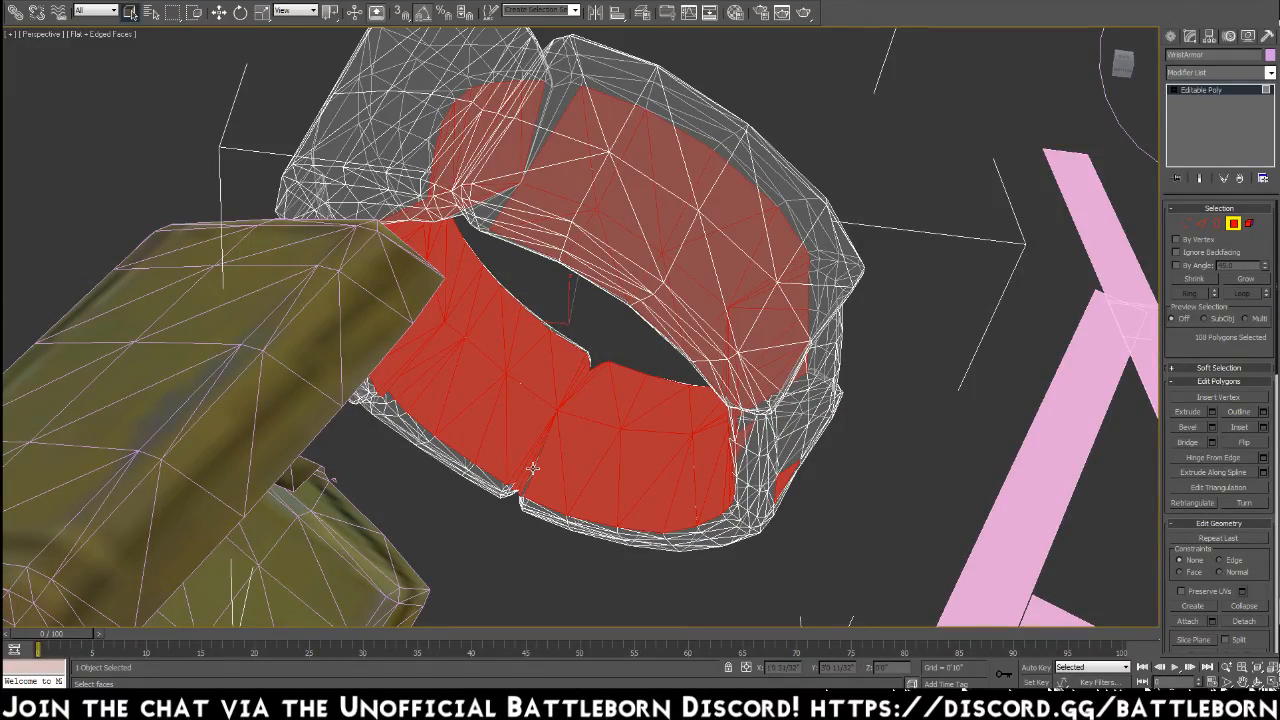
Inspect the band from several sides and add the missing polygons in the remaining notch to the selection
{"action": "middle_click_drag", "start_coordinate": [533, 469], "coordinate": [510, 412], "text": "alt"}
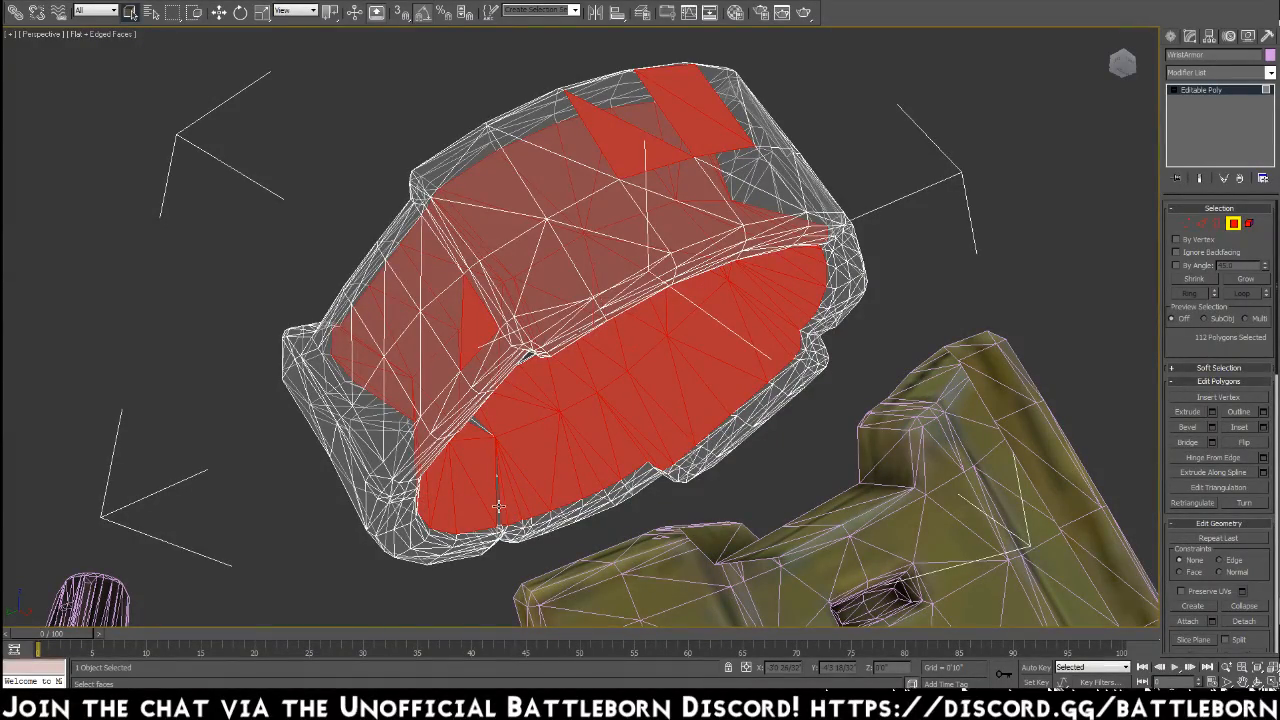
{"action": "middle_click_drag", "start_coordinate": [498, 507], "coordinate": [430, 220], "text": "alt"}
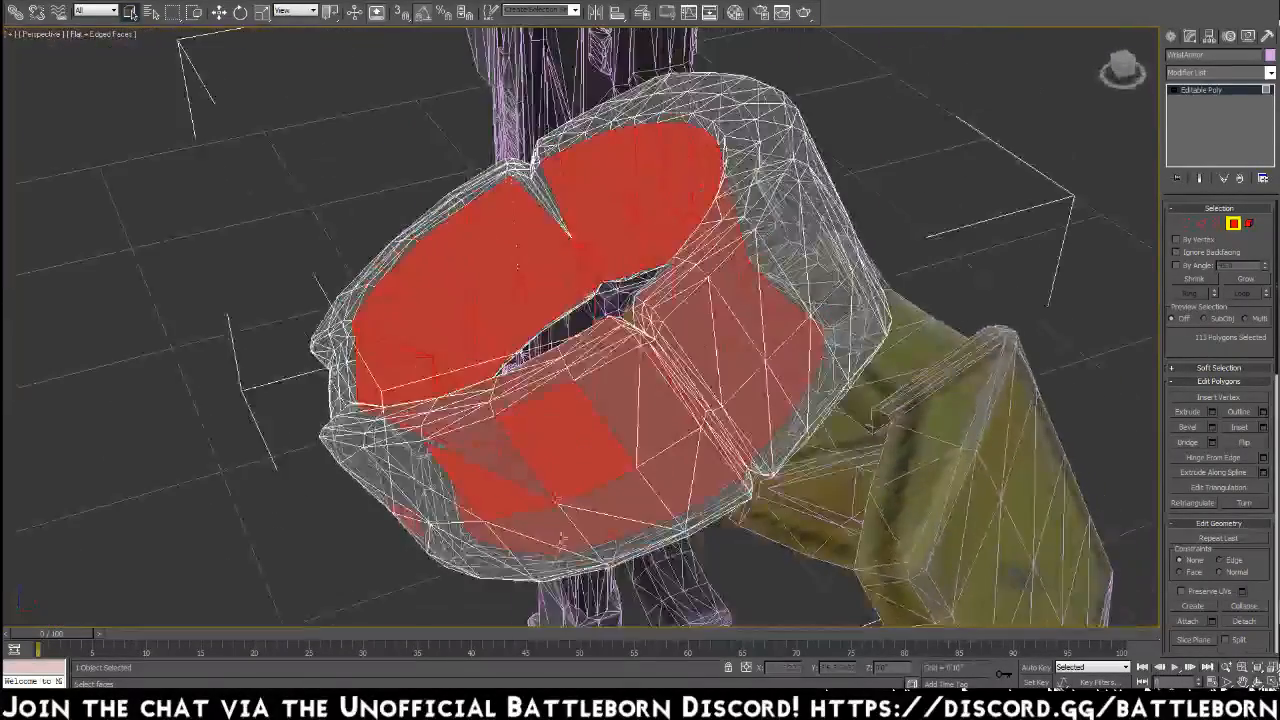
{"action": "left_click", "coordinate": [535, 196], "text": "ctrl"}
{"action": "left_click", "coordinate": [537, 195], "text": "ctrl"}
{"action": "left_click", "coordinate": [543, 192], "text": "ctrl"}
{"action": "middle_click_drag", "start_coordinate": [569, 209], "coordinate": [707, 178], "text": "alt"}
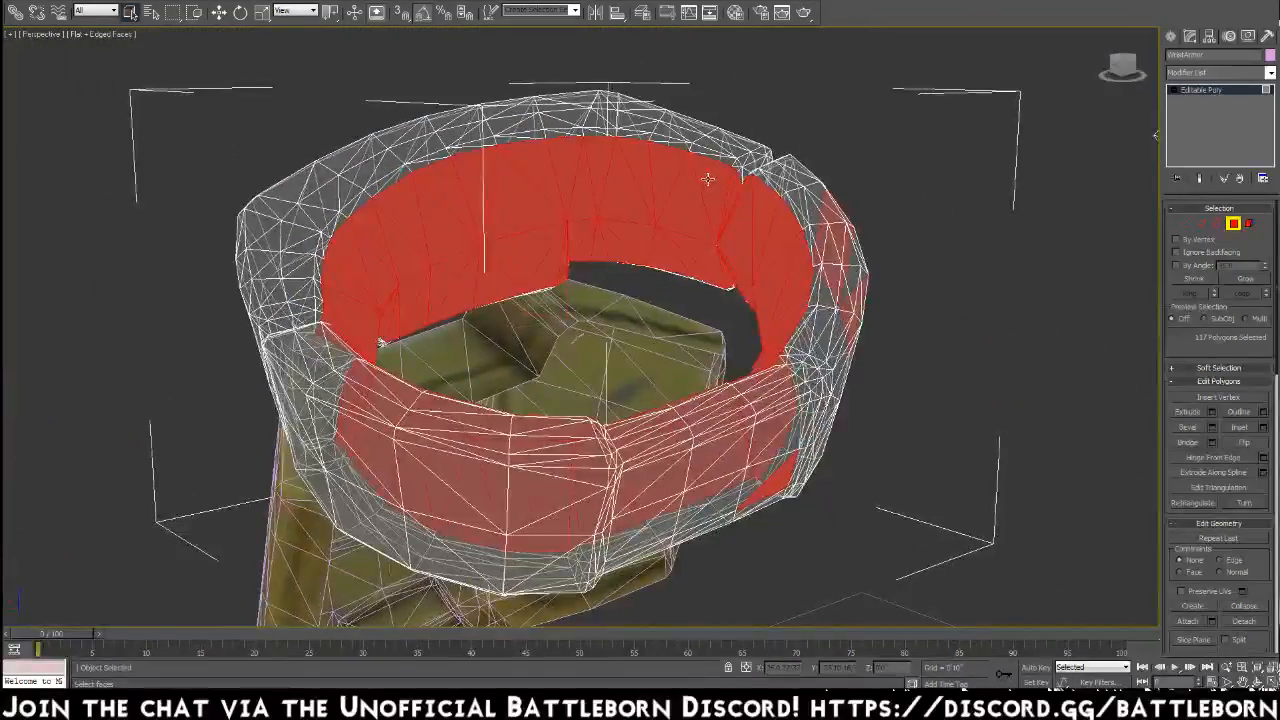
Select the thin bevel polygons along the upper inner rim of the long band segment, starting at its notch
{"action": "middle_click_drag", "start_coordinate": [642, 221], "coordinate": [651, 317], "text": "alt"}
{"action": "middle_click_drag", "start_coordinate": [652, 262], "coordinate": [694, 334], "text": "alt"}
{"action": "left_click", "coordinate": [310, 316], "text": "ctrl"}
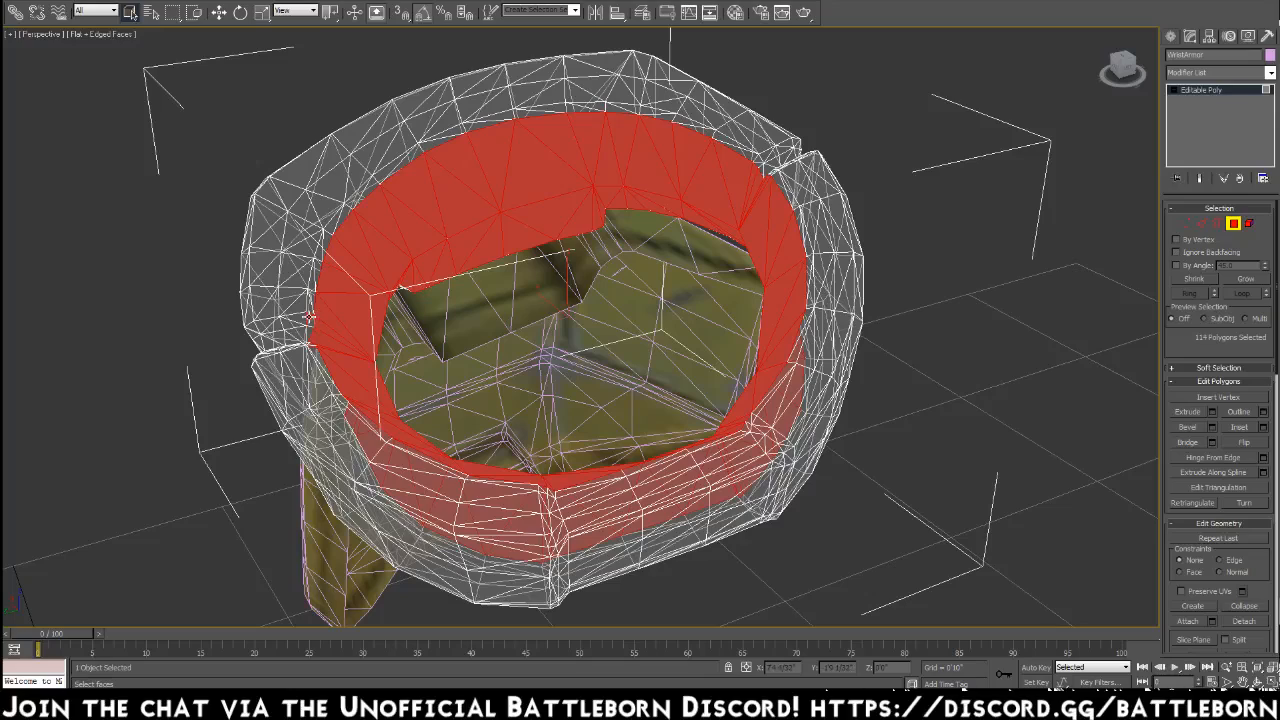
{"action": "left_click", "coordinate": [309, 301], "text": "ctrl"}
{"action": "left_click", "coordinate": [313, 282], "text": "ctrl"}
{"action": "left_click", "coordinate": [317, 265], "text": "ctrl"}
{"action": "left_click", "coordinate": [321, 251], "text": "ctrl"}
{"action": "left_click", "coordinate": [327, 239], "text": "ctrl"}
{"action": "left_click", "coordinate": [334, 224], "text": "ctrl"}
{"action": "left_click", "coordinate": [346, 211], "text": "ctrl"}
{"action": "left_click", "coordinate": [353, 203], "text": "ctrl"}
{"action": "left_click", "coordinate": [365, 189], "text": "ctrl"}
{"action": "left_click", "coordinate": [381, 173], "text": "ctrl"}
{"action": "left_click", "coordinate": [400, 164], "text": "ctrl"}
{"action": "left_click", "coordinate": [418, 150], "text": "ctrl"}
{"action": "left_click", "coordinate": [442, 134], "text": "ctrl"}
{"action": "left_click", "coordinate": [470, 124], "text": "ctrl"}
{"action": "left_click", "coordinate": [497, 116], "text": "ctrl"}
{"action": "left_click", "coordinate": [522, 111], "text": "ctrl"}
{"action": "left_click", "coordinate": [548, 107], "text": "ctrl"}
{"action": "left_click", "coordinate": [574, 106], "text": "ctrl"}
{"action": "left_click", "coordinate": [598, 106], "text": "ctrl"}
{"action": "left_click", "coordinate": [620, 107], "text": "ctrl"}
{"action": "left_click", "coordinate": [636, 109], "text": "ctrl"}
{"action": "left_click", "coordinate": [648, 112], "text": "ctrl"}
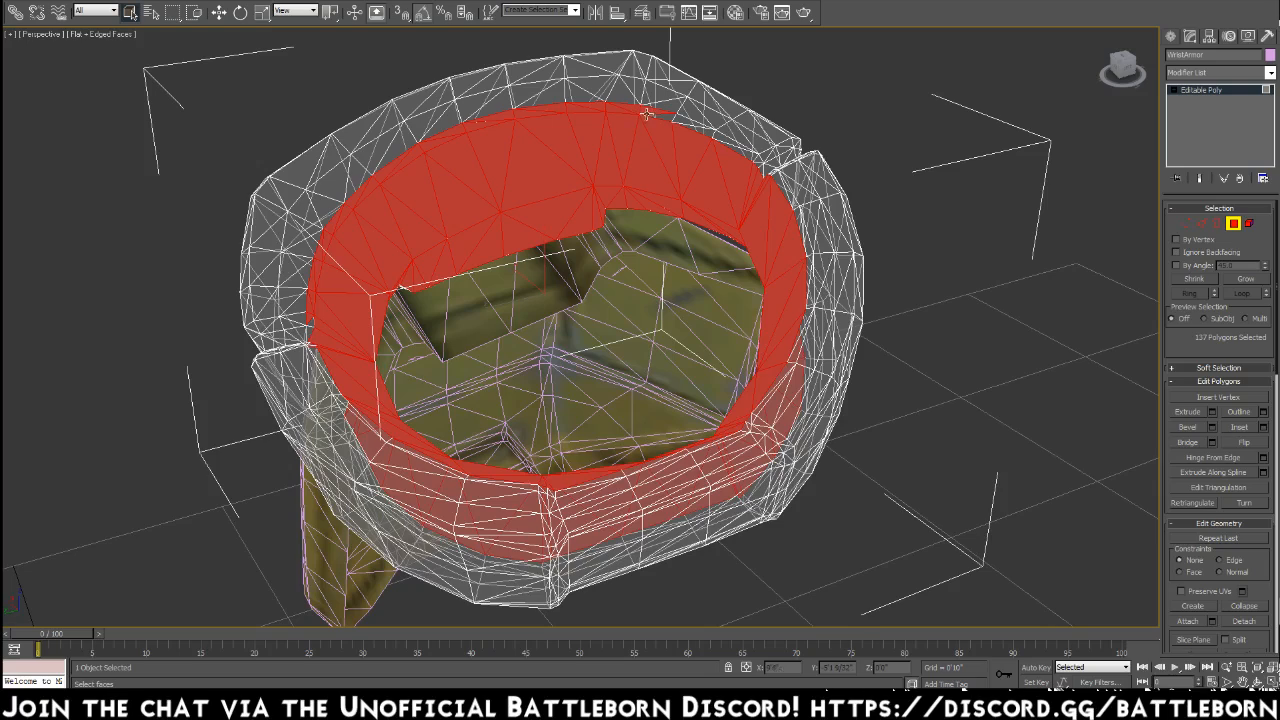
Finish selecting the long segment's thin rim polygons up to the next gap, deselecting the wrongly picked face
{"action": "left_click", "coordinate": [660, 117], "text": "ctrl"}
{"action": "left_click", "coordinate": [682, 119], "text": "ctrl"}
{"action": "left_click", "coordinate": [687, 130], "text": "ctrl"}
{"action": "left_click", "coordinate": [698, 132], "text": "ctrl"}
{"action": "left_click", "coordinate": [697, 141], "text": "ctrl"}
{"action": "left_click", "coordinate": [720, 137], "text": "ctrl"}
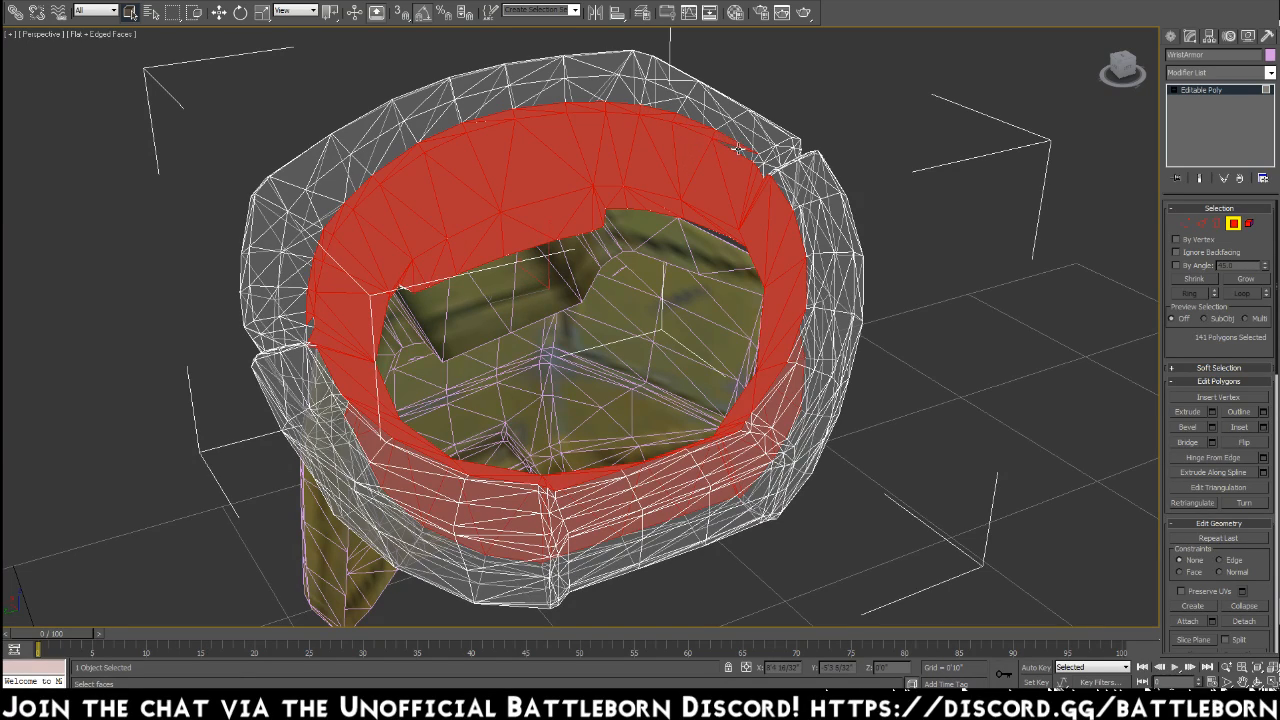
{"action": "left_click", "coordinate": [760, 162], "text": "ctrl"}
{"action": "left_click", "coordinate": [759, 160], "text": "alt"}
{"action": "left_click", "coordinate": [762, 170], "text": "ctrl"}
Select the thin bevel polygons along the upper inner rim of the segment beyond the gap
{"action": "middle_click_drag", "start_coordinate": [783, 284], "coordinate": [851, 291], "text": "alt"}
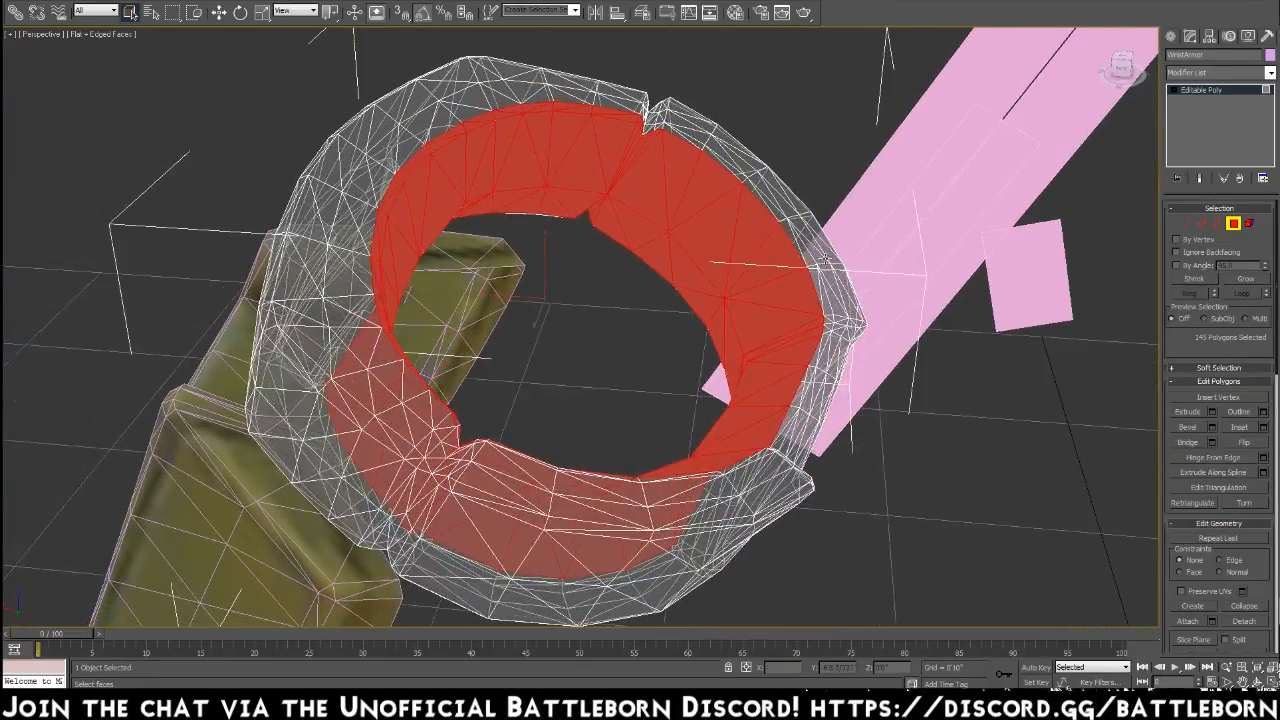
{"action": "left_click", "coordinate": [690, 138], "text": "ctrl"}
{"action": "left_click", "coordinate": [694, 140], "text": "ctrl"}
{"action": "left_click", "coordinate": [711, 156], "text": "ctrl"}
{"action": "left_click", "coordinate": [730, 167], "text": "ctrl"}
{"action": "left_click", "coordinate": [756, 197], "text": "ctrl"}
{"action": "left_click", "coordinate": [779, 228], "text": "ctrl"}
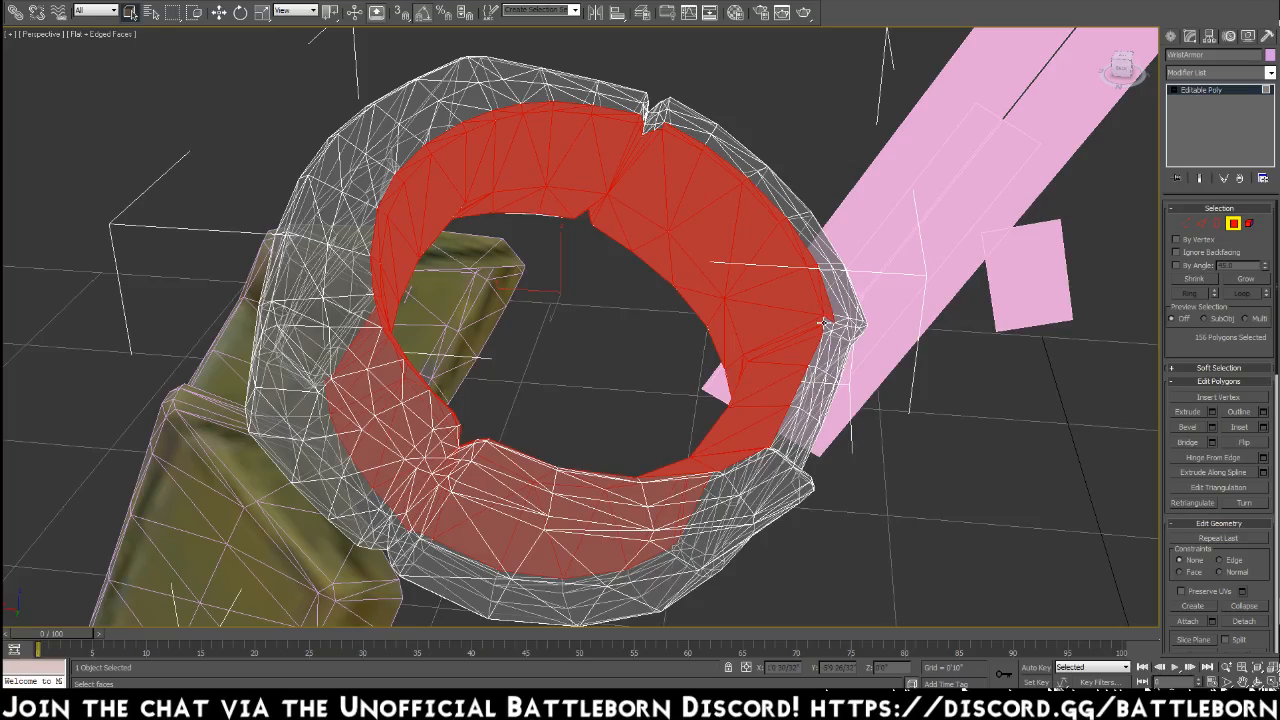
Turn off See-Through display for WristArmor, check its shaded surface and return to its Editable Poly settings
{"action": "left_click", "coordinate": [1248, 36]}
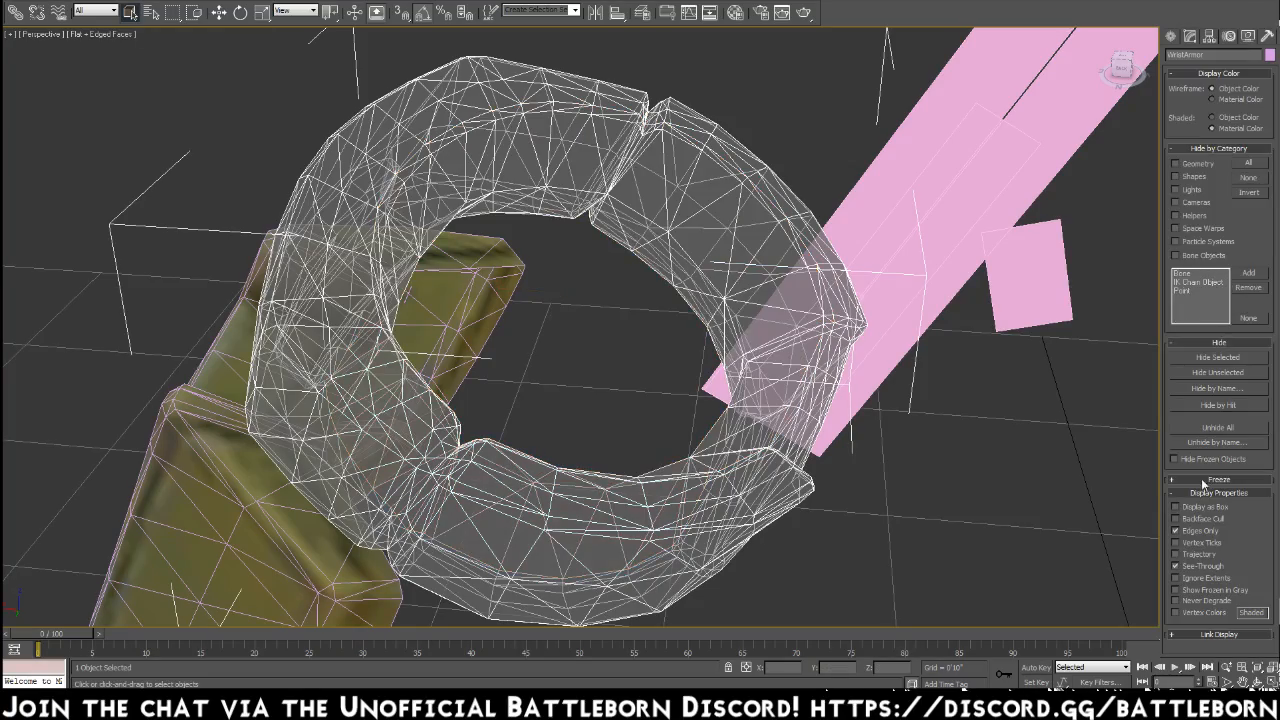
{"action": "left_click", "coordinate": [1207, 572]}
{"action": "middle_click_drag", "start_coordinate": [653, 407], "coordinate": [700, 398], "text": "alt"}
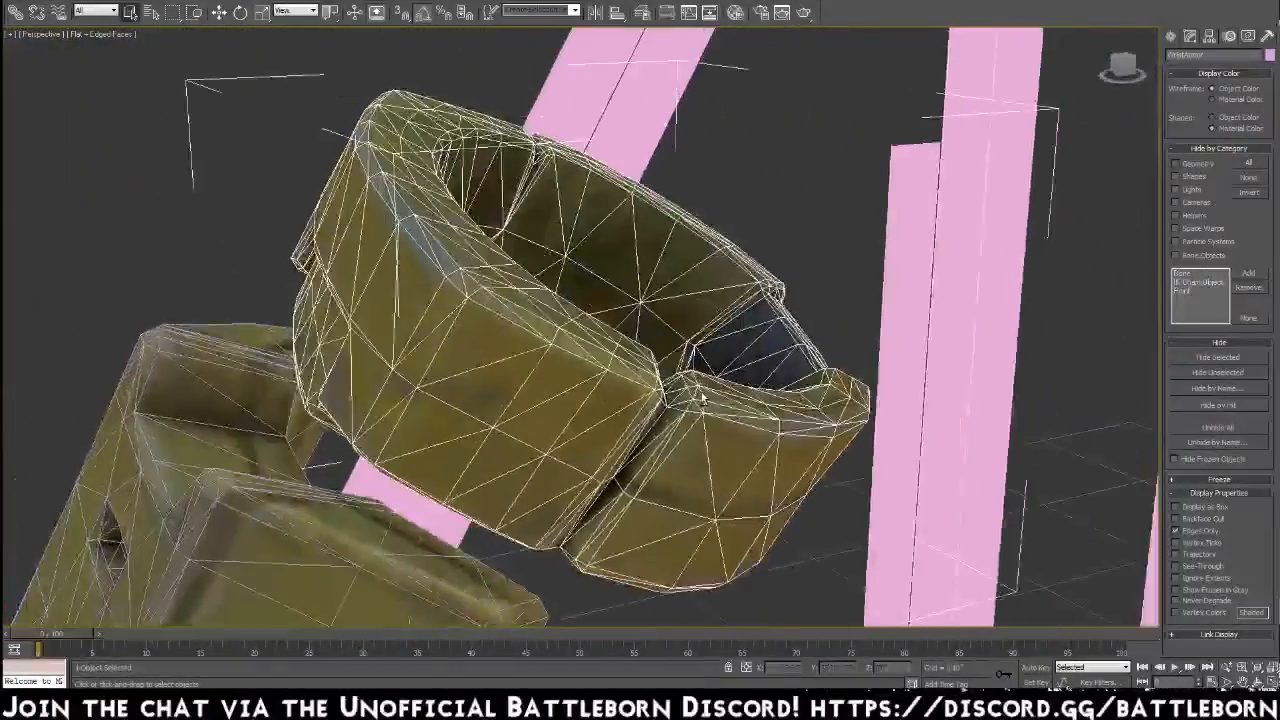
{"action": "left_click", "coordinate": [1189, 37]}
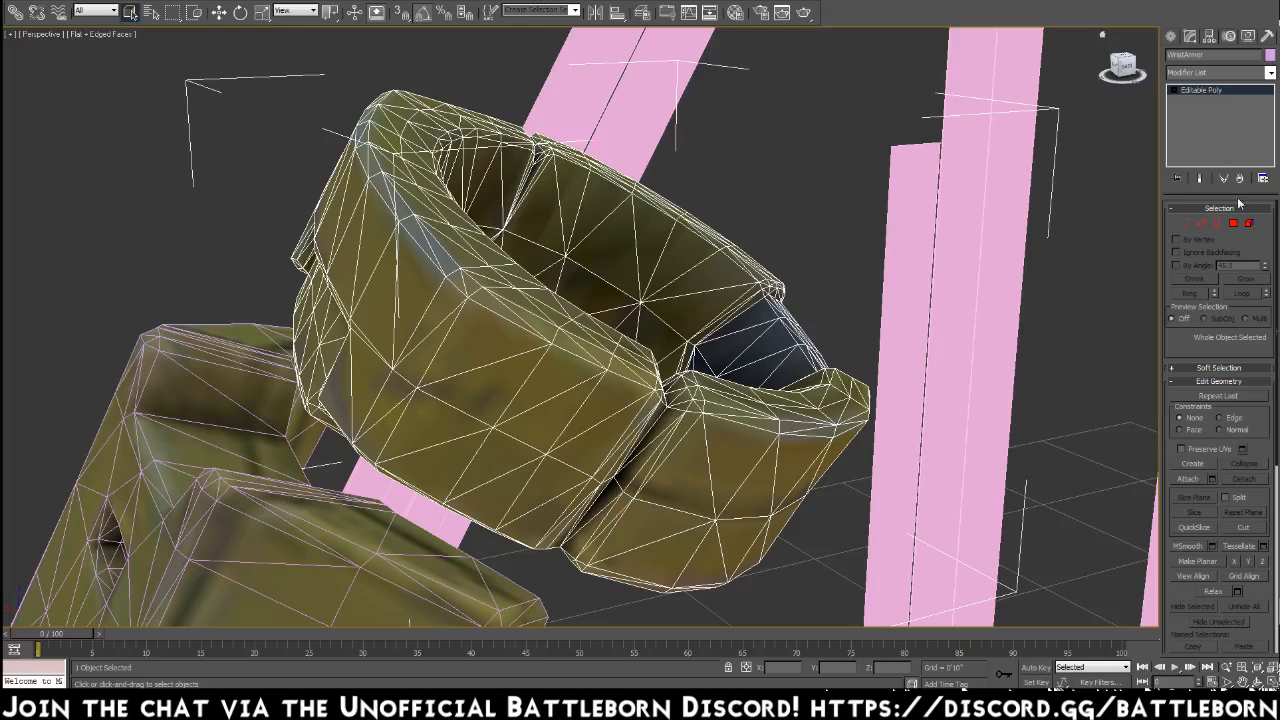
Select the thin inner rim polygons of WristArmor's dark connecting plate, adding them to the existing polygon selection
{"action": "left_click", "coordinate": [1233, 224]}
{"action": "middle_click_drag", "start_coordinate": [724, 288], "coordinate": [766, 323], "text": "alt"}
{"action": "left_click", "coordinate": [830, 335], "text": "ctrl"}
{"action": "left_click", "coordinate": [815, 360], "text": "ctrl"}
{"action": "left_click", "coordinate": [794, 397], "text": "ctrl"}
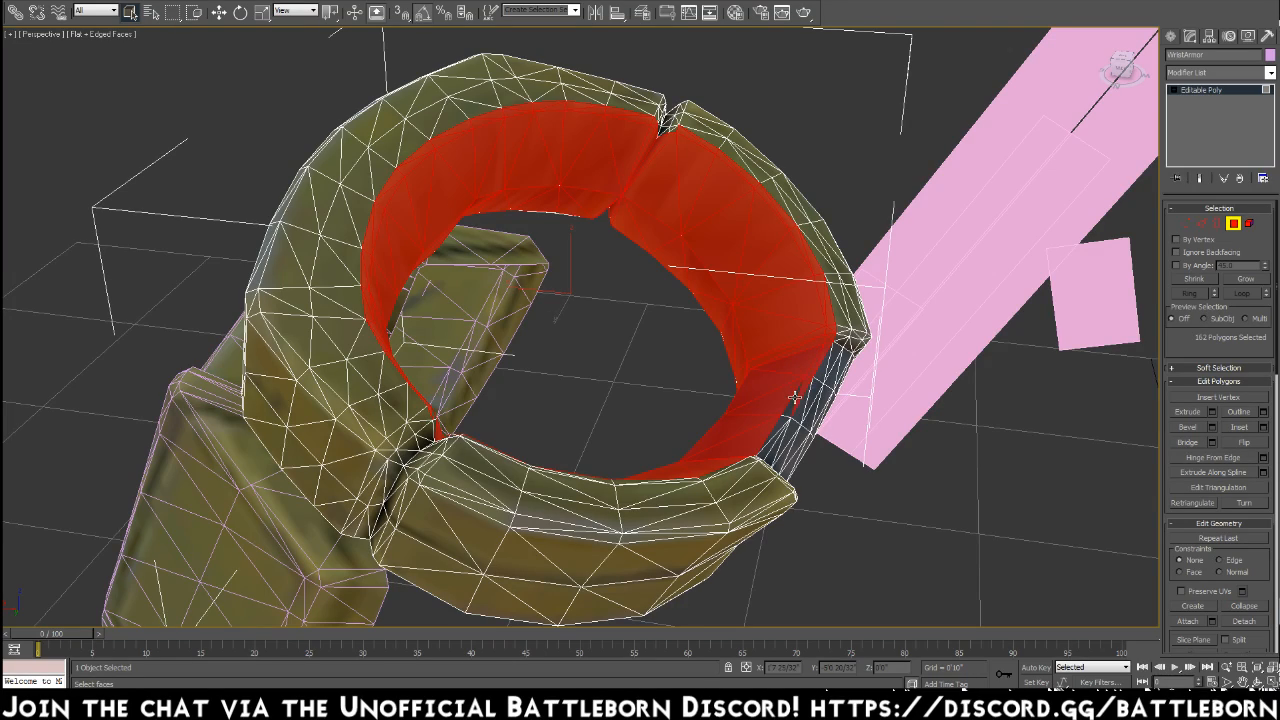
{"action": "left_click", "coordinate": [775, 430], "text": "ctrl"}
{"action": "left_click", "coordinate": [773, 437], "text": "ctrl"}
Select the thin bevel polygons along the inner rim of the olive segment between the dark plate and the next gap
{"action": "middle_click_drag", "start_coordinate": [771, 413], "coordinate": [467, 195], "text": "alt"}
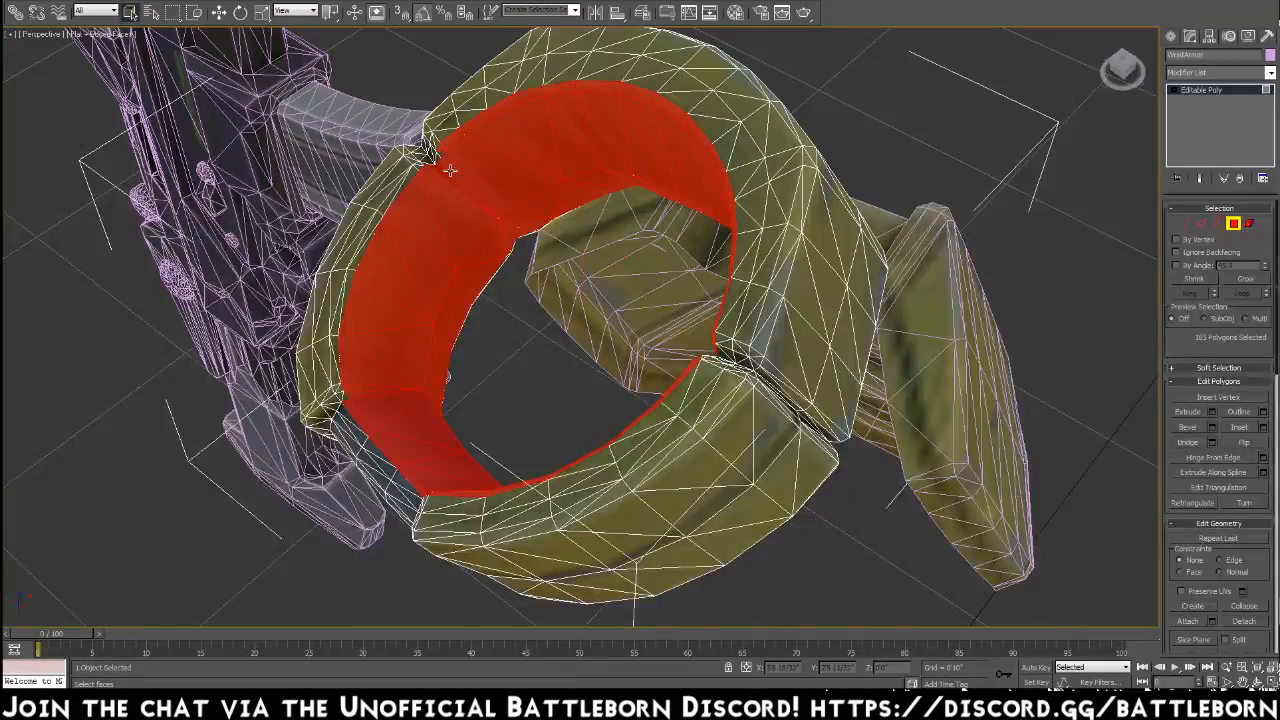
{"action": "left_click", "coordinate": [395, 198], "text": "ctrl"}
{"action": "left_click", "coordinate": [391, 199], "text": "ctrl"}
{"action": "left_click", "coordinate": [374, 226], "text": "ctrl"}
{"action": "left_click", "coordinate": [367, 238], "text": "ctrl"}
{"action": "left_click", "coordinate": [341, 281], "text": "ctrl"}
{"action": "left_click", "coordinate": [338, 312], "text": "ctrl"}
{"action": "left_click", "coordinate": [331, 351], "text": "ctrl"}
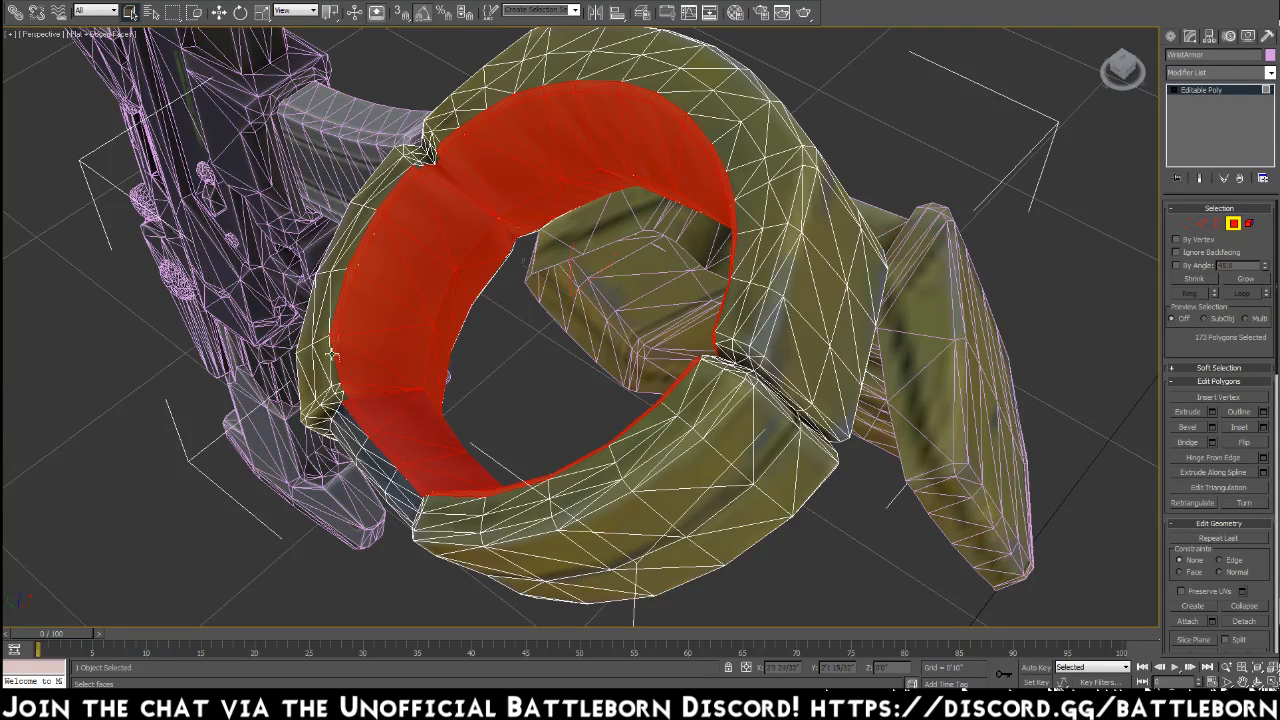
{"action": "left_click", "coordinate": [336, 388], "text": "ctrl"}
{"action": "left_click", "coordinate": [341, 395], "text": "ctrl"}
Add the small inner rim polygons around the gap at the end of that olive segment
{"action": "middle_click_drag", "start_coordinate": [494, 195], "coordinate": [412, 163], "text": "alt"}
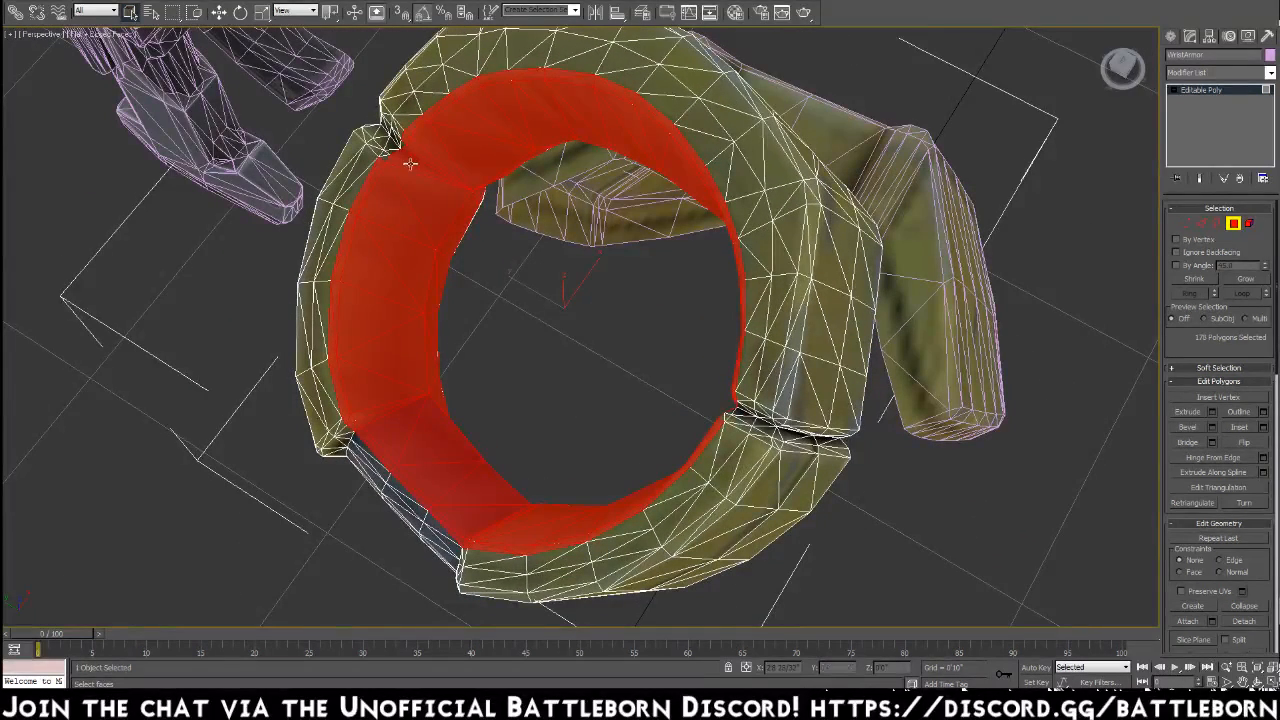
{"action": "left_click", "coordinate": [388, 152], "text": "ctrl"}
{"action": "left_click", "coordinate": [400, 145], "text": "ctrl"}
{"action": "middle_click_drag", "start_coordinate": [420, 187], "coordinate": [620, 100], "text": "alt"}
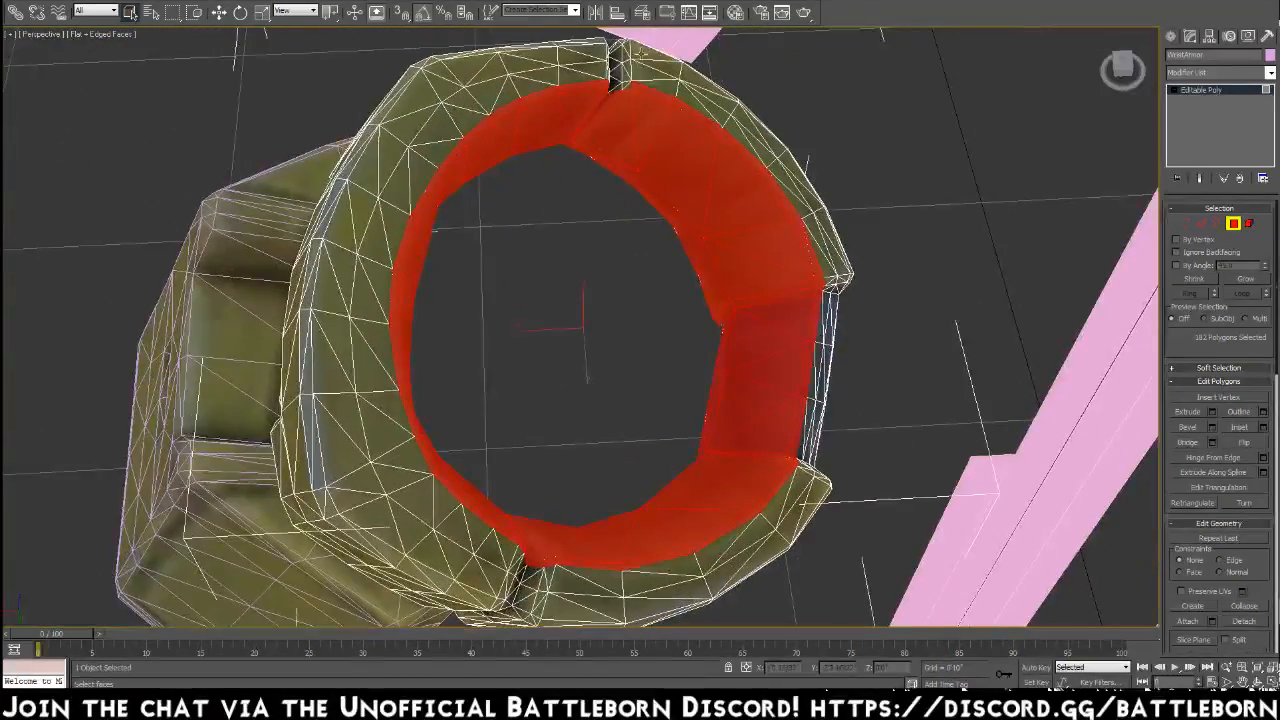
{"action": "left_click", "coordinate": [621, 86], "text": "ctrl"}
Select the bevel polygons along the band's opposite inner rim, on the olive segment beside the dark plate
{"action": "middle_click_drag", "start_coordinate": [684, 185], "coordinate": [580, 26], "text": "alt"}
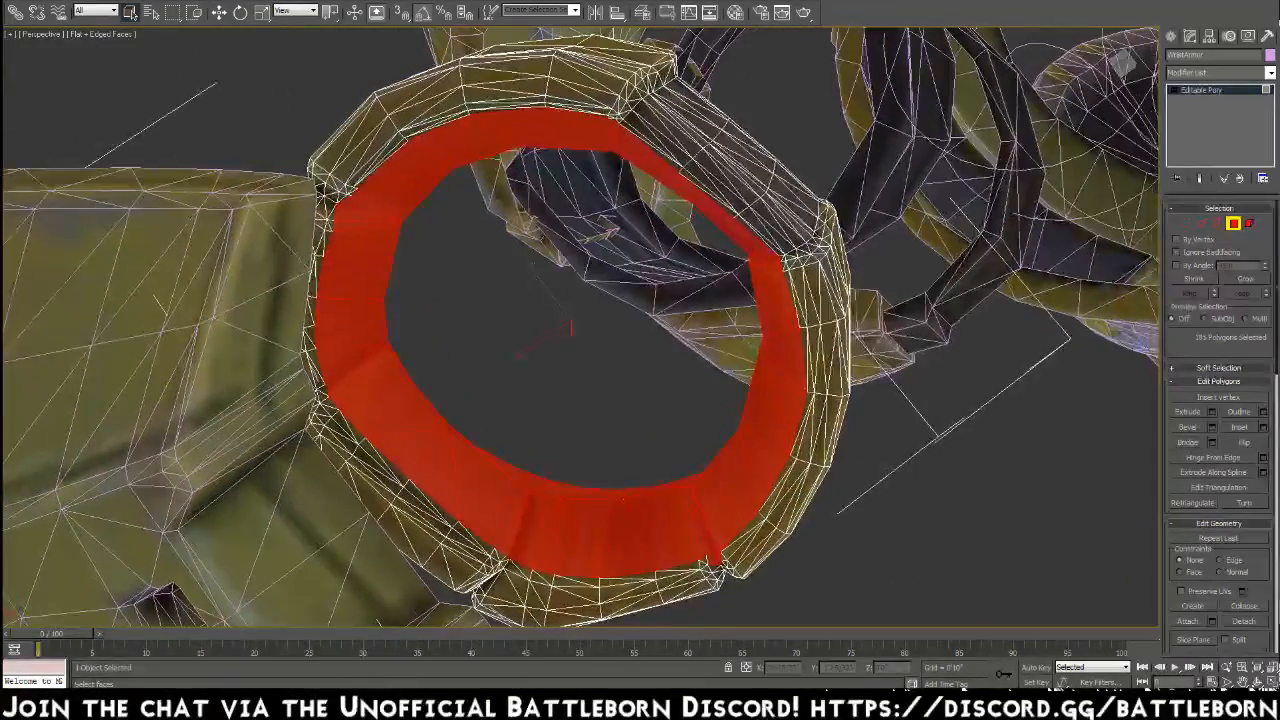
{"action": "left_click", "coordinate": [377, 173], "text": "alt"}
{"action": "left_click", "coordinate": [369, 179], "text": "ctrl"}
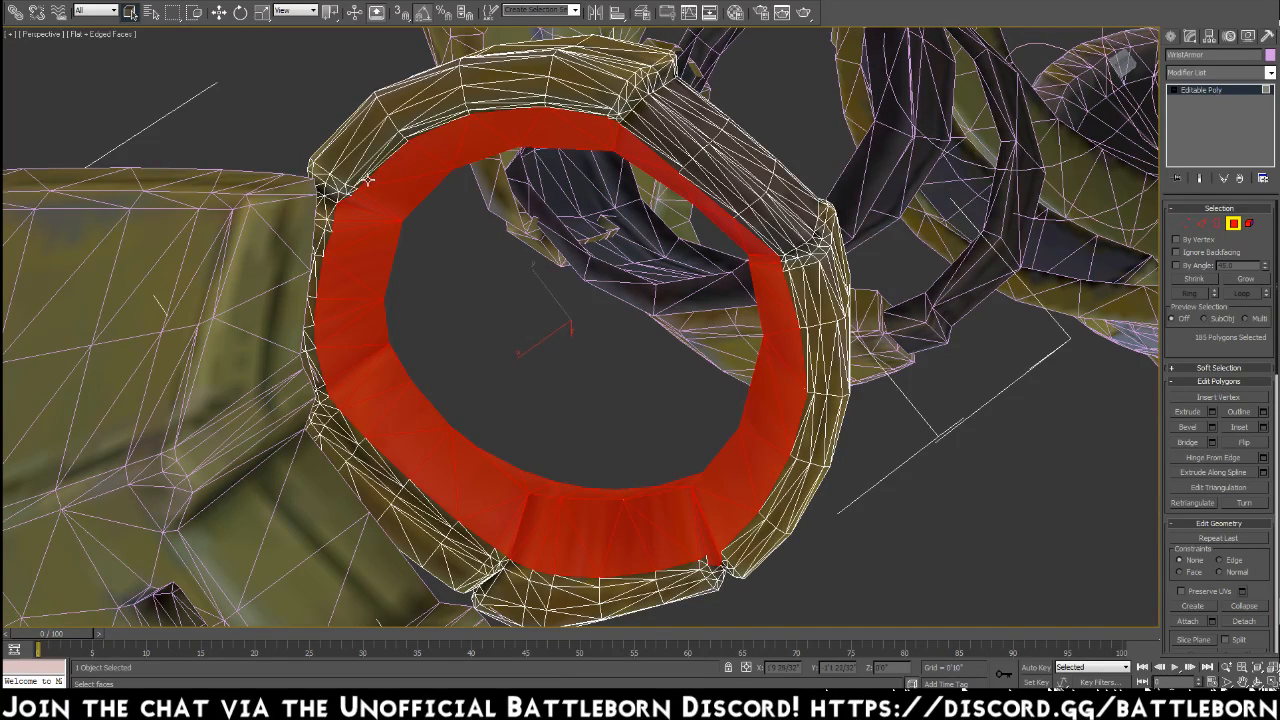
{"action": "left_click", "coordinate": [402, 147], "text": "ctrl"}
{"action": "left_click", "coordinate": [422, 132], "text": "ctrl"}
{"action": "left_click", "coordinate": [462, 115], "text": "ctrl"}
{"action": "left_click", "coordinate": [478, 111], "text": "ctrl"}
{"action": "left_click", "coordinate": [536, 107], "text": "ctrl"}
{"action": "left_click", "coordinate": [562, 108], "text": "ctrl"}
{"action": "left_click", "coordinate": [596, 115], "text": "ctrl"}
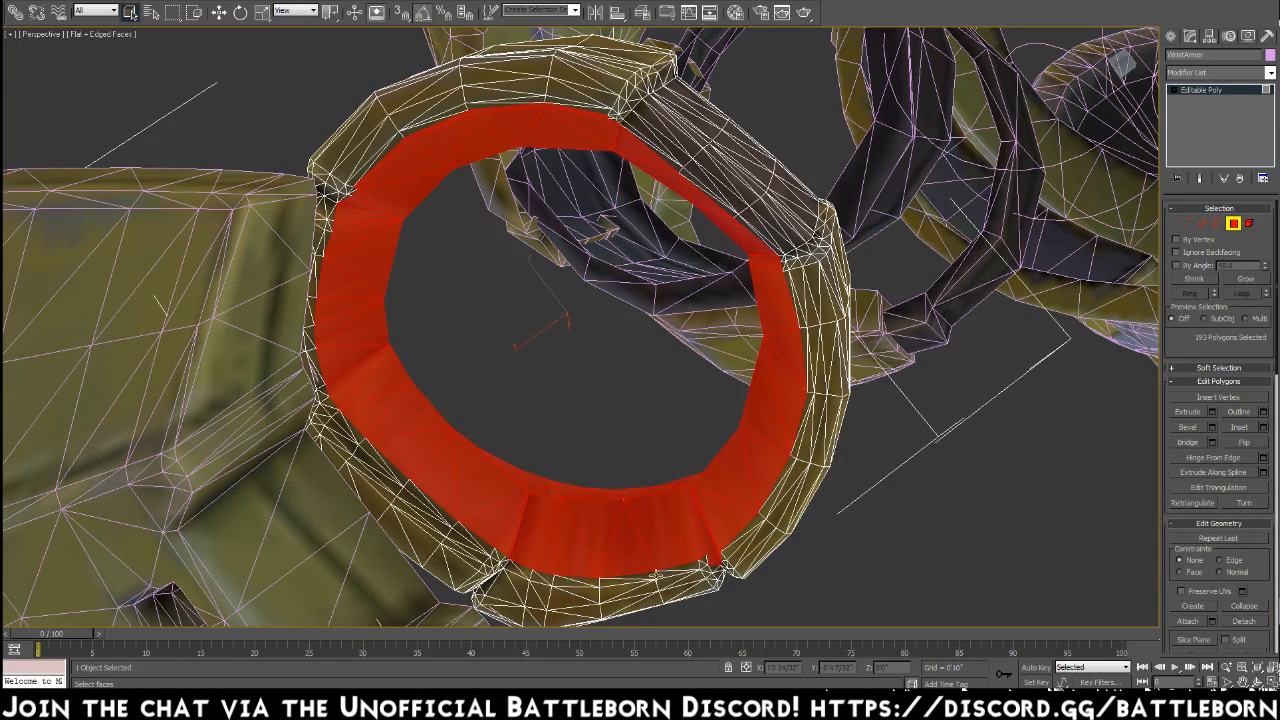
Select the thin rim polygons of the short segment between the two gaps on the band's opposite edge
{"action": "left_click", "coordinate": [682, 572], "text": "ctrl"}
{"action": "left_click", "coordinate": [666, 573], "text": "ctrl"}
{"action": "left_click", "coordinate": [650, 577], "text": "ctrl"}
{"action": "left_click", "coordinate": [615, 582], "text": "ctrl"}
{"action": "left_click", "coordinate": [590, 584], "text": "ctrl"}
{"action": "left_click", "coordinate": [566, 582], "text": "ctrl"}
{"action": "left_click", "coordinate": [540, 581], "text": "ctrl"}
{"action": "left_click", "coordinate": [521, 569], "text": "ctrl"}
{"action": "left_click", "coordinate": [514, 570], "text": "ctrl"}
{"action": "left_click", "coordinate": [510, 563], "text": "ctrl"}
Select the thin rim polygons along the straight segment adjoining the short one, up to their shared gap
{"action": "left_click", "coordinate": [377, 461], "text": "ctrl"}
{"action": "left_click", "coordinate": [391, 472], "text": "ctrl"}
{"action": "left_click", "coordinate": [426, 502], "text": "ctrl"}
{"action": "left_click", "coordinate": [431, 507], "text": "ctrl"}
{"action": "left_click", "coordinate": [436, 514], "text": "ctrl"}
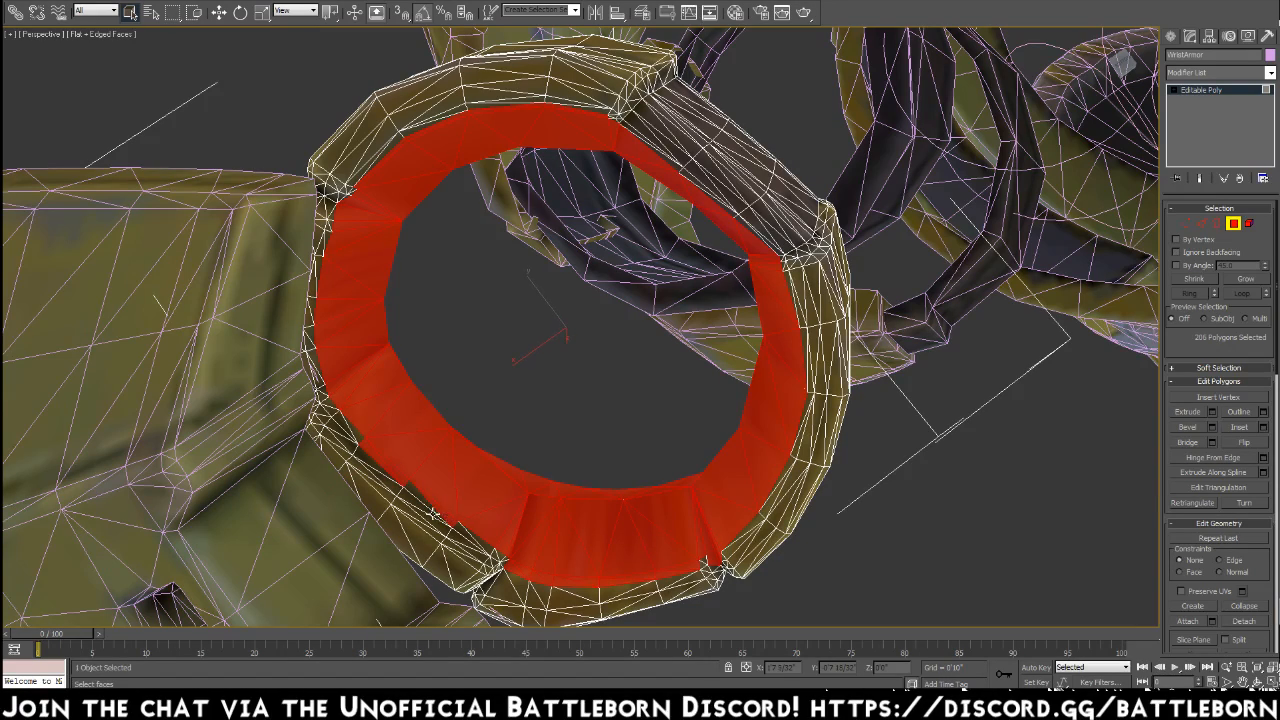
{"action": "left_click", "coordinate": [412, 488], "text": "ctrl"}
{"action": "left_click", "coordinate": [481, 541], "text": "ctrl"}
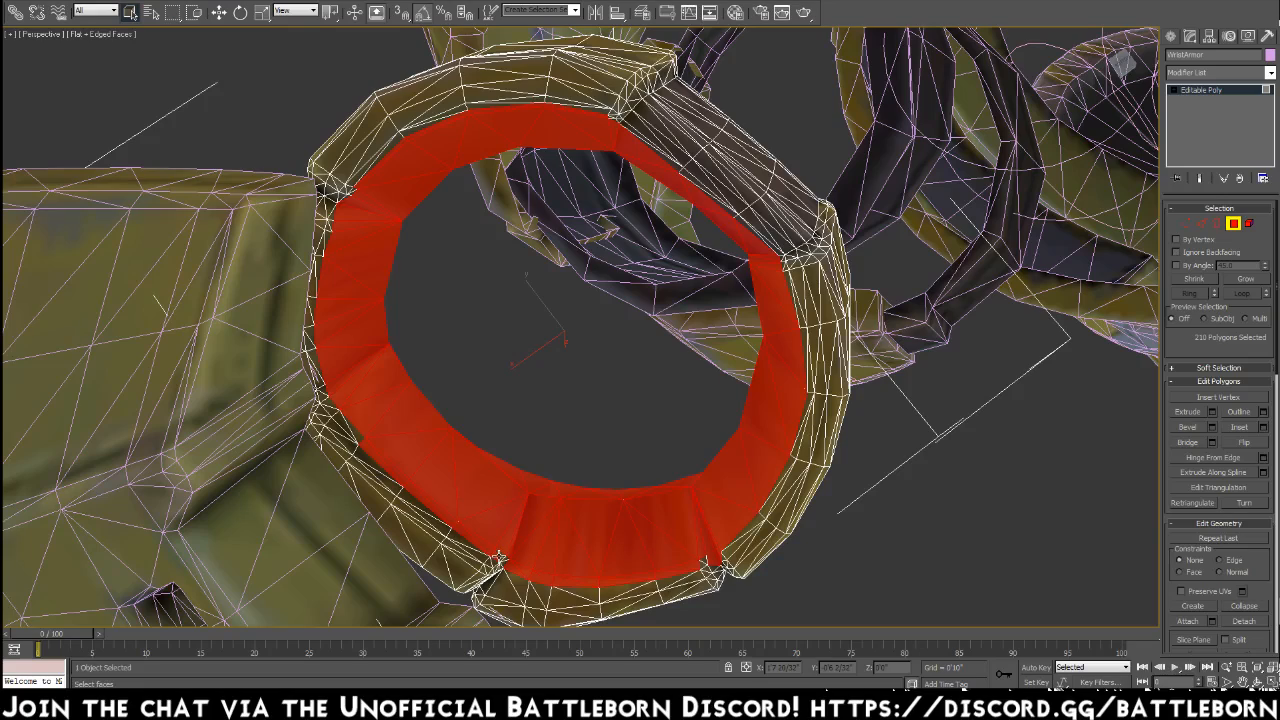
Finish the straight segment's rim polygons and select those continuing around its bend towards the following gap
{"action": "left_click", "coordinate": [356, 434], "text": "ctrl"}
{"action": "left_click", "coordinate": [344, 425], "text": "ctrl"}
{"action": "left_click", "coordinate": [318, 396], "text": "ctrl"}
{"action": "left_click", "coordinate": [321, 386], "text": "ctrl"}
{"action": "left_click", "coordinate": [321, 387], "text": "ctrl"}
{"action": "left_click", "coordinate": [316, 360], "text": "ctrl"}
{"action": "left_click", "coordinate": [309, 346], "text": "ctrl"}
{"action": "left_click", "coordinate": [311, 312], "text": "ctrl"}
{"action": "left_click", "coordinate": [314, 287], "text": "ctrl"}
{"action": "left_click", "coordinate": [317, 267], "text": "ctrl"}
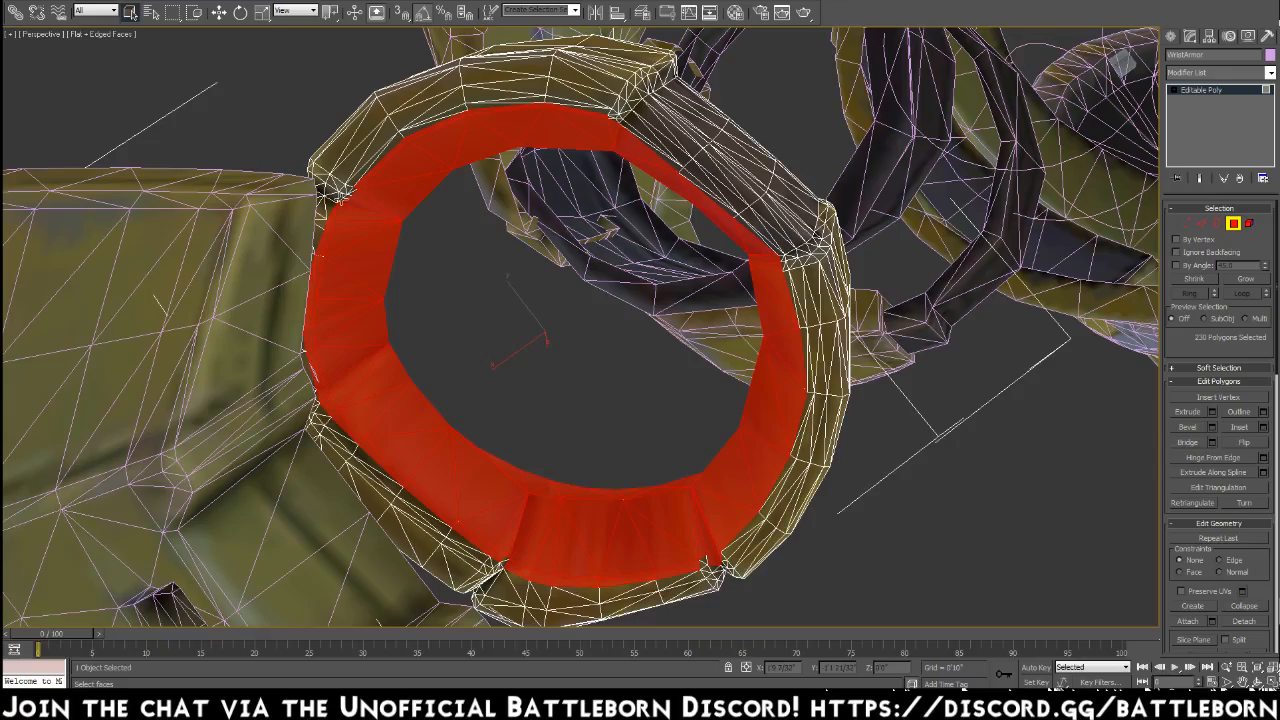
{"action": "middle_click_drag", "start_coordinate": [385, 207], "coordinate": [400, 171], "text": "alt"}
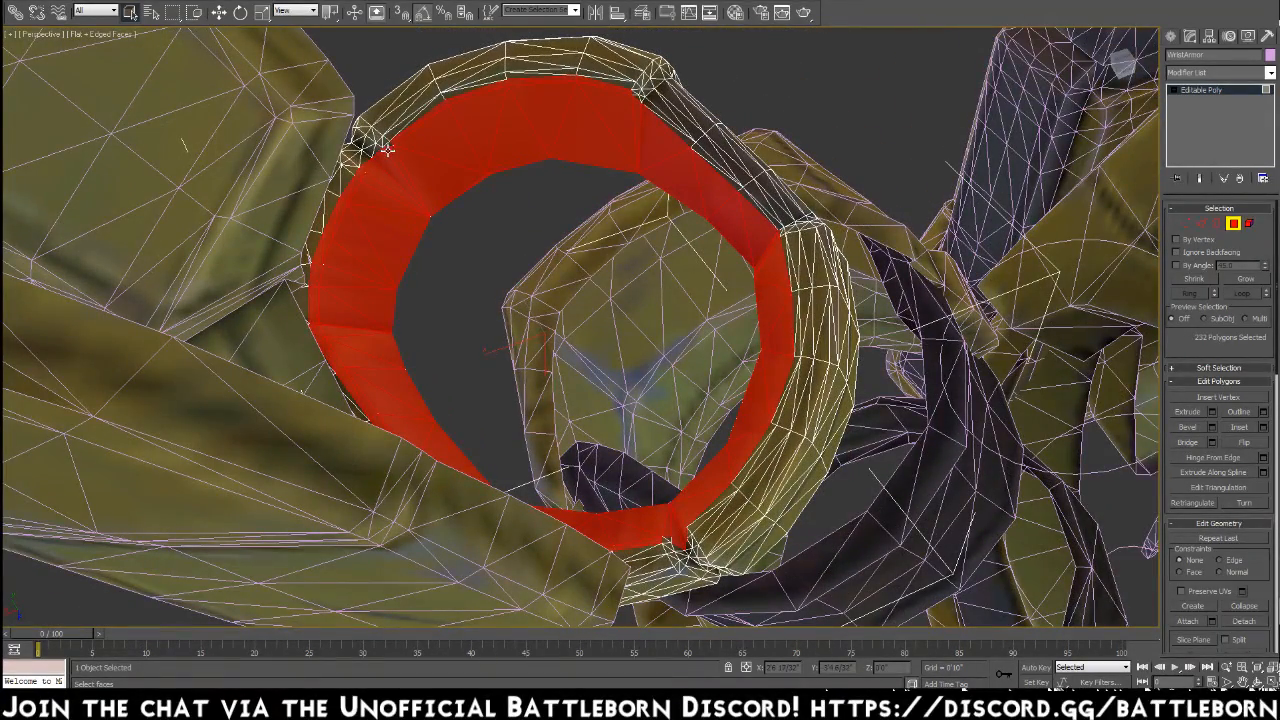
Select the remaining bevel polygons along the rim of the olive segment between the gap and the dark plate
{"action": "middle_click_drag", "start_coordinate": [702, 280], "coordinate": [540, 517], "text": "alt"}
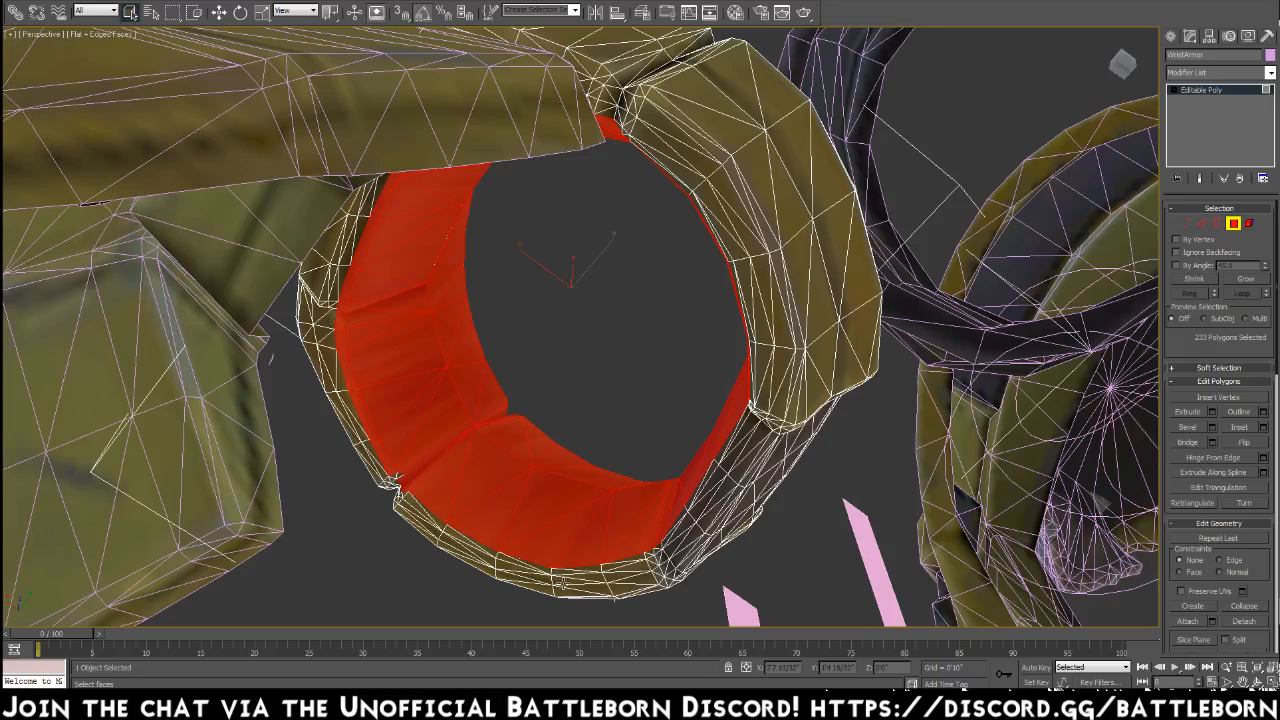
{"action": "left_click", "coordinate": [593, 568], "text": "ctrl"}
{"action": "left_click", "coordinate": [566, 573], "text": "ctrl"}
{"action": "left_click", "coordinate": [534, 567], "text": "ctrl"}
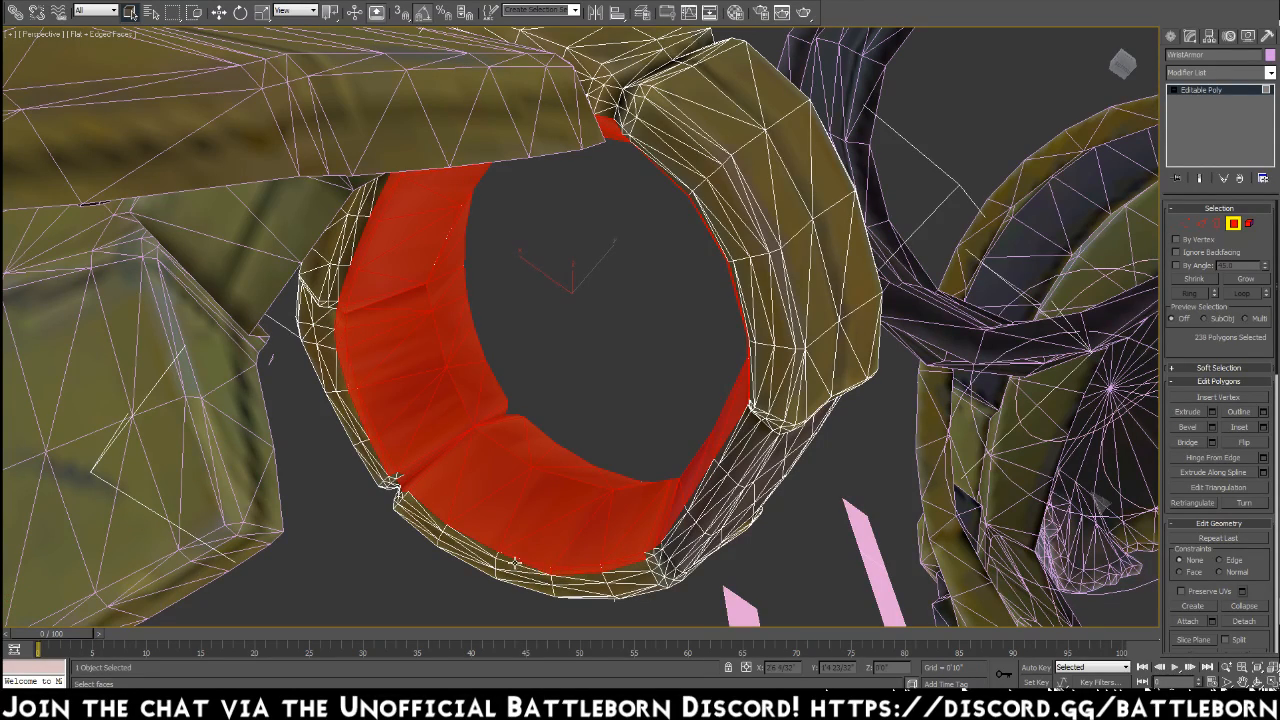
{"action": "left_click", "coordinate": [482, 547], "text": "ctrl"}
{"action": "left_click", "coordinate": [457, 537], "text": "ctrl"}
{"action": "left_click", "coordinate": [437, 522], "text": "ctrl"}
{"action": "left_click", "coordinate": [411, 501], "text": "ctrl"}
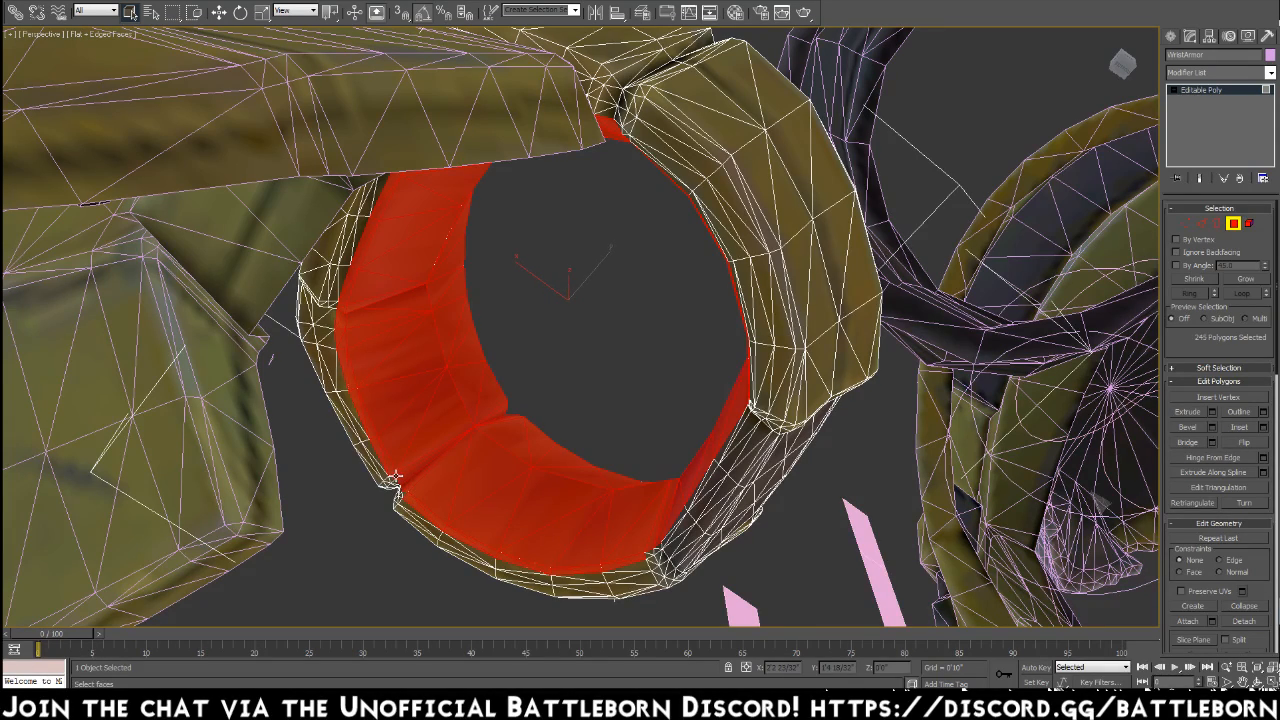
Select the thin rim polygons along the dark connecting plate's opposite edge, keeping its inner face in the selection
{"action": "middle_click_drag", "start_coordinate": [512, 503], "coordinate": [580, 437], "text": "alt"}
{"action": "scroll", "coordinate": [582, 440], "scroll_direction": "up", "scroll_amount": 5}
{"action": "scroll", "coordinate": [583, 443], "scroll_direction": "down", "scroll_amount": 5}
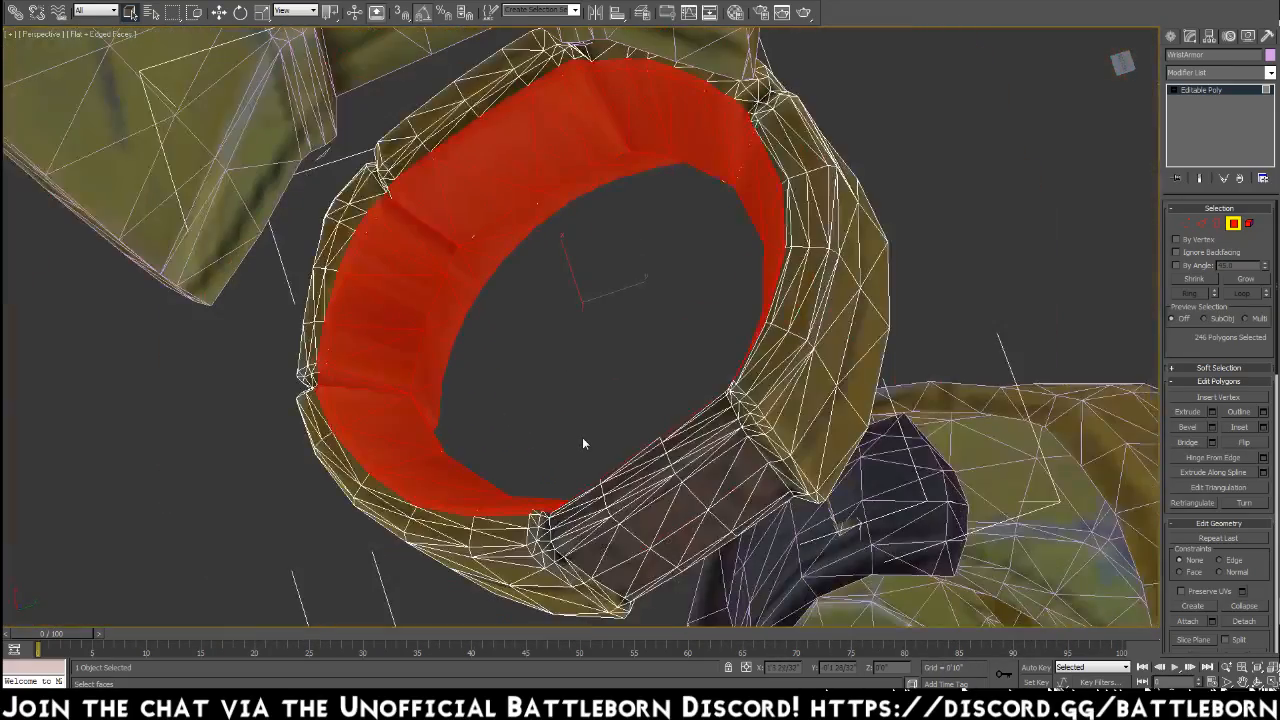
{"action": "scroll", "coordinate": [520, 512], "scroll_direction": "up", "scroll_amount": 1}
{"action": "middle_click_drag", "start_coordinate": [530, 512], "coordinate": [553, 554], "text": "alt"}
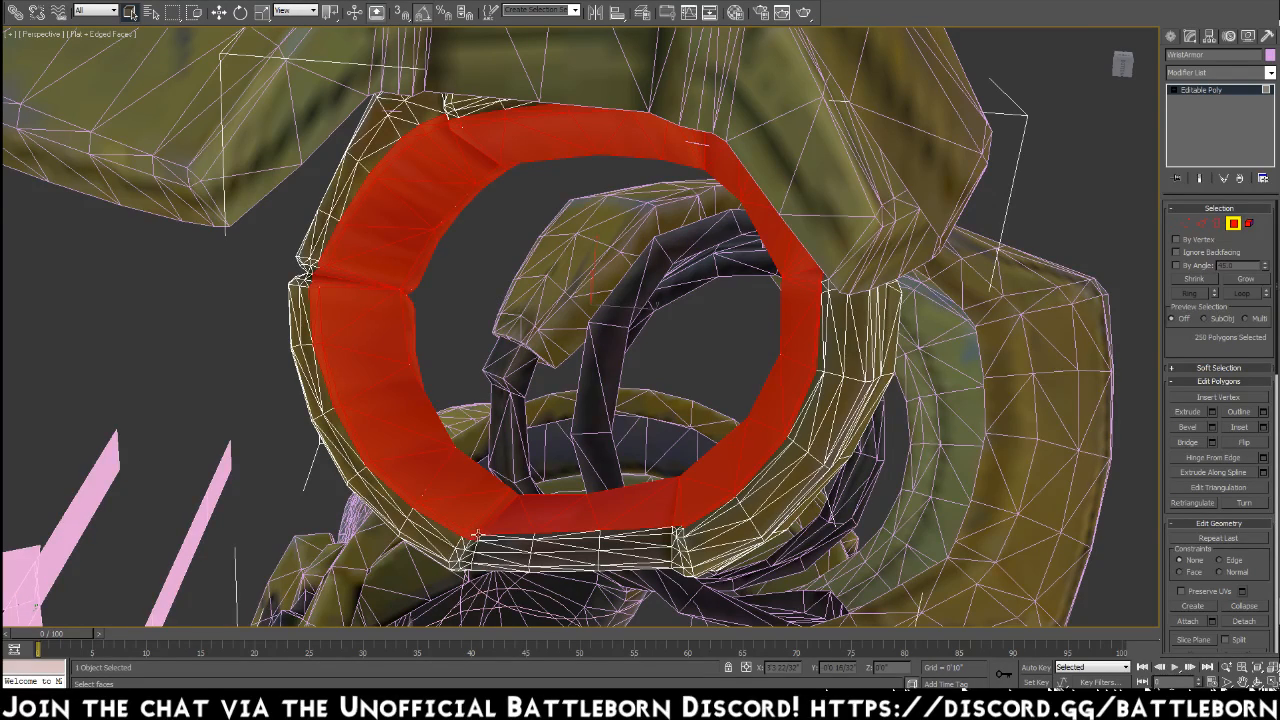
{"action": "left_click", "coordinate": [494, 537], "text": "ctrl"}
{"action": "left_click", "coordinate": [520, 537], "text": "ctrl"}
{"action": "left_click", "coordinate": [545, 535], "text": "ctrl"}
{"action": "left_click", "coordinate": [577, 535], "text": "ctrl"}
{"action": "left_click", "coordinate": [609, 529], "text": "ctrl"}
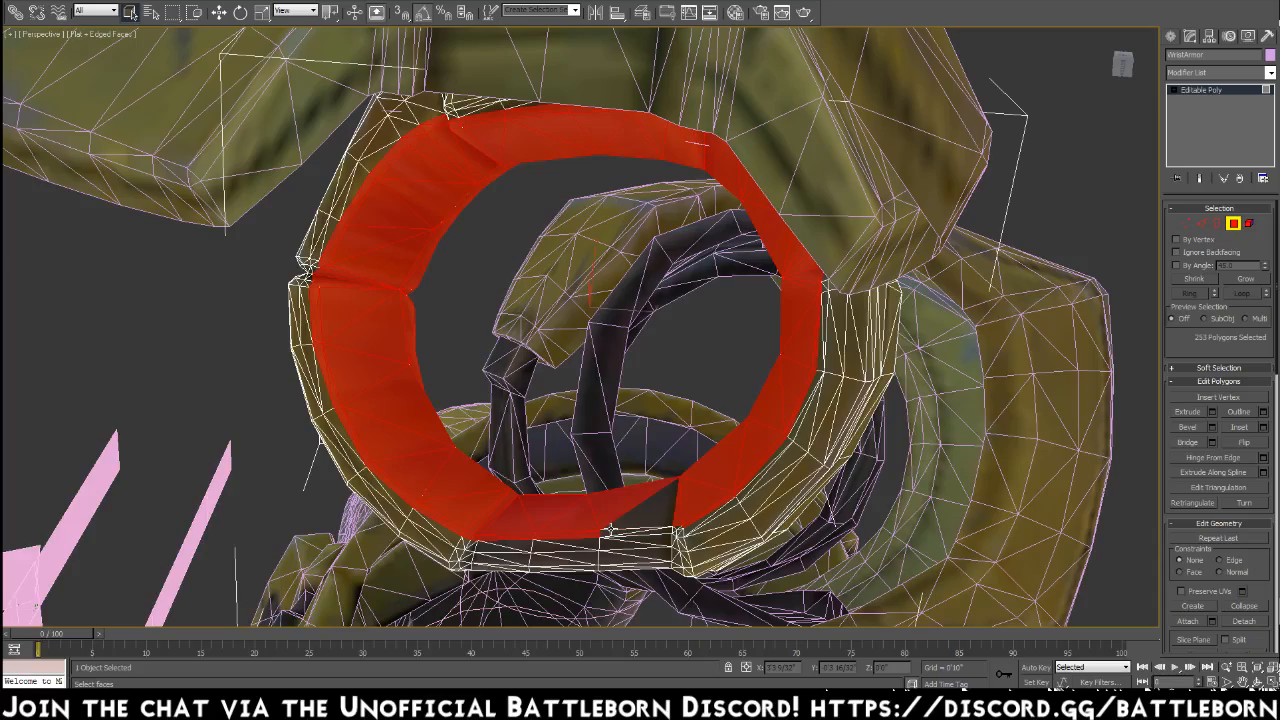
{"action": "left_click", "coordinate": [654, 531], "text": "ctrl"}
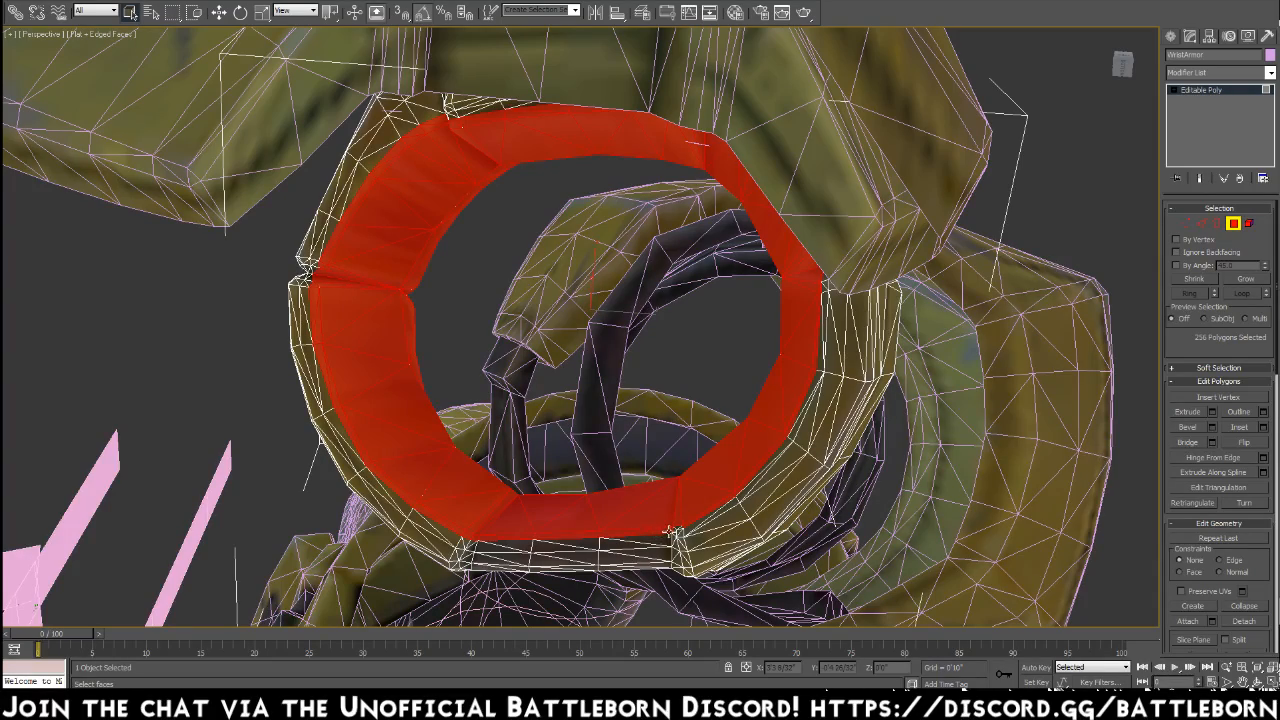
Add the leftover inner rim polygons at the corner beside the dark plate
{"action": "middle_click_drag", "start_coordinate": [730, 556], "coordinate": [790, 460], "text": "alt"}
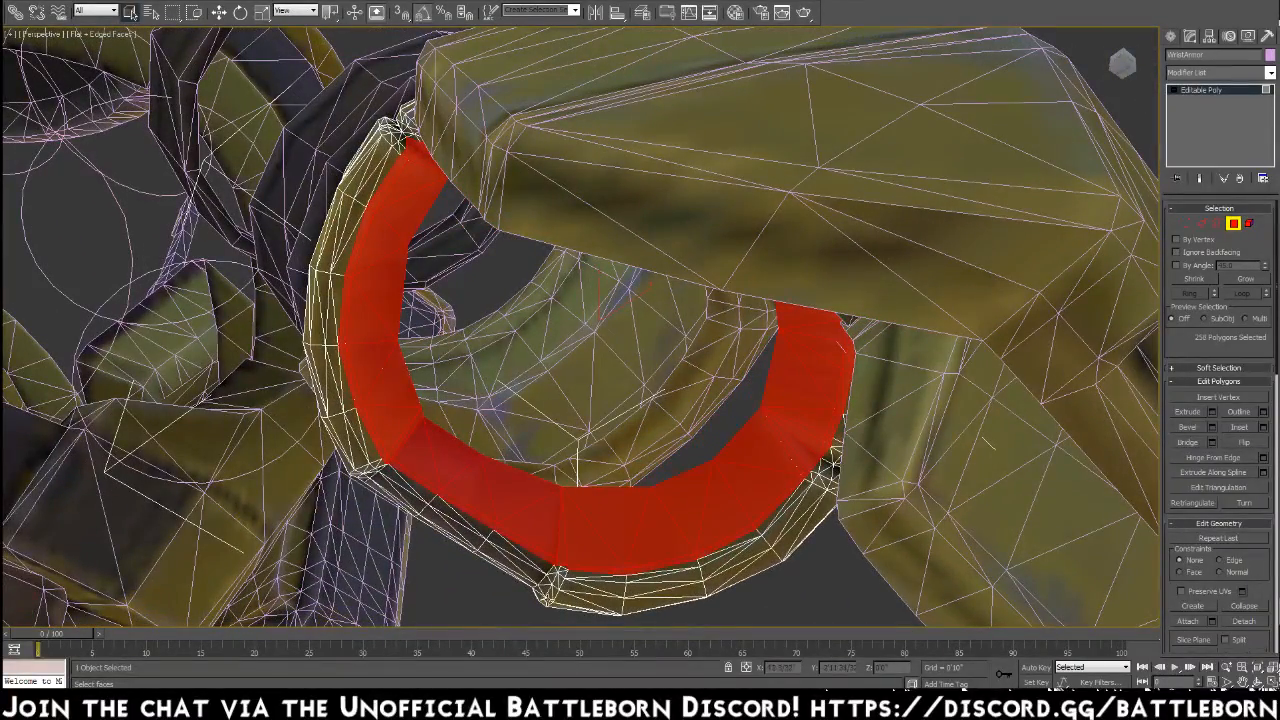
{"action": "left_click", "coordinate": [560, 569], "text": "ctrl"}
{"action": "middle_click_drag", "start_coordinate": [602, 494], "coordinate": [678, 497], "text": "alt"}
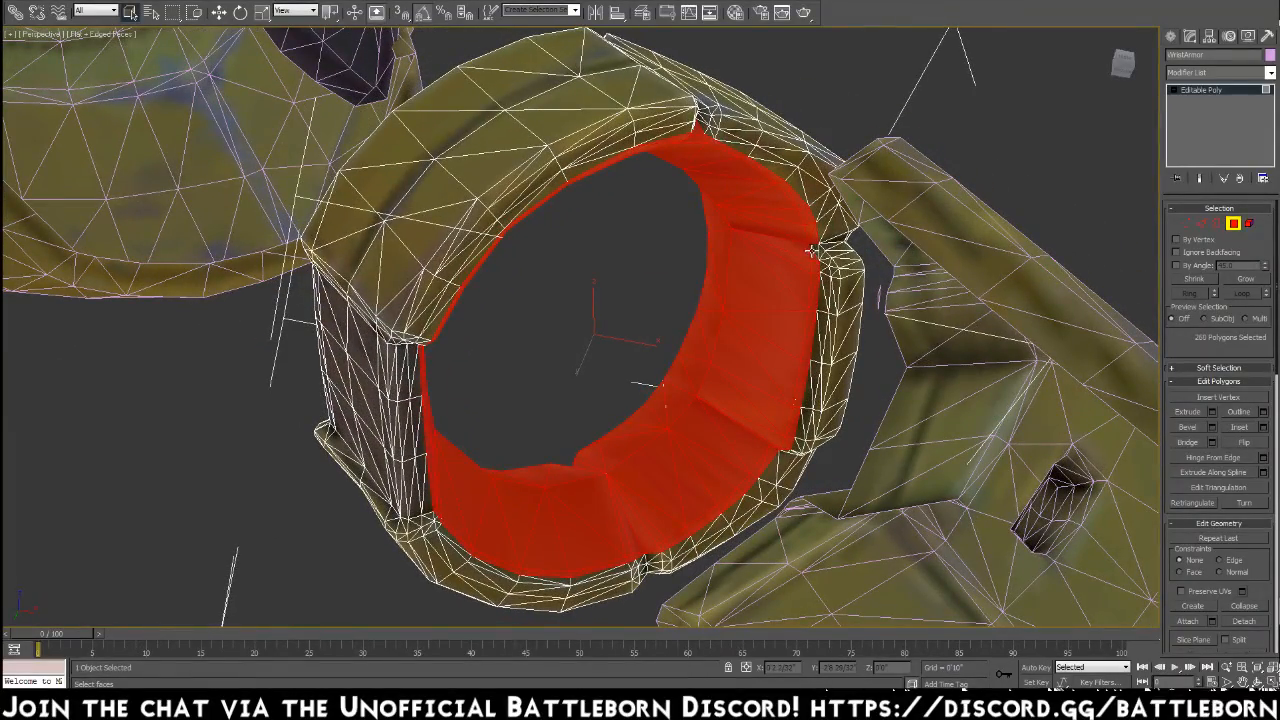
Delete the selected inner polygons of WristArmor and inspect the remaining outer shell from several angles
{"action": "middle_click_drag", "start_coordinate": [802, 254], "coordinate": [967, 203], "text": "alt"}
{"action": "left_click", "coordinate": [969, 204]}
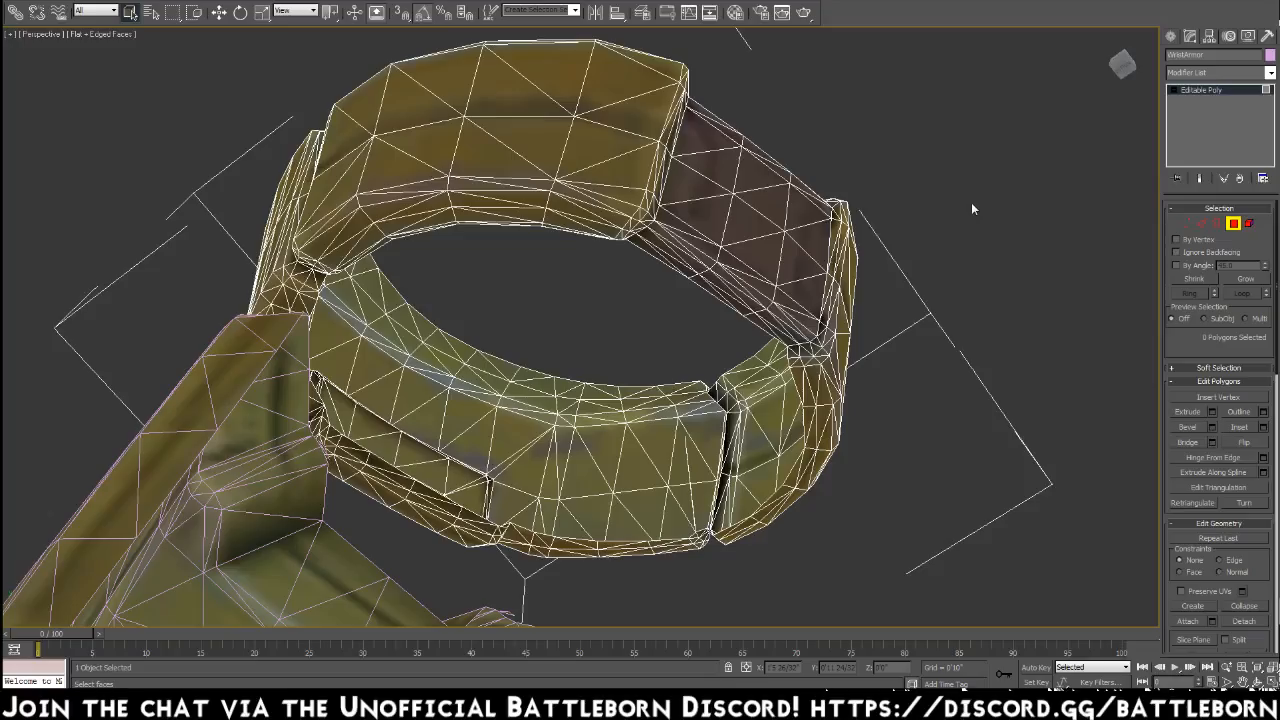
{"action": "middle_click_drag", "start_coordinate": [798, 374], "coordinate": [368, 480], "text": "alt"}
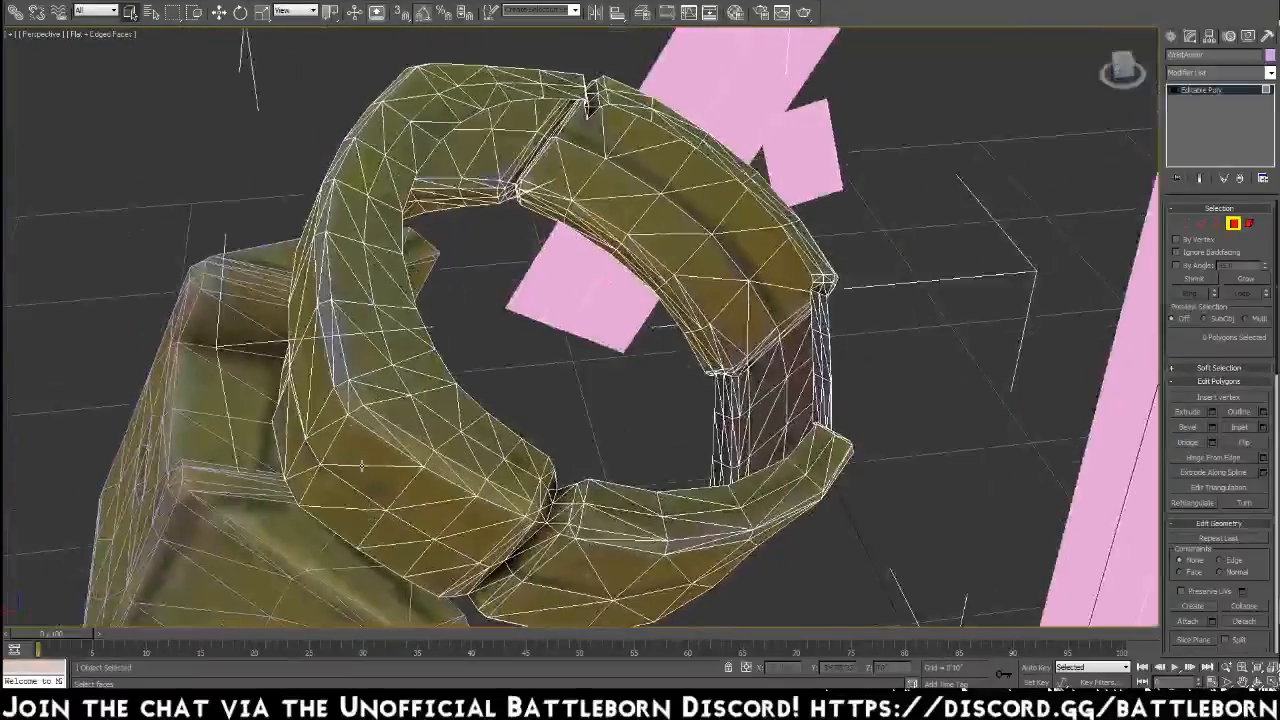
{"action": "scroll", "coordinate": [265, 131], "scroll_direction": "down", "scroll_amount": 2}
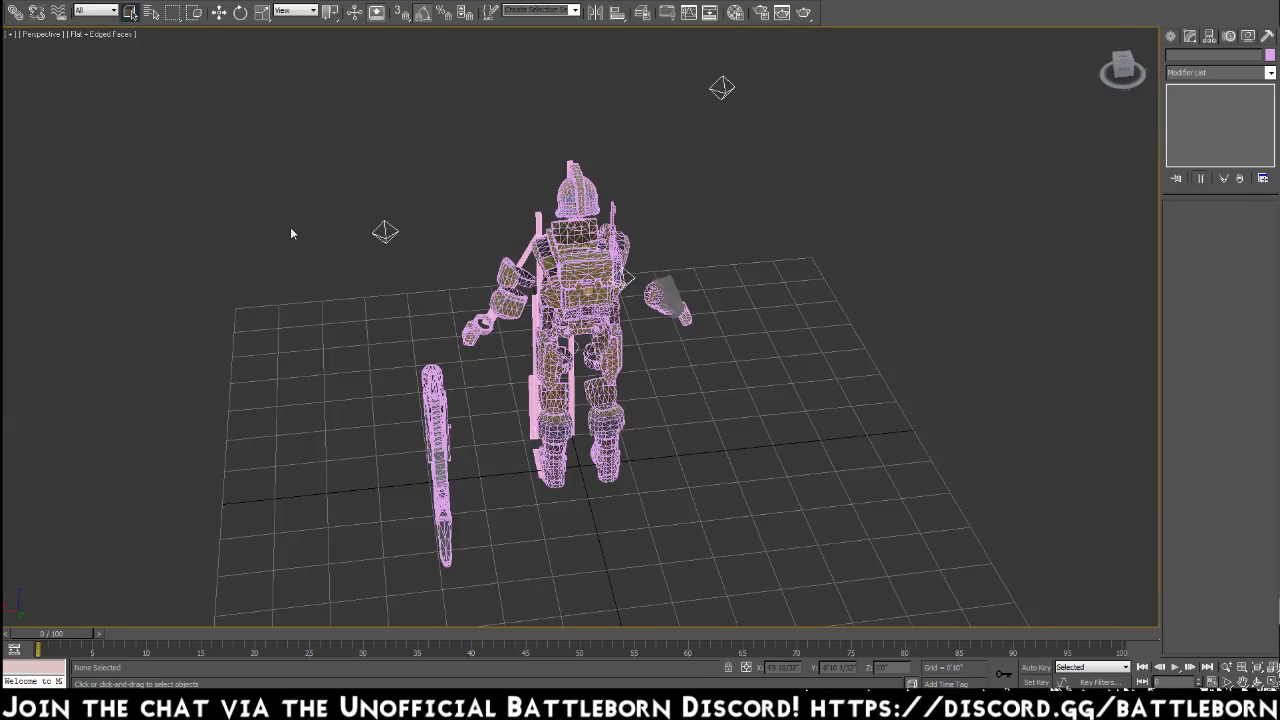
Select the forearmArmor object, enter polygon editing and frame the whole piece with its upper opening facing the view
{"action": "middle_click_drag", "start_coordinate": [290, 227], "coordinate": [494, 214], "text": "alt"}
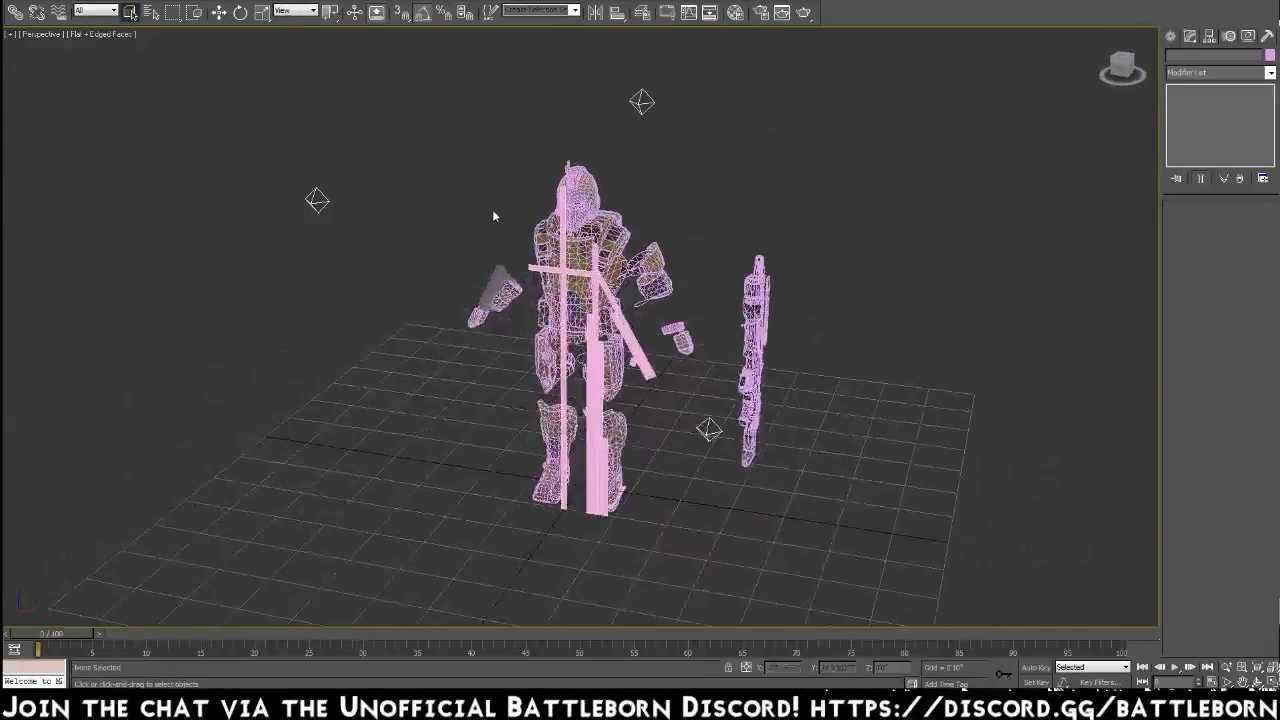
{"action": "scroll", "coordinate": [645, 415], "scroll_direction": "up", "scroll_amount": 3}
{"action": "scroll", "coordinate": [640, 412], "scroll_direction": "up", "scroll_amount": 2}
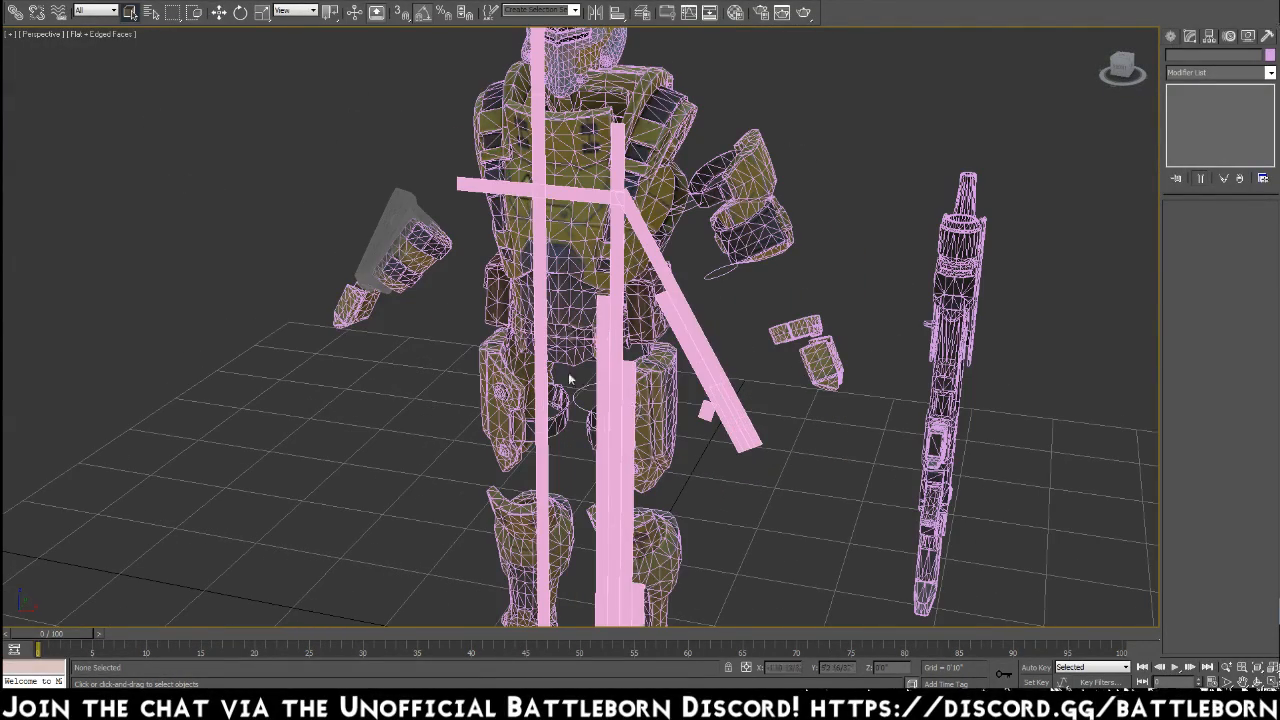
{"action": "left_click", "coordinate": [371, 212]}
{"action": "middle_click_drag", "start_coordinate": [465, 453], "coordinate": [572, 392], "text": "alt"}
{"action": "key", "text": "4"}
{"action": "key", "text": "ctrl+a"}
{"action": "key", "text": "z"}
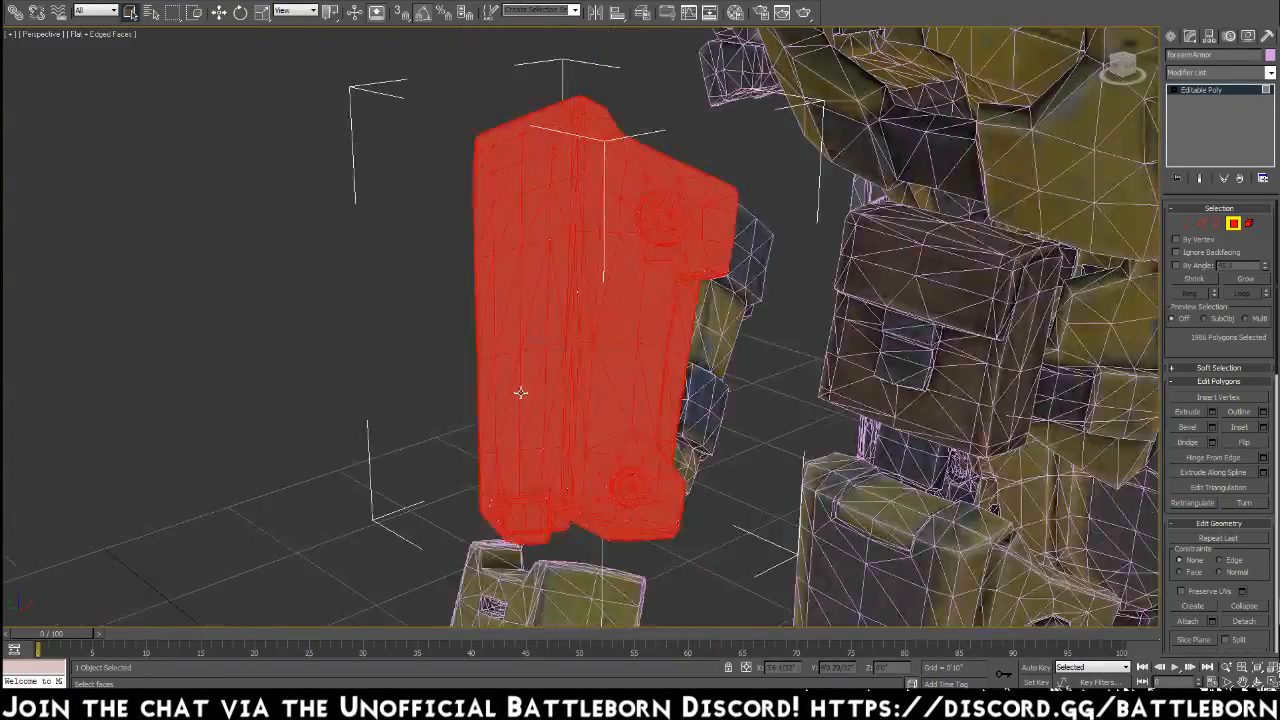
{"action": "middle_click_drag", "start_coordinate": [640, 354], "coordinate": [429, 353], "text": "alt"}
{"action": "key", "text": "z"}
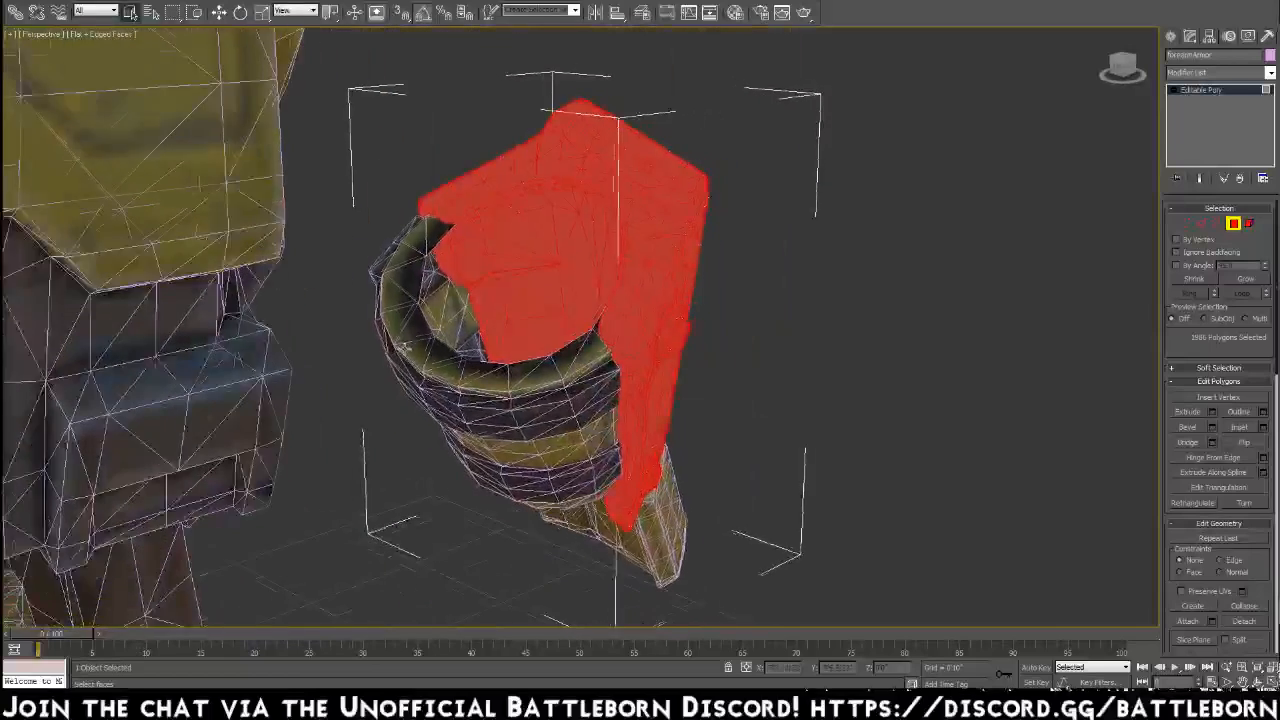
Replace the full selection with three adjacent inner wall polygons inside the forearm armor's upper opening
{"action": "left_click", "coordinate": [561, 251]}
{"action": "left_click", "coordinate": [574, 253], "text": "ctrl"}
{"action": "left_click", "coordinate": [585, 237], "text": "ctrl"}
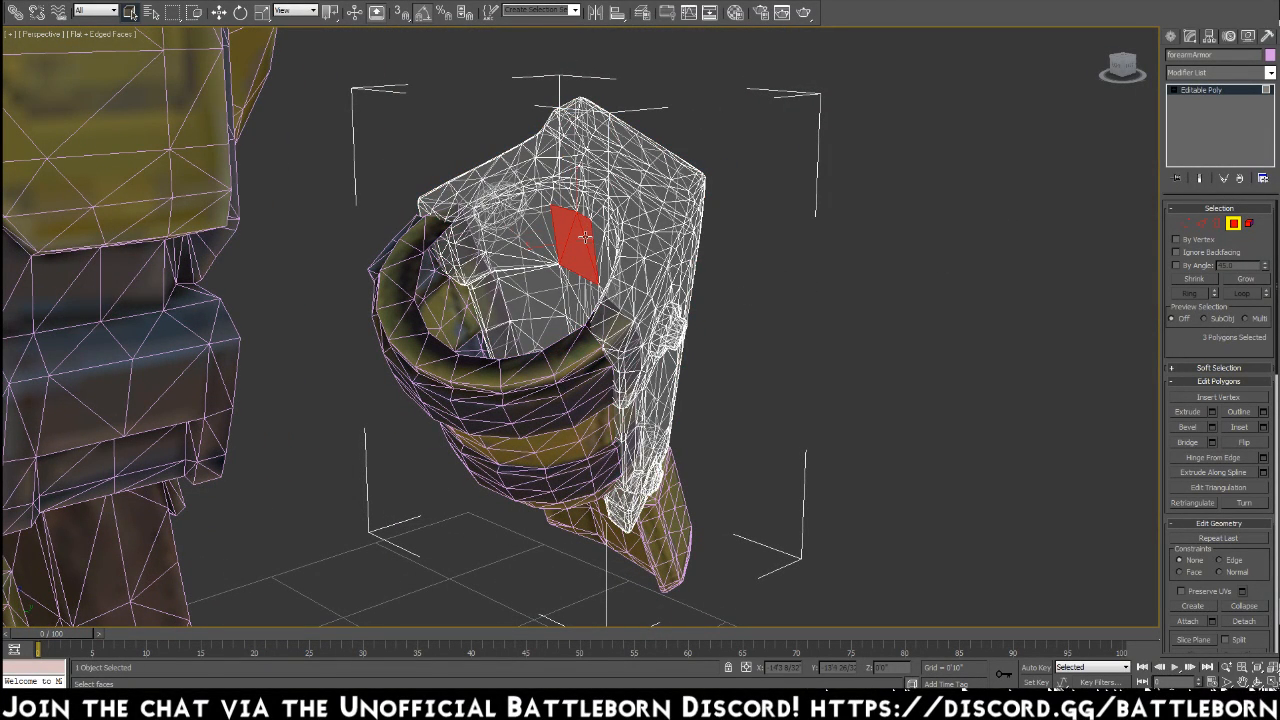
Turn off See-Through display for forearmArmor and disable Edged Faces in the perspective viewport
{"action": "left_click", "coordinate": [1248, 36]}
{"action": "left_click", "coordinate": [1204, 567]}
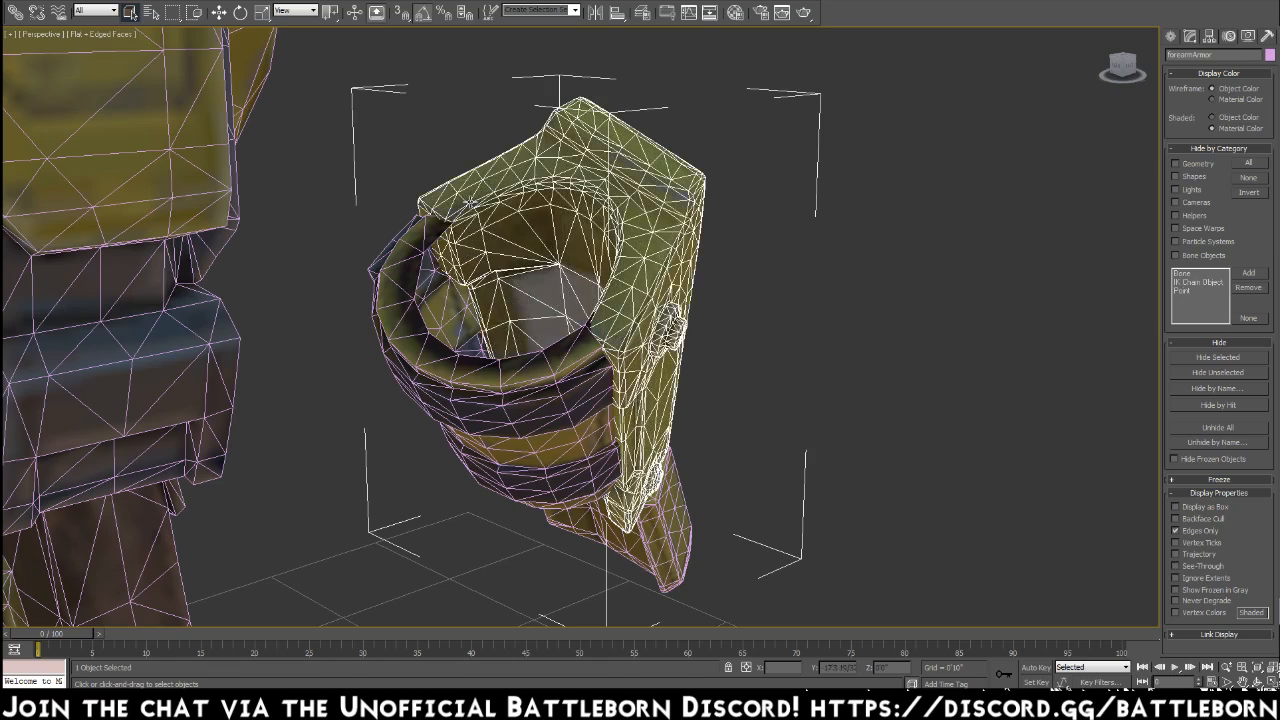
{"action": "left_click", "coordinate": [10, 40]}
{"action": "left_click", "coordinate": [100, 34]}
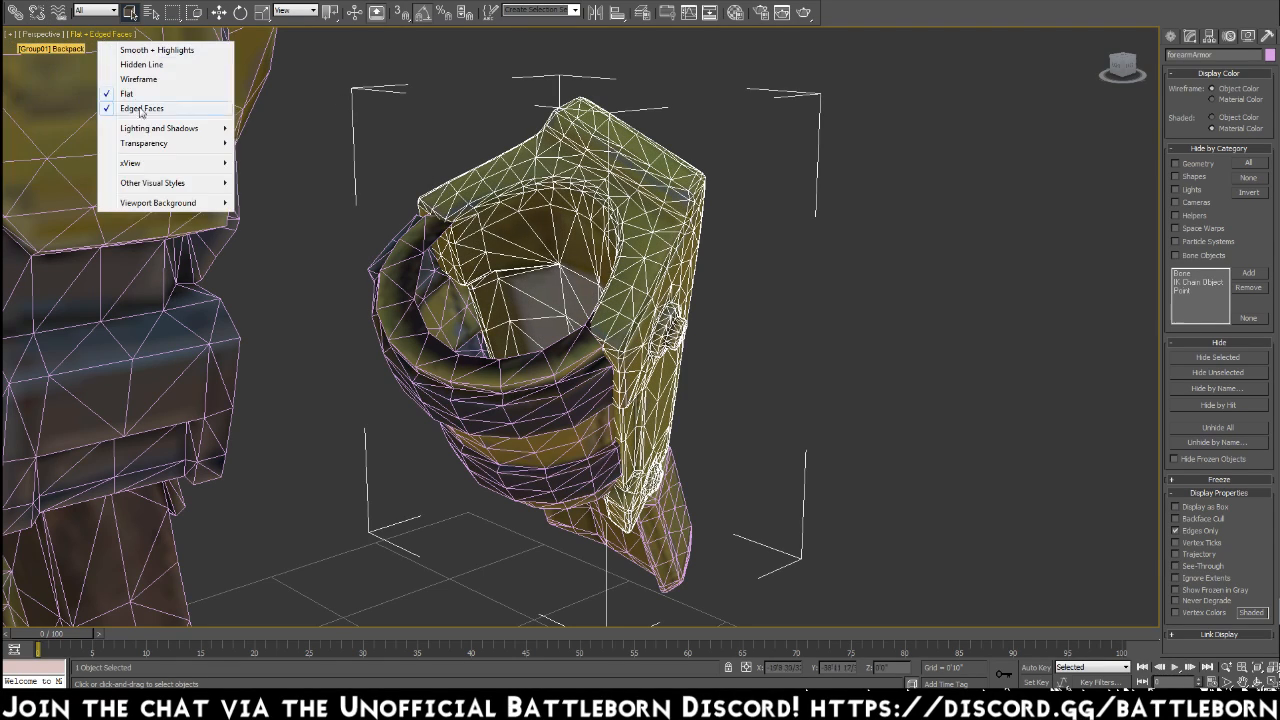
{"action": "left_click", "coordinate": [170, 108]}
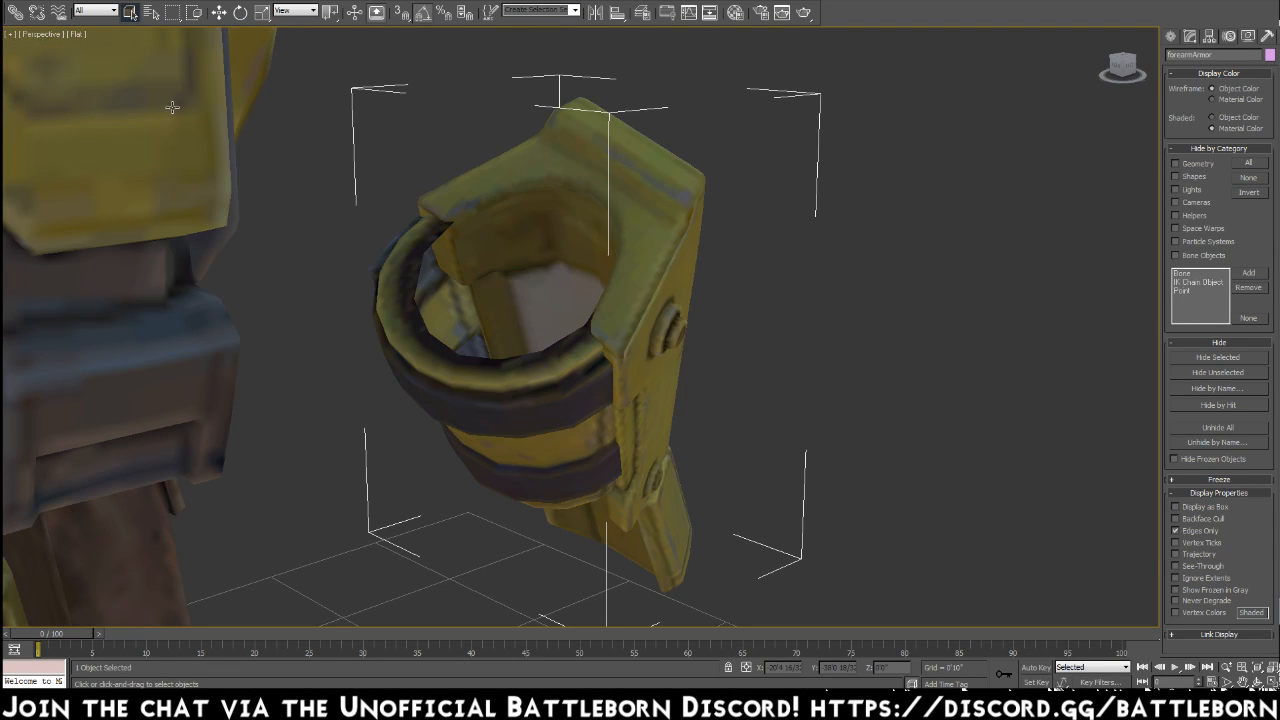
Resume polygon editing and extend the selection across the forearm armor's inner wall to its open side edge
{"action": "left_click", "coordinate": [1190, 38]}
{"action": "left_click", "coordinate": [1233, 223]}
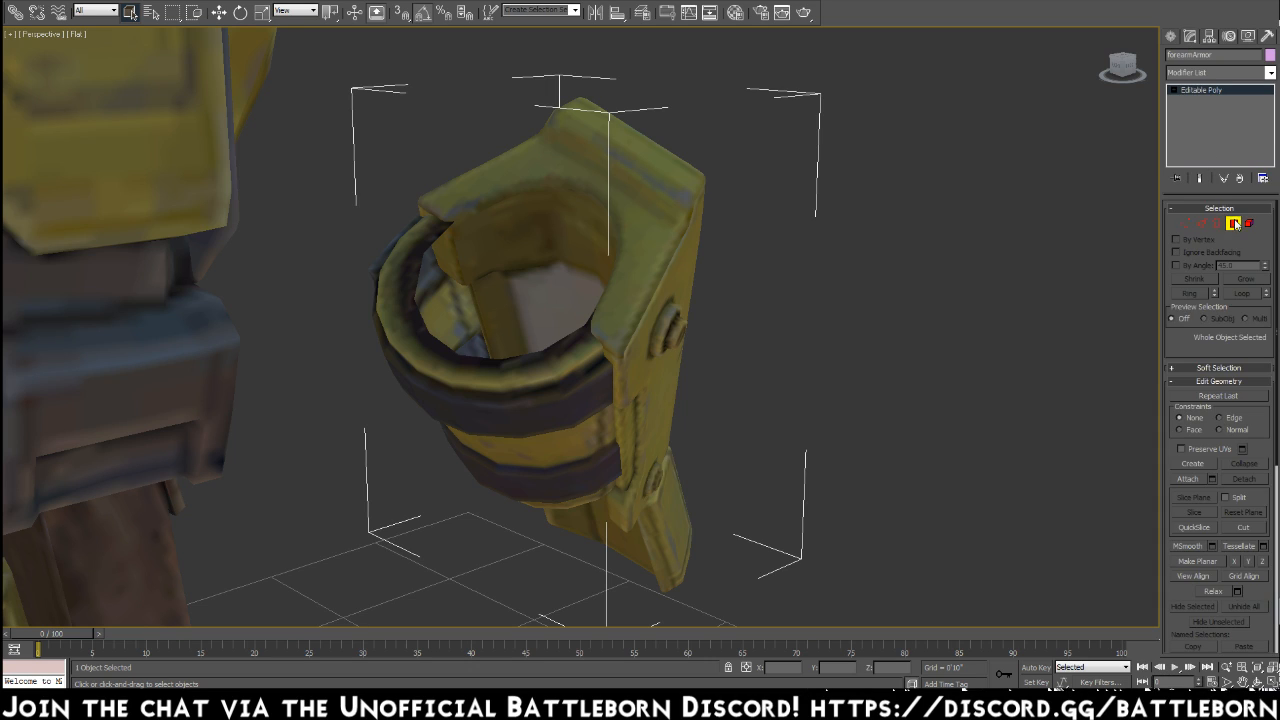
{"action": "left_click", "coordinate": [546, 244], "text": "ctrl"}
{"action": "left_click", "coordinate": [536, 252], "text": "ctrl"}
{"action": "left_click", "coordinate": [490, 265], "text": "ctrl"}
{"action": "left_click", "coordinate": [482, 267], "text": "ctrl"}
{"action": "left_click", "coordinate": [473, 243], "text": "ctrl"}
{"action": "left_click", "coordinate": [471, 248], "text": "ctrl"}
{"action": "left_click", "coordinate": [473, 265], "text": "ctrl"}
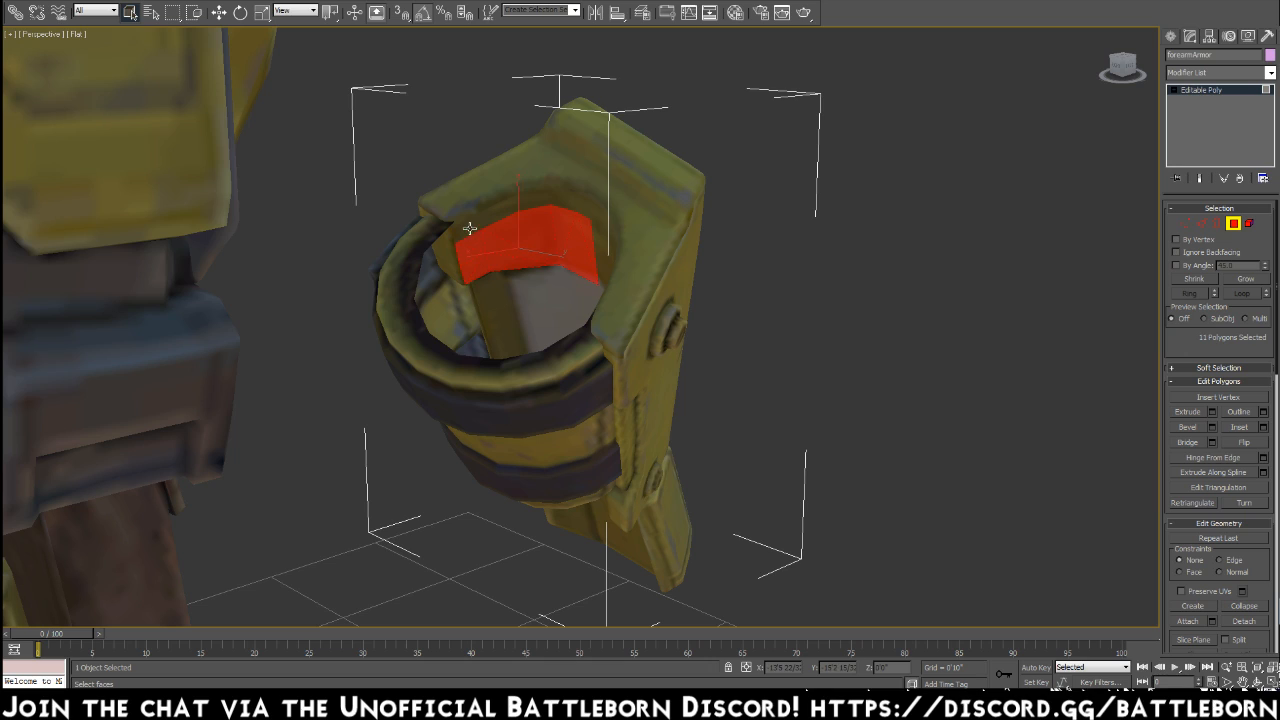
Extend the selection with the row of inner wall polygons directly below the forearm armor's upper rim
{"action": "left_click", "coordinate": [465, 224], "text": "ctrl"}
{"action": "left_click", "coordinate": [489, 217], "text": "ctrl"}
{"action": "left_click", "coordinate": [492, 209], "text": "ctrl"}
{"action": "left_click", "coordinate": [514, 205], "text": "ctrl"}
{"action": "left_click", "coordinate": [534, 205], "text": "ctrl"}
{"action": "left_click", "coordinate": [540, 197], "text": "ctrl"}
{"action": "left_click", "coordinate": [556, 200], "text": "ctrl"}
{"action": "left_click", "coordinate": [545, 192], "text": "ctrl"}
{"action": "left_click", "coordinate": [568, 196], "text": "ctrl"}
{"action": "left_click", "coordinate": [582, 204], "text": "ctrl"}
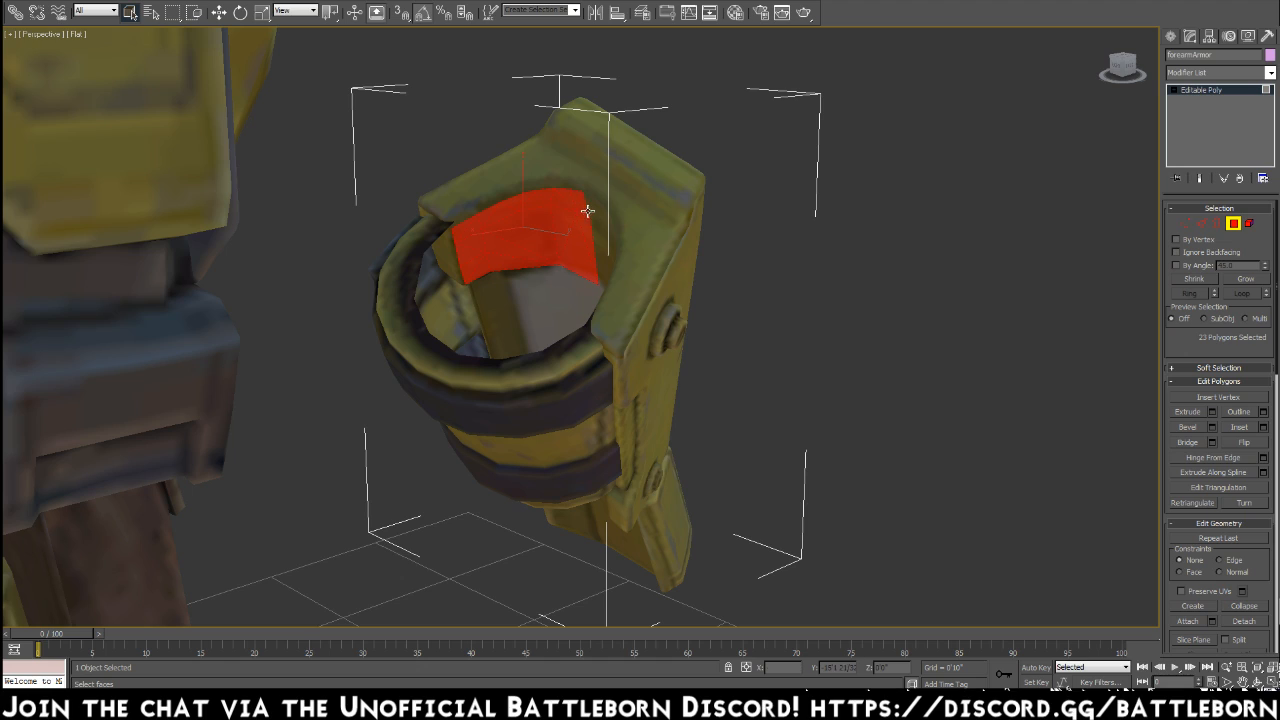
Add the polygons on the near half of the pale inner panel down toward the lower opening
{"action": "left_click", "coordinate": [583, 282], "text": "ctrl"}
{"action": "left_click", "coordinate": [567, 289], "text": "ctrl"}
{"action": "left_click", "coordinate": [541, 295], "text": "ctrl"}
{"action": "left_click", "coordinate": [523, 298], "text": "ctrl"}
{"action": "left_click", "coordinate": [498, 300], "text": "ctrl"}
{"action": "left_click", "coordinate": [482, 303], "text": "ctrl"}
{"action": "left_click", "coordinate": [502, 273], "text": "ctrl"}
{"action": "left_click", "coordinate": [529, 337], "text": "ctrl"}
{"action": "left_click", "coordinate": [551, 328], "text": "ctrl"}
{"action": "left_click", "coordinate": [571, 325], "text": "ctrl"}
{"action": "left_click", "coordinate": [498, 347], "text": "ctrl"}
Fill the gaps in the selected part of the pale inner panel and extend it toward the panel's middle
{"action": "scroll", "coordinate": [481, 297], "scroll_direction": "up", "scroll_amount": 4}
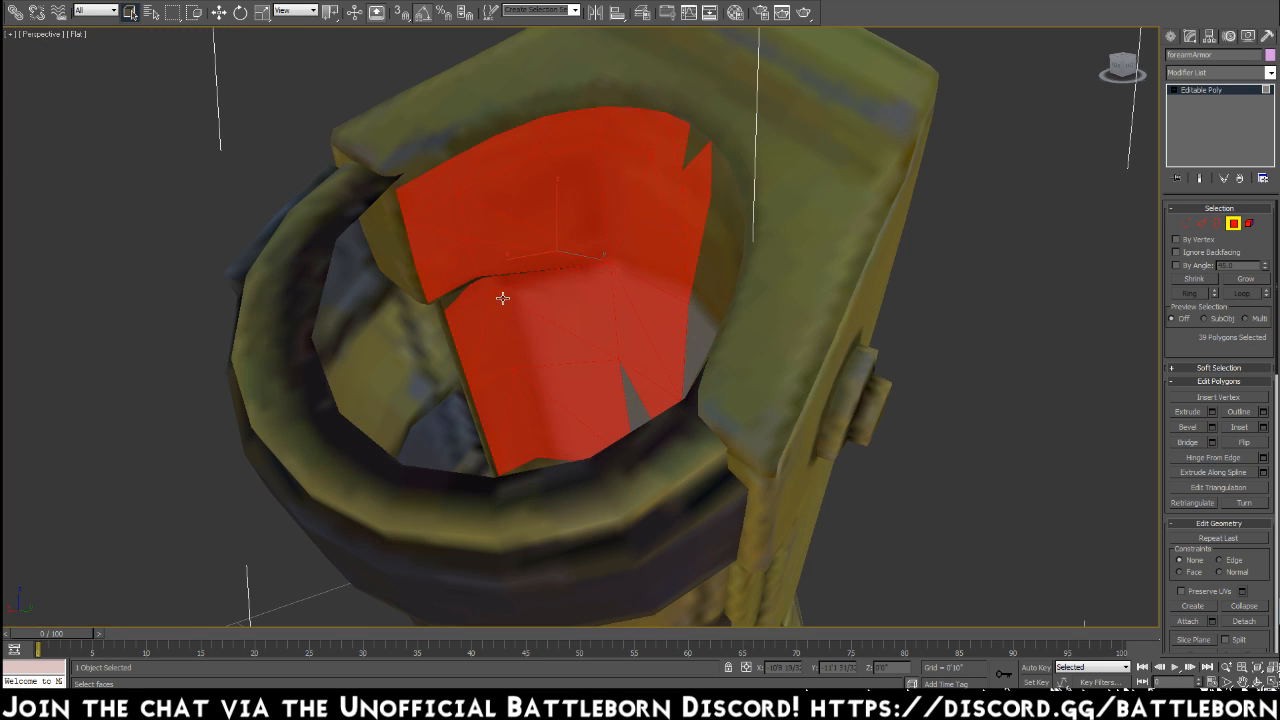
{"action": "middle_click_drag", "start_coordinate": [580, 314], "coordinate": [628, 341], "text": "alt"}
{"action": "left_click", "coordinate": [555, 375], "text": "ctrl"}
{"action": "left_click", "coordinate": [617, 383], "text": "ctrl"}
{"action": "left_click", "coordinate": [671, 345], "text": "ctrl"}
{"action": "left_click", "coordinate": [646, 422], "text": "ctrl"}
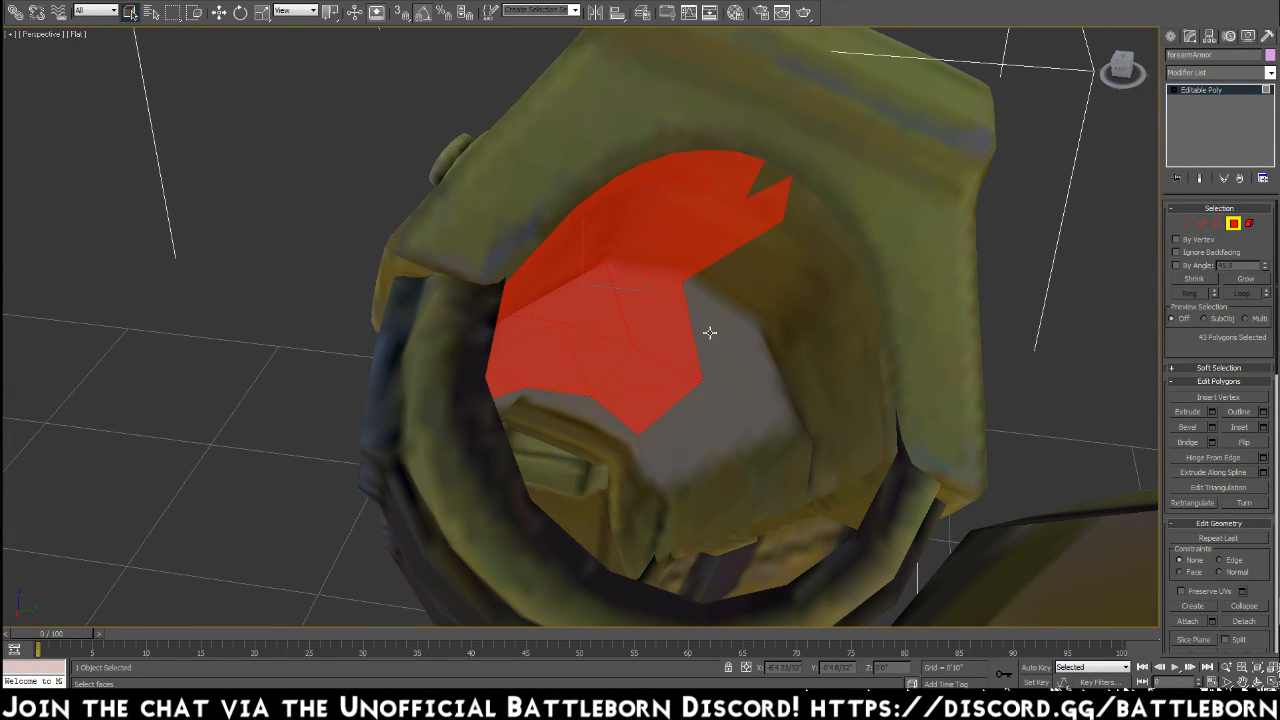
Extend the selection across the upper inner wall and down along the opposite side of the opening
{"action": "left_click", "coordinate": [711, 332], "text": "ctrl"}
{"action": "left_click", "coordinate": [731, 282], "text": "ctrl"}
{"action": "left_click", "coordinate": [783, 259], "text": "ctrl"}
{"action": "left_click", "coordinate": [803, 220], "text": "ctrl"}
{"action": "left_click", "coordinate": [786, 199], "text": "ctrl"}
{"action": "left_click", "coordinate": [768, 186], "text": "ctrl"}
{"action": "left_click", "coordinate": [818, 233], "text": "ctrl"}
{"action": "left_click", "coordinate": [843, 253], "text": "ctrl"}
{"action": "left_click", "coordinate": [848, 278], "text": "ctrl"}
{"action": "left_click", "coordinate": [859, 279], "text": "ctrl"}
{"action": "left_click", "coordinate": [866, 321], "text": "ctrl"}
{"action": "left_click", "coordinate": [873, 351], "text": "ctrl"}
{"action": "left_click", "coordinate": [873, 372], "text": "ctrl"}
{"action": "left_click", "coordinate": [849, 350], "text": "ctrl"}
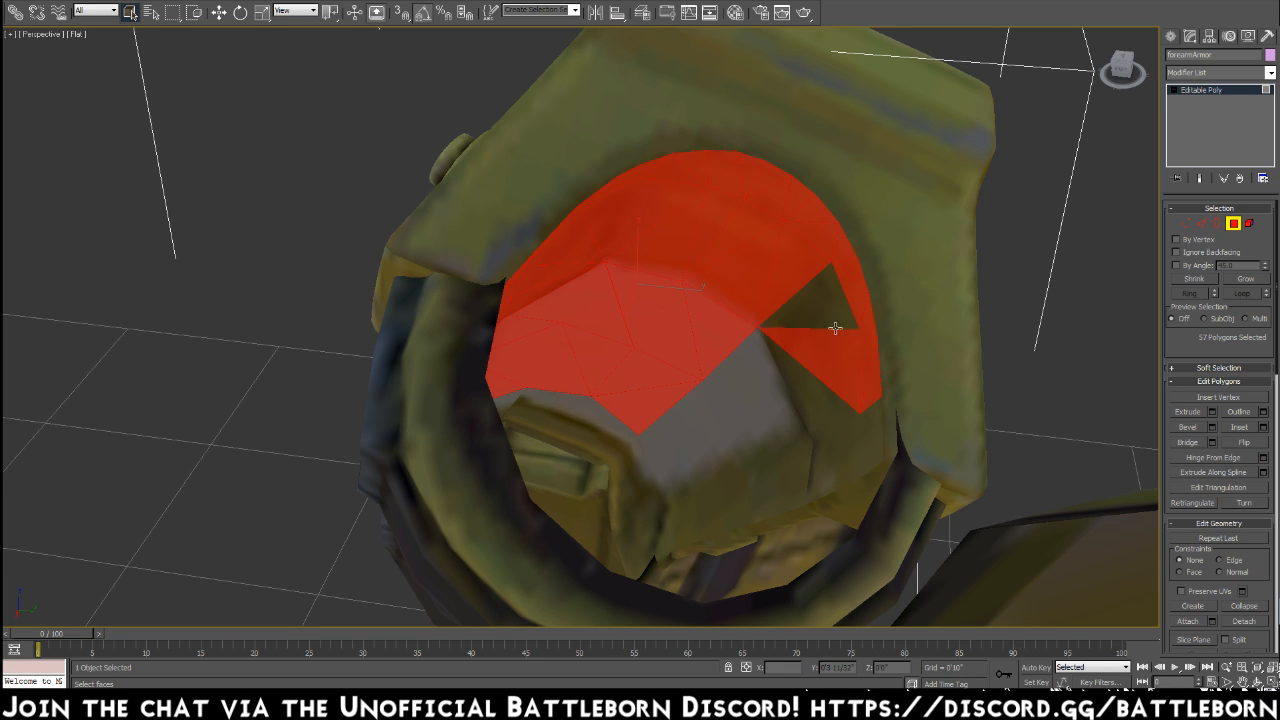
Add the remaining polygons of the opposite inner side wall and the adjoining part of the pale panel
{"action": "left_click", "coordinate": [826, 312], "text": "ctrl"}
{"action": "left_click", "coordinate": [792, 360], "text": "ctrl"}
{"action": "left_click", "coordinate": [800, 412], "text": "ctrl"}
{"action": "left_click", "coordinate": [800, 403], "text": "ctrl"}
{"action": "left_click", "coordinate": [766, 441], "text": "ctrl"}
{"action": "left_click", "coordinate": [715, 454], "text": "ctrl"}
{"action": "left_click", "coordinate": [775, 489], "text": "ctrl"}
{"action": "left_click", "coordinate": [776, 473], "text": "ctrl"}
{"action": "left_click", "coordinate": [808, 450], "text": "ctrl"}
{"action": "left_click", "coordinate": [818, 452], "text": "ctrl"}
{"action": "left_click", "coordinate": [834, 450], "text": "ctrl"}
{"action": "left_click", "coordinate": [848, 445], "text": "ctrl"}
{"action": "left_click", "coordinate": [862, 432], "text": "ctrl"}
{"action": "left_click", "coordinate": [871, 442], "text": "ctrl"}
{"action": "left_click", "coordinate": [821, 482], "text": "ctrl"}
{"action": "left_click", "coordinate": [807, 493], "text": "ctrl"}
Extend the selection over the lower inner wall and down the corner strip beside the end cutout
{"action": "left_click", "coordinate": [740, 515], "text": "ctrl"}
{"action": "left_click", "coordinate": [705, 511], "text": "ctrl"}
{"action": "left_click", "coordinate": [704, 486], "text": "ctrl"}
{"action": "left_click", "coordinate": [660, 485], "text": "ctrl"}
{"action": "left_click", "coordinate": [615, 432], "text": "ctrl"}
{"action": "left_click", "coordinate": [626, 454], "text": "ctrl"}
{"action": "left_click", "coordinate": [635, 484], "text": "ctrl"}
{"action": "left_click", "coordinate": [624, 487], "text": "ctrl"}
{"action": "left_click", "coordinate": [621, 479], "text": "ctrl"}
{"action": "left_click", "coordinate": [614, 453], "text": "ctrl"}
{"action": "left_click", "coordinate": [670, 493], "text": "ctrl"}
{"action": "left_click", "coordinate": [662, 532], "text": "ctrl"}
{"action": "left_click", "coordinate": [642, 526], "text": "ctrl"}
{"action": "left_click", "coordinate": [628, 540], "text": "ctrl"}
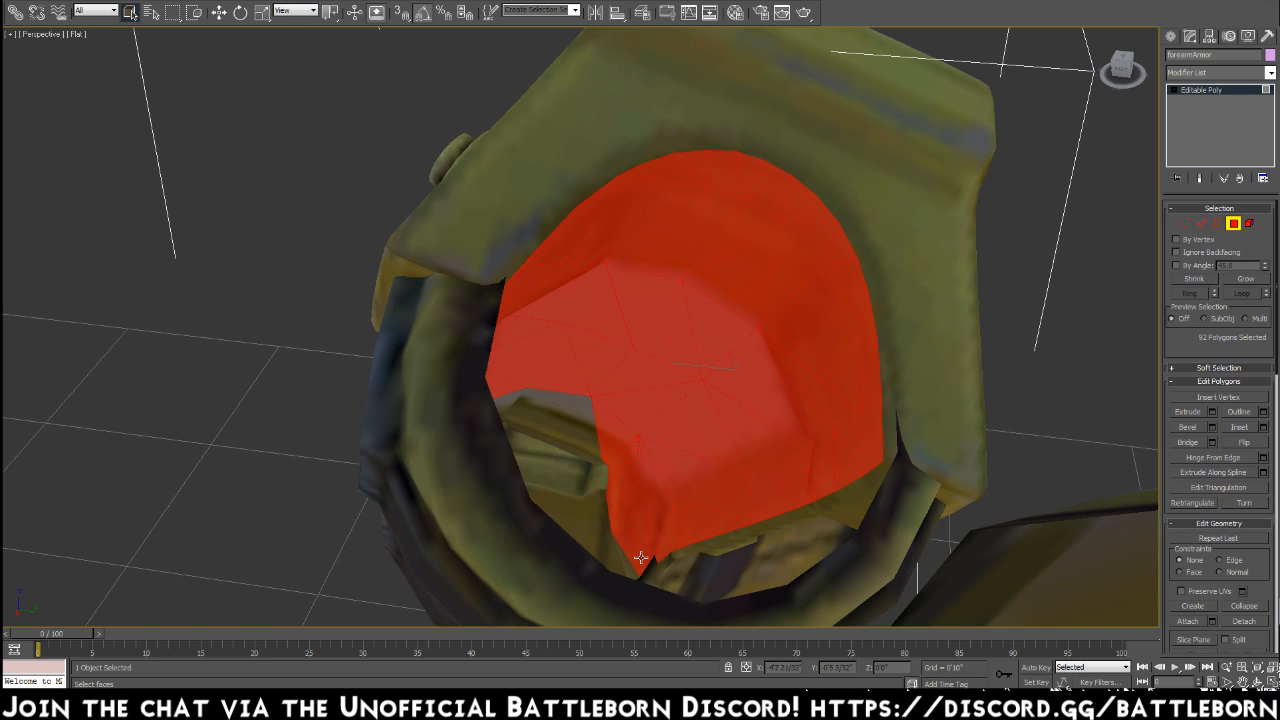
{"action": "left_click", "coordinate": [626, 558], "text": "ctrl"}
Add the strip of inner polygons along the edge of the lower cutout
{"action": "left_click", "coordinate": [578, 412], "text": "ctrl"}
{"action": "left_click", "coordinate": [591, 419], "text": "ctrl"}
{"action": "left_click", "coordinate": [573, 420], "text": "ctrl"}
{"action": "left_click", "coordinate": [555, 406], "text": "ctrl"}
{"action": "left_click", "coordinate": [547, 411], "text": "ctrl"}
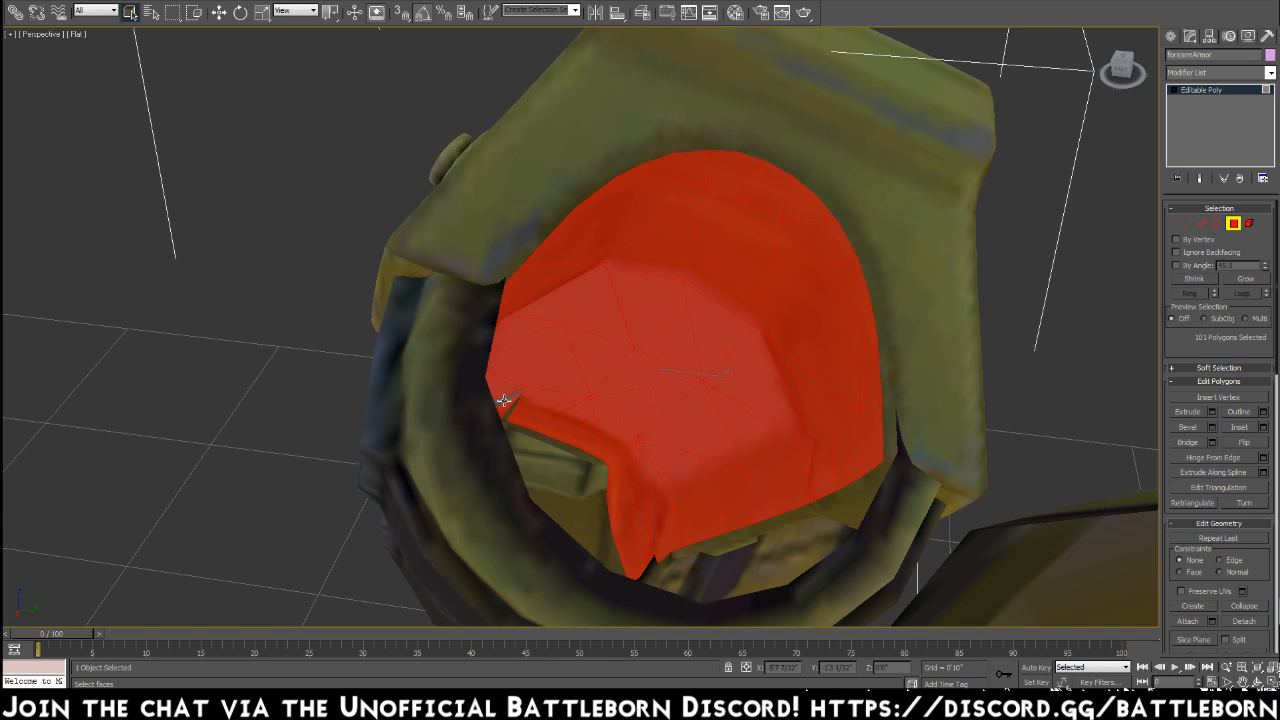
Add the missed inner wall polygons visible through the forearm armor's lower opening
{"action": "middle_click_drag", "start_coordinate": [637, 330], "coordinate": [775, 394], "text": "alt"}
{"action": "middle_click_drag", "start_coordinate": [714, 318], "coordinate": [663, 486], "text": "alt"}
{"action": "left_click", "coordinate": [587, 379], "text": "ctrl"}
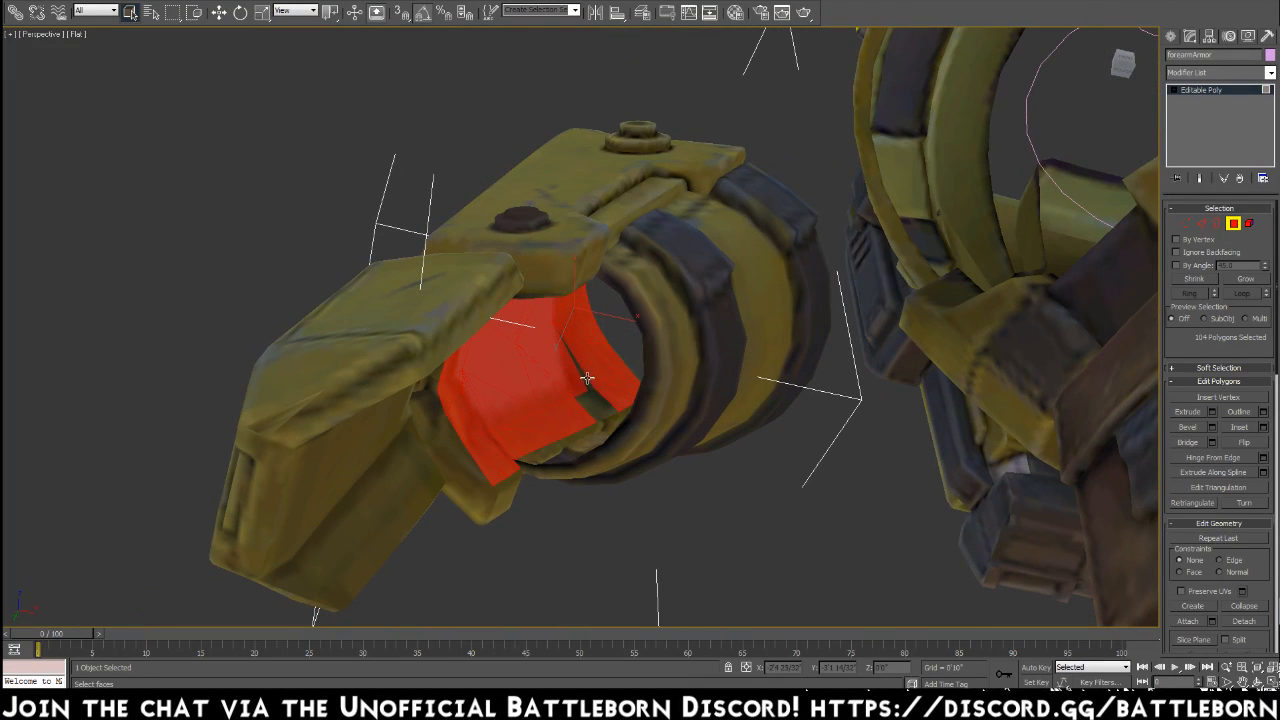
{"action": "left_click", "coordinate": [588, 372], "text": "ctrl"}
{"action": "left_click", "coordinate": [596, 398], "text": "ctrl"}
{"action": "left_click", "coordinate": [586, 402], "text": "ctrl"}
{"action": "left_click", "coordinate": [594, 402], "text": "ctrl"}
Add the unselected inner polygons around the lower opening and up the adjacent side of the inner wall
{"action": "middle_click_drag", "start_coordinate": [610, 404], "coordinate": [424, 455], "text": "alt"}
{"action": "left_click", "coordinate": [419, 461], "text": "ctrl"}
{"action": "left_click", "coordinate": [411, 460], "text": "ctrl"}
{"action": "left_click", "coordinate": [392, 462], "text": "ctrl"}
{"action": "left_click", "coordinate": [383, 460], "text": "ctrl"}
{"action": "left_click", "coordinate": [373, 441], "text": "ctrl"}
{"action": "left_click", "coordinate": [371, 434], "text": "ctrl"}
{"action": "left_click", "coordinate": [374, 442], "text": "ctrl"}
{"action": "left_click", "coordinate": [363, 432], "text": "ctrl"}
{"action": "left_click", "coordinate": [371, 427], "text": "ctrl"}
{"action": "left_click", "coordinate": [386, 423], "text": "ctrl"}
{"action": "left_click", "coordinate": [394, 420], "text": "ctrl"}
{"action": "left_click", "coordinate": [400, 404], "text": "ctrl"}
{"action": "left_click", "coordinate": [401, 394], "text": "ctrl"}
{"action": "left_click", "coordinate": [404, 378], "text": "ctrl"}
{"action": "left_click", "coordinate": [407, 364], "text": "ctrl"}
{"action": "left_click", "coordinate": [412, 386], "text": "ctrl"}
Add the polygons in the remaining gap of the inner side wall beneath the banded ring
{"action": "middle_click_drag", "start_coordinate": [412, 386], "coordinate": [465, 367], "text": "alt"}
{"action": "left_click", "coordinate": [467, 362], "text": "ctrl"}
{"action": "left_click", "coordinate": [471, 356], "text": "ctrl"}
{"action": "left_click", "coordinate": [474, 361], "text": "ctrl"}
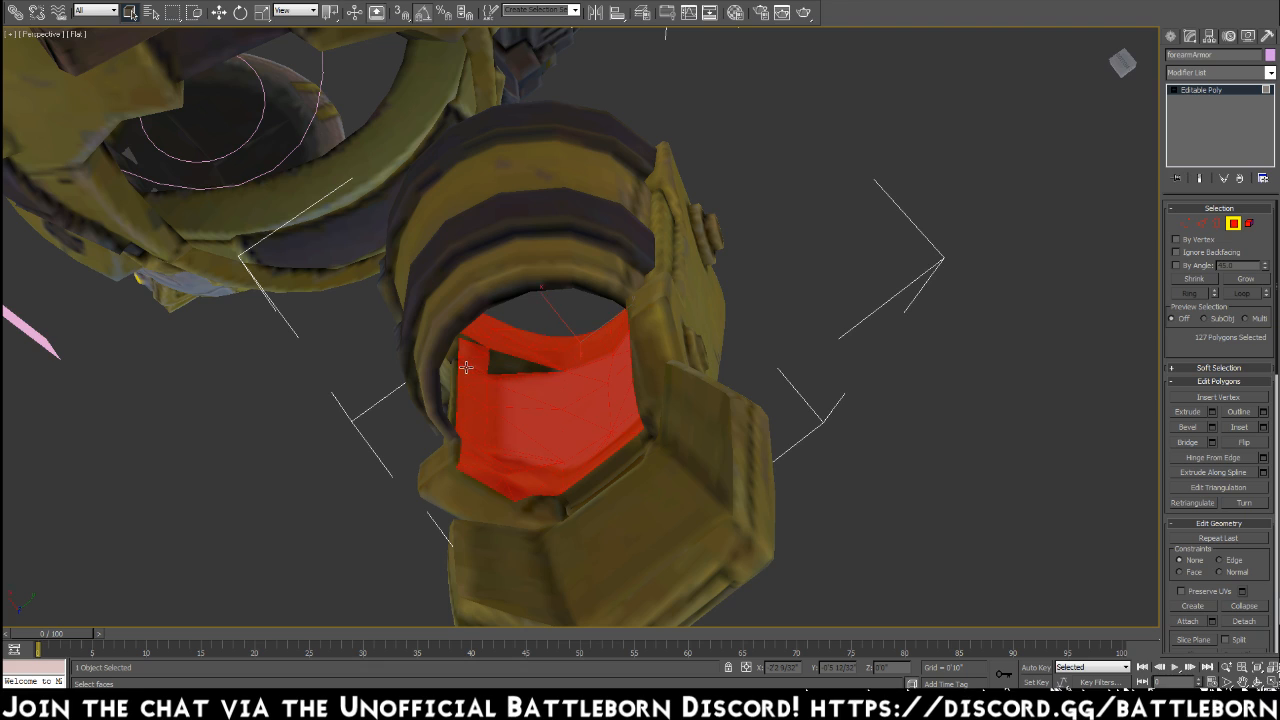
{"action": "left_click", "coordinate": [494, 361], "text": "ctrl"}
{"action": "left_click", "coordinate": [502, 361], "text": "ctrl"}
{"action": "left_click", "coordinate": [502, 359], "text": "ctrl"}
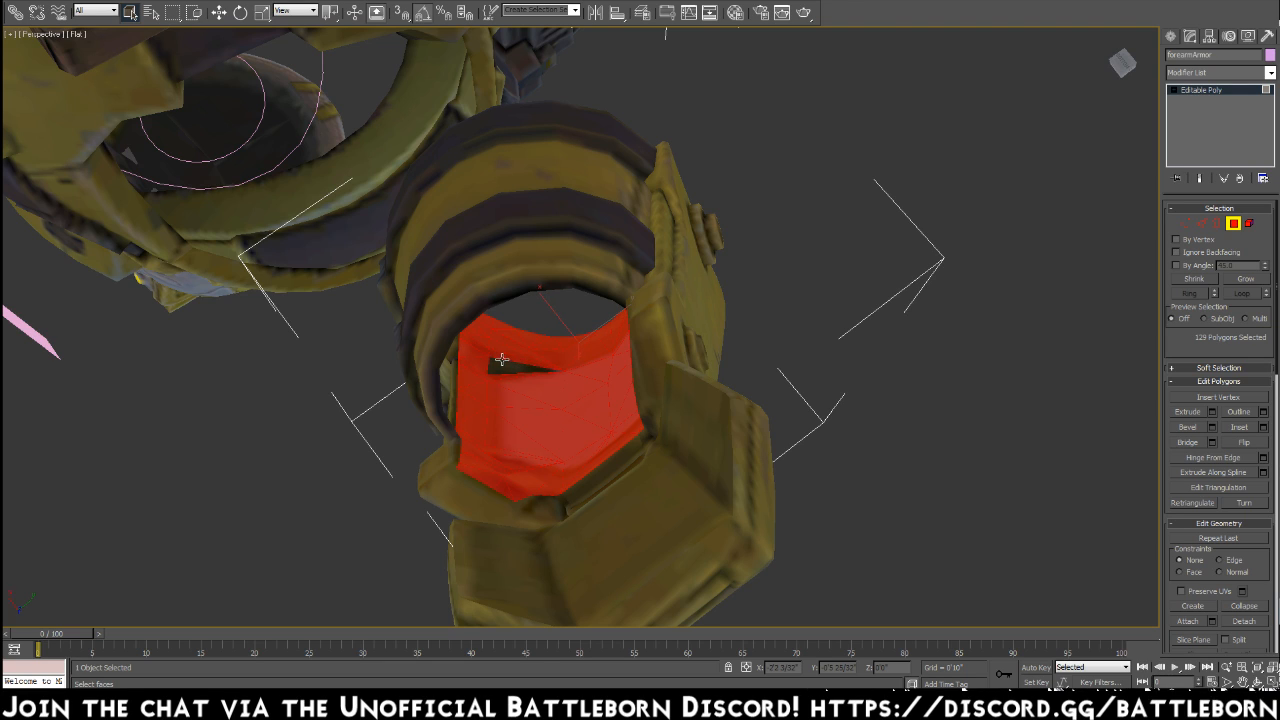
Leave polygon editing and hide the banded ring that surrounds the forearm armor
{"action": "left_click", "coordinate": [1234, 223]}
{"action": "right_click", "coordinate": [547, 202]}
{"action": "left_click", "coordinate": [570, 174]}
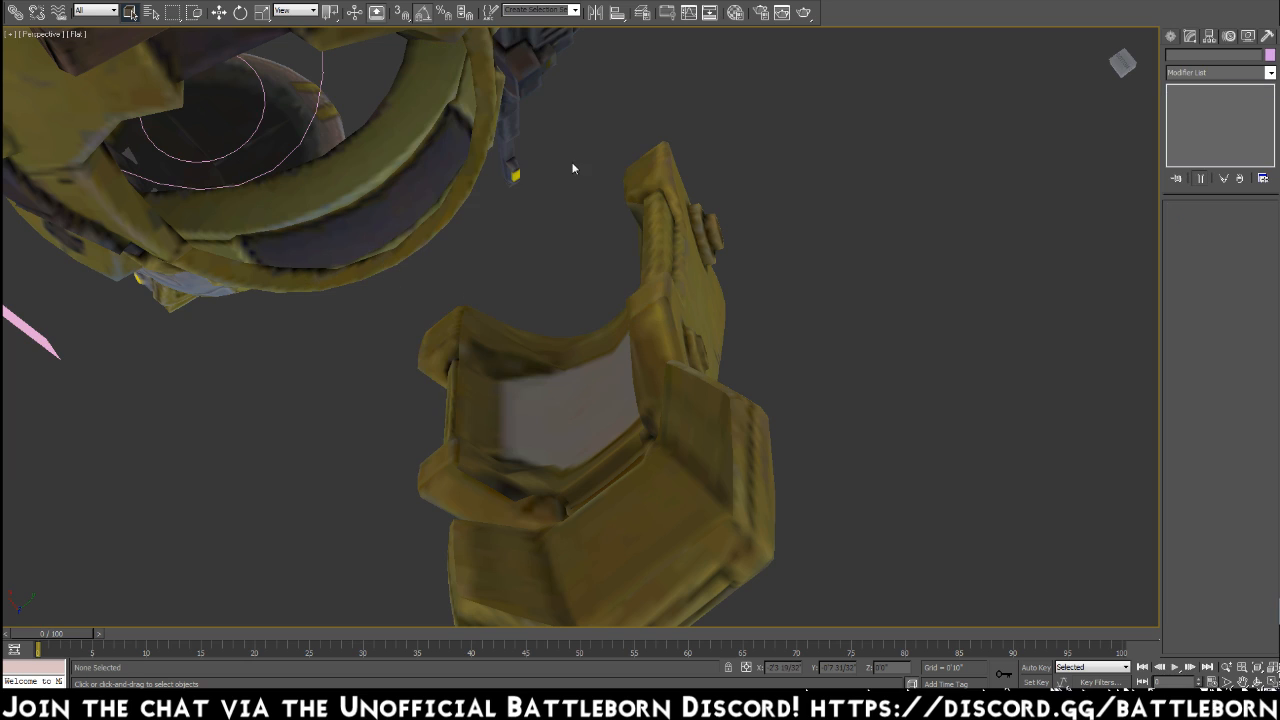
Select forearmArmor with its inner side facing the view and enable Edged Faces in the perspective viewport
{"action": "scroll", "coordinate": [660, 284], "scroll_direction": "down", "scroll_amount": 2}
{"action": "middle_click_drag", "start_coordinate": [670, 287], "coordinate": [690, 369], "text": "alt"}
{"action": "left_click", "coordinate": [72, 34]}
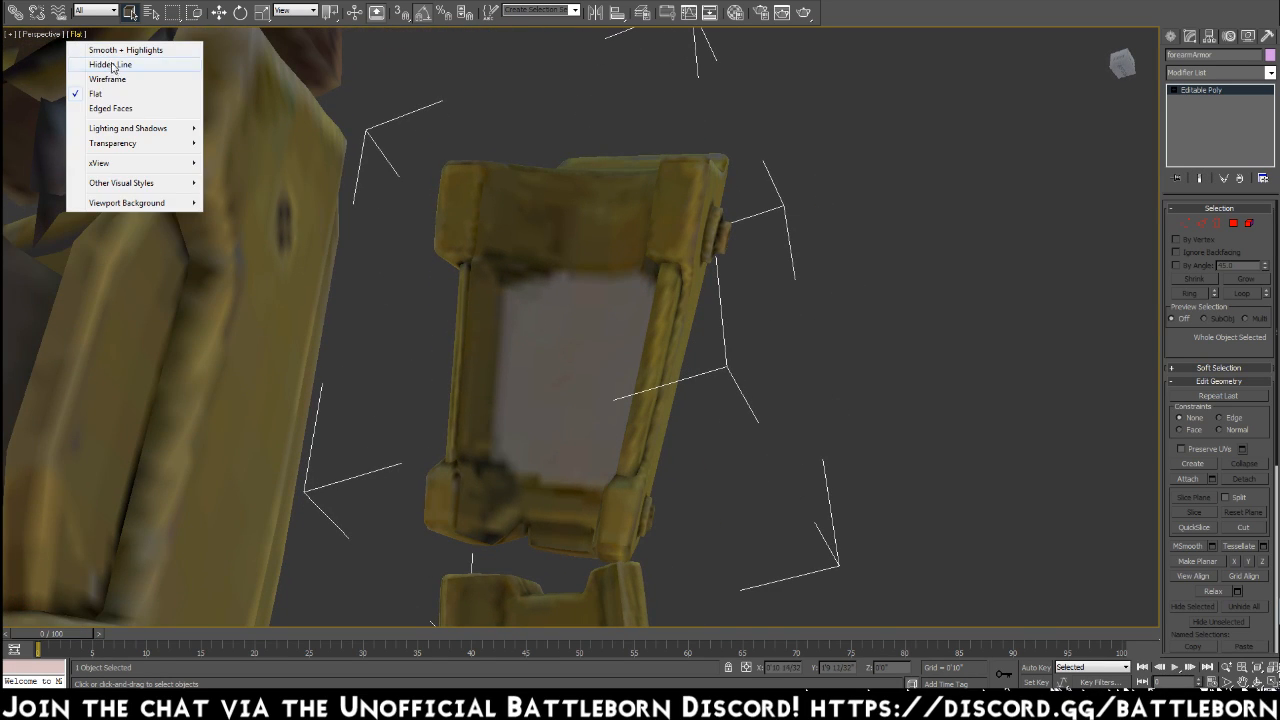
{"action": "left_click", "coordinate": [122, 95]}
{"action": "left_click", "coordinate": [77, 36]}
{"action": "left_click", "coordinate": [120, 110]}
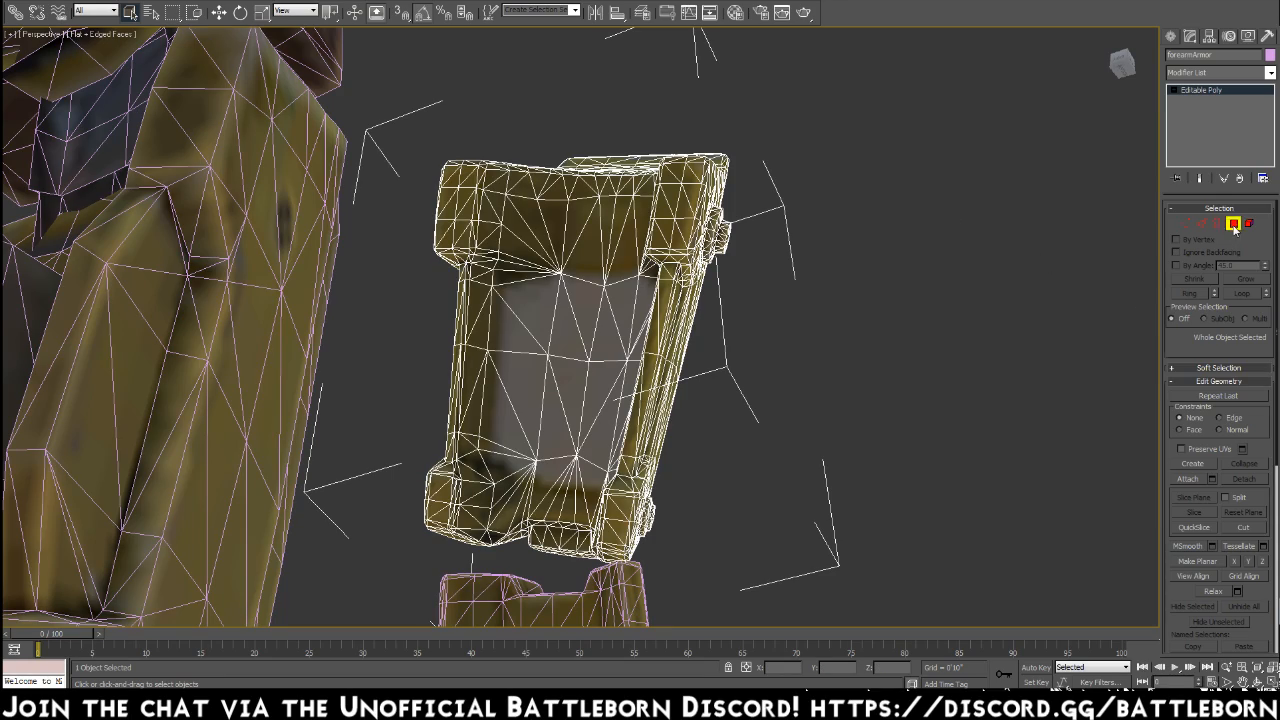
Resume polygon editing and add a missed inner polygon plus the first narrow rim polygons along the upper opening
{"action": "left_click", "coordinate": [1234, 224]}
{"action": "left_click", "coordinate": [606, 349]}
{"action": "middle_click_drag", "start_coordinate": [606, 349], "coordinate": [588, 419], "text": "alt"}
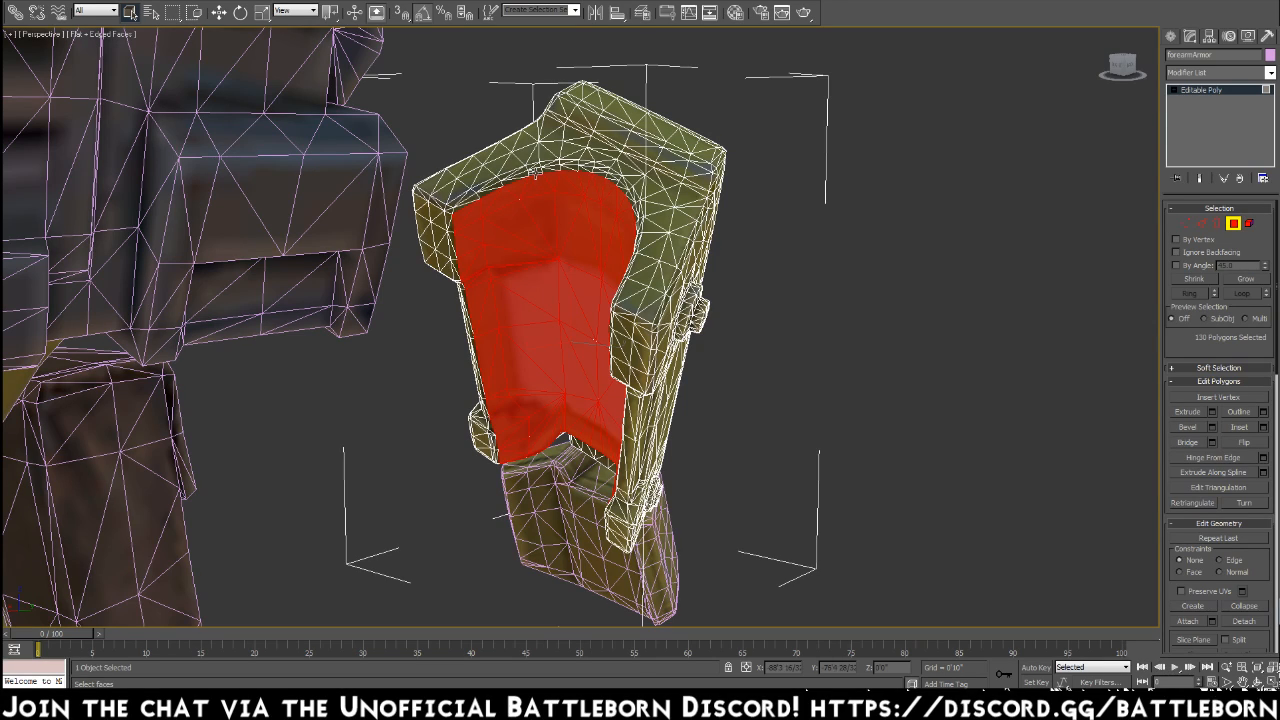
{"action": "left_click", "coordinate": [468, 197], "text": "ctrl"}
{"action": "left_click", "coordinate": [480, 197], "text": "ctrl"}
{"action": "left_click", "coordinate": [480, 186], "text": "ctrl"}
{"action": "left_click", "coordinate": [492, 180], "text": "ctrl"}
{"action": "left_click", "coordinate": [505, 177], "text": "ctrl"}
{"action": "left_click", "coordinate": [514, 174], "text": "ctrl"}
{"action": "left_click", "coordinate": [523, 176], "text": "ctrl"}
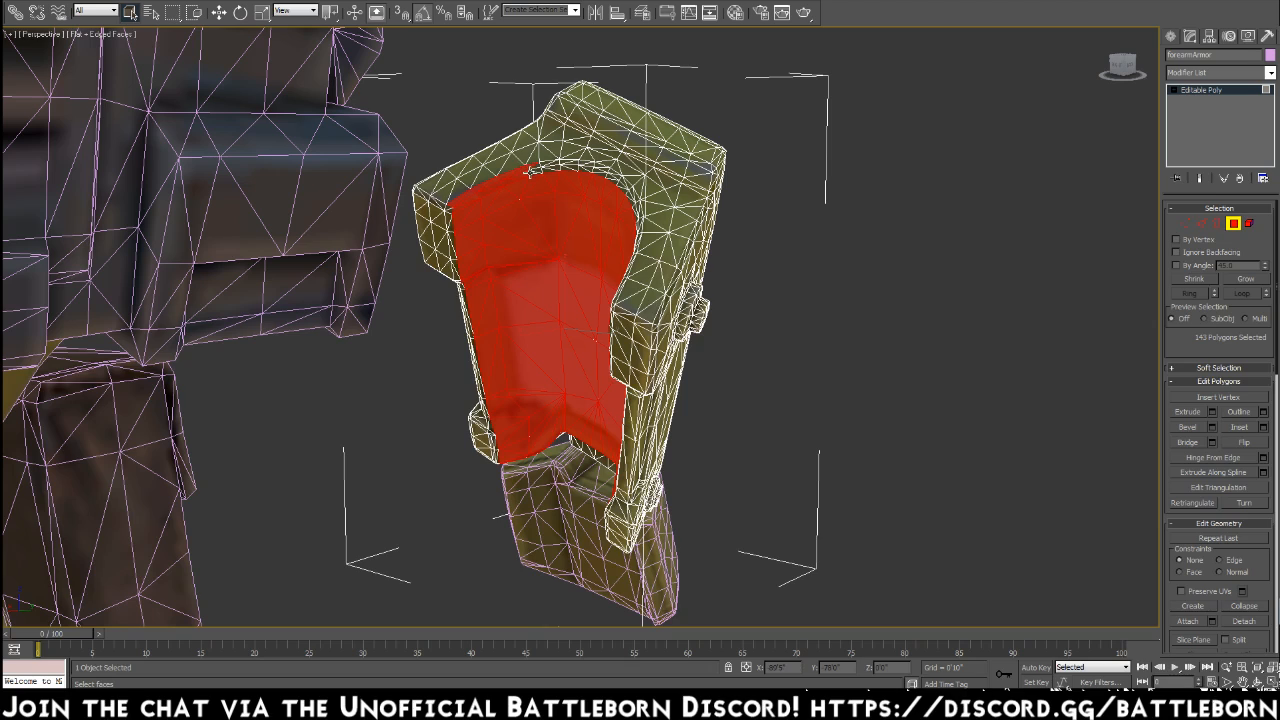
Extend the rim strip selection over the crown of the upper opening toward its opposite side
{"action": "scroll", "coordinate": [537, 170], "scroll_direction": "up", "scroll_amount": 3}
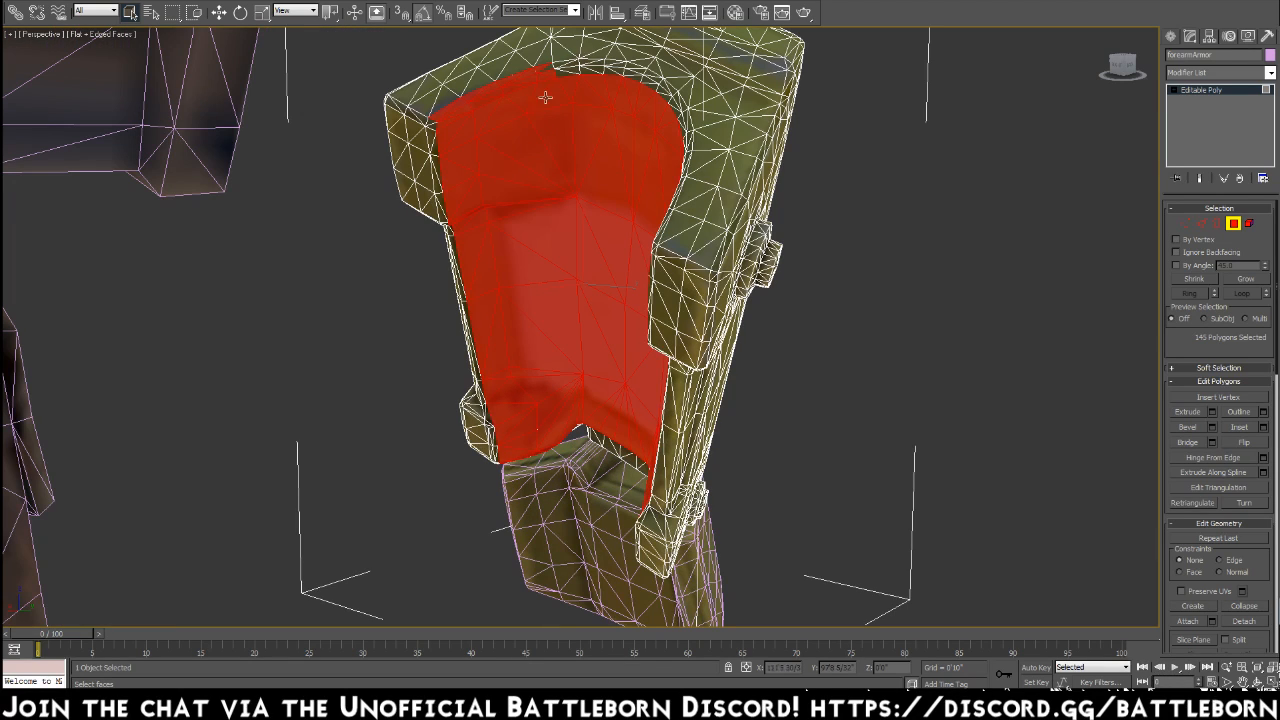
{"action": "left_click", "coordinate": [570, 68], "text": "ctrl"}
{"action": "left_click", "coordinate": [583, 64], "text": "ctrl"}
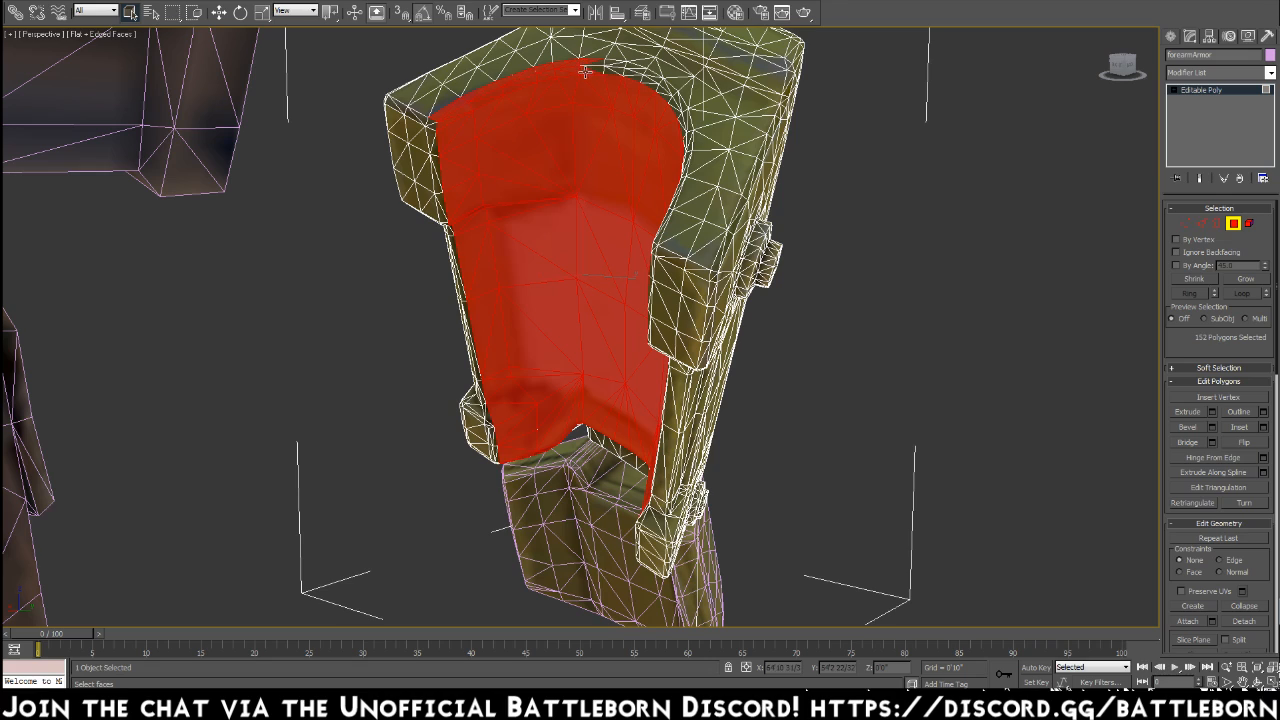
{"action": "left_click", "coordinate": [600, 70], "text": "ctrl"}
{"action": "left_click", "coordinate": [600, 63], "text": "ctrl"}
{"action": "left_click", "coordinate": [620, 64], "text": "ctrl"}
{"action": "left_click", "coordinate": [625, 66], "text": "ctrl"}
{"action": "left_click", "coordinate": [628, 70], "text": "ctrl"}
{"action": "left_click", "coordinate": [629, 73], "text": "ctrl"}
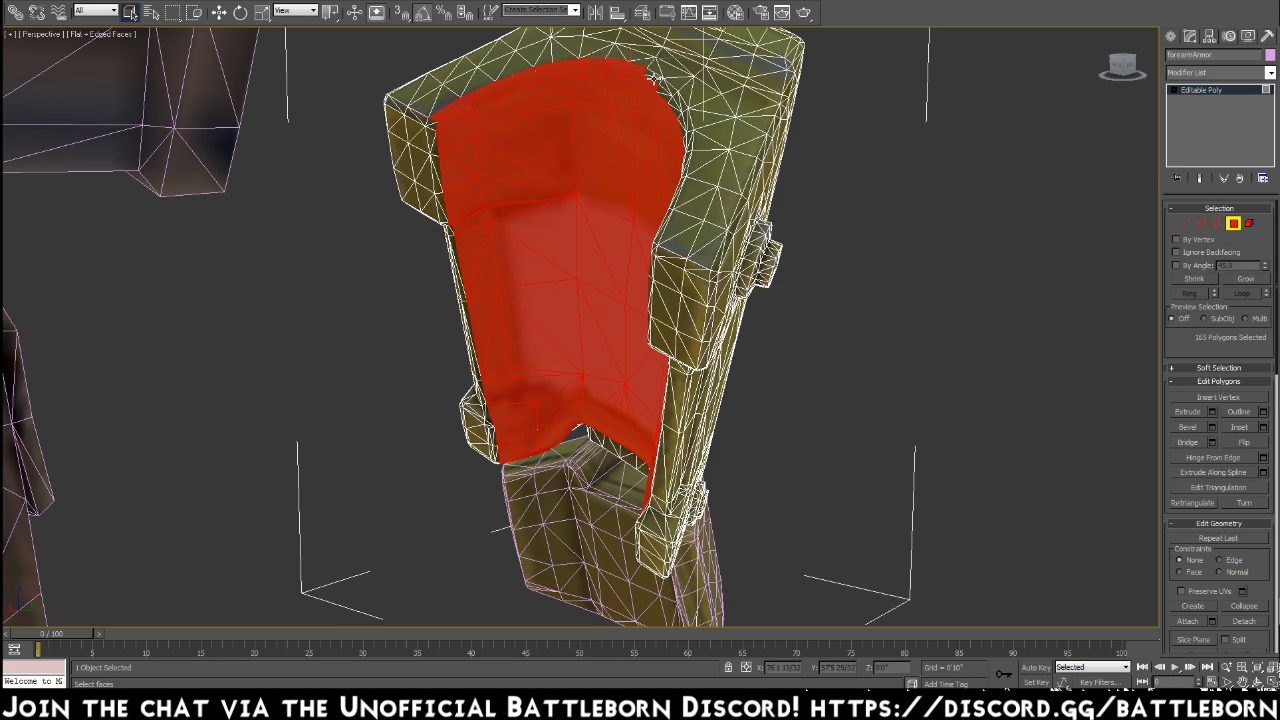
{"action": "left_click", "coordinate": [668, 93], "text": "ctrl"}
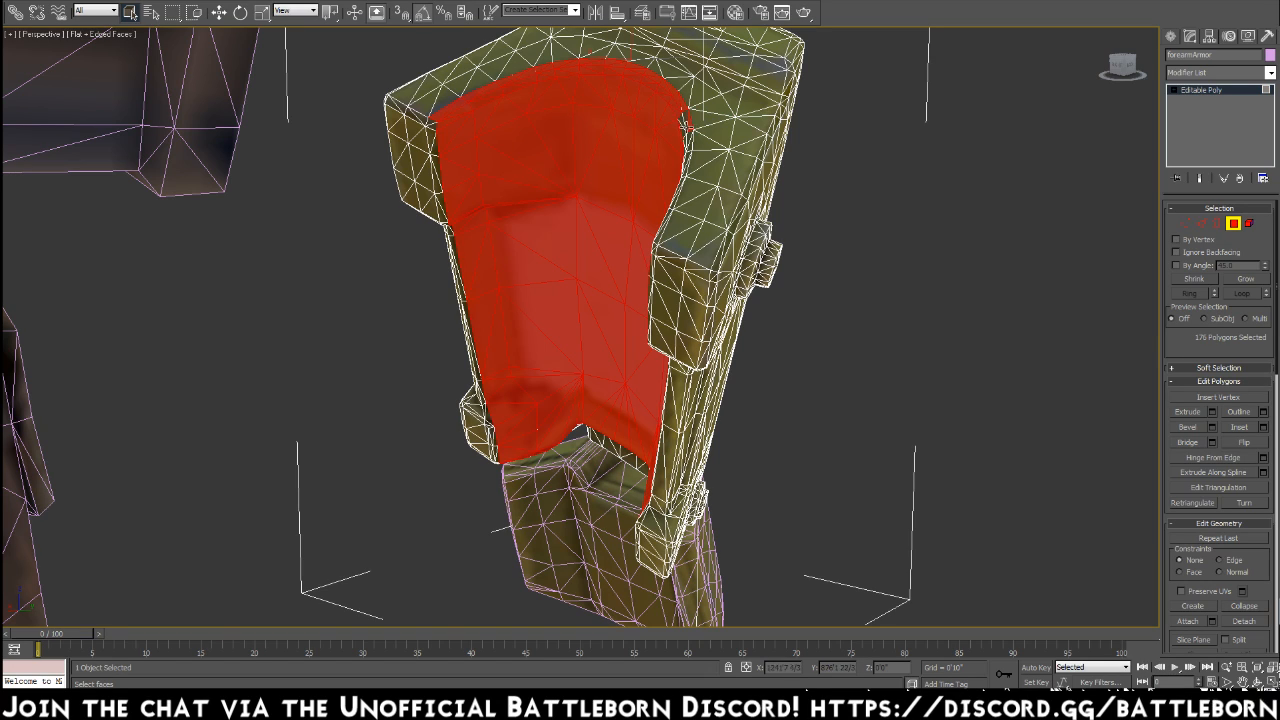
Deselect a stray polygon at the rim, fill the resulting gap and continue the rim strip down the opposite side
{"action": "left_click", "coordinate": [680, 131], "text": "alt"}
{"action": "middle_click_drag", "start_coordinate": [677, 146], "coordinate": [744, 190], "text": "alt"}
{"action": "scroll", "coordinate": [751, 217], "scroll_direction": "down", "scroll_amount": 6}
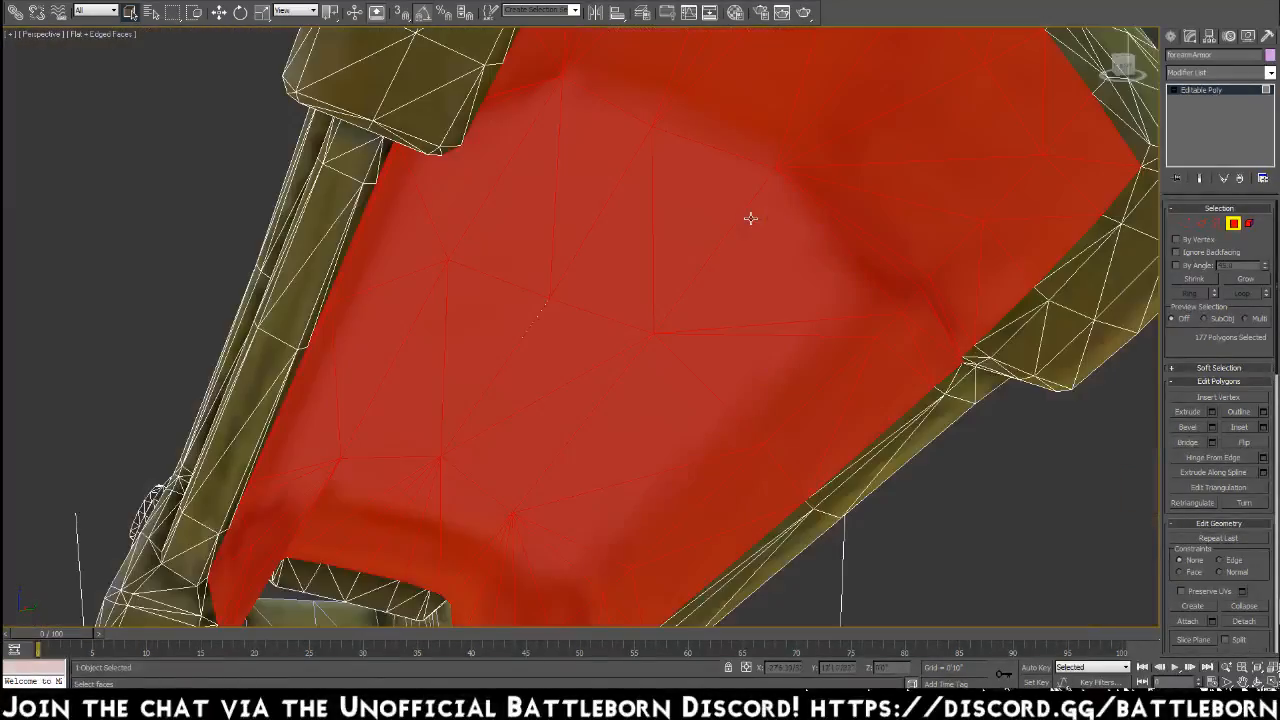
{"action": "middle_click_drag", "start_coordinate": [846, 106], "coordinate": [508, 437]}
{"action": "left_click", "coordinate": [661, 213], "text": "ctrl"}
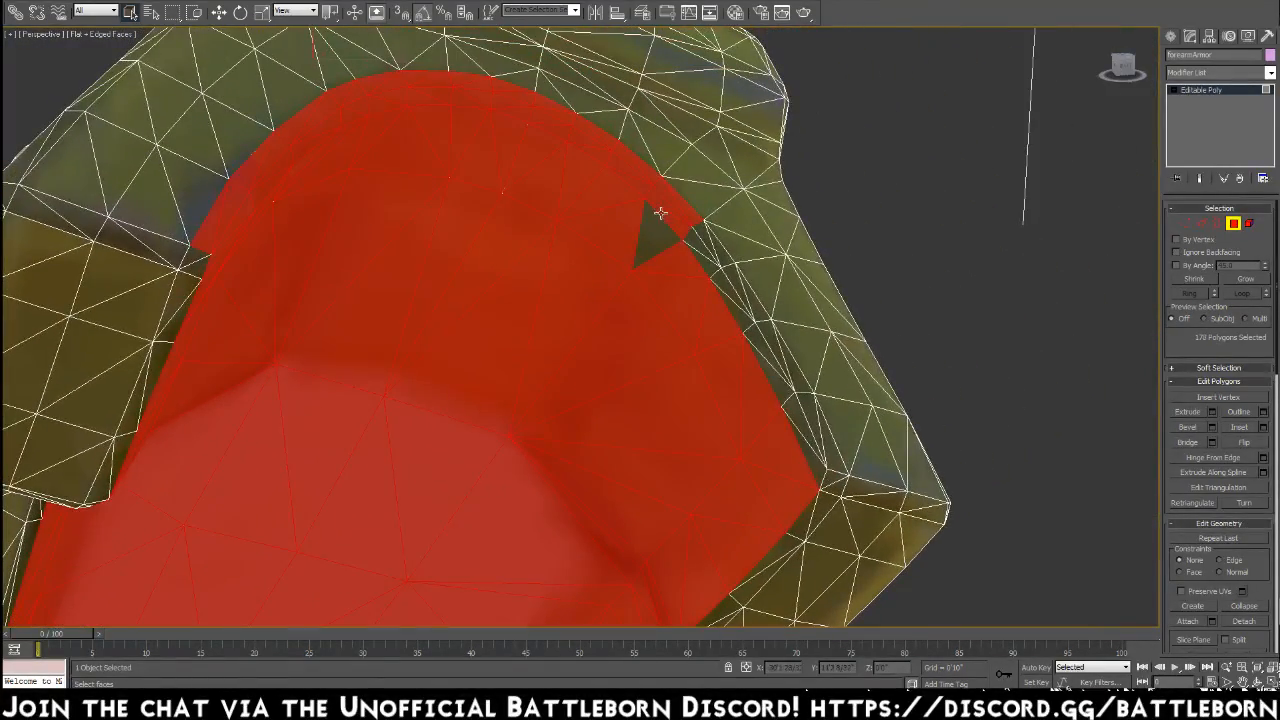
{"action": "left_click", "coordinate": [664, 229], "text": "ctrl"}
{"action": "left_click", "coordinate": [697, 242], "text": "ctrl"}
{"action": "left_click", "coordinate": [701, 262], "text": "ctrl"}
{"action": "left_click", "coordinate": [704, 238], "text": "ctrl"}
{"action": "left_click", "coordinate": [717, 252], "text": "ctrl"}
{"action": "left_click", "coordinate": [751, 308], "text": "ctrl"}
{"action": "left_click", "coordinate": [745, 306], "text": "ctrl"}
{"action": "left_click", "coordinate": [737, 298], "text": "ctrl"}
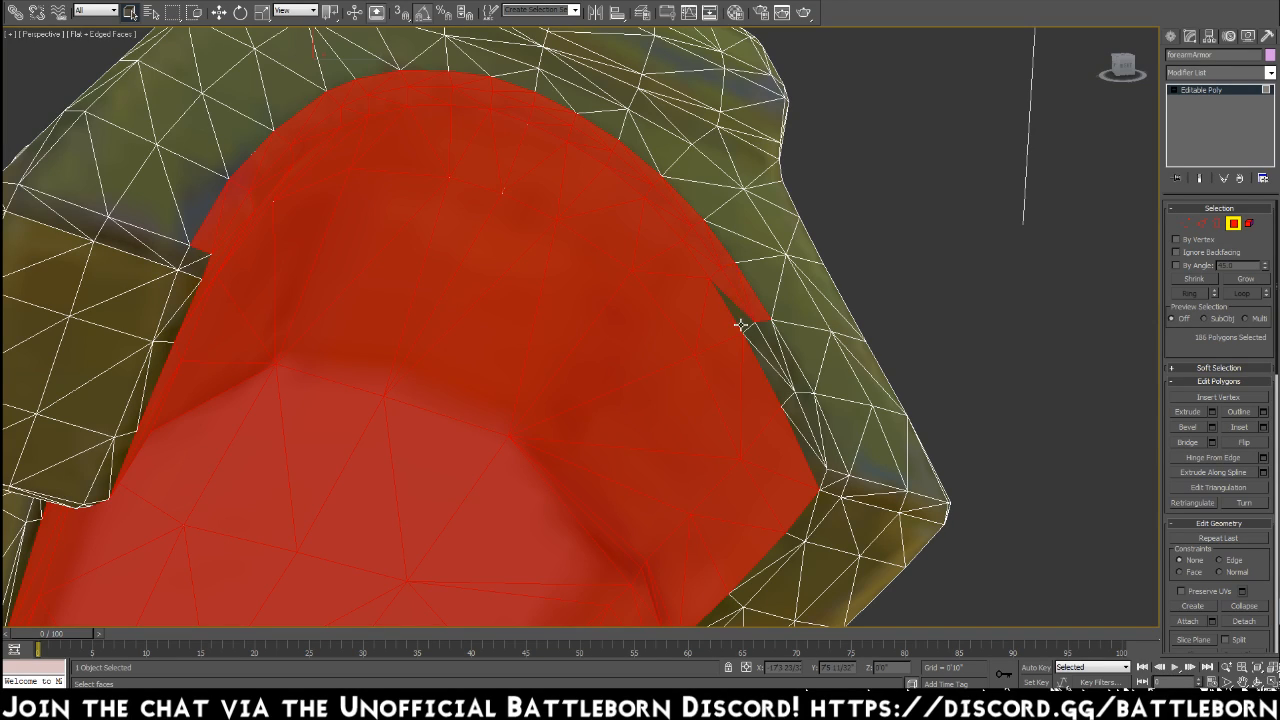
Add the last rim strip polygons down to the lower corner of the upper opening's edge
{"action": "left_click", "coordinate": [760, 346], "text": "ctrl"}
{"action": "left_click", "coordinate": [770, 340], "text": "ctrl"}
{"action": "left_click", "coordinate": [781, 370], "text": "ctrl"}
{"action": "left_click", "coordinate": [792, 388], "text": "ctrl"}
{"action": "left_click", "coordinate": [808, 430], "text": "ctrl"}
{"action": "left_click", "coordinate": [815, 431], "text": "ctrl"}
{"action": "left_click", "coordinate": [831, 461], "text": "ctrl"}
{"action": "left_click", "coordinate": [812, 469], "text": "ctrl"}
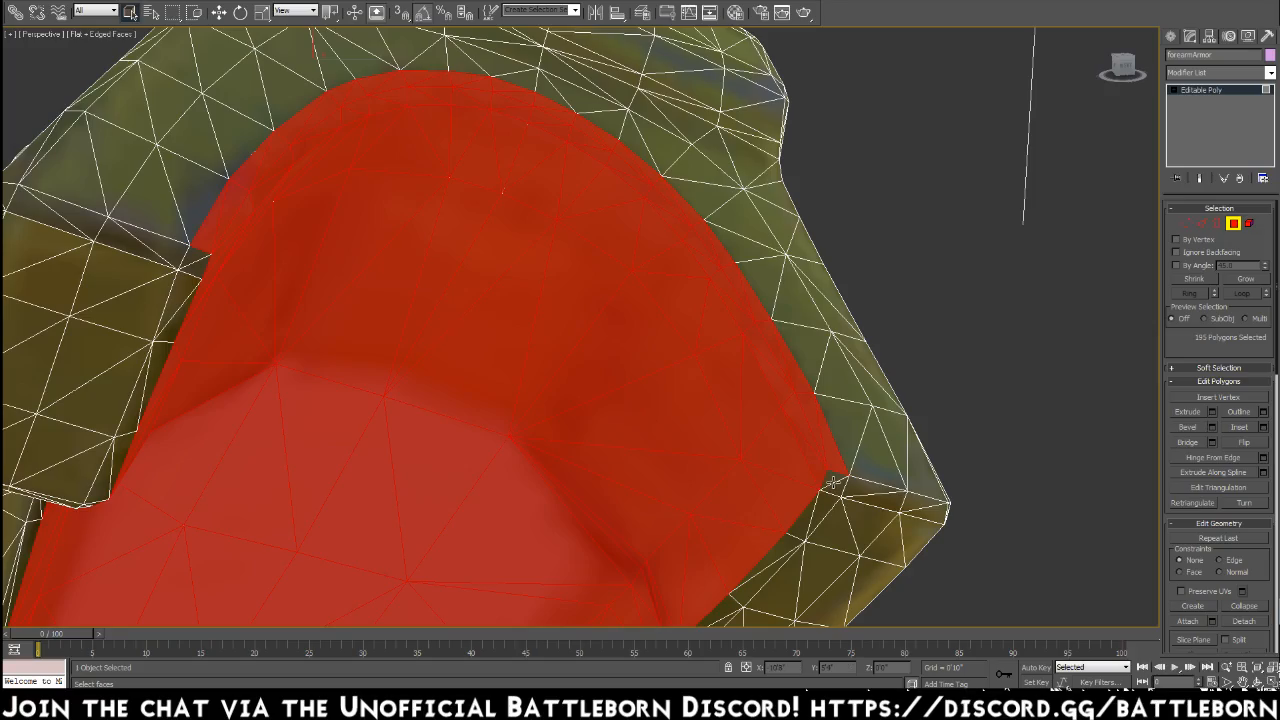
{"action": "middle_click_drag", "start_coordinate": [872, 517], "coordinate": [851, 314], "text": "alt"}
{"action": "scroll", "coordinate": [860, 354], "scroll_direction": "down", "scroll_amount": 4}
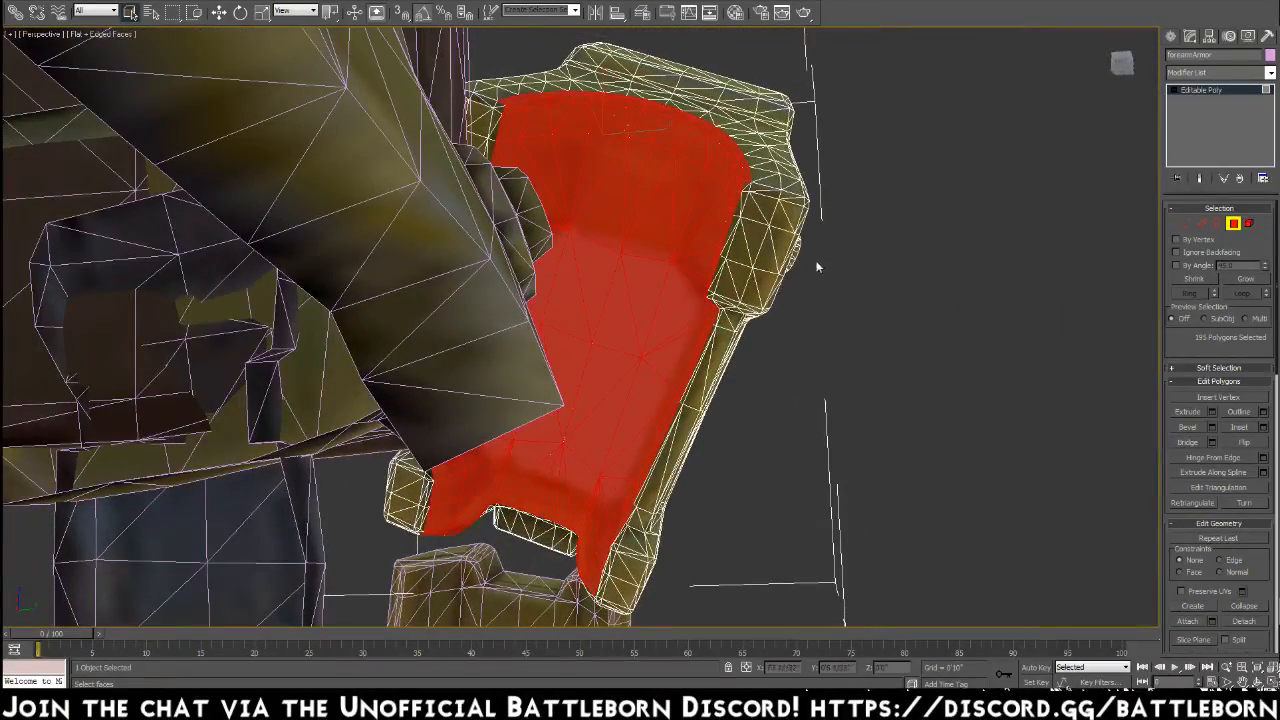
Add the narrow rim polygons along the side edge of forearmArmor's upper flap to the polygon selection
{"action": "left_click", "coordinate": [745, 186], "text": "ctrl"}
{"action": "scroll", "coordinate": [746, 190], "scroll_direction": "up", "scroll_amount": 4}
{"action": "middle_click_drag", "start_coordinate": [771, 191], "coordinate": [684, 345]}
{"action": "left_click", "coordinate": [908, 156], "text": "ctrl"}
{"action": "left_click", "coordinate": [841, 290], "text": "ctrl"}
{"action": "left_click", "coordinate": [844, 288], "text": "ctrl"}
{"action": "left_click", "coordinate": [829, 338], "text": "ctrl"}
{"action": "left_click", "coordinate": [800, 416], "text": "ctrl"}
Continue the rim strip selection through the notch below the upper flap and down the long side edge
{"action": "middle_click_drag", "start_coordinate": [843, 447], "coordinate": [871, 366], "text": "alt"}
{"action": "left_click", "coordinate": [881, 335], "text": "ctrl"}
{"action": "left_click", "coordinate": [875, 341], "text": "ctrl"}
{"action": "left_click", "coordinate": [888, 337], "text": "ctrl"}
{"action": "left_click", "coordinate": [872, 366], "text": "ctrl"}
{"action": "left_click", "coordinate": [863, 379], "text": "ctrl"}
{"action": "left_click", "coordinate": [862, 382], "text": "ctrl"}
{"action": "left_click", "coordinate": [848, 402], "text": "ctrl"}
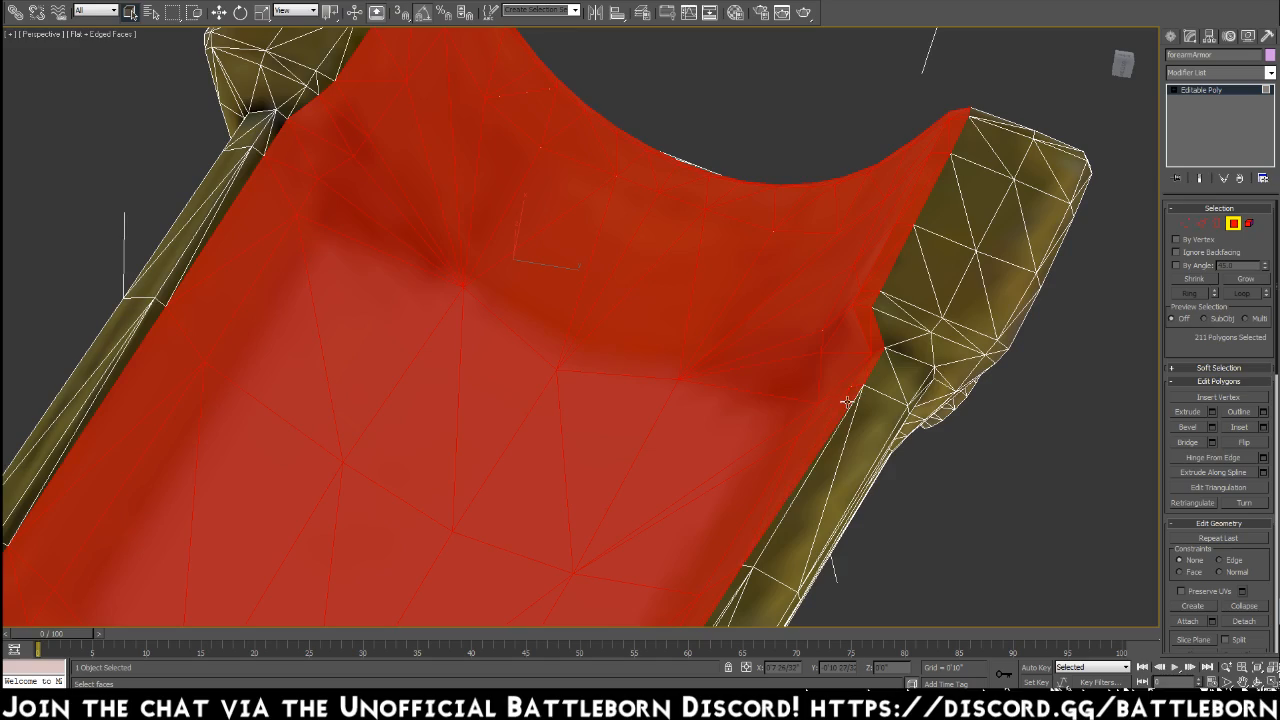
{"action": "left_click", "coordinate": [781, 511], "text": "ctrl"}
{"action": "left_click", "coordinate": [739, 583], "text": "ctrl"}
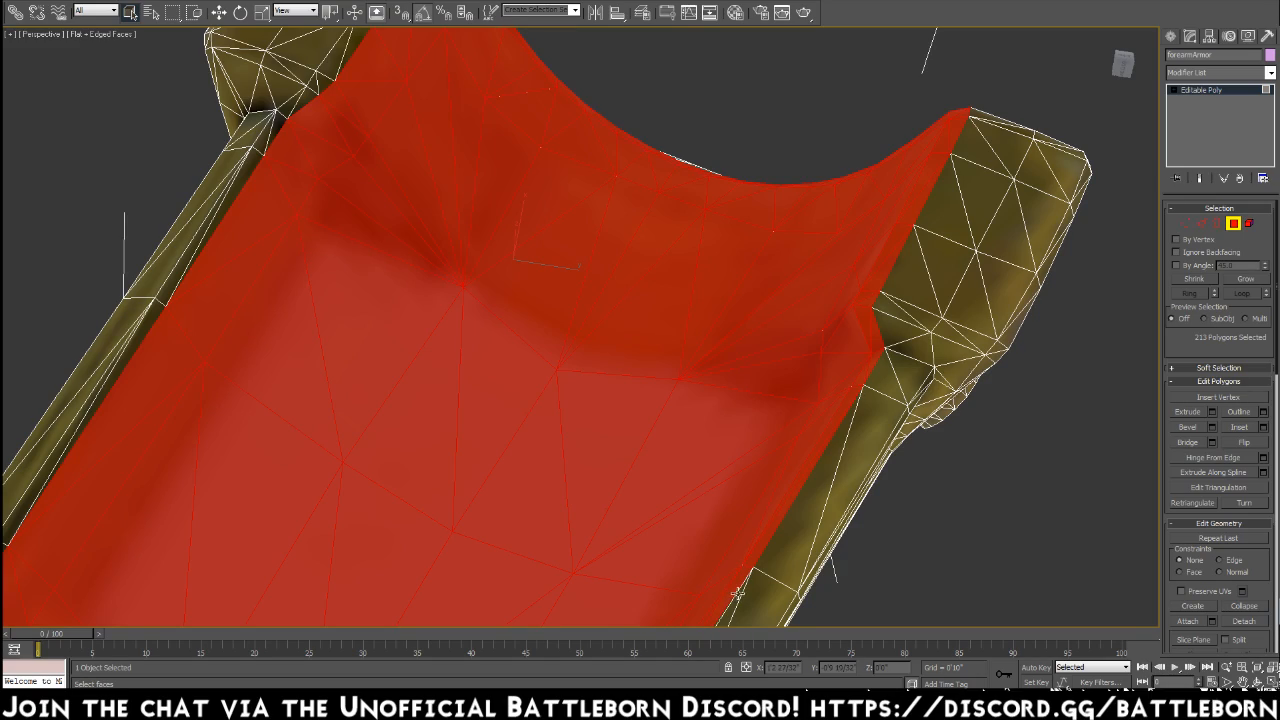
Extend the rim selection over the lower end of the long side edge into the notch above the lower flap
{"action": "scroll", "coordinate": [737, 592], "scroll_direction": "up", "scroll_amount": 5}
{"action": "scroll", "coordinate": [651, 374], "scroll_direction": "down", "scroll_amount": 10}
{"action": "middle_click_drag", "start_coordinate": [700, 433], "coordinate": [704, 426], "text": "alt"}
{"action": "middle_click_drag", "start_coordinate": [564, 510], "coordinate": [734, 300]}
{"action": "scroll", "coordinate": [684, 353], "scroll_direction": "up", "scroll_amount": 3}
{"action": "scroll", "coordinate": [683, 352], "scroll_direction": "up", "scroll_amount": 2}
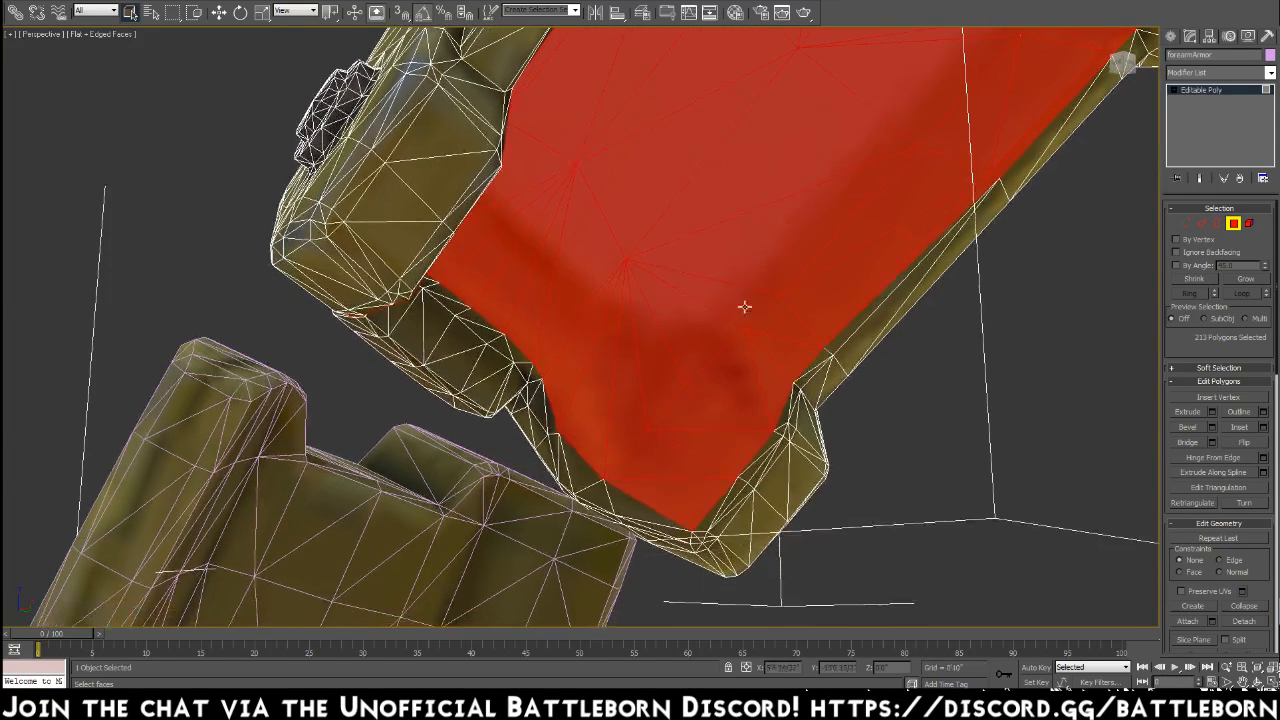
{"action": "left_click", "coordinate": [826, 360], "text": "ctrl"}
{"action": "left_click", "coordinate": [823, 363], "text": "ctrl"}
{"action": "left_click", "coordinate": [808, 379], "text": "ctrl"}
{"action": "left_click", "coordinate": [794, 398], "text": "ctrl"}
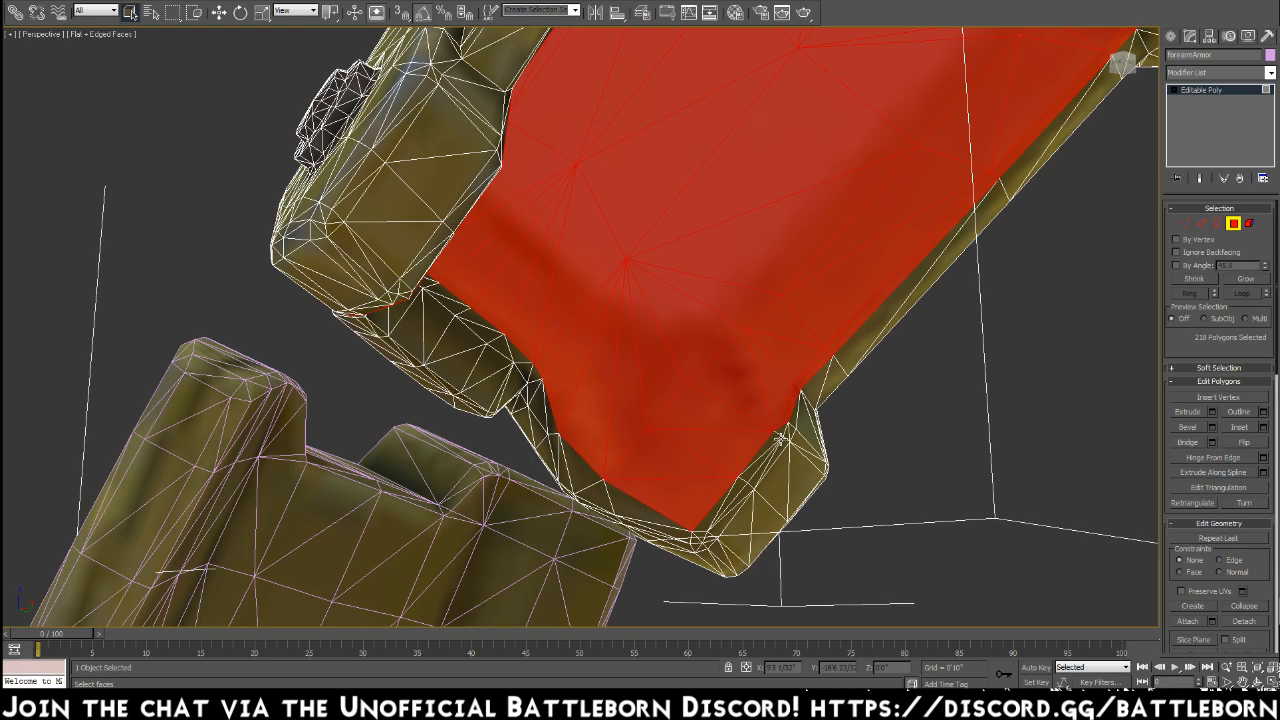
Add the rim polygons down the lower flap's side and around its tip to the selection
{"action": "left_click", "coordinate": [774, 438], "text": "ctrl"}
{"action": "left_click", "coordinate": [752, 471], "text": "ctrl"}
{"action": "left_click", "coordinate": [732, 497], "text": "ctrl"}
{"action": "left_click", "coordinate": [663, 525], "text": "ctrl"}
{"action": "left_click", "coordinate": [670, 535], "text": "ctrl"}
{"action": "left_click", "coordinate": [597, 503], "text": "ctrl"}
{"action": "left_click", "coordinate": [584, 476], "text": "ctrl"}
{"action": "middle_click_drag", "start_coordinate": [577, 471], "coordinate": [619, 487], "text": "alt"}
{"action": "left_click", "coordinate": [594, 491], "text": "ctrl"}
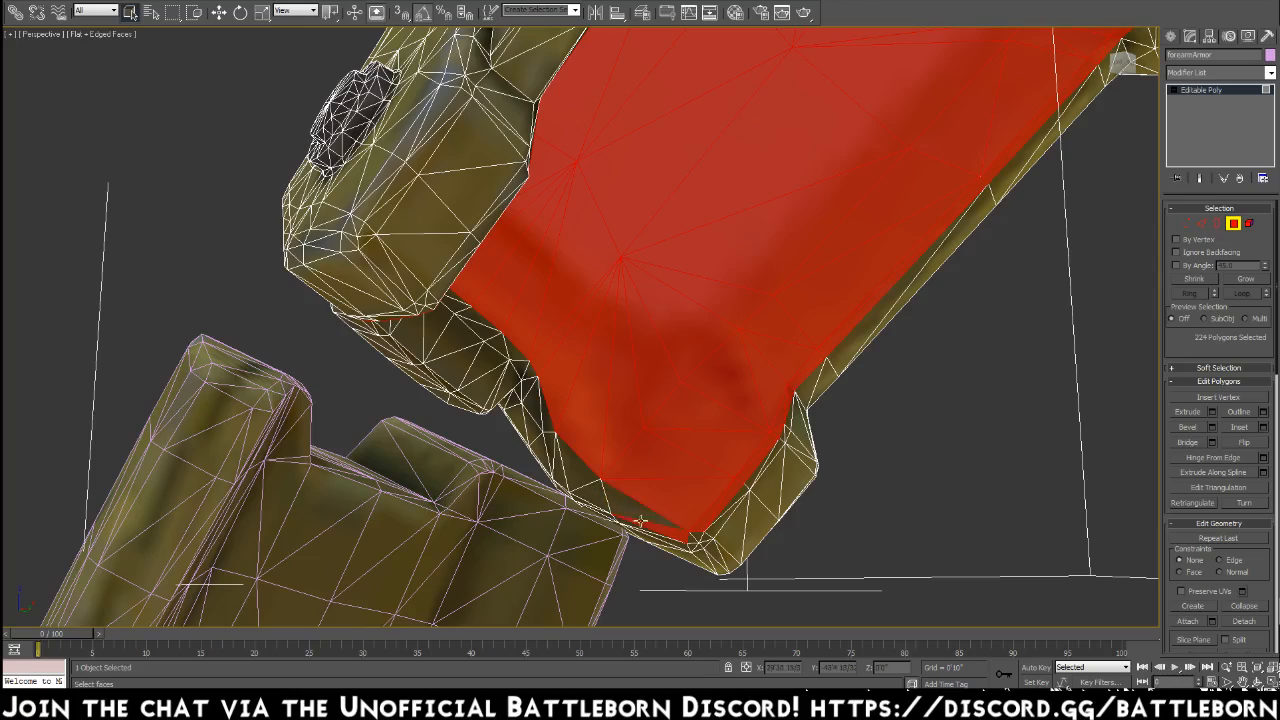
Recheck the lower end and add more rim polygons up the lower flap's side edge
{"action": "mouse_move", "coordinate": [650, 527]}
{"action": "middle_mouse_down", "text": "alt"}
{"action": "mouse_move", "coordinate": [665, 510]}
{"action": "mouse_move", "coordinate": [637, 508]}
{"action": "middle_mouse_up", "text": "alt"}
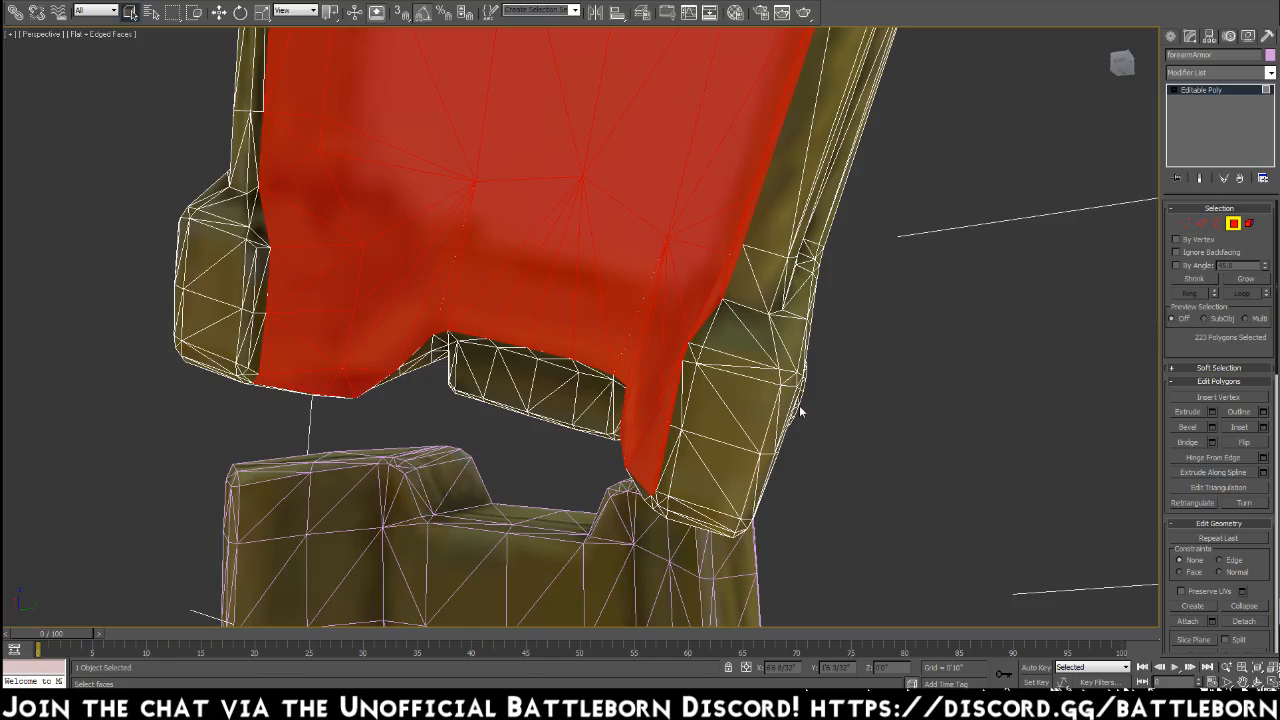
{"action": "middle_click_drag", "start_coordinate": [732, 388], "coordinate": [384, 309], "text": "alt"}
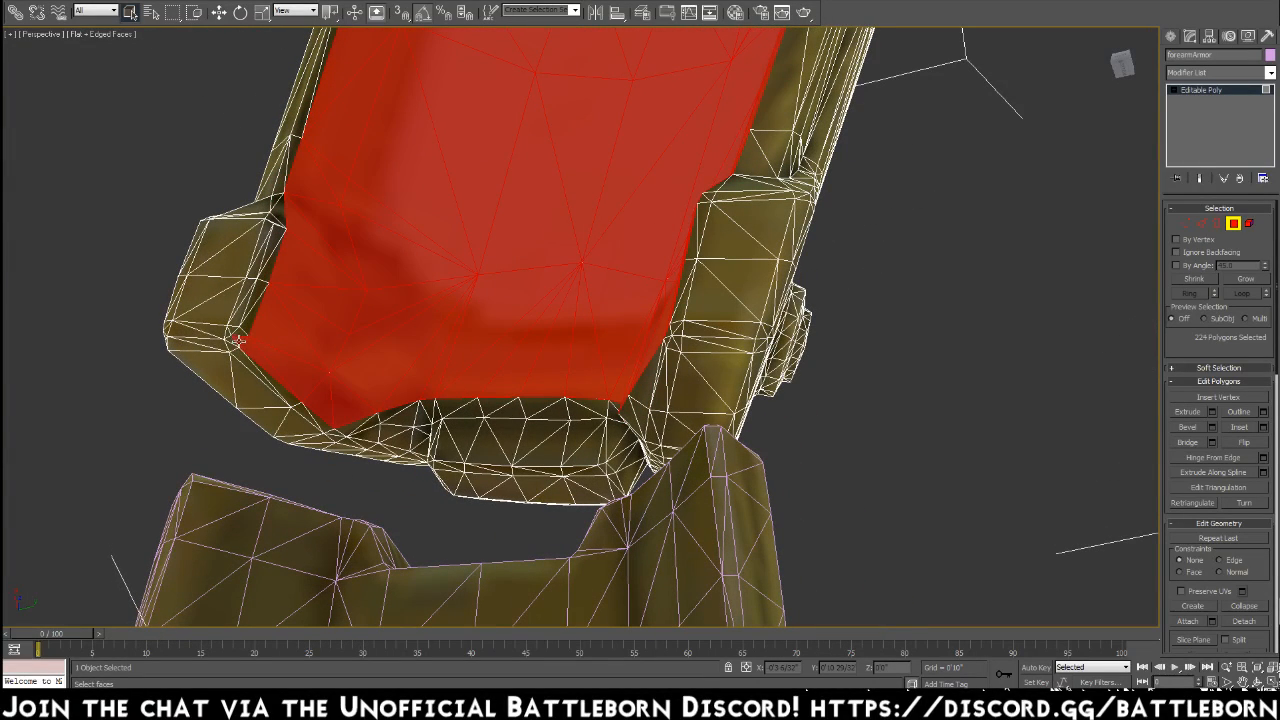
{"action": "left_click", "coordinate": [248, 325], "text": "ctrl"}
{"action": "left_click", "coordinate": [256, 305], "text": "ctrl"}
{"action": "left_click", "coordinate": [267, 270], "text": "ctrl"}
{"action": "left_click", "coordinate": [271, 251], "text": "ctrl"}
Add the rim polygons along the opposite upper flap's edge, from its upper corner down to the notch
{"action": "middle_click_drag", "start_coordinate": [285, 235], "coordinate": [297, 292], "text": "alt"}
{"action": "middle_click_drag", "start_coordinate": [327, 139], "coordinate": [374, 588]}
{"action": "mouse_move", "coordinate": [486, 123]}
{"action": "middle_mouse_down"}
{"action": "mouse_move", "coordinate": [476, 314]}
{"action": "mouse_move", "coordinate": [485, 264]}
{"action": "middle_mouse_up"}
{"action": "middle_click_drag", "start_coordinate": [564, 139], "coordinate": [534, 346]}
{"action": "left_click", "coordinate": [513, 94], "text": "ctrl"}
{"action": "left_click", "coordinate": [512, 104], "text": "ctrl"}
{"action": "left_click", "coordinate": [509, 118], "text": "ctrl"}
{"action": "left_click", "coordinate": [500, 145], "text": "ctrl"}
{"action": "left_click", "coordinate": [481, 183], "text": "ctrl"}
{"action": "left_click", "coordinate": [466, 208], "text": "ctrl"}
{"action": "left_click", "coordinate": [443, 280], "text": "ctrl"}
{"action": "left_click", "coordinate": [428, 322], "text": "ctrl"}
{"action": "left_click", "coordinate": [412, 358], "text": "ctrl"}
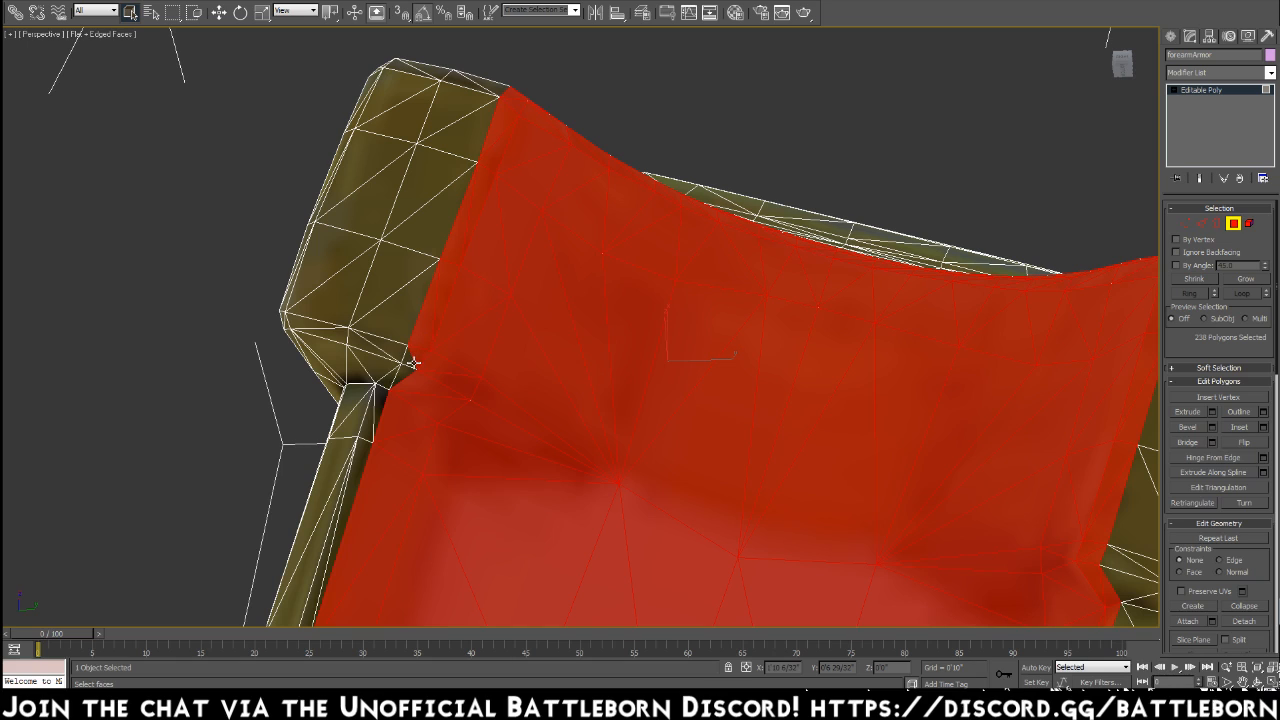
Select the rim polygons in the notch beneath that upper flap and along the start of the long side edge
{"action": "left_click", "coordinate": [410, 382], "text": "ctrl"}
{"action": "left_click", "coordinate": [414, 386], "text": "ctrl"}
{"action": "left_click", "coordinate": [386, 378], "text": "ctrl"}
{"action": "left_click", "coordinate": [378, 410], "text": "ctrl"}
{"action": "left_click", "coordinate": [365, 438], "text": "ctrl"}
{"action": "left_click", "coordinate": [352, 468], "text": "ctrl"}
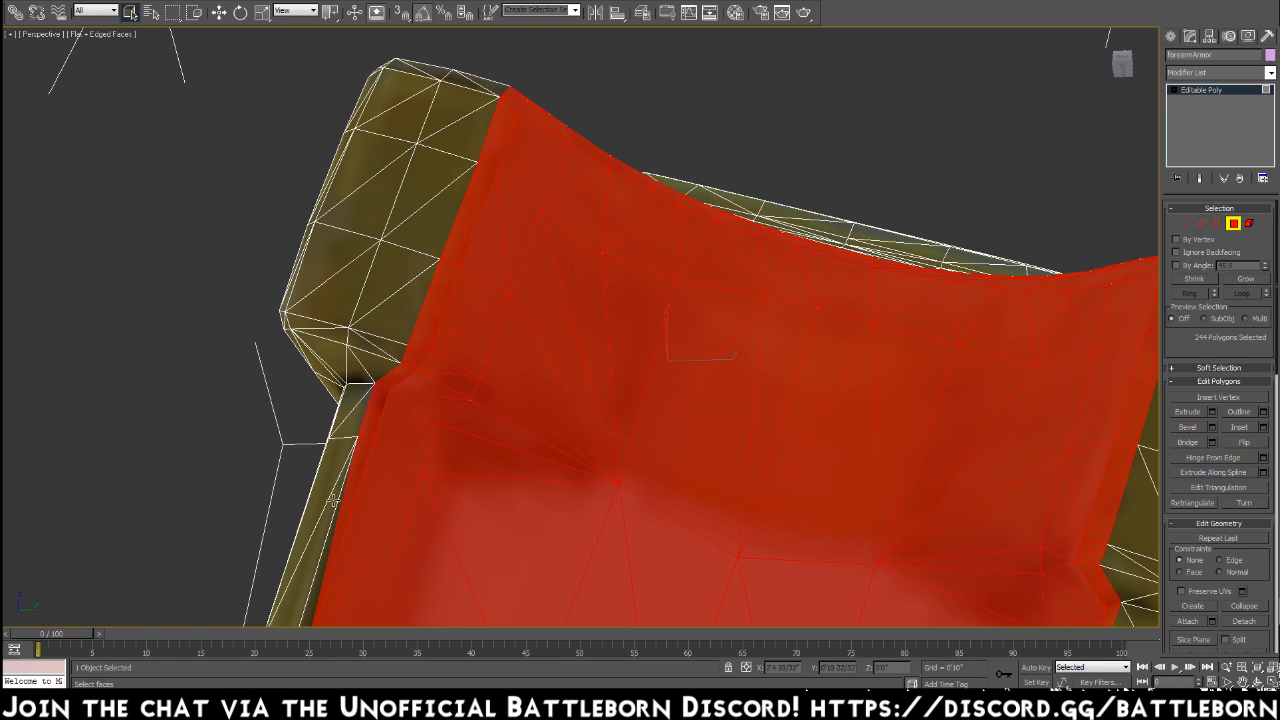
{"action": "left_click", "coordinate": [323, 568], "text": "ctrl"}
Undo a stray selection and continue the rim strip down the long edge into the lower notch, filling the gap there
{"action": "middle_click_drag", "start_coordinate": [384, 573], "coordinate": [523, 107]}
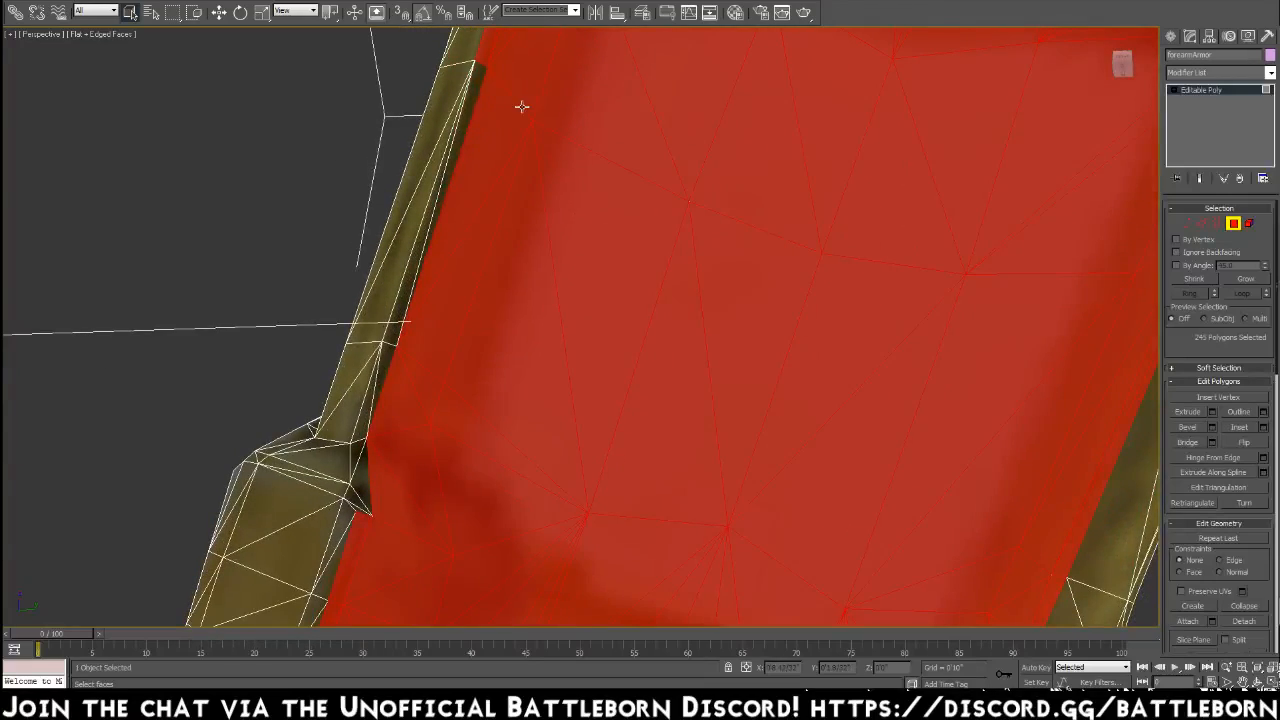
{"action": "left_click", "coordinate": [480, 86]}
{"action": "key", "text": "ctrl+z"}
{"action": "left_click", "coordinate": [473, 89], "text": "ctrl"}
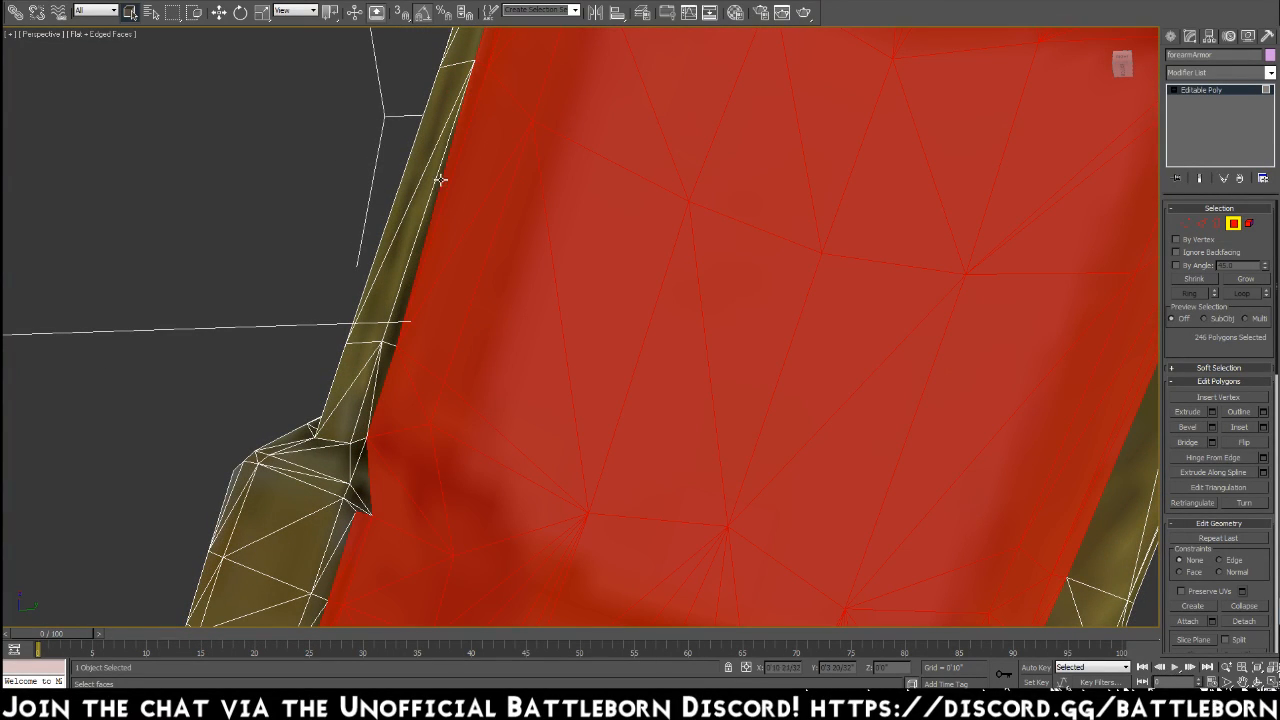
{"action": "left_click", "coordinate": [415, 245], "text": "ctrl"}
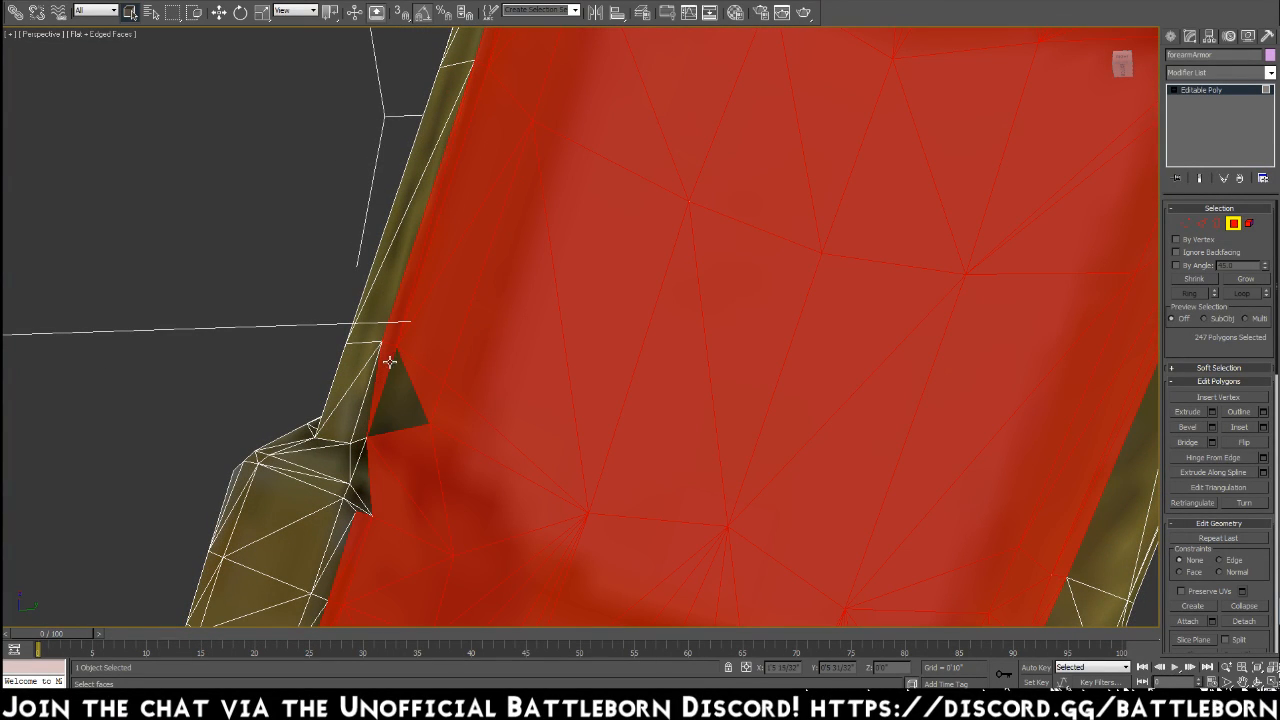
{"action": "left_click", "coordinate": [385, 397], "text": "ctrl"}
{"action": "left_click", "coordinate": [364, 407], "text": "ctrl"}
{"action": "left_click", "coordinate": [359, 457], "text": "ctrl"}
{"action": "left_click", "coordinate": [354, 475], "text": "ctrl"}
{"action": "left_click", "coordinate": [355, 501], "text": "ctrl"}
Add the rim polygons along the lower flap's side edge and around its lower corner
{"action": "middle_click_drag", "start_coordinate": [420, 501], "coordinate": [471, 298]}
{"action": "left_click", "coordinate": [416, 240], "text": "ctrl"}
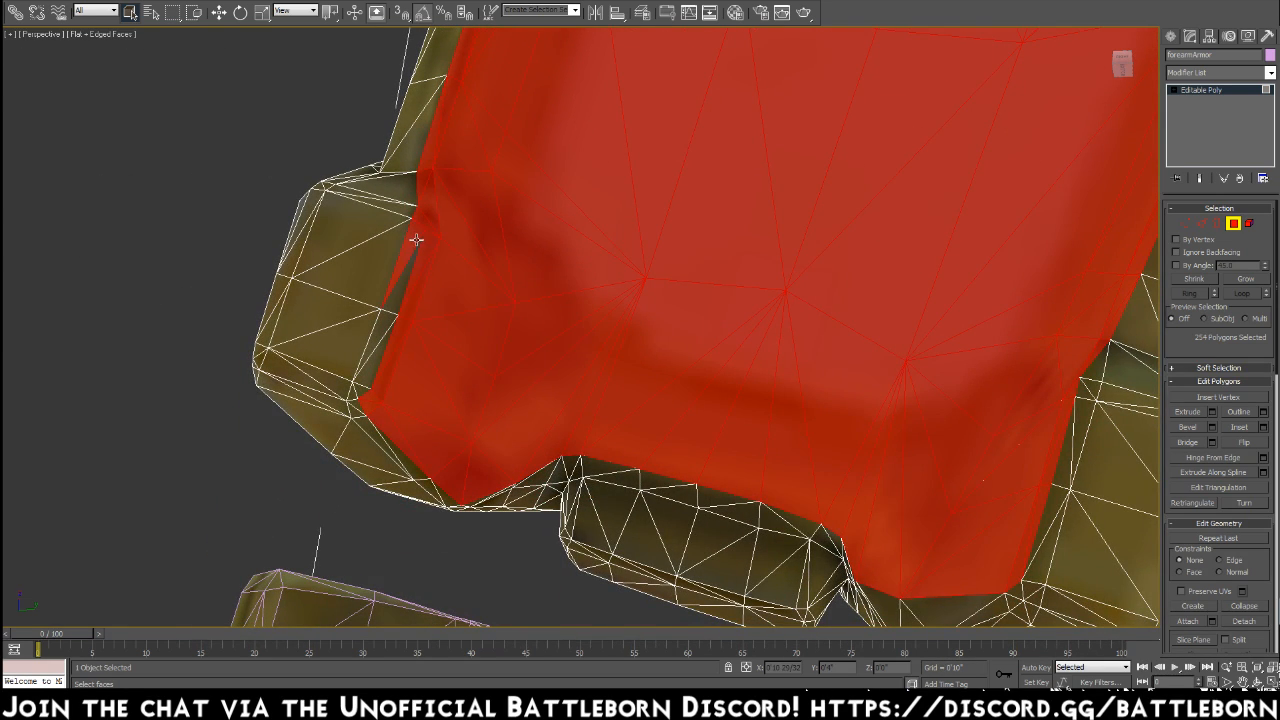
{"action": "left_click", "coordinate": [381, 330], "text": "ctrl"}
{"action": "left_click", "coordinate": [373, 360], "text": "ctrl"}
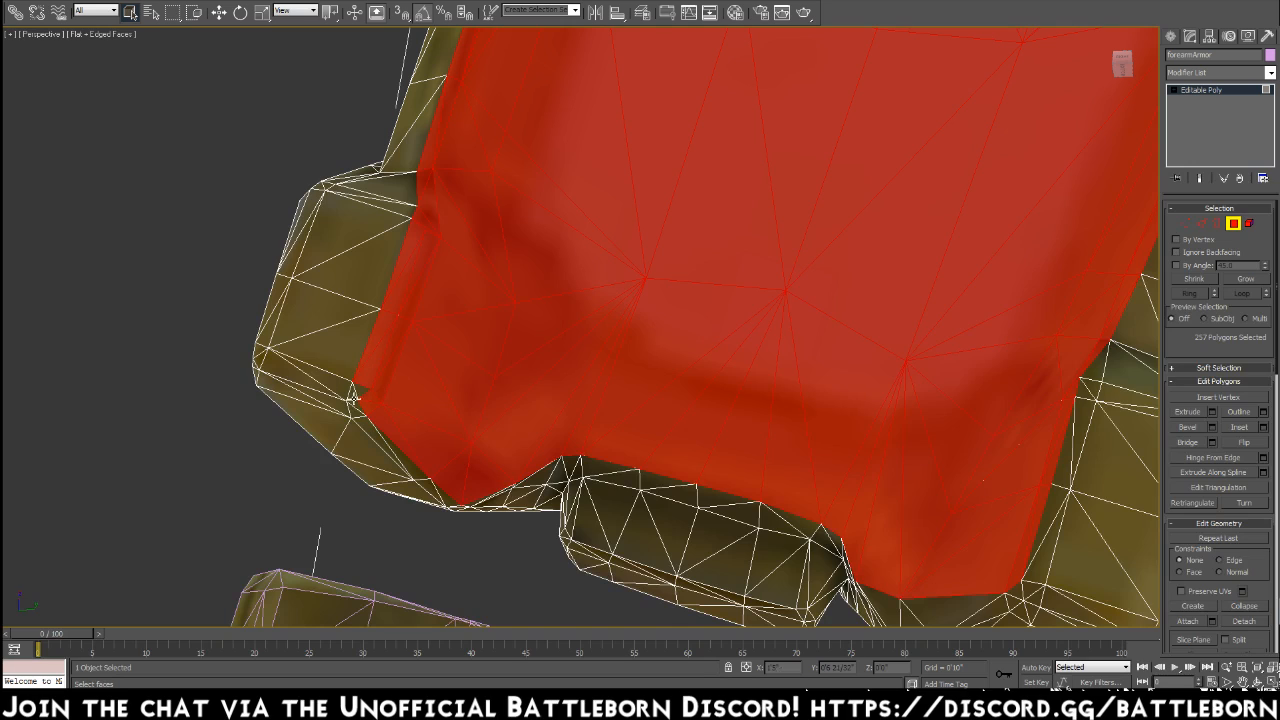
{"action": "left_click", "coordinate": [369, 429], "text": "ctrl"}
{"action": "left_click", "coordinate": [397, 452], "text": "ctrl"}
Deselect the excess polygons around the lower flap's bottom corner
{"action": "middle_click_drag", "start_coordinate": [472, 477], "coordinate": [485, 425], "text": "alt"}
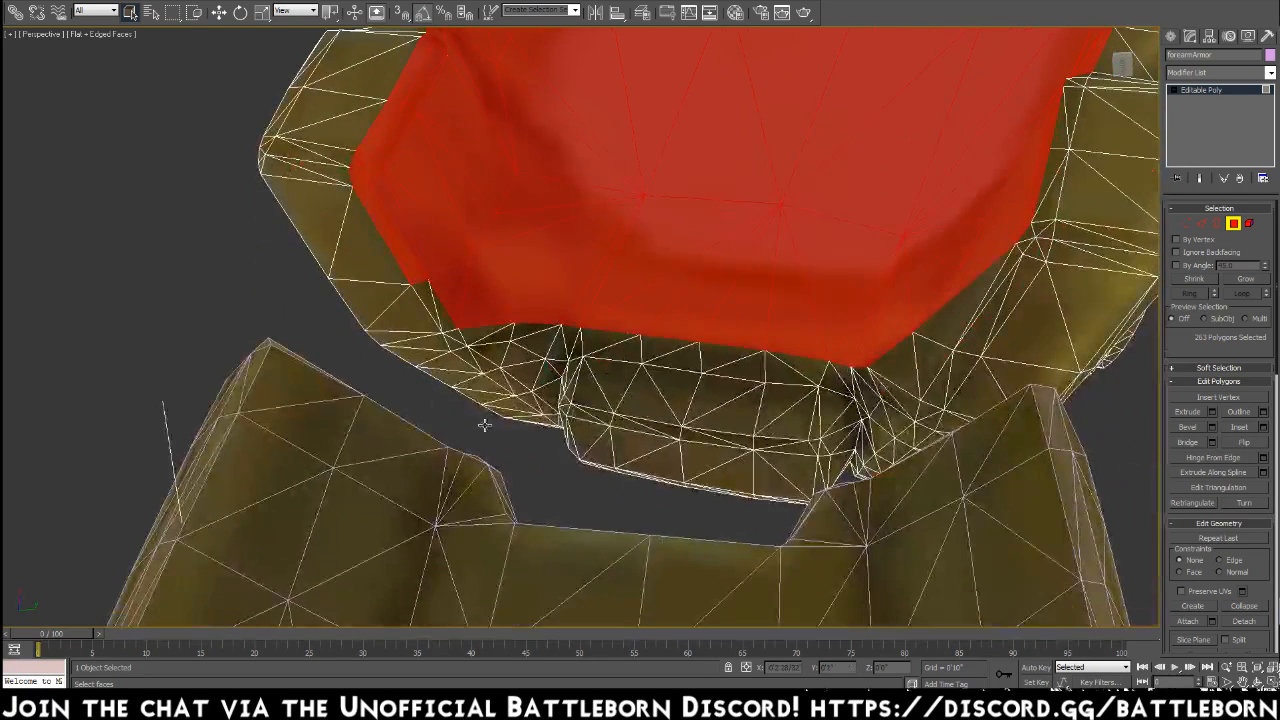
{"action": "middle_click_drag", "start_coordinate": [502, 239], "coordinate": [543, 290], "text": "alt"}
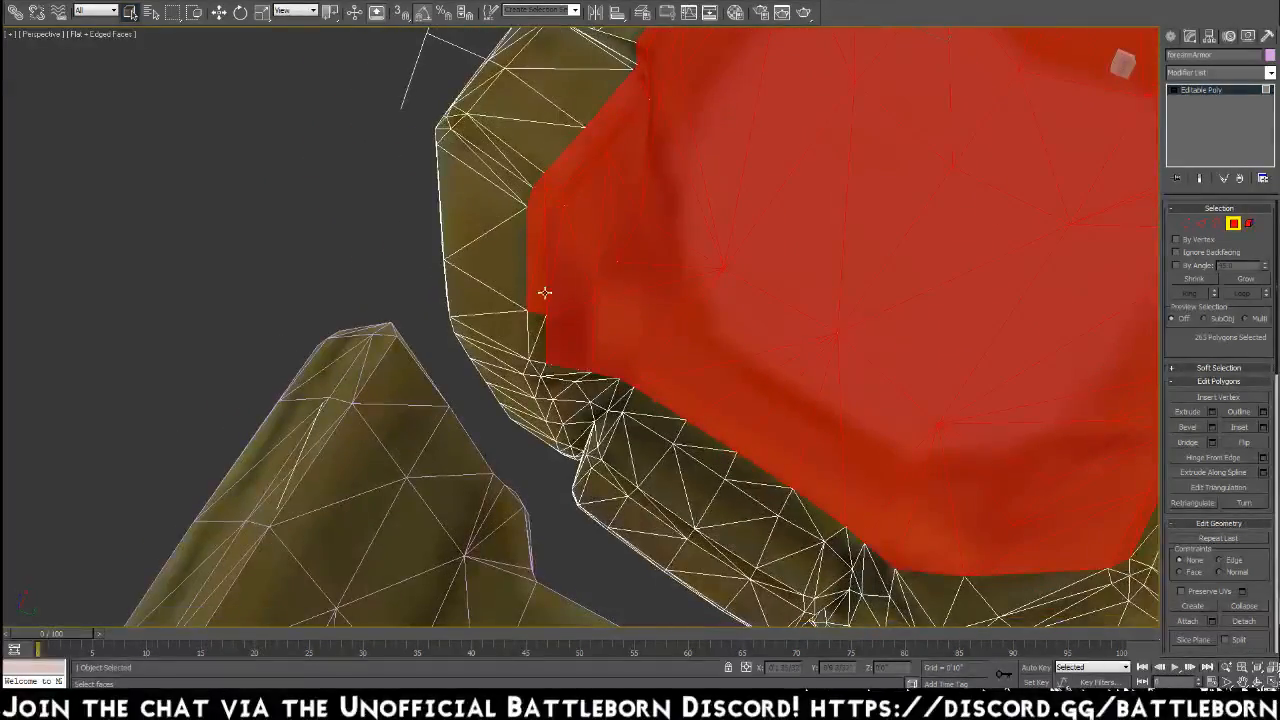
{"action": "middle_click_drag", "start_coordinate": [537, 197], "coordinate": [632, 273], "text": "alt"}
{"action": "mouse_move", "coordinate": [617, 337]}
{"action": "middle_mouse_down", "text": "alt"}
{"action": "mouse_move", "coordinate": [691, 351]}
{"action": "mouse_move", "coordinate": [660, 340]}
{"action": "mouse_move", "coordinate": [700, 334]}
{"action": "mouse_move", "coordinate": [686, 317]}
{"action": "mouse_move", "coordinate": [600, 334]}
{"action": "middle_mouse_up", "text": "alt"}
{"action": "left_click", "coordinate": [593, 250], "text": "alt"}
{"action": "middle_click_drag", "start_coordinate": [606, 163], "coordinate": [603, 223], "text": "alt"}
{"action": "middle_click_drag", "start_coordinate": [769, 354], "coordinate": [782, 450]}
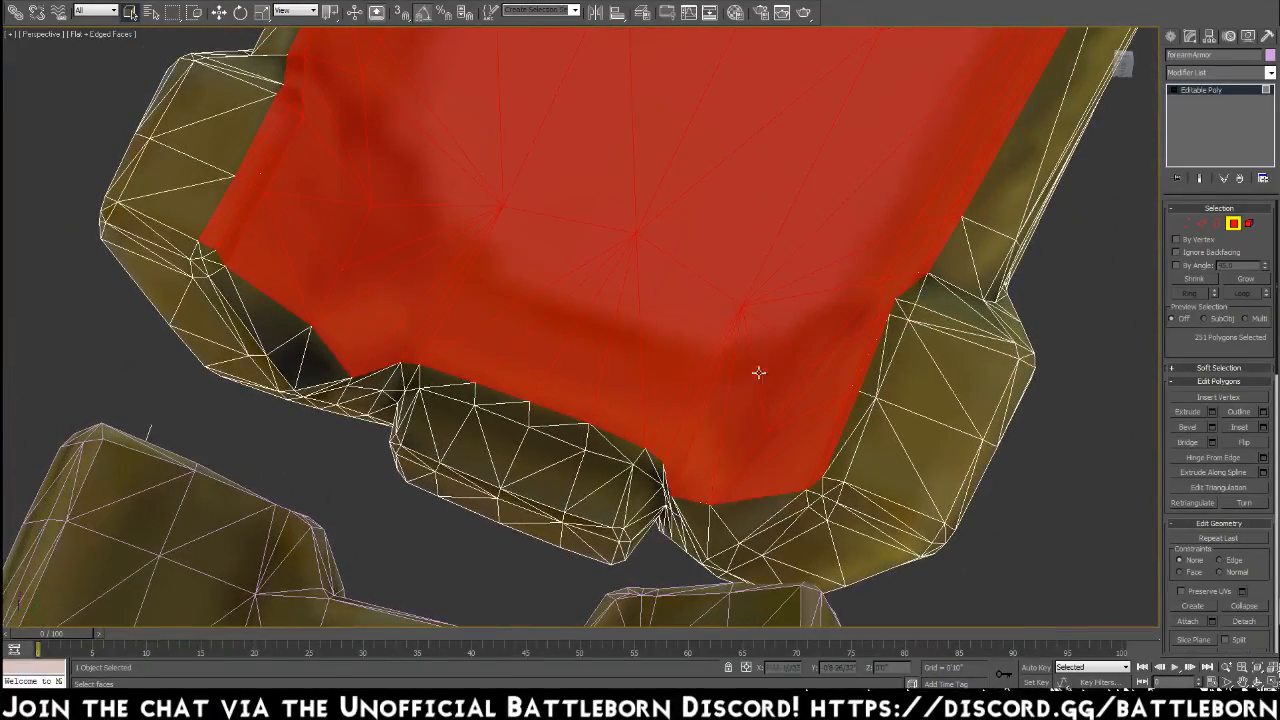
Check the selection from all sides of forearmArmor and delete the selected inner wall and rim polygons
{"action": "scroll", "coordinate": [742, 223], "scroll_direction": "down", "scroll_amount": 5}
{"action": "middle_click_drag", "start_coordinate": [742, 223], "coordinate": [561, 116], "text": "alt"}
{"action": "middle_click_drag", "start_coordinate": [572, 369], "coordinate": [524, 172], "text": "alt"}
{"action": "middle_click_drag", "start_coordinate": [690, 400], "coordinate": [900, 430], "text": "alt"}
{"action": "middle_click_drag", "start_coordinate": [610, 350], "coordinate": [494, 337], "text": "alt"}
{"action": "key", "text": "Delete"}
{"action": "middle_click_drag", "start_coordinate": [601, 403], "coordinate": [605, 410], "text": "alt"}
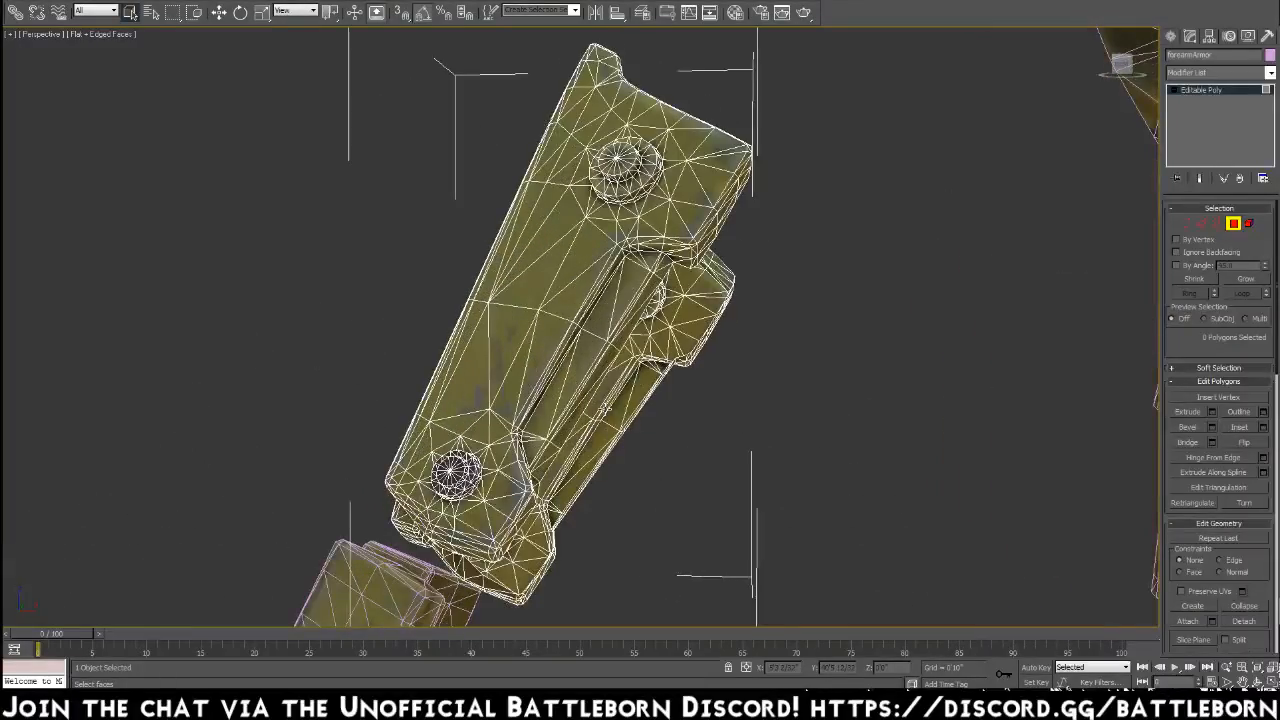
Leave polygon editing, deselect forearmArmor and frame the whole character in the viewport
{"action": "left_click", "coordinate": [1238, 222]}
{"action": "left_click", "coordinate": [945, 412]}
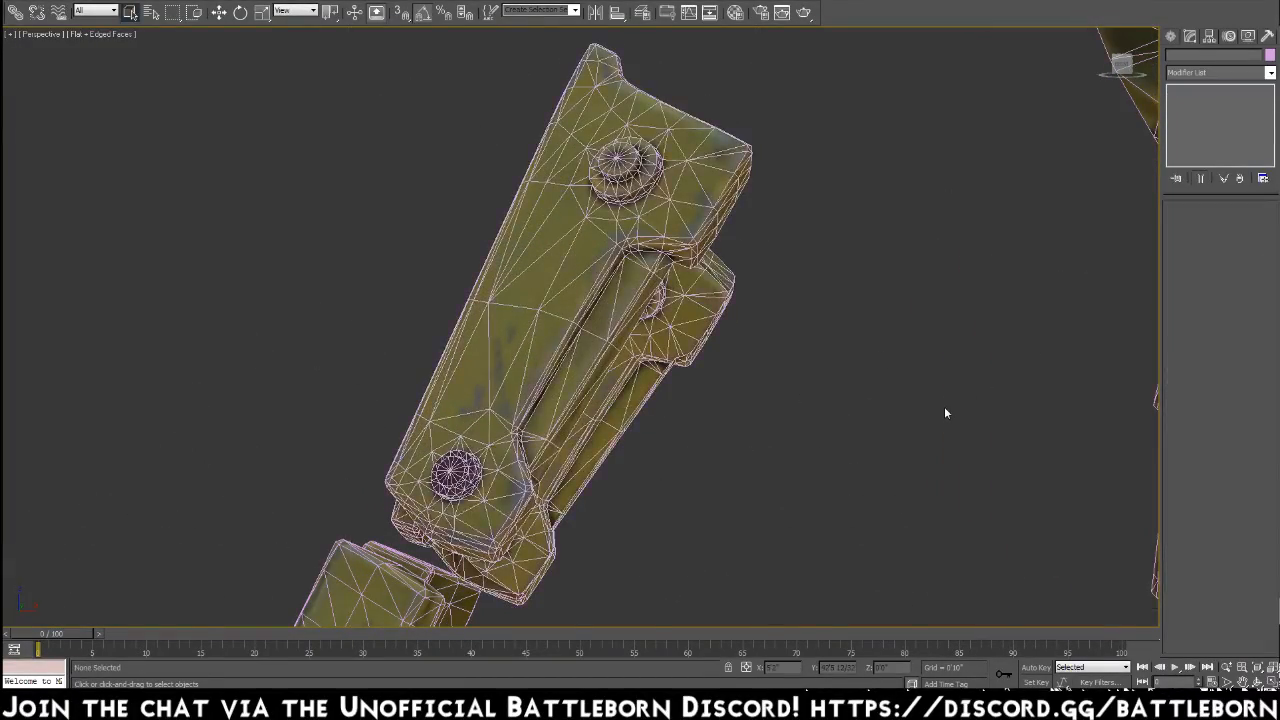
{"action": "key", "text": "z"}
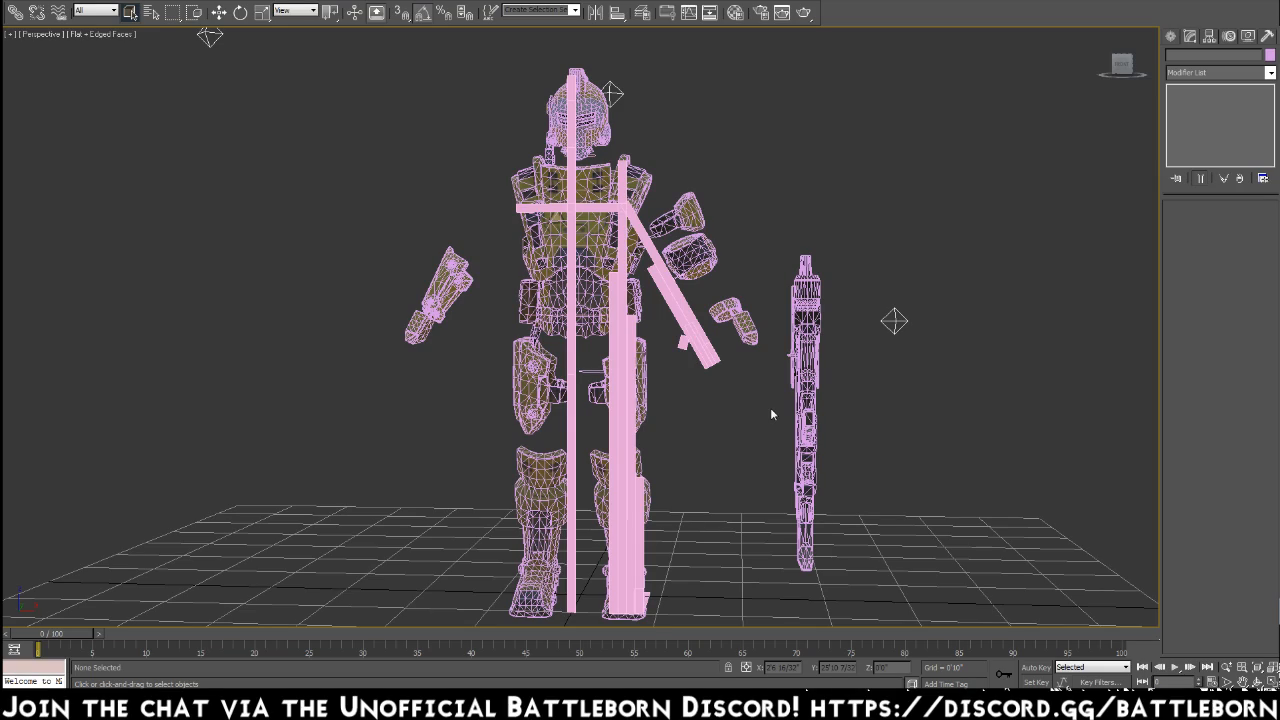
{"action": "middle_click_drag", "start_coordinate": [703, 437], "coordinate": [789, 449], "text": "alt"}
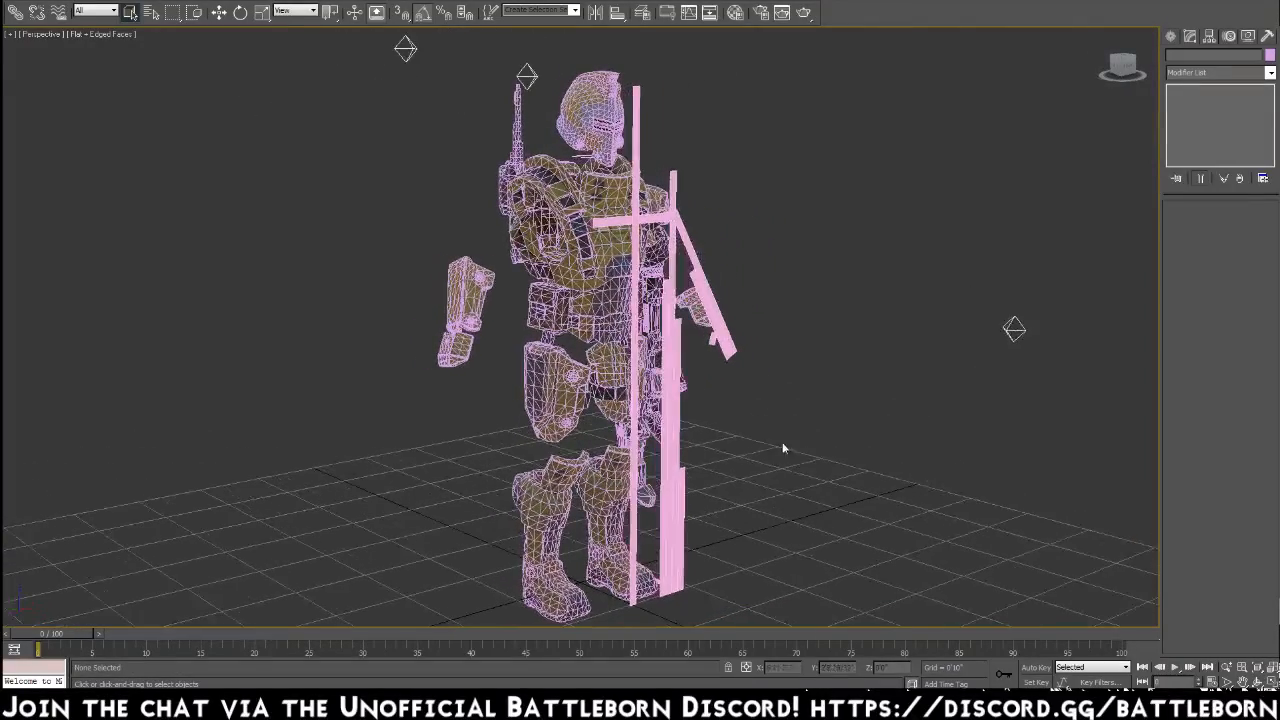
Save the scene under the file name OM_003
{"action": "left_click", "coordinate": [18, 1]}
{"action": "left_click", "coordinate": [65, 109]}
{"action": "left_click", "coordinate": [18, 8]}
{"action": "left_click", "coordinate": [45, 131]}
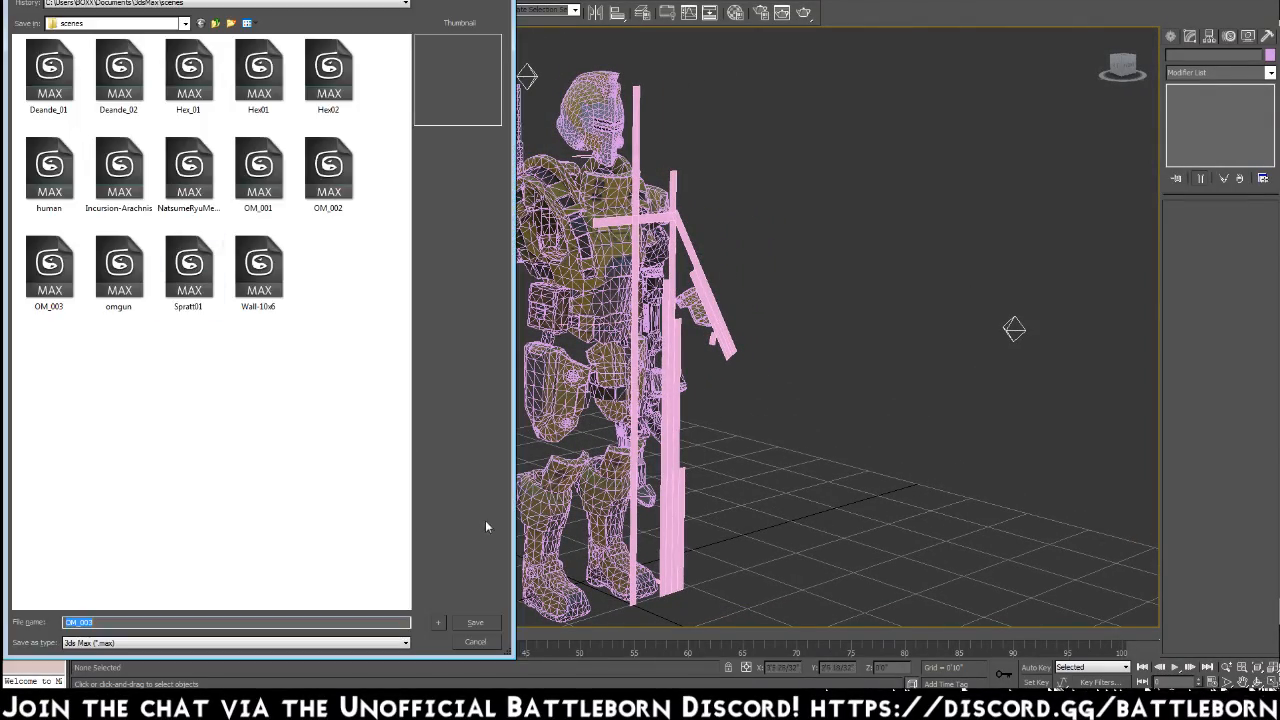
{"action": "left_click", "coordinate": [468, 623]}
Unhide the Bodysuit, Armor and ElbowArmor01 objects by name
{"action": "middle_click_drag", "start_coordinate": [879, 400], "coordinate": [773, 390], "text": "alt"}
{"action": "right_click", "coordinate": [773, 390]}
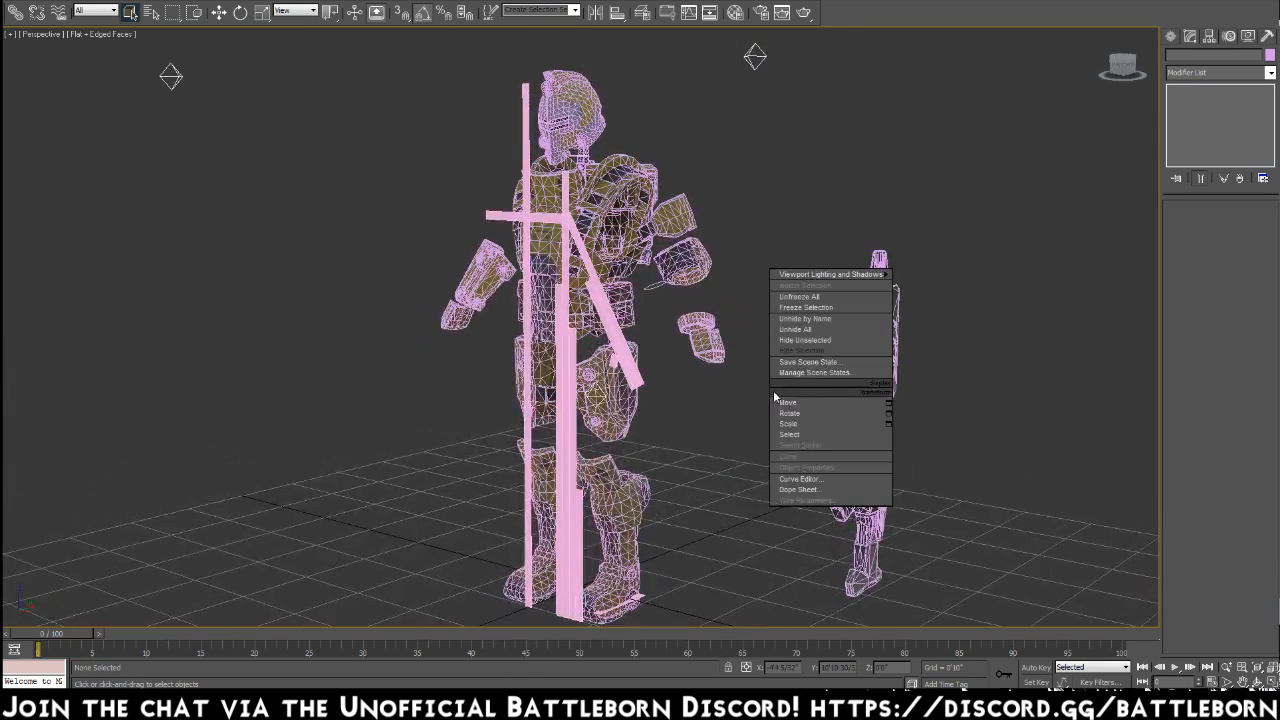
{"action": "left_click", "coordinate": [805, 318]}
{"action": "left_click", "coordinate": [148, 141]}
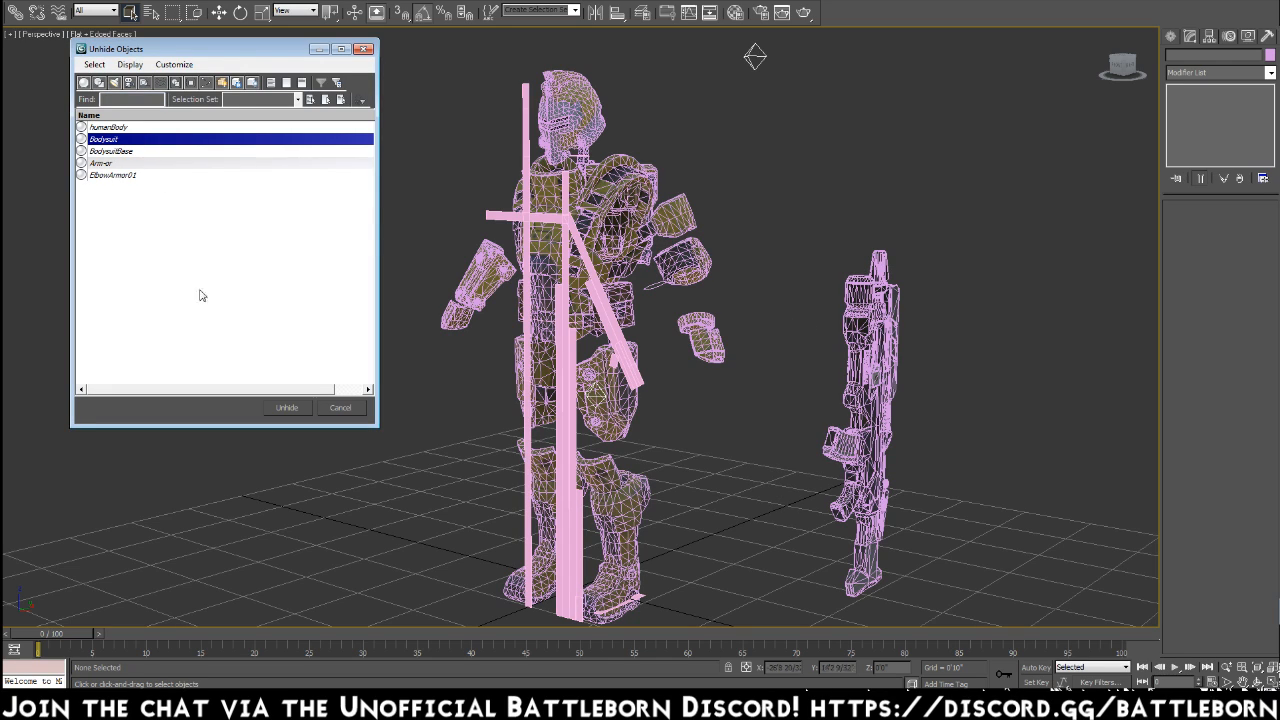
{"action": "left_click", "coordinate": [171, 163], "text": "ctrl"}
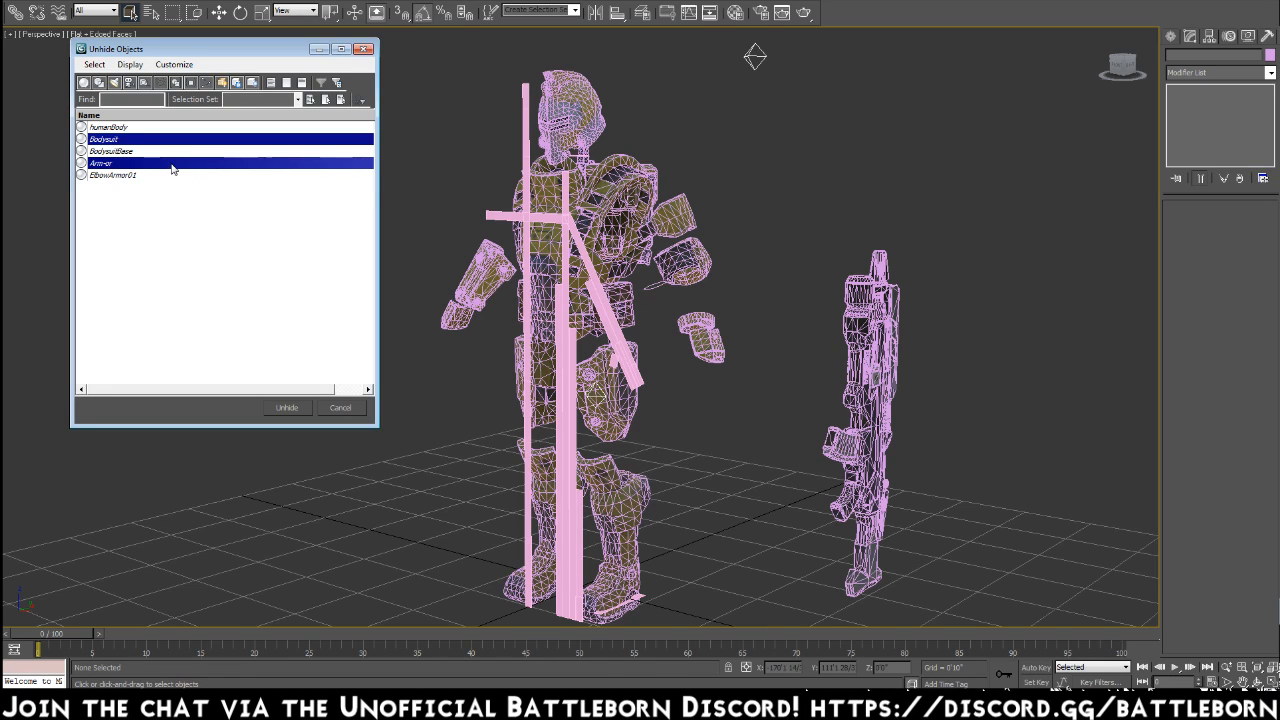
{"action": "left_click", "coordinate": [172, 175], "text": "ctrl"}
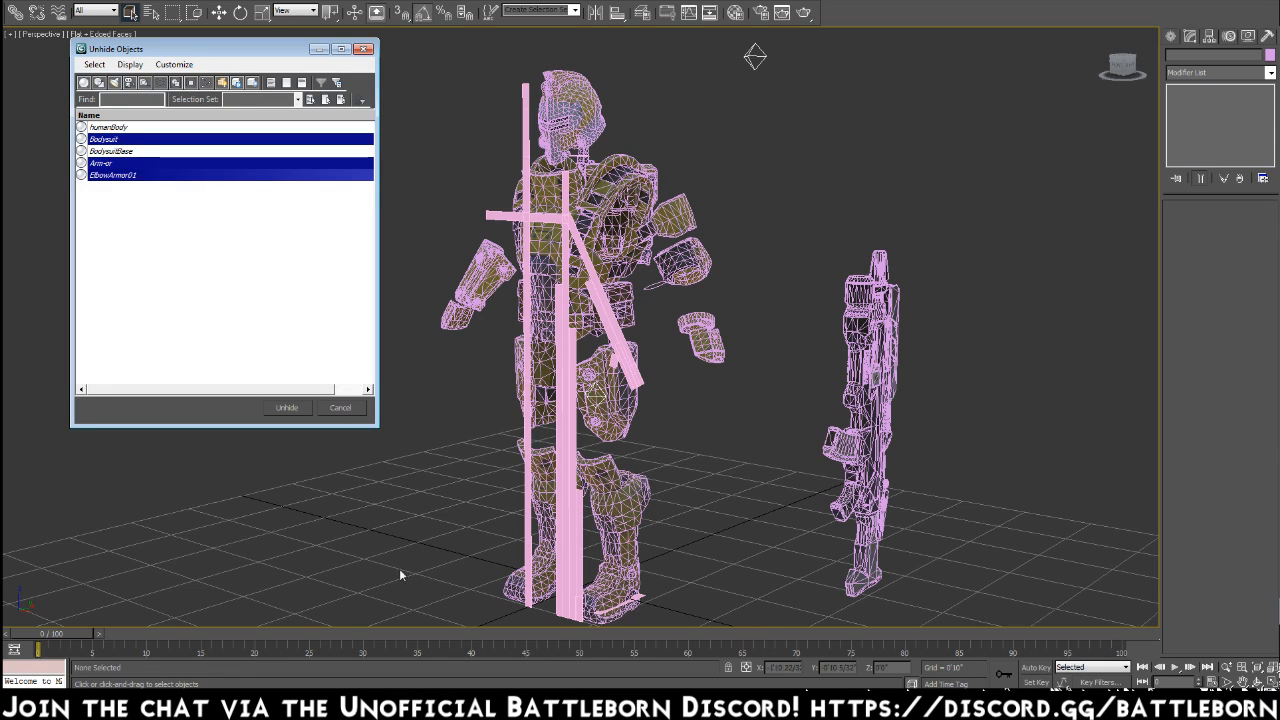
{"action": "left_click", "coordinate": [287, 408]}
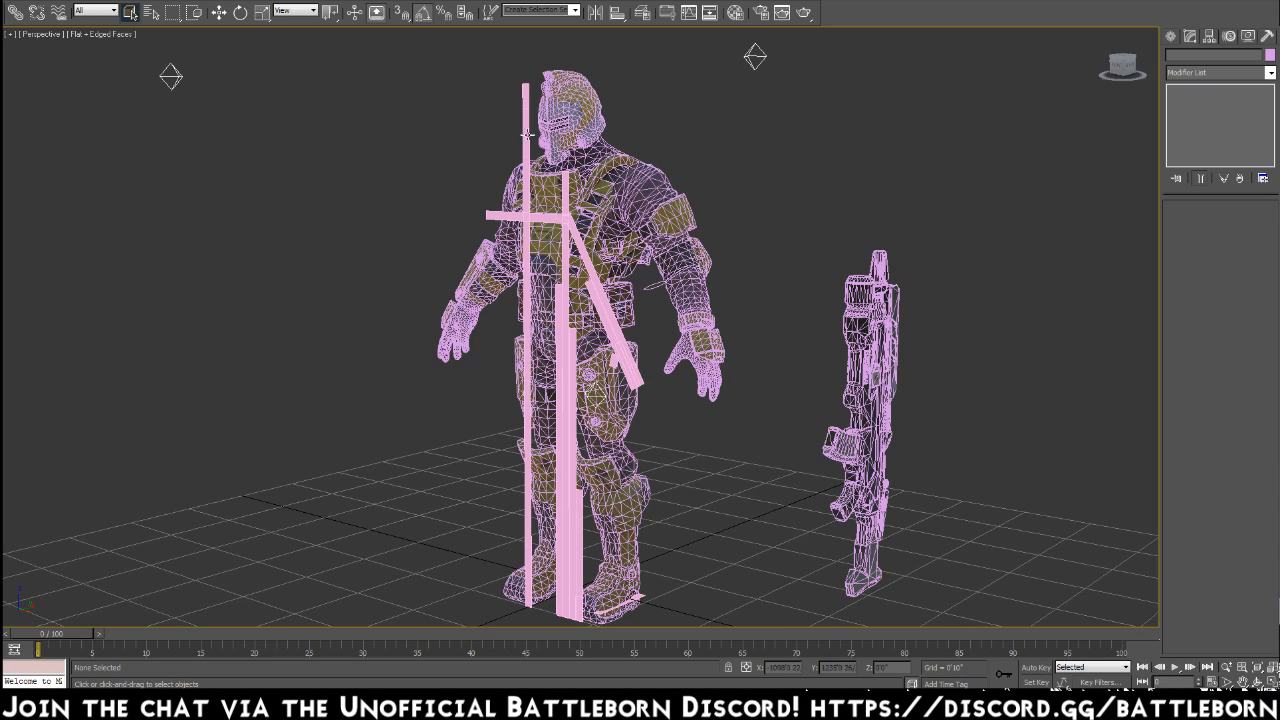
Hide the character's helmet, including the remaining Helm01 head piece
{"action": "left_click", "coordinate": [566, 110]}
{"action": "right_click", "coordinate": [568, 132]}
{"action": "left_click", "coordinate": [600, 44]}
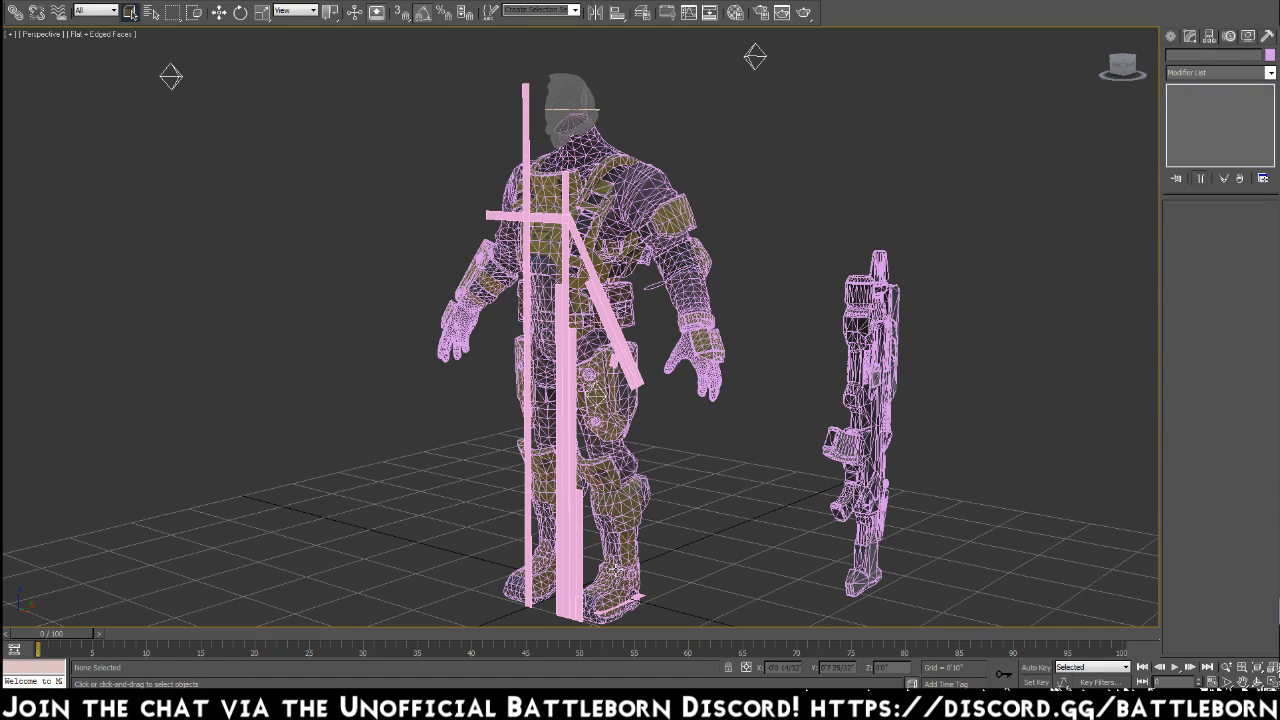
{"action": "right_click", "coordinate": [574, 96]}
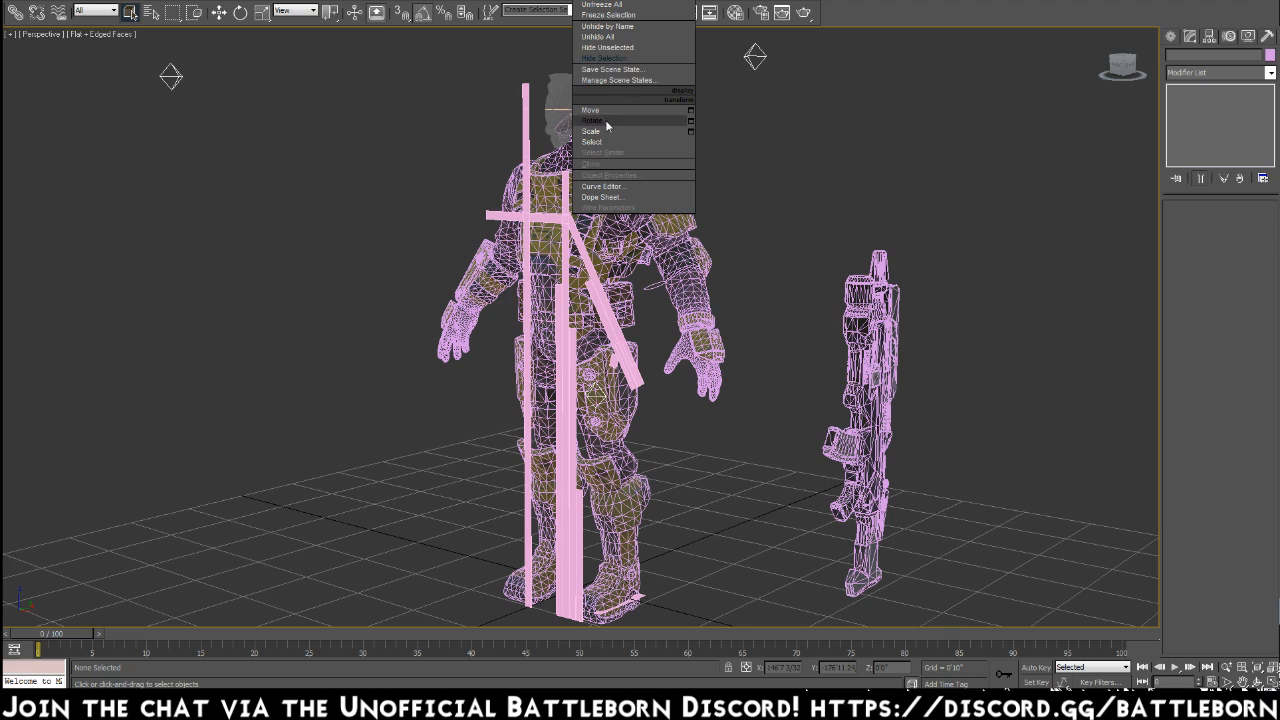
{"action": "left_click", "coordinate": [622, 61]}
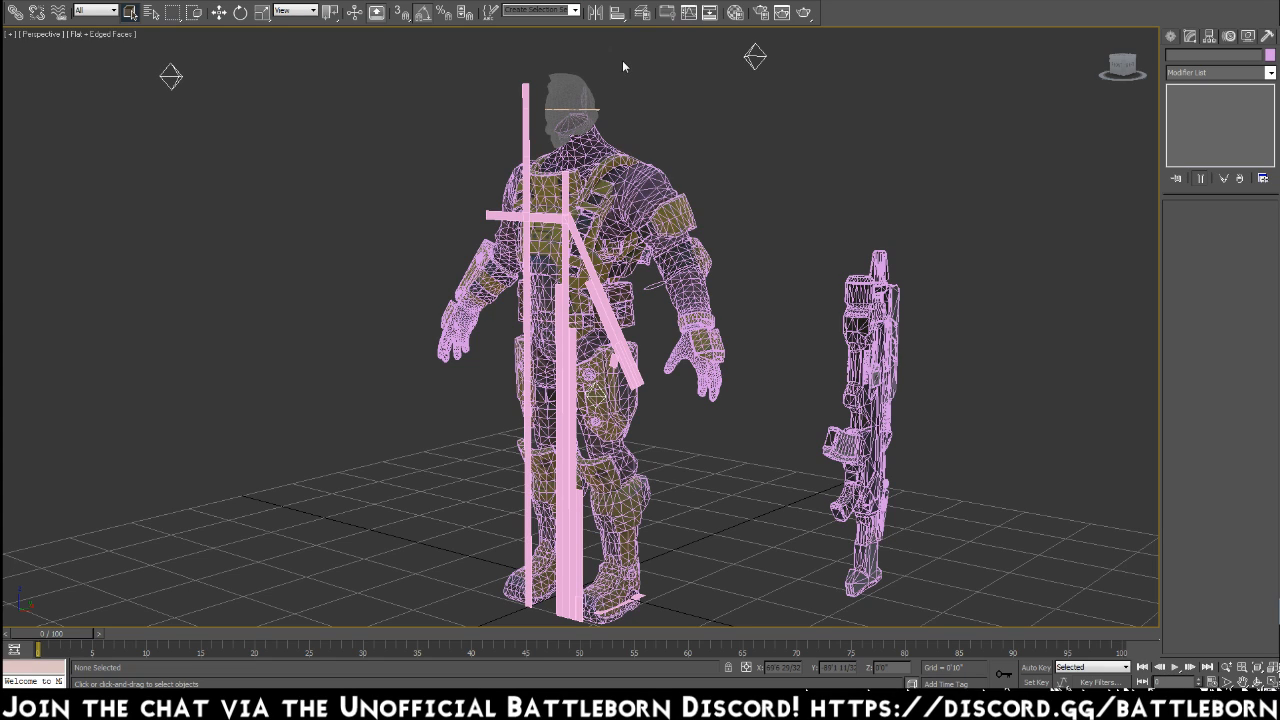
{"action": "left_click", "coordinate": [572, 84]}
{"action": "right_click", "coordinate": [570, 125]}
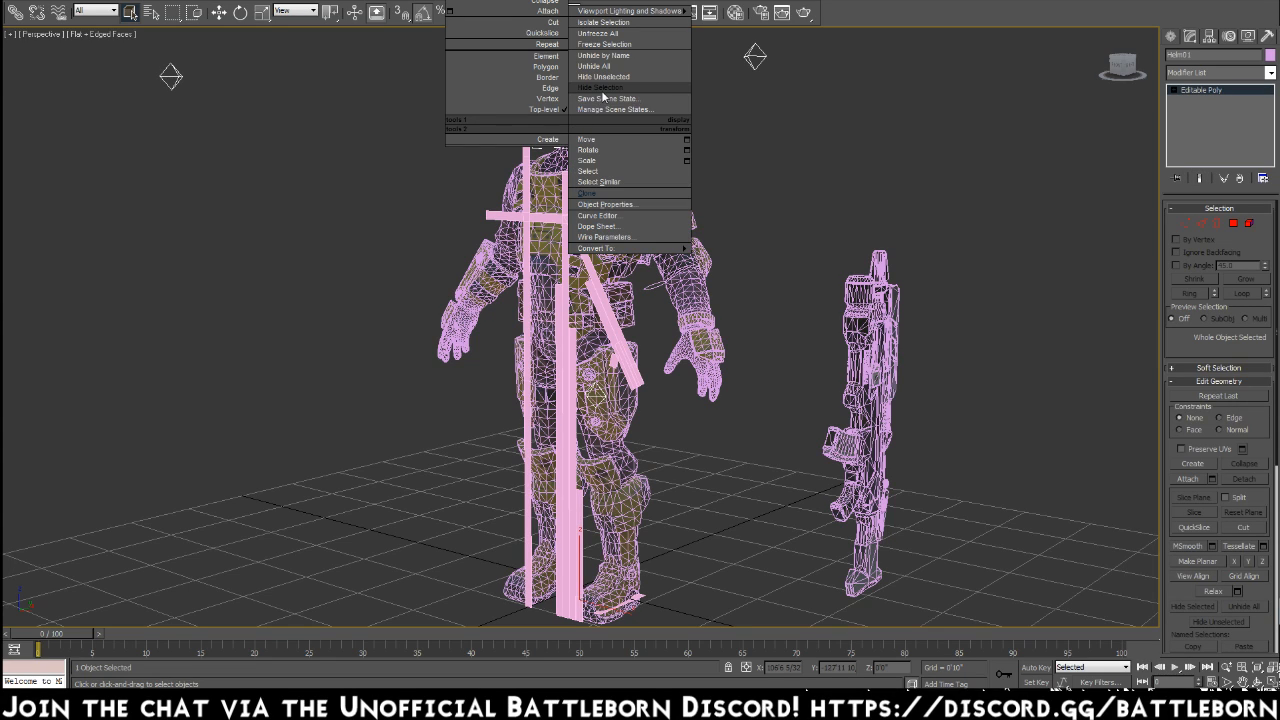
{"action": "left_click", "coordinate": [600, 87]}
Hide the torso armor group Group01 and the upper arm armor
{"action": "right_click", "coordinate": [546, 186]}
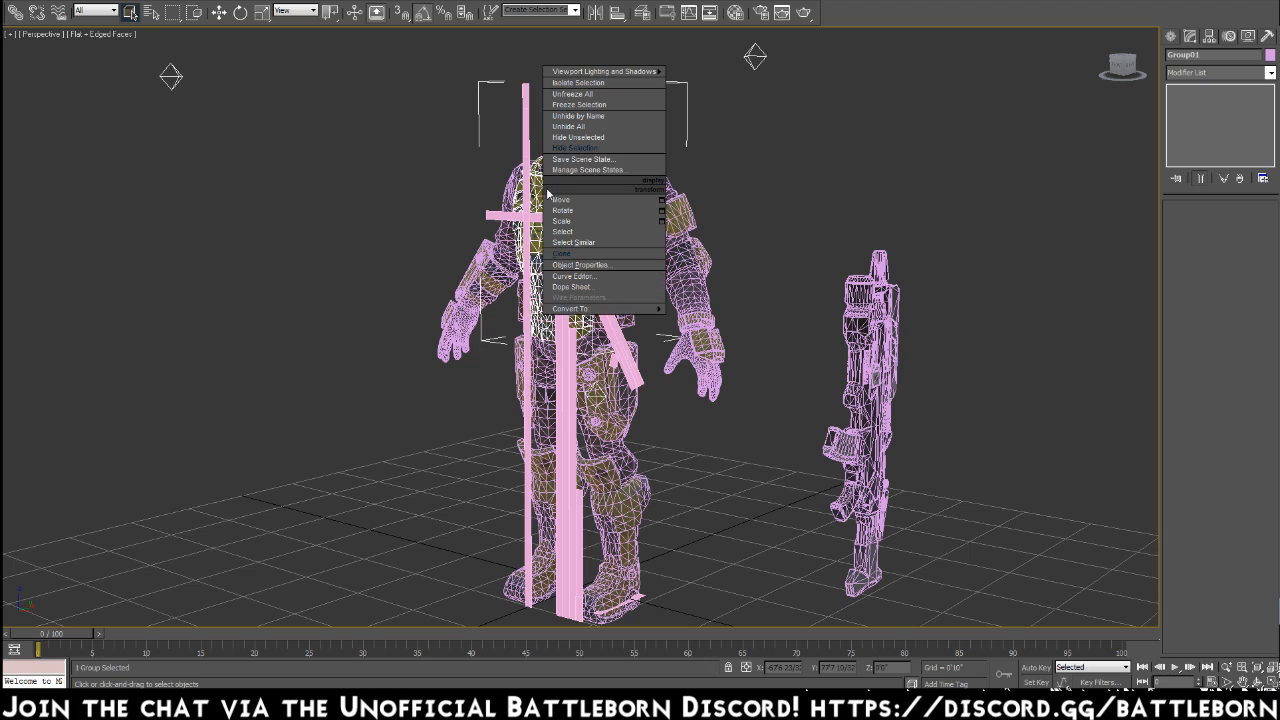
{"action": "left_click", "coordinate": [570, 148]}
{"action": "left_click", "coordinate": [692, 215]}
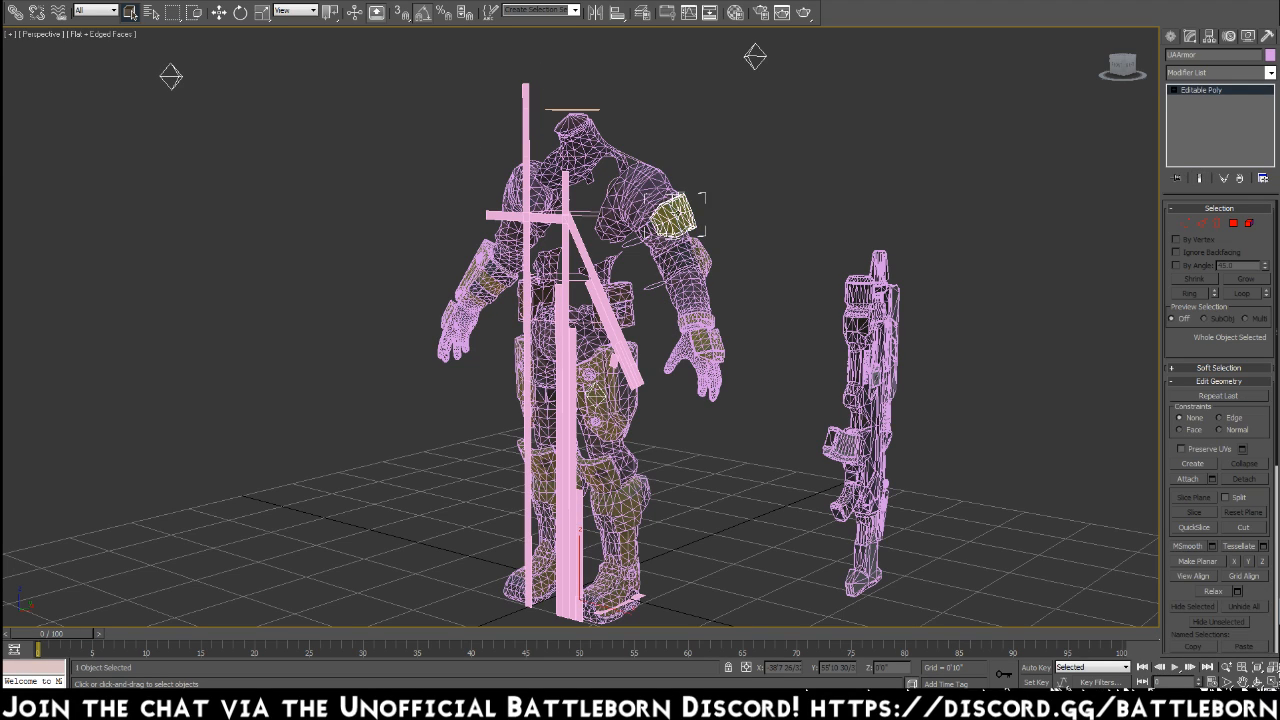
{"action": "right_click", "coordinate": [680, 209]}
{"action": "left_click", "coordinate": [705, 172]}
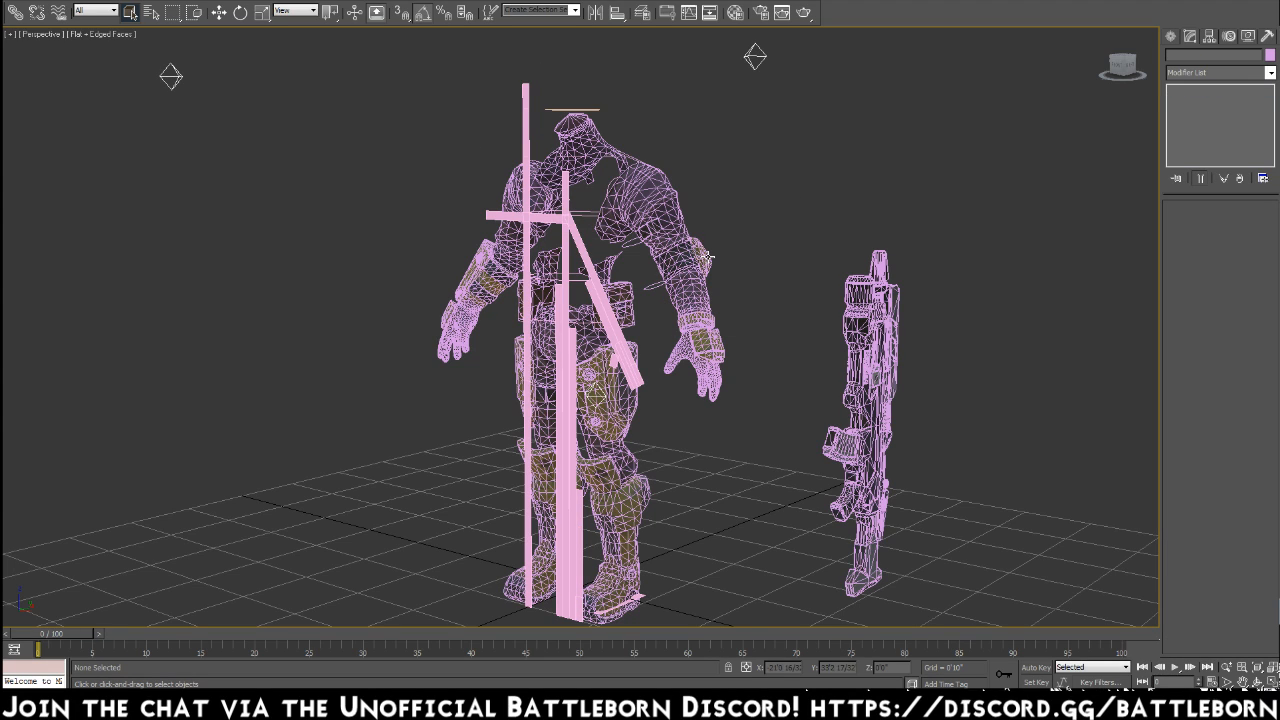
Hide the elbow armor piece ElbowArmor01 and the hand armor HandArmor
{"action": "left_click", "coordinate": [707, 256]}
{"action": "right_click", "coordinate": [703, 256]}
{"action": "left_click", "coordinate": [731, 228]}
{"action": "left_click", "coordinate": [714, 340]}
{"action": "right_click", "coordinate": [714, 340]}
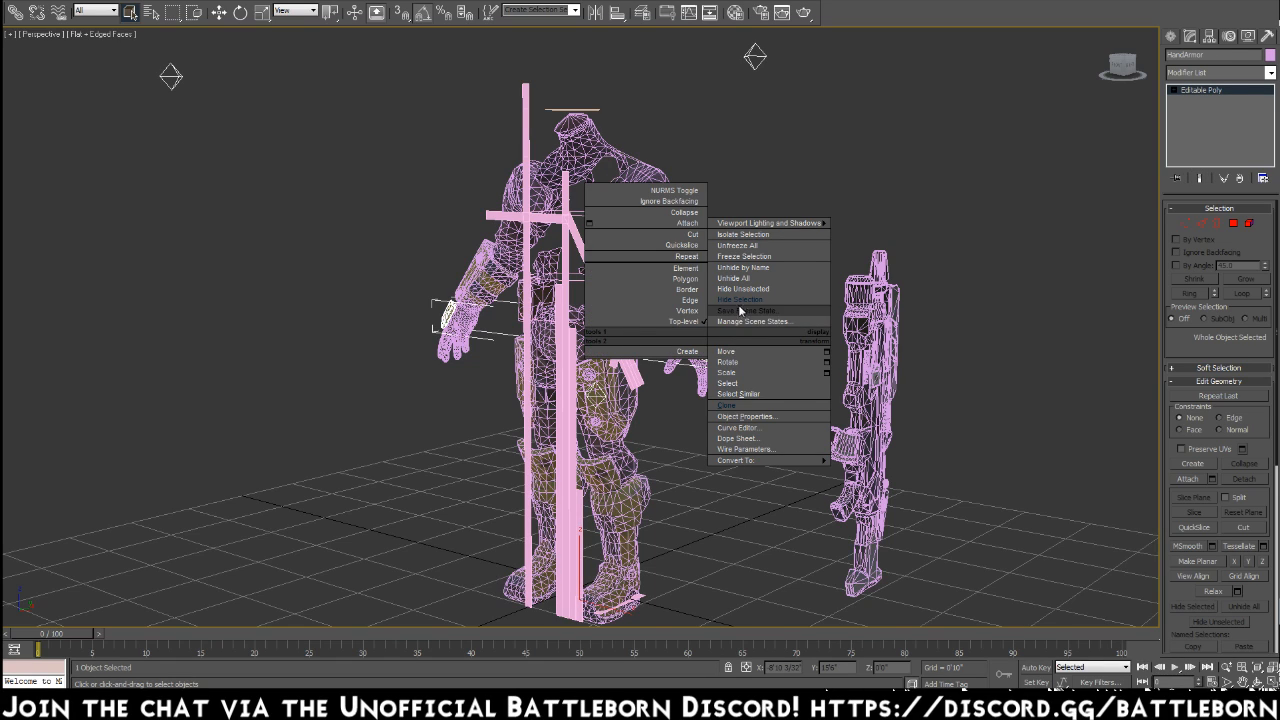
{"action": "left_click", "coordinate": [742, 313]}
Hide the thigh armor ThighArmor and the character's shoes
{"action": "left_click", "coordinate": [618, 410]}
{"action": "right_click", "coordinate": [618, 409]}
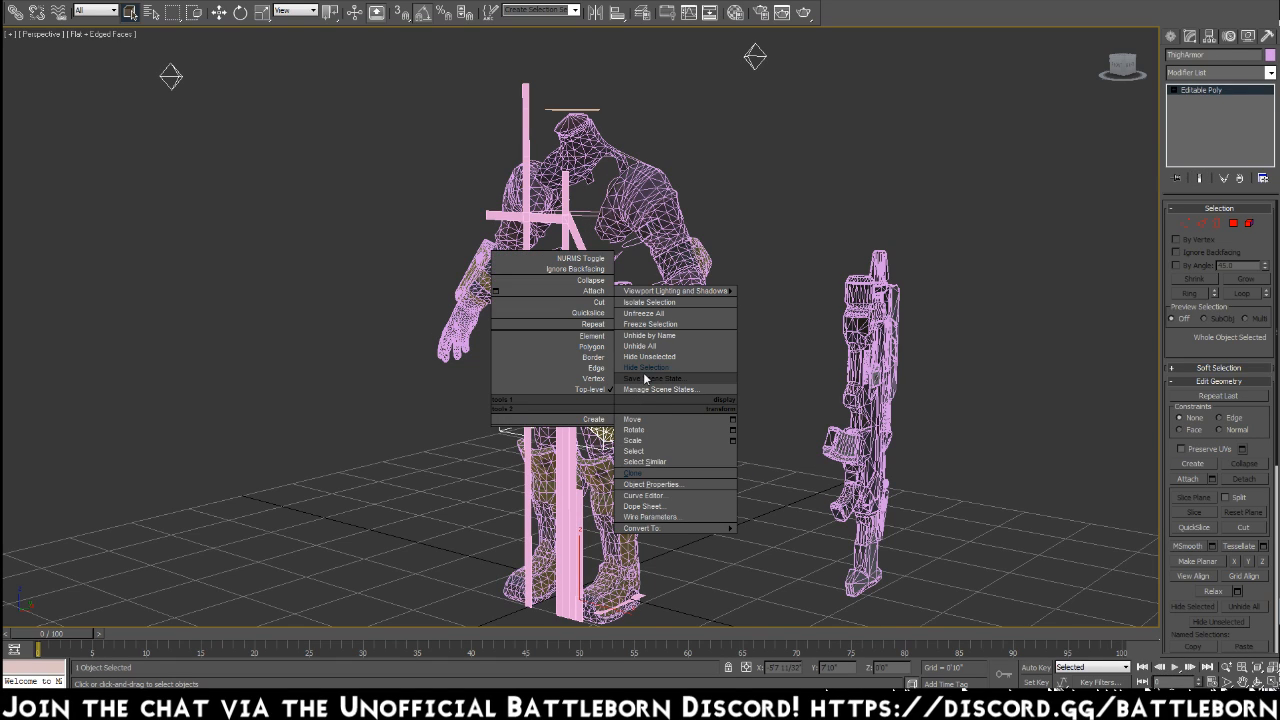
{"action": "left_click", "coordinate": [645, 377]}
{"action": "left_click", "coordinate": [631, 488]}
{"action": "right_click", "coordinate": [631, 489]}
{"action": "left_click", "coordinate": [659, 453]}
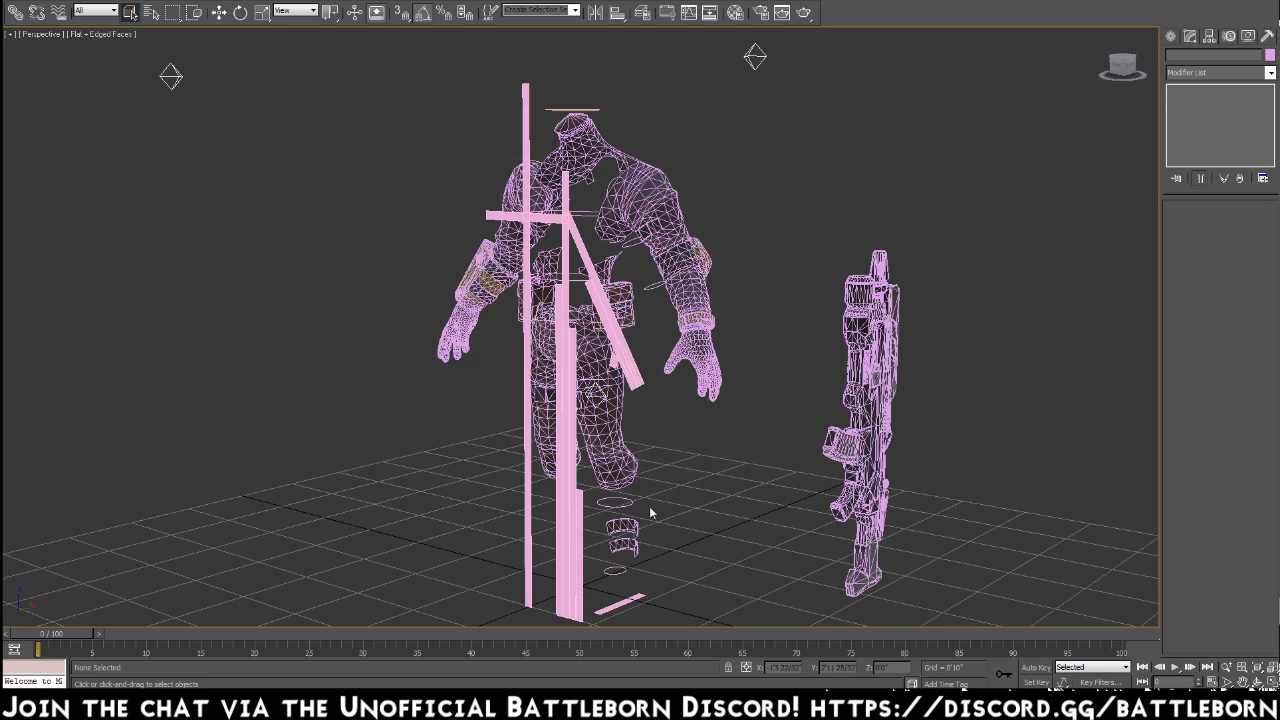
Hide the shoe belts on the lower legs and the wrist armor
{"action": "left_click", "coordinate": [628, 553]}
{"action": "right_click", "coordinate": [628, 553]}
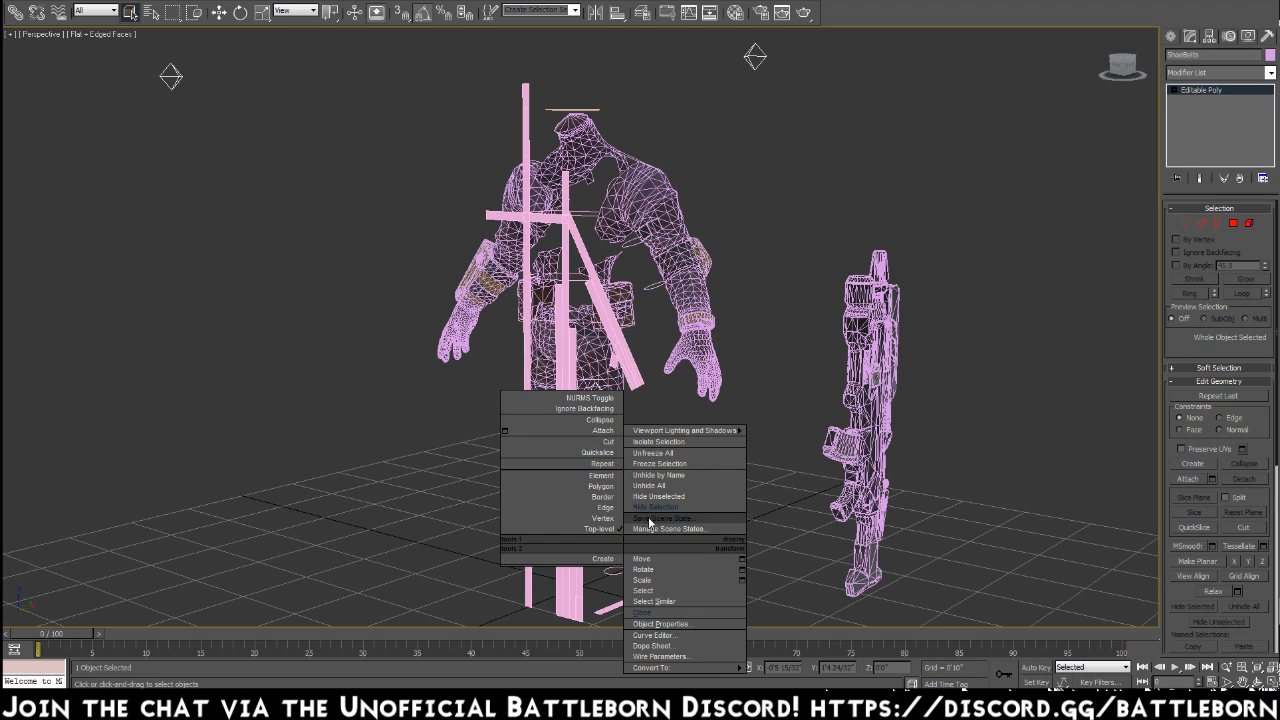
{"action": "left_click", "coordinate": [655, 507]}
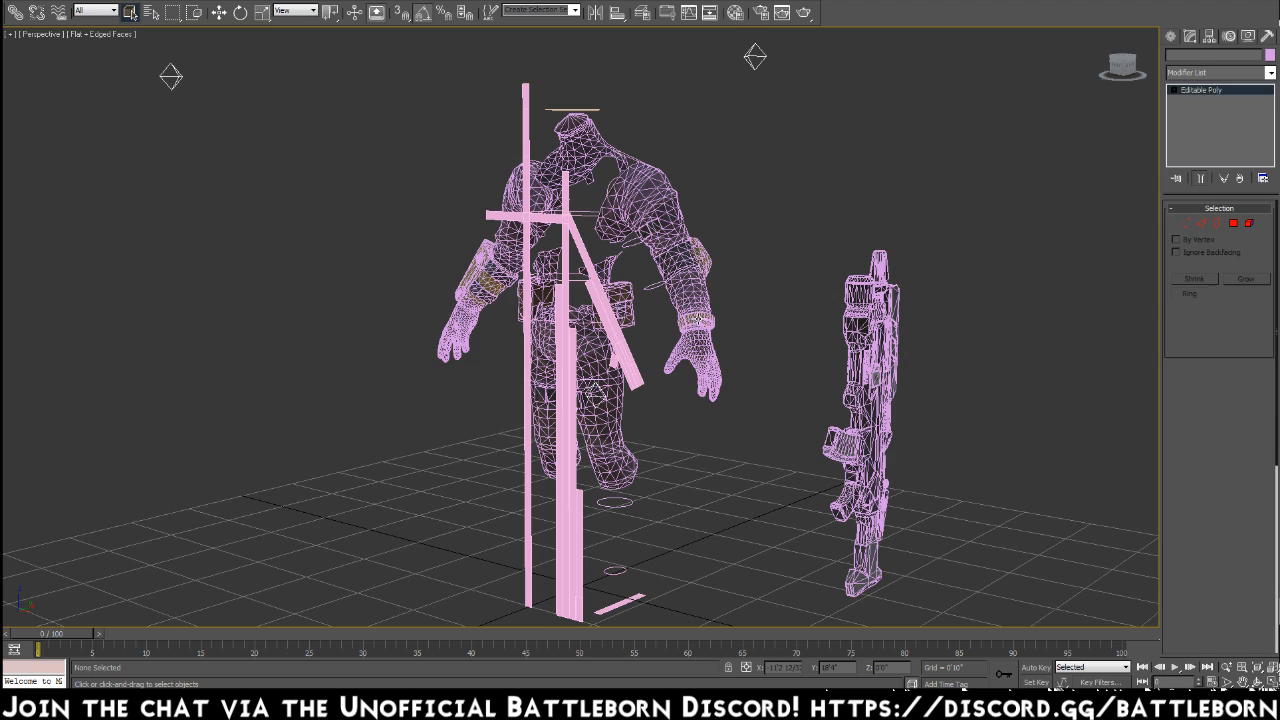
{"action": "right_click", "coordinate": [692, 316]}
{"action": "left_click", "coordinate": [719, 280]}
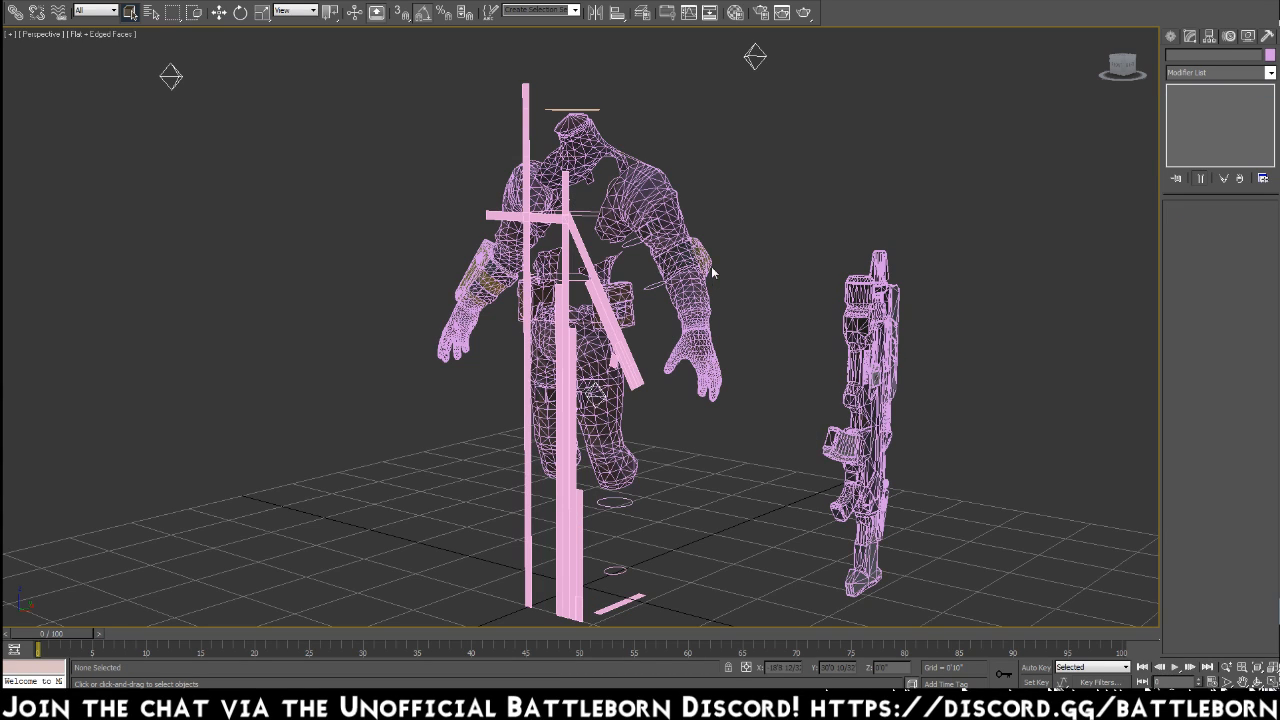
Hide the ElbowArmor piece and the Elbow object beneath it
{"action": "left_click", "coordinate": [707, 262]}
{"action": "right_click", "coordinate": [707, 262]}
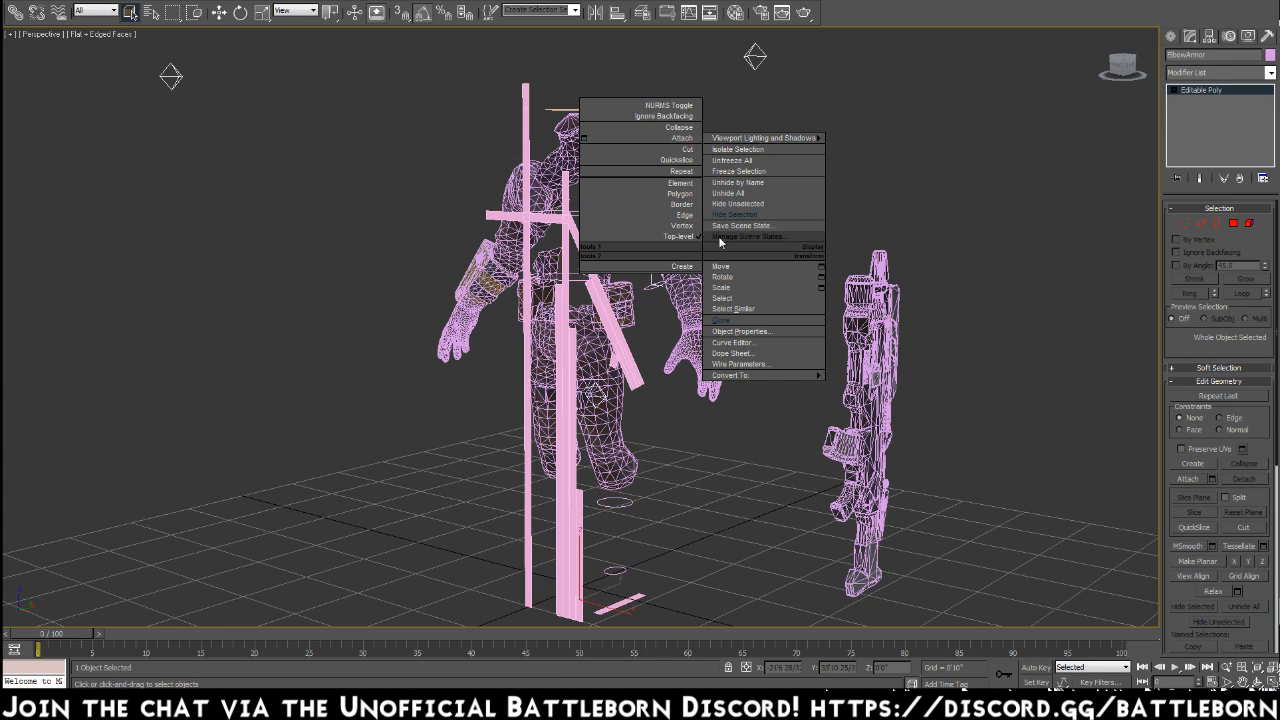
{"action": "left_click", "coordinate": [731, 215]}
{"action": "left_click", "coordinate": [675, 262]}
{"action": "right_click", "coordinate": [678, 258]}
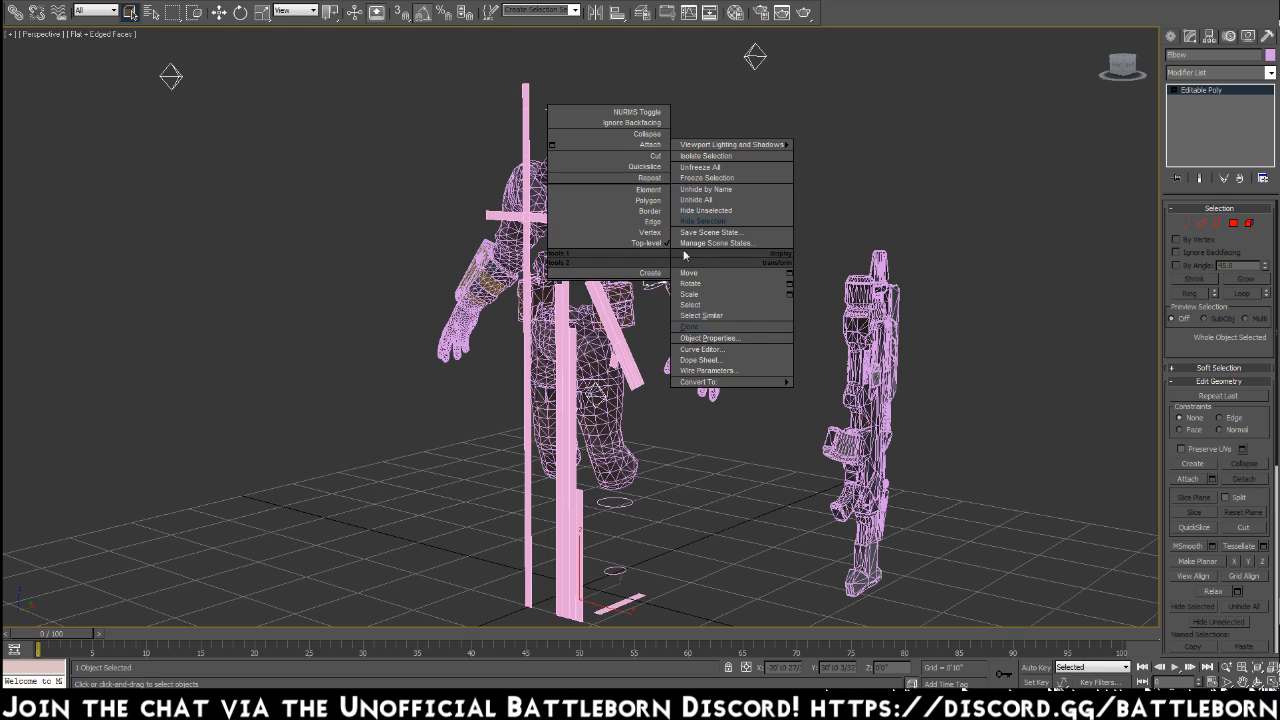
{"action": "left_click", "coordinate": [704, 225]}
{"action": "mouse_move", "coordinate": [722, 334]}
{"action": "middle_mouse_down", "text": "alt"}
{"action": "mouse_move", "coordinate": [698, 333]}
{"action": "mouse_move", "coordinate": [725, 332]}
{"action": "middle_mouse_up", "text": "alt"}
{"action": "right_click", "coordinate": [725, 332]}
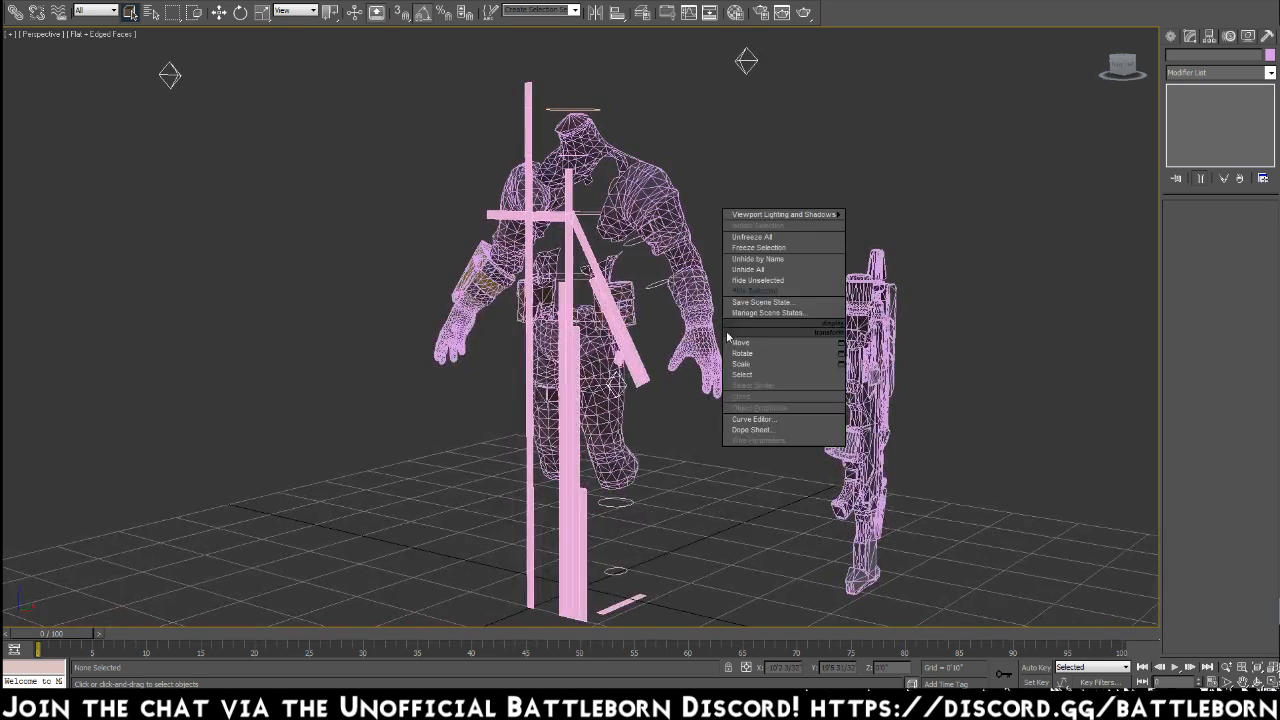
{"action": "left_click", "coordinate": [752, 258]}
{"action": "left_click", "coordinate": [120, 139]}
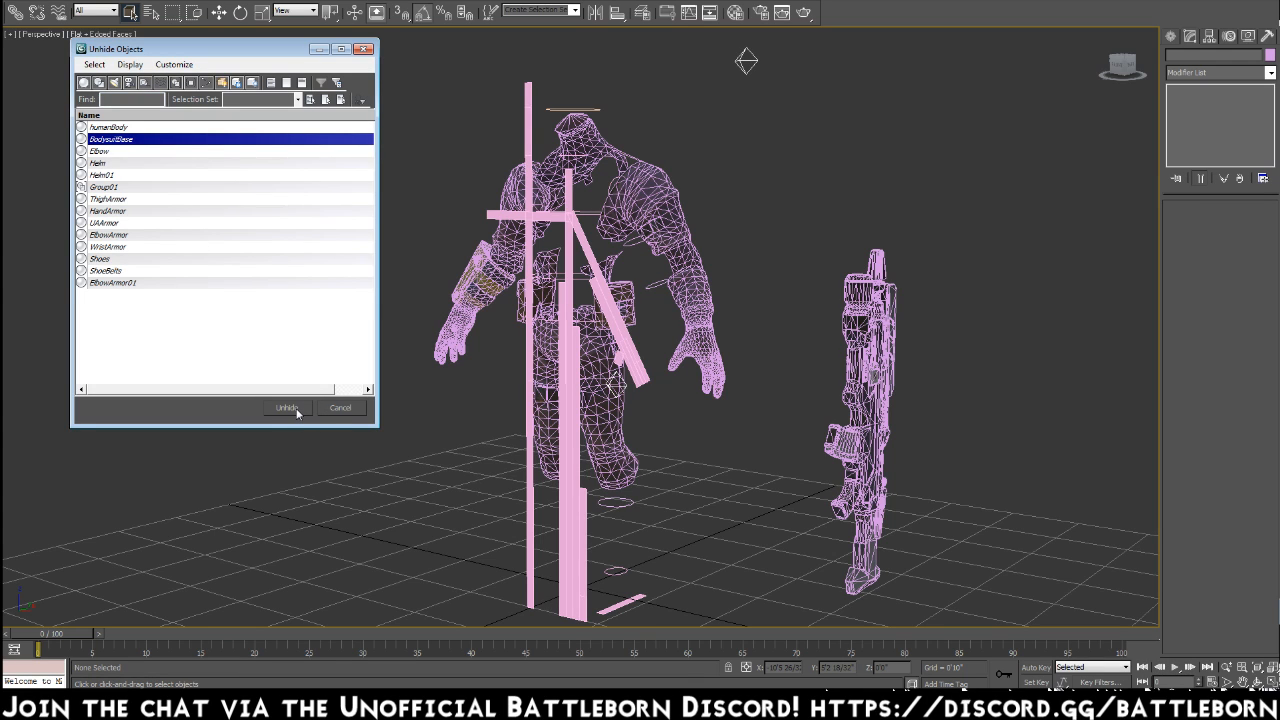
{"action": "left_click", "coordinate": [326, 410]}
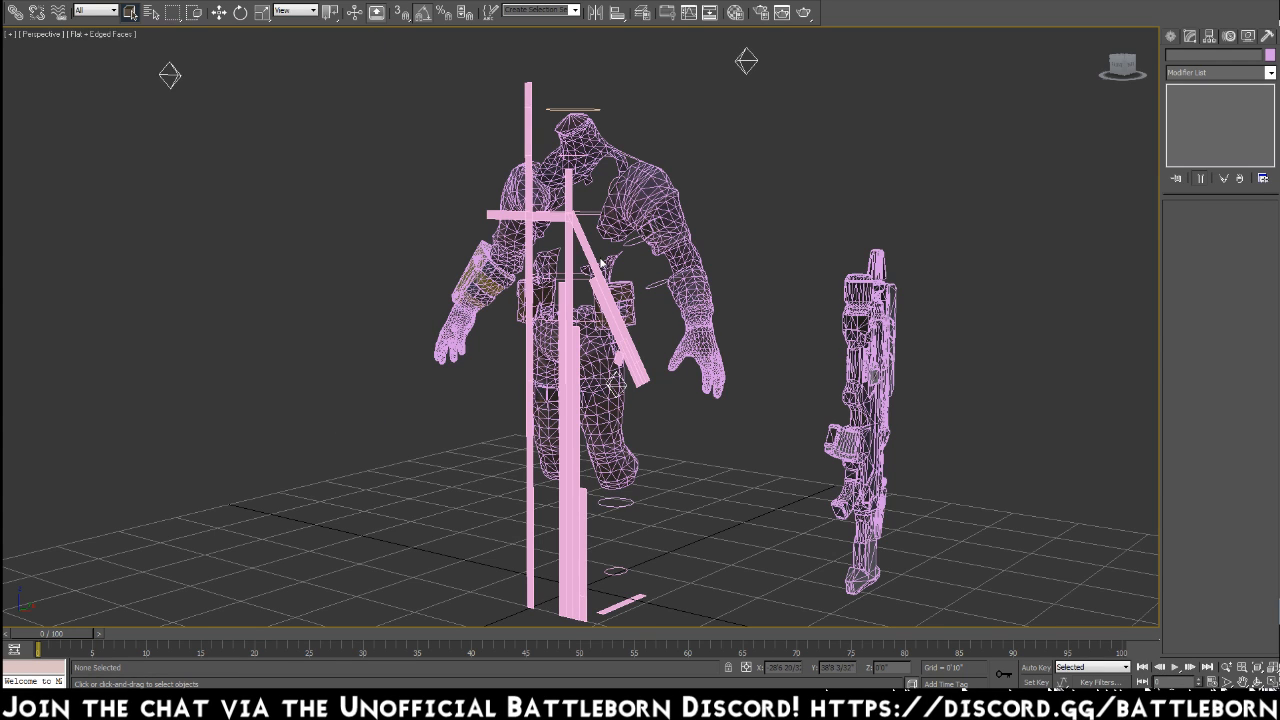
Hide the pouch lids and the HipPockets object at the character's waist
{"action": "middle_click_drag", "start_coordinate": [660, 336], "coordinate": [646, 335], "text": "alt"}
{"action": "left_click", "coordinate": [614, 296]}
{"action": "right_click", "coordinate": [614, 296]}
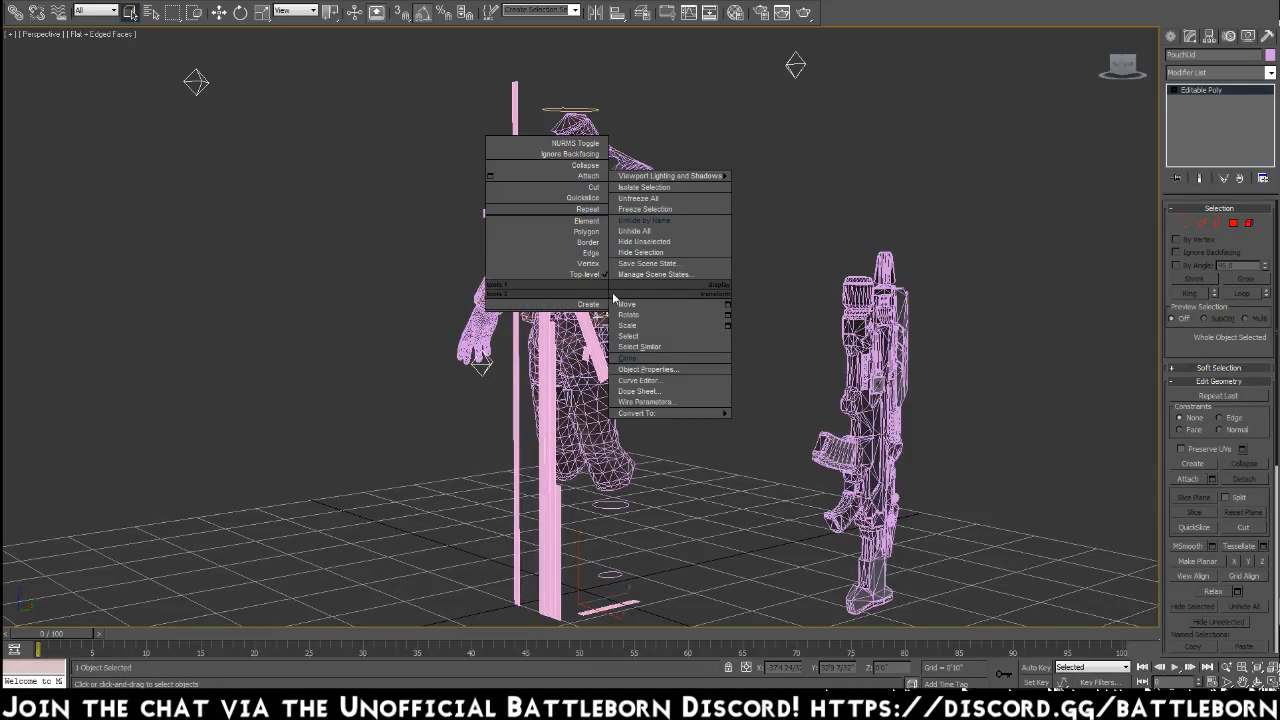
{"action": "left_click", "coordinate": [640, 251]}
{"action": "left_click", "coordinate": [620, 305]}
{"action": "right_click", "coordinate": [620, 305]}
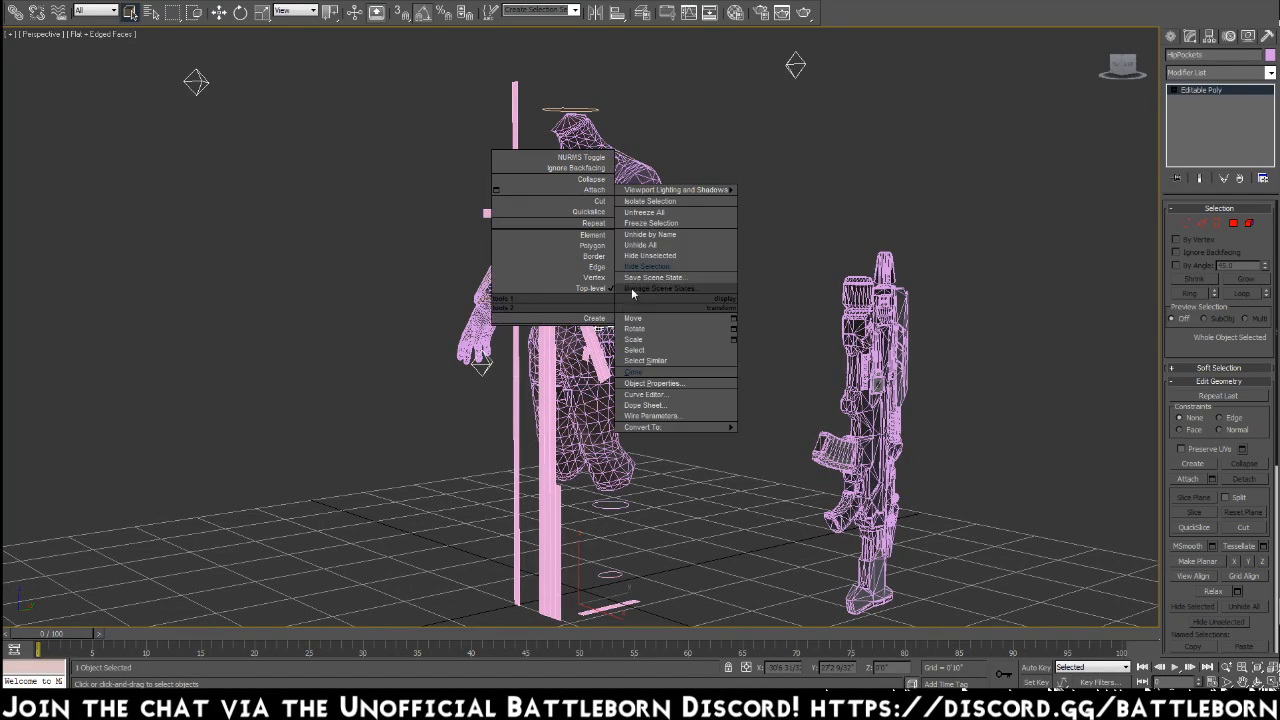
{"action": "left_click", "coordinate": [646, 274]}
Hide the long pink bar-shaped geometry crossing the body and the rifle beside the character
{"action": "middle_click_drag", "start_coordinate": [632, 343], "coordinate": [700, 362], "text": "alt"}
{"action": "middle_click_drag", "start_coordinate": [591, 397], "coordinate": [151, 385], "text": "alt"}
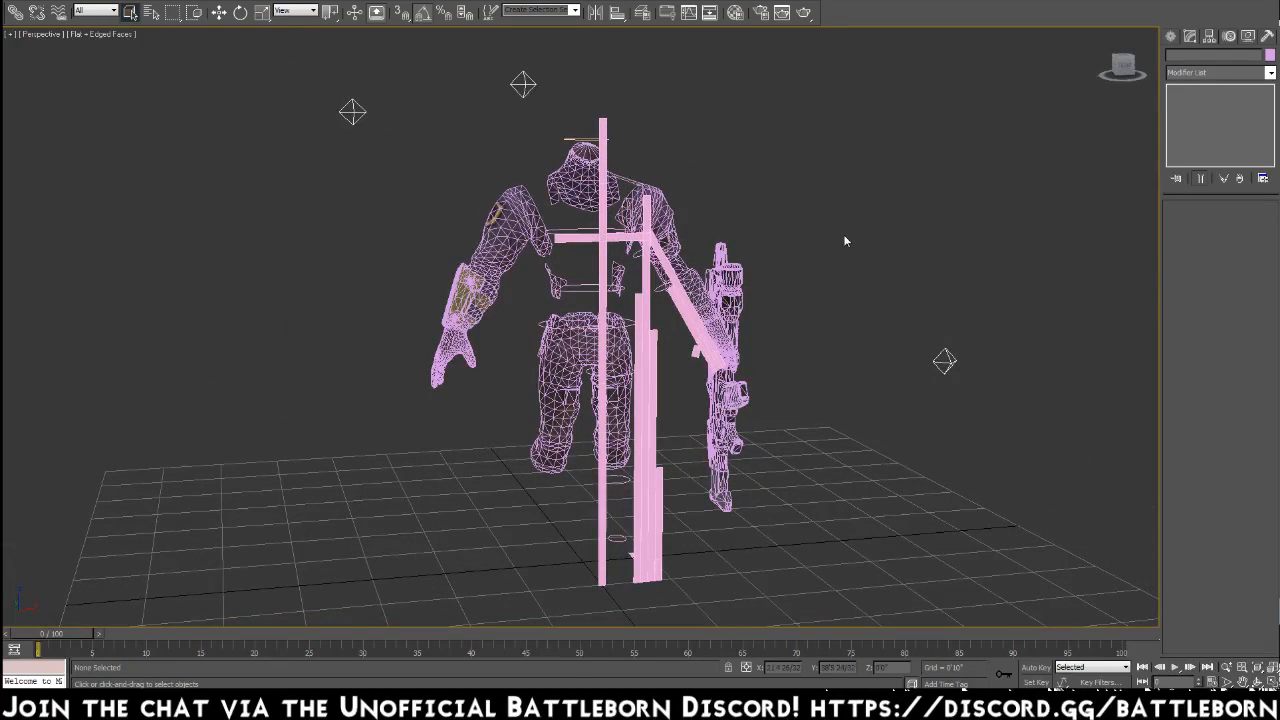
{"action": "left_click", "coordinate": [580, 179]}
{"action": "right_click", "coordinate": [637, 255]}
{"action": "left_click", "coordinate": [664, 218]}
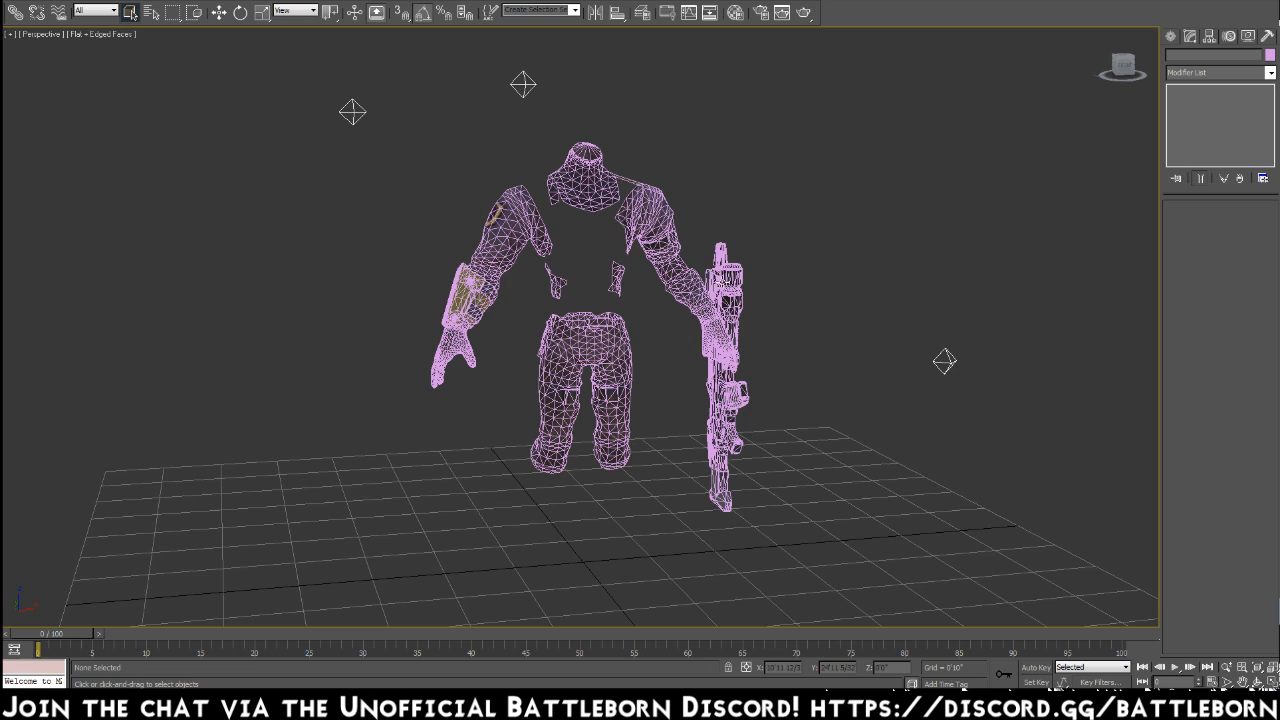
{"action": "left_click", "coordinate": [720, 283]}
{"action": "right_click", "coordinate": [726, 285]}
{"action": "left_click", "coordinate": [750, 245]}
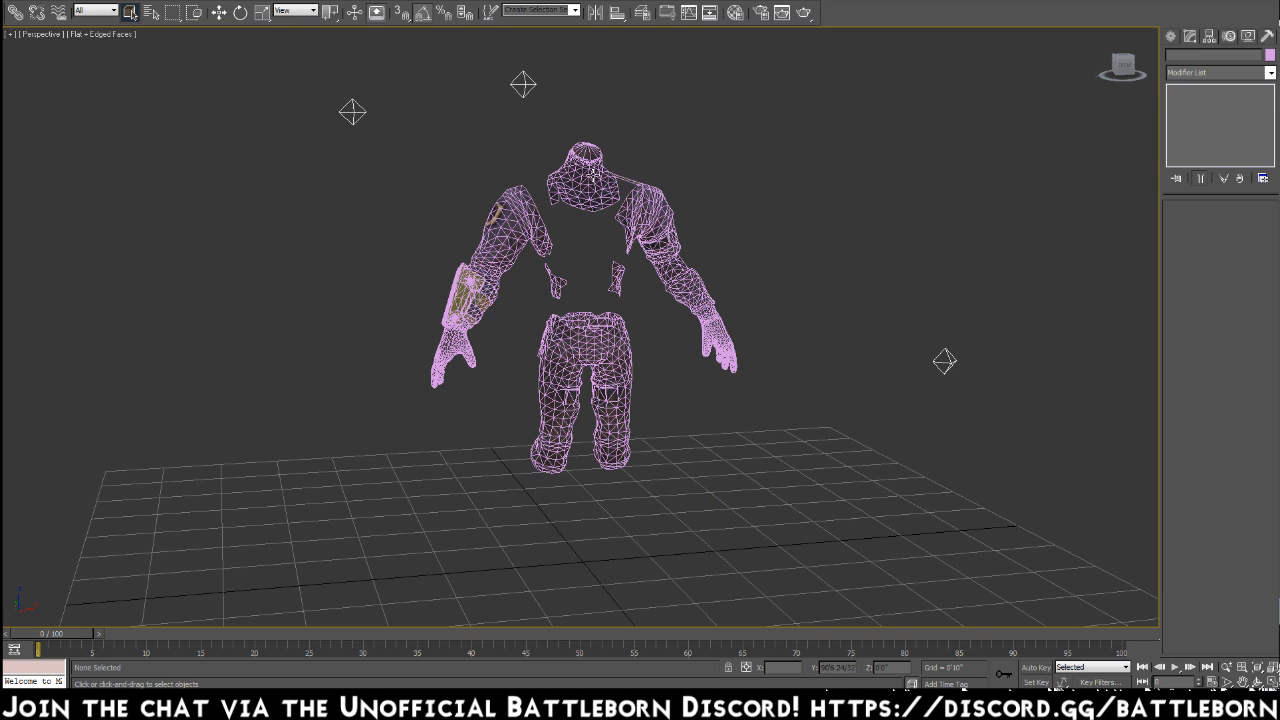
Hide the outer forearm device and the Armor piece around the same forearm
{"action": "left_click", "coordinate": [596, 177]}
{"action": "key", "text": "z"}
{"action": "left_click", "coordinate": [367, 328]}
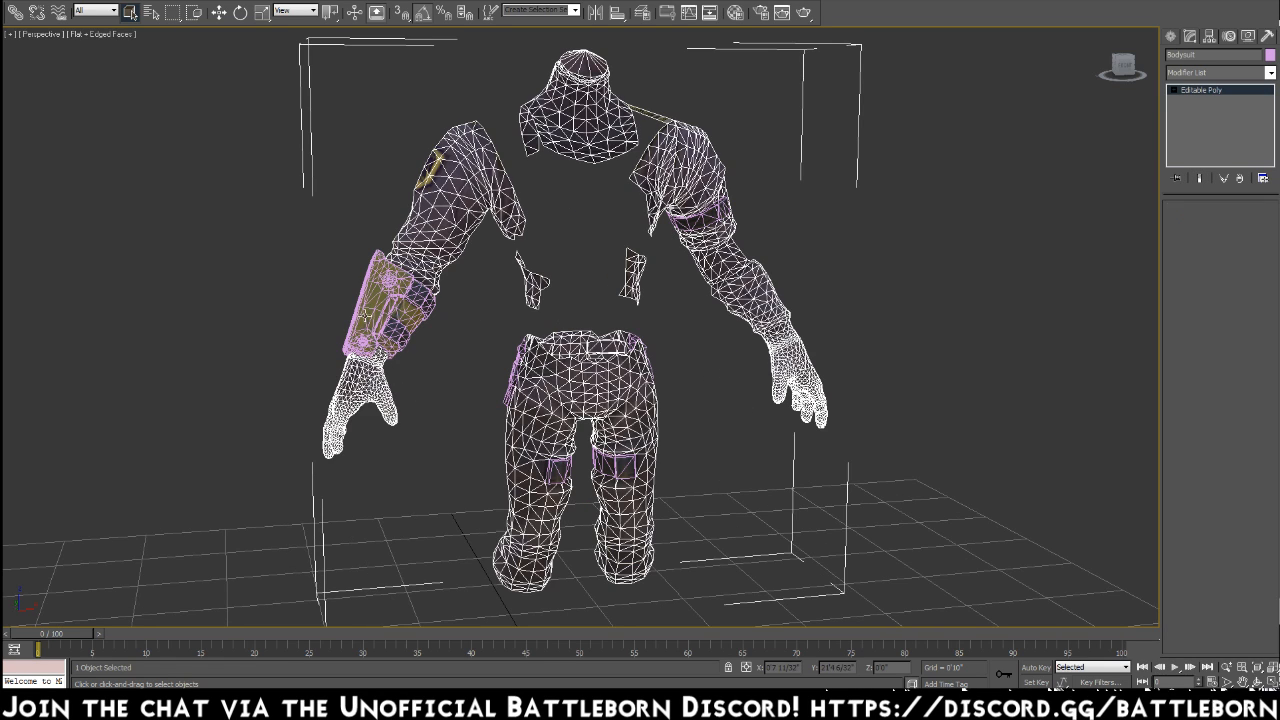
{"action": "right_click", "coordinate": [365, 312]}
{"action": "left_click", "coordinate": [440, 276]}
{"action": "left_click", "coordinate": [405, 328]}
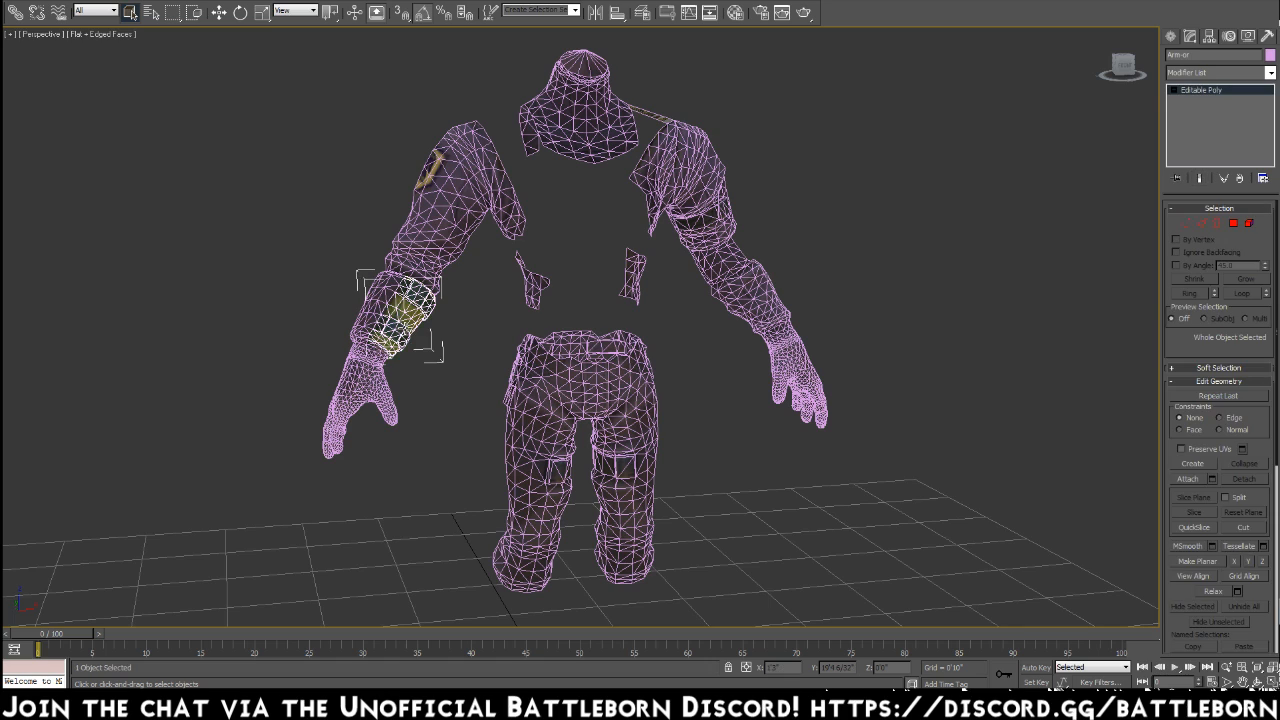
{"action": "right_click", "coordinate": [404, 330]}
{"action": "left_click", "coordinate": [434, 289]}
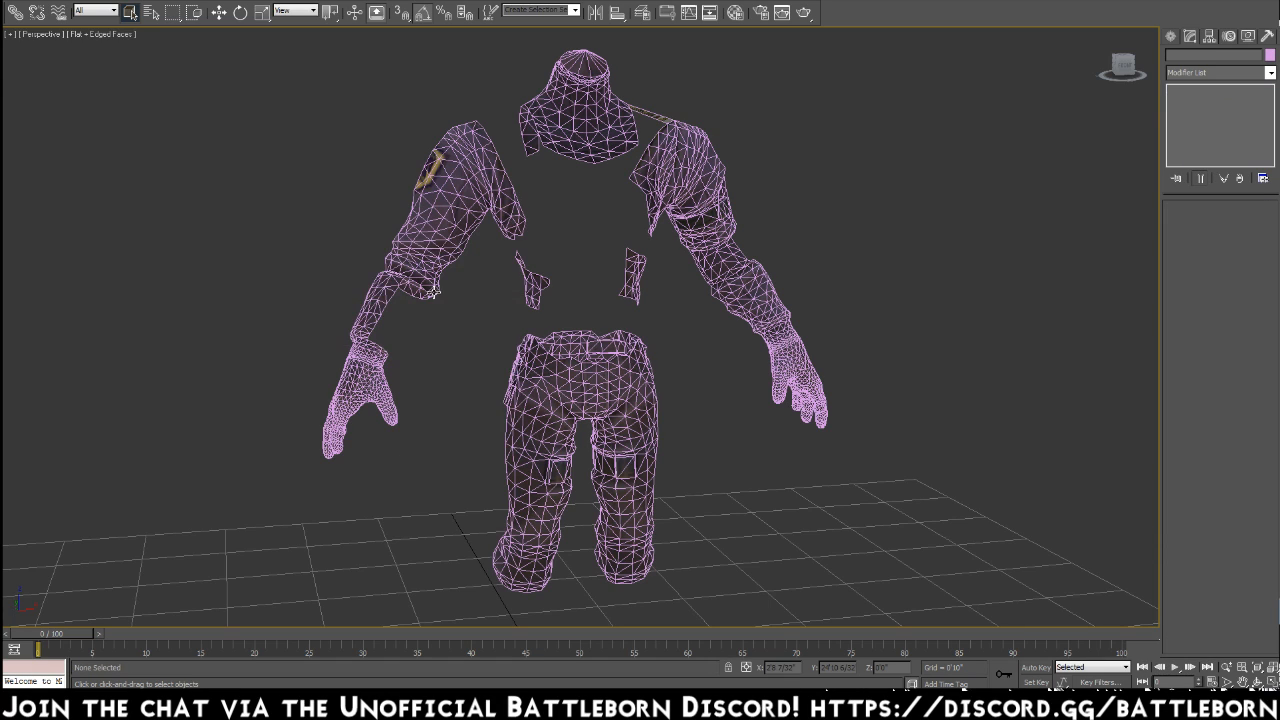
Hide the belts around the thighs and the band around the upper arm
{"action": "left_click", "coordinate": [620, 465]}
{"action": "right_click", "coordinate": [620, 466]}
{"action": "left_click", "coordinate": [642, 428]}
{"action": "left_click", "coordinate": [568, 463]}
{"action": "right_click", "coordinate": [568, 464]}
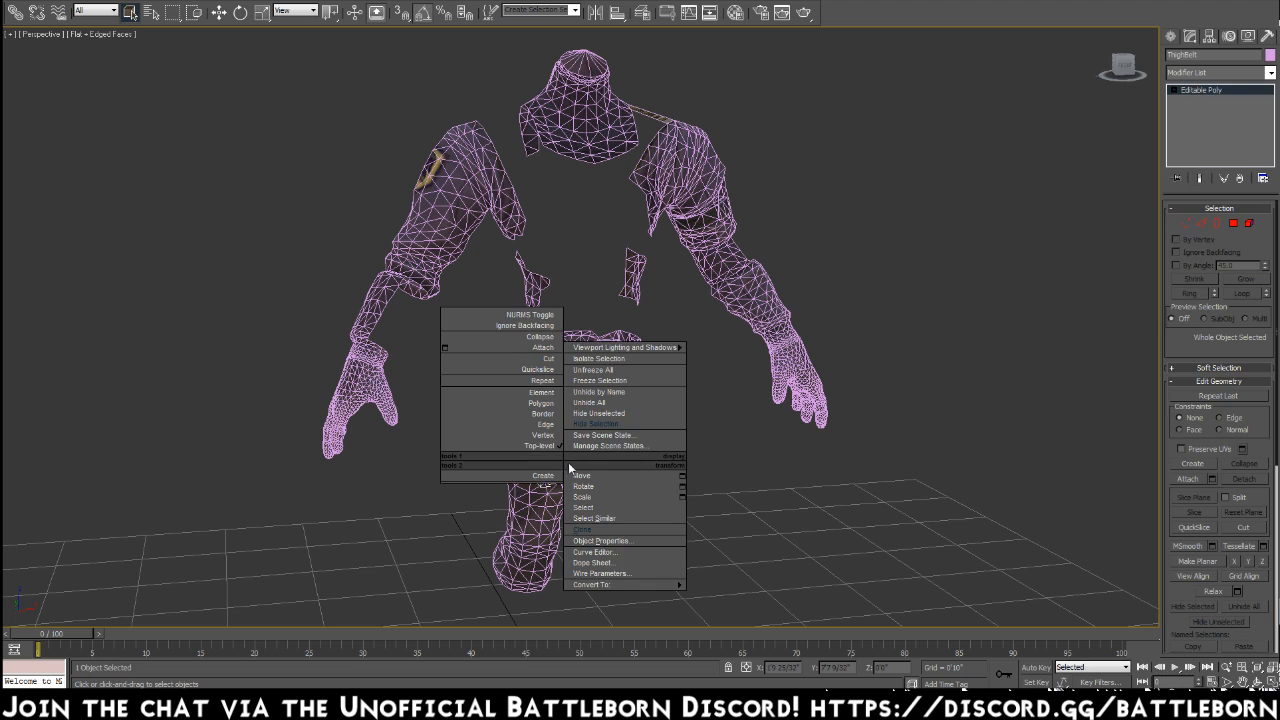
{"action": "left_click", "coordinate": [593, 424]}
{"action": "left_click", "coordinate": [702, 215]}
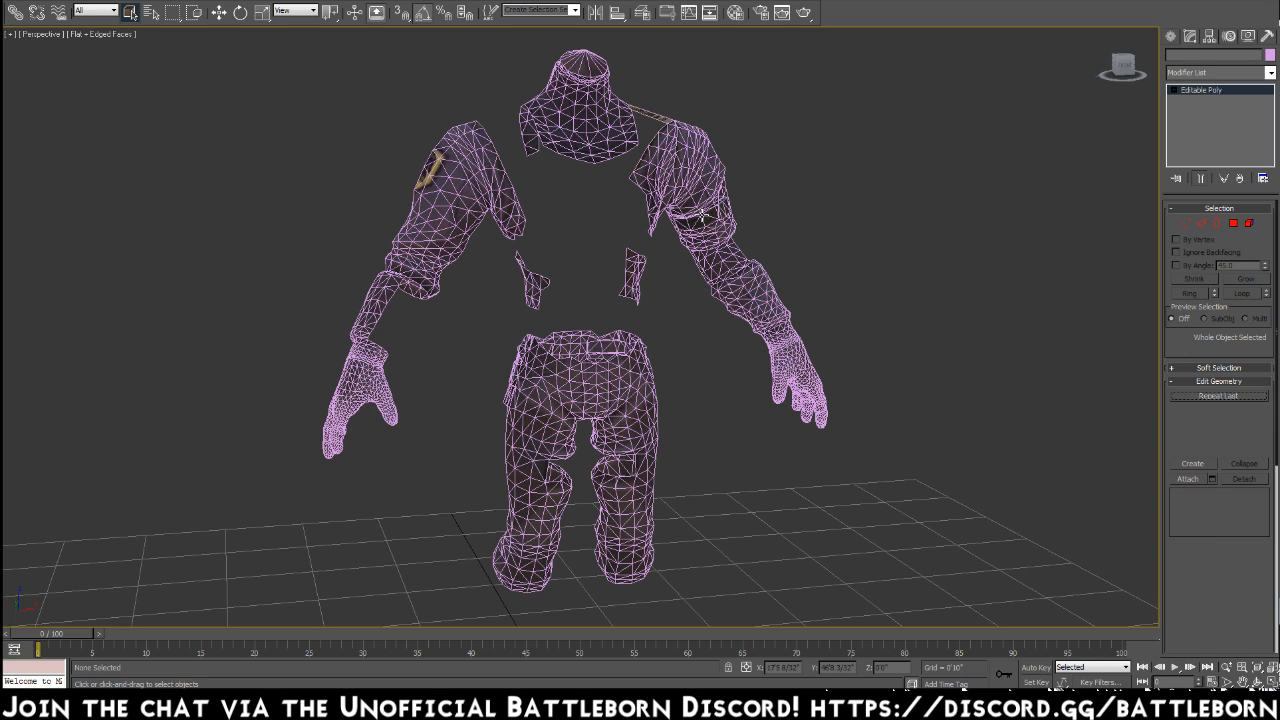
{"action": "right_click", "coordinate": [702, 212]}
{"action": "left_click", "coordinate": [725, 180]}
Hide the HipBelt and the remaining accessory at the front of the hips
{"action": "left_click", "coordinate": [692, 190]}
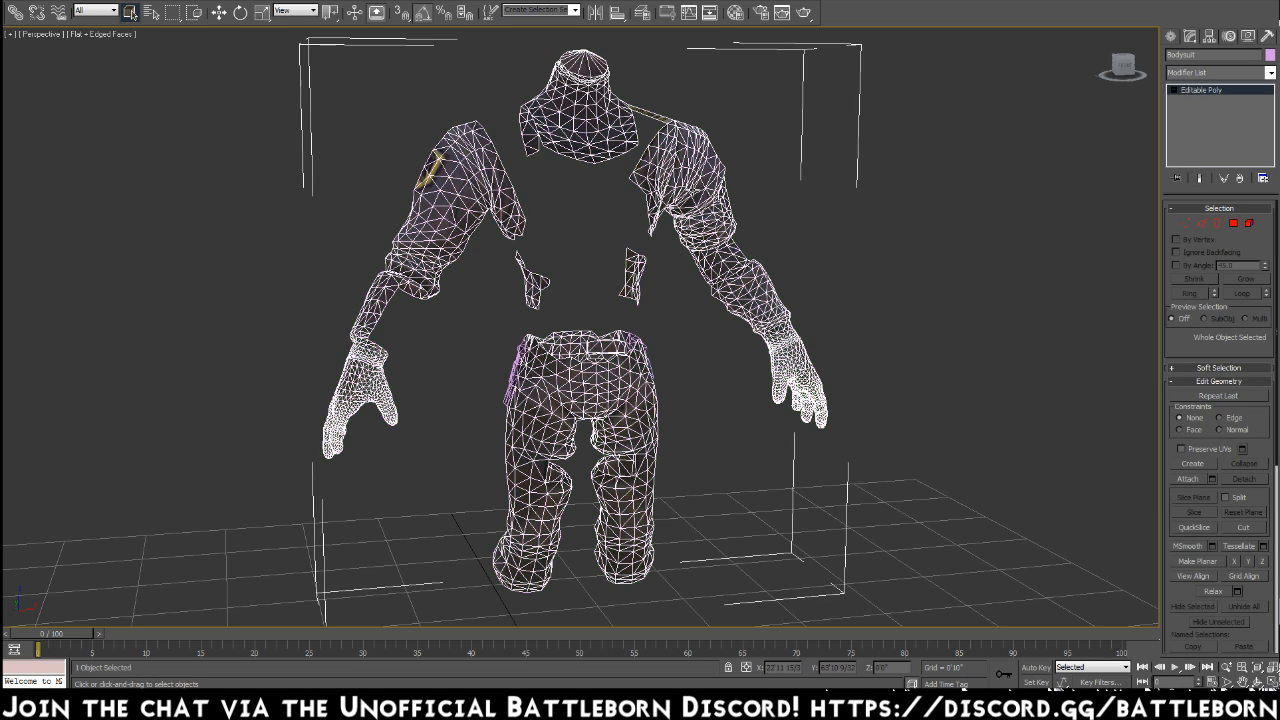
{"action": "middle_click_drag", "start_coordinate": [752, 376], "coordinate": [670, 376], "text": "alt"}
{"action": "left_click", "coordinate": [641, 381]}
{"action": "right_click", "coordinate": [641, 381]}
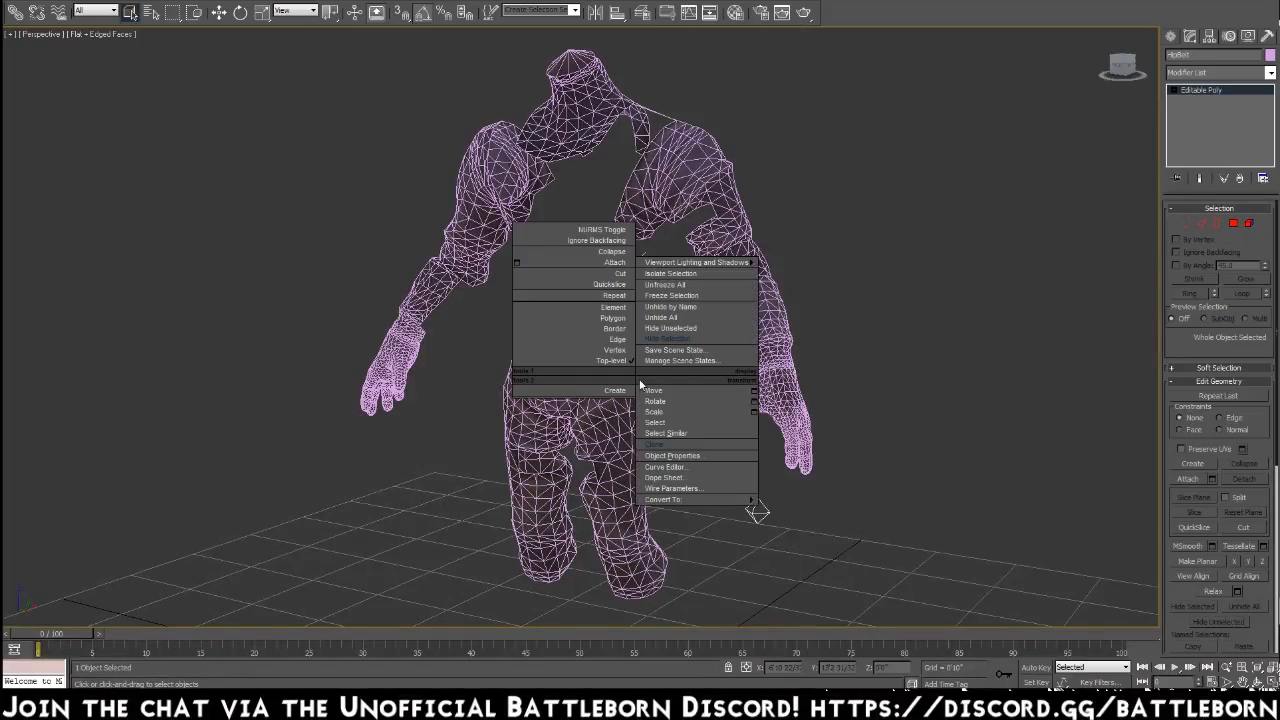
{"action": "left_click", "coordinate": [664, 345]}
{"action": "middle_click_drag", "start_coordinate": [596, 432], "coordinate": [748, 432], "text": "alt"}
{"action": "middle_click_drag", "start_coordinate": [643, 410], "coordinate": [751, 443], "text": "alt"}
{"action": "left_click", "coordinate": [566, 378]}
{"action": "right_click", "coordinate": [564, 378]}
{"action": "left_click", "coordinate": [600, 340]}
Select the Bodysuit and examine the mesh density of its hand and fingers up close
{"action": "left_click", "coordinate": [589, 400]}
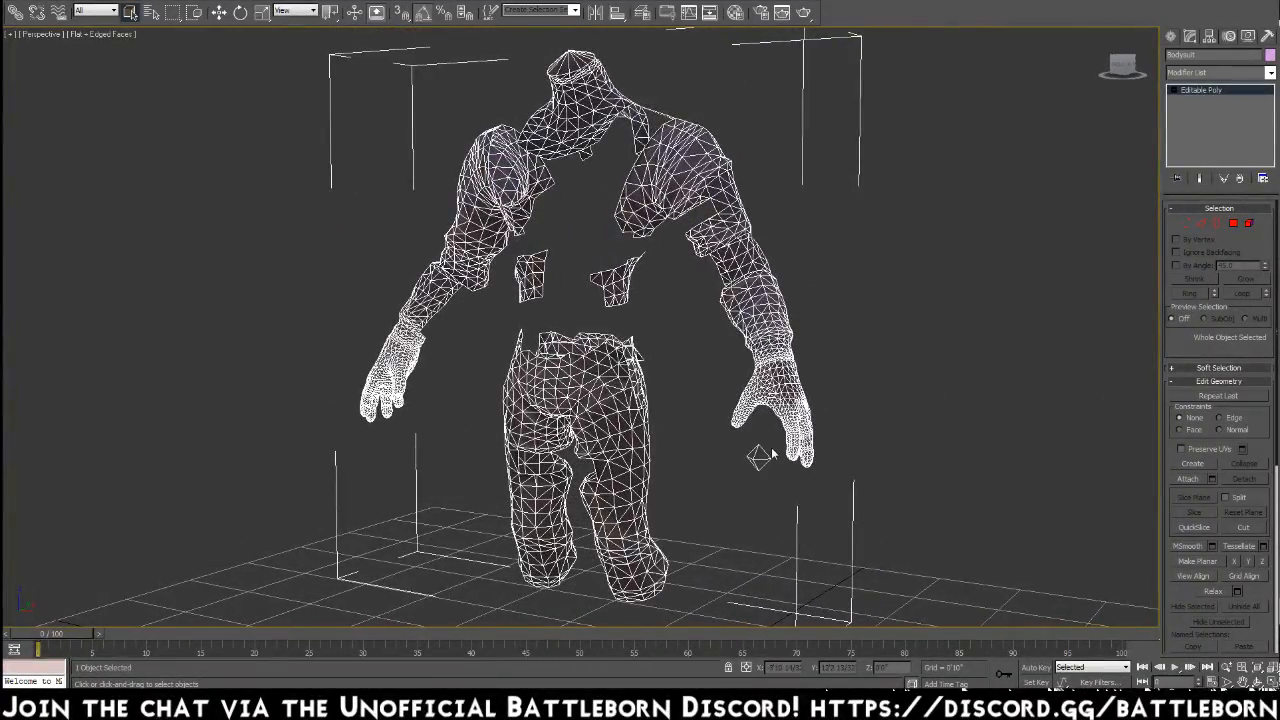
{"action": "scroll", "coordinate": [776, 453], "scroll_direction": "up", "scroll_amount": 3}
{"action": "middle_click_drag", "start_coordinate": [890, 546], "coordinate": [632, 362]}
{"action": "scroll", "coordinate": [632, 362], "scroll_direction": "up", "scroll_amount": 3}
{"action": "middle_click_drag", "start_coordinate": [912, 408], "coordinate": [668, 397]}
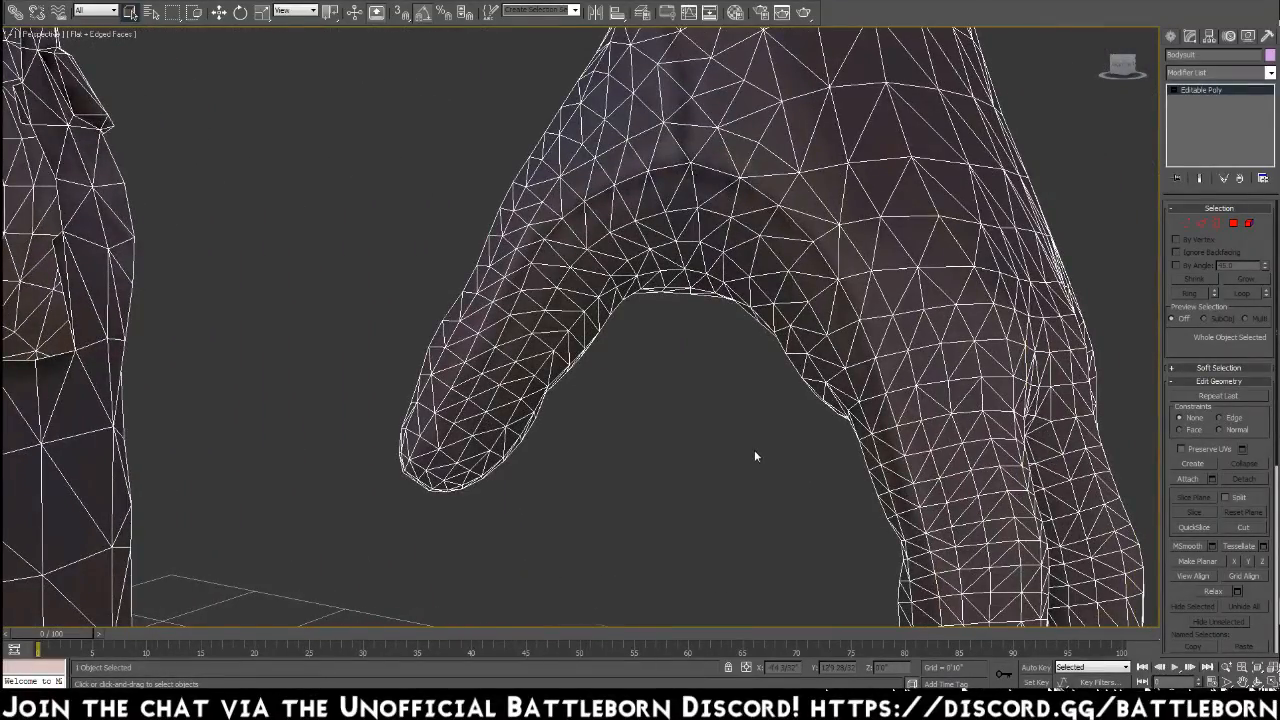
{"action": "scroll", "coordinate": [754, 449], "scroll_direction": "down", "scroll_amount": 3}
{"action": "middle_click_drag", "start_coordinate": [760, 457], "coordinate": [783, 431], "text": "alt"}
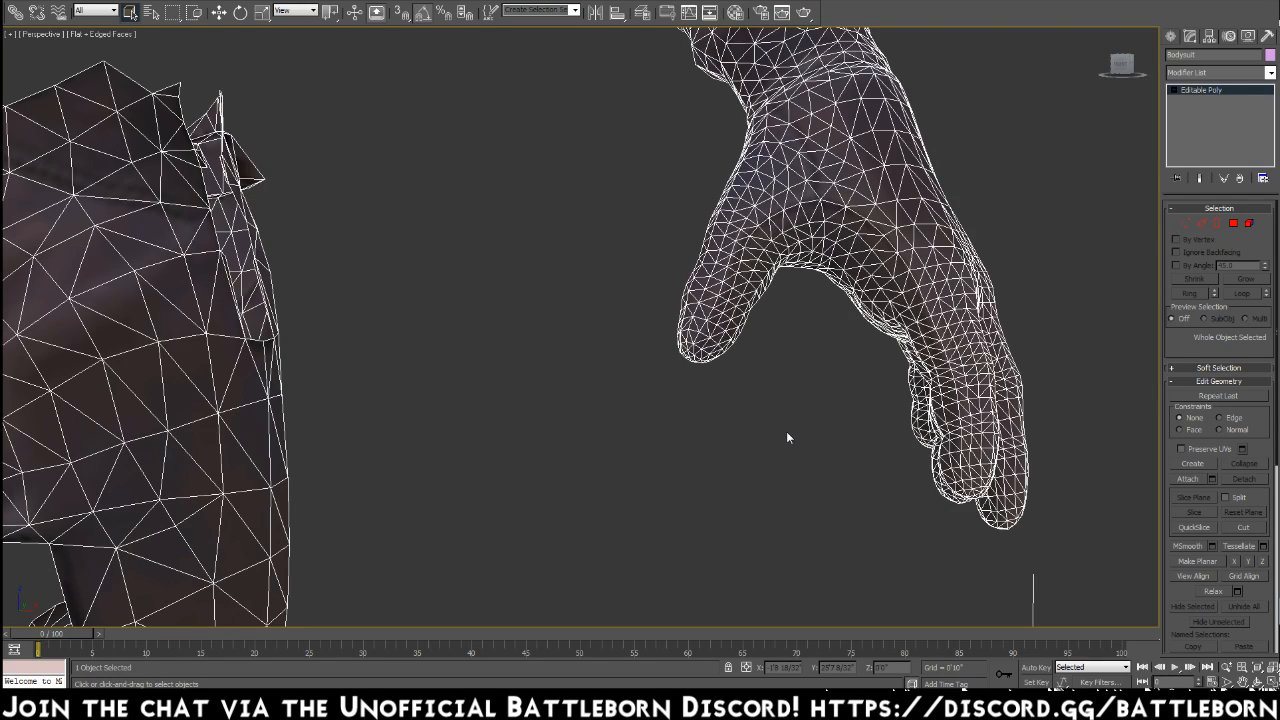
{"action": "key", "text": "z"}
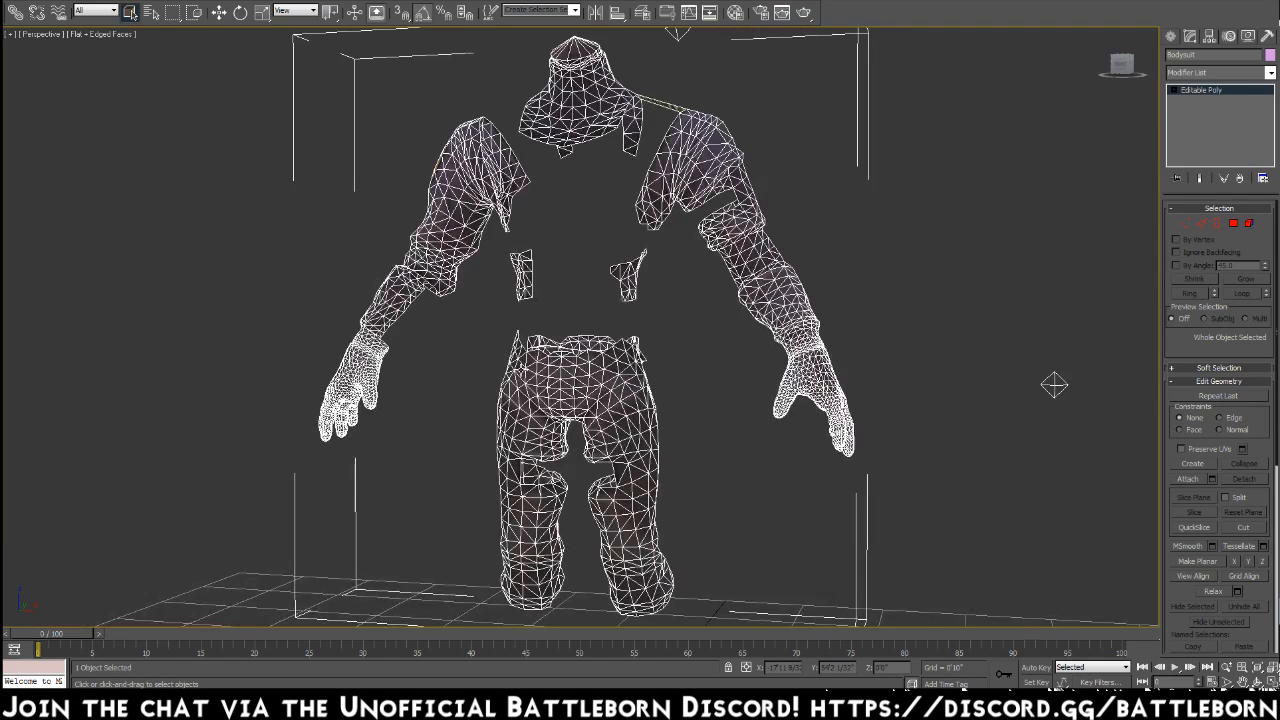
View the Bodysuit without edged faces and check its small waist fragment at Element level
{"action": "left_click", "coordinate": [96, 33]}
{"action": "left_click", "coordinate": [145, 109]}
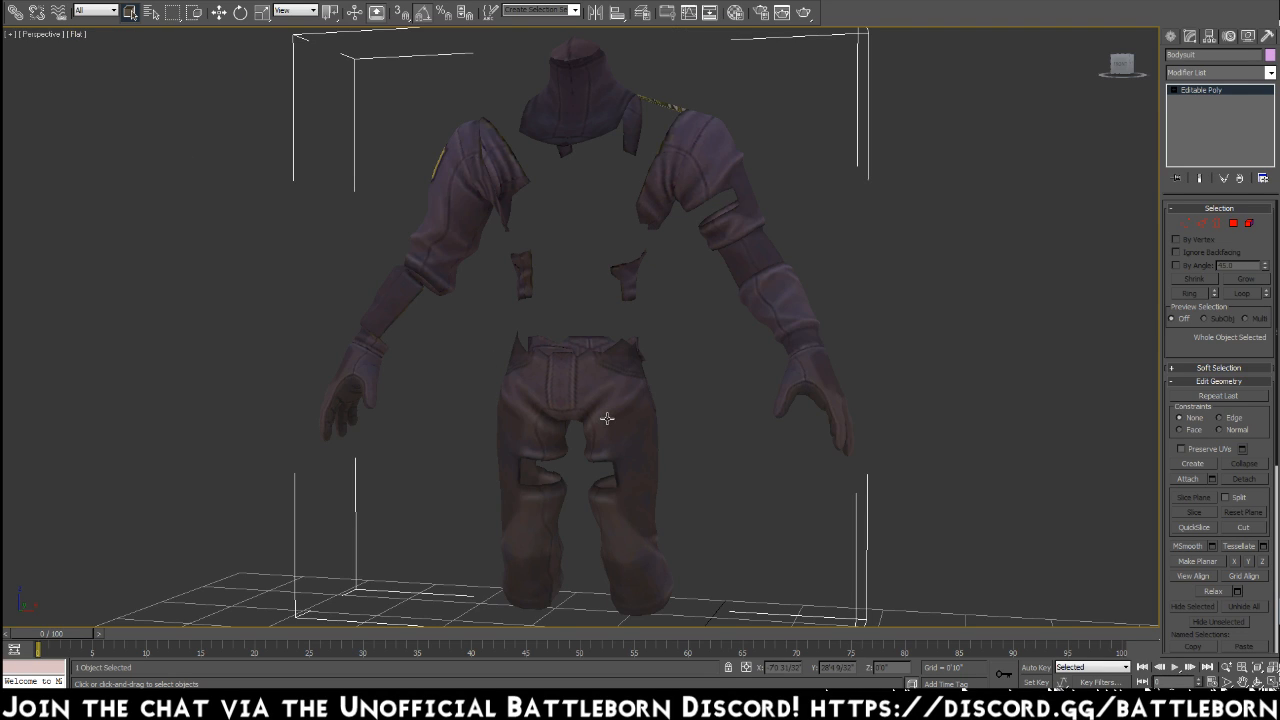
{"action": "left_click", "coordinate": [1250, 224]}
{"action": "left_click", "coordinate": [531, 272]}
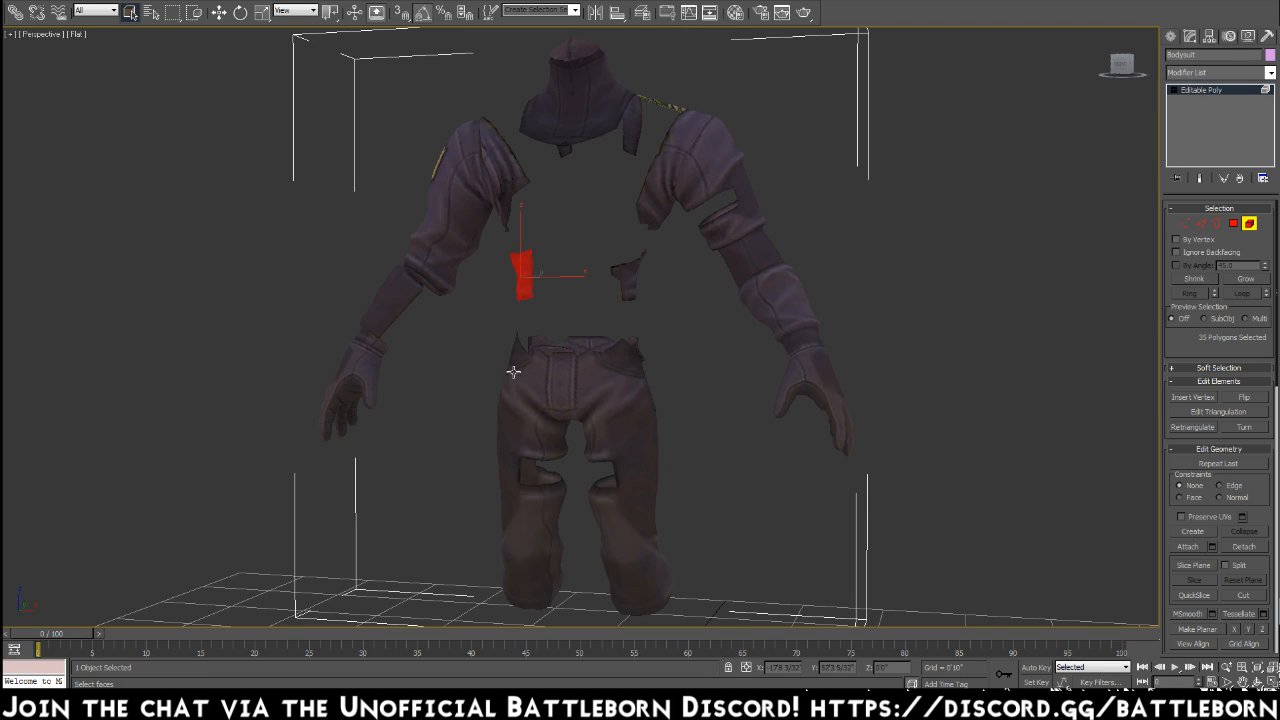
{"action": "left_click", "coordinate": [396, 490]}
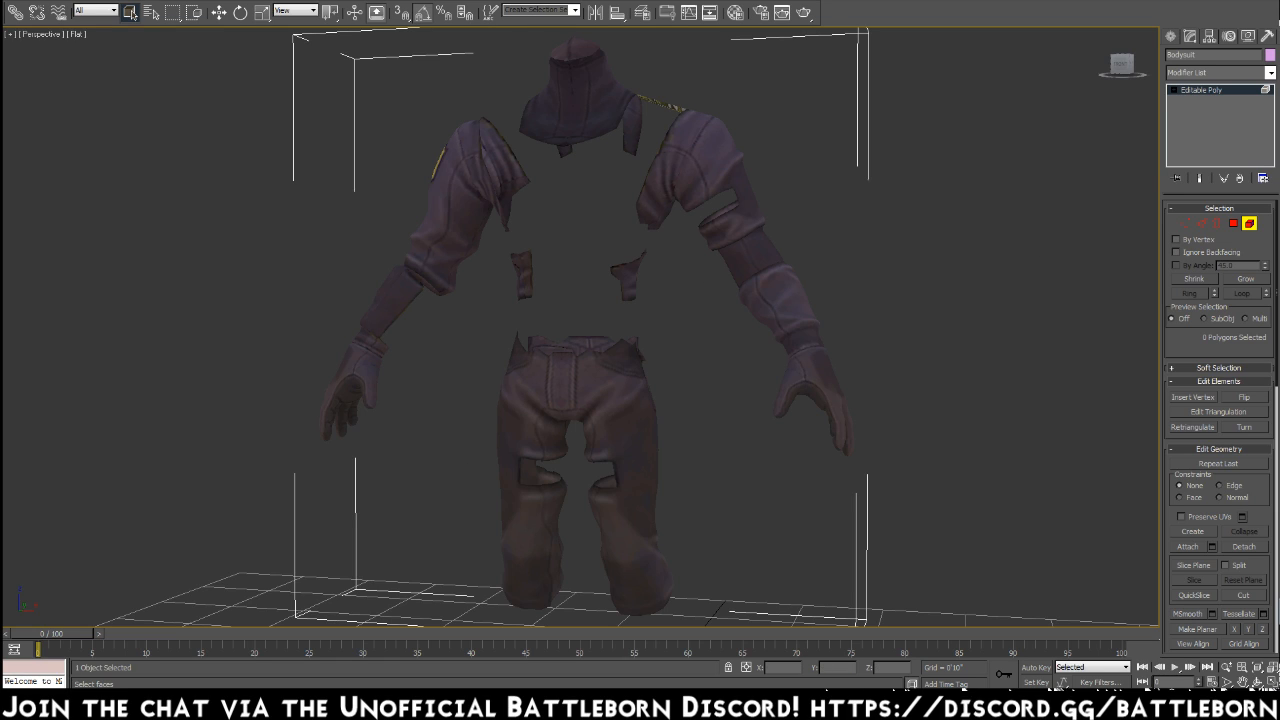
Show edged faces and, at Edge level, select the next pair of facing open edges between the chest and sleeve at the partly bridged shoulder
{"action": "left_click", "coordinate": [1202, 224]}
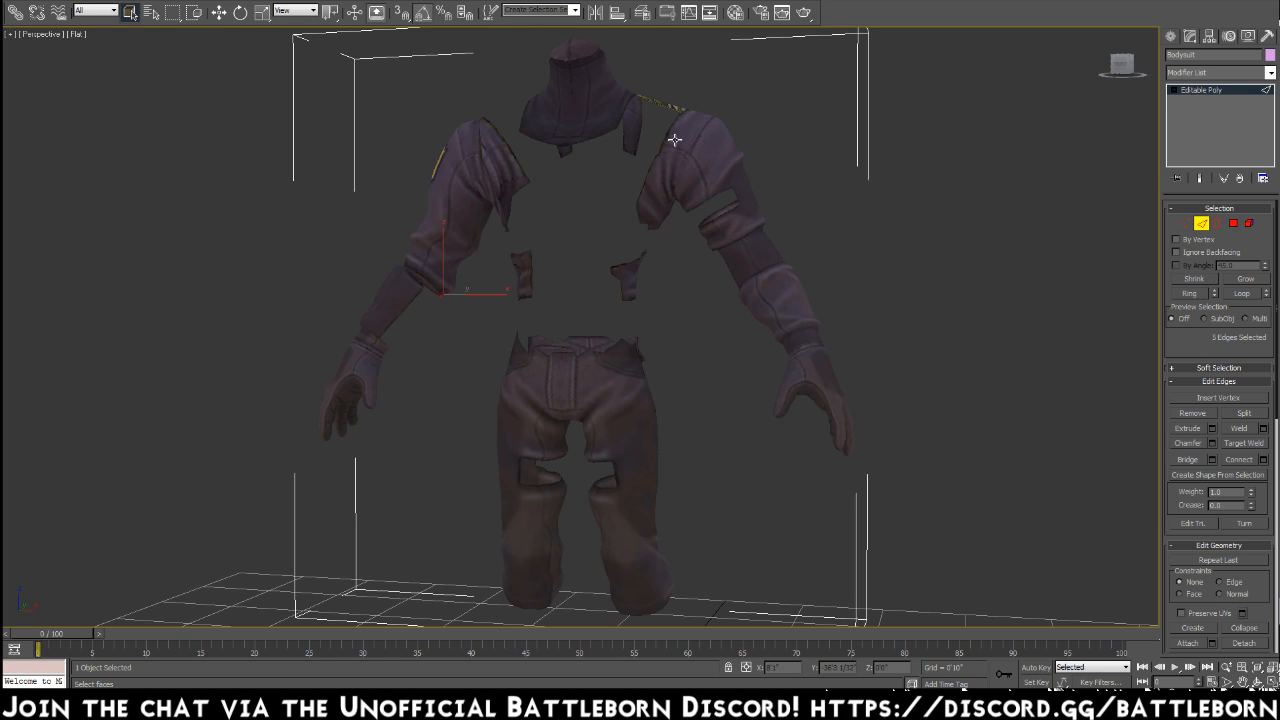
{"action": "left_click", "coordinate": [77, 34]}
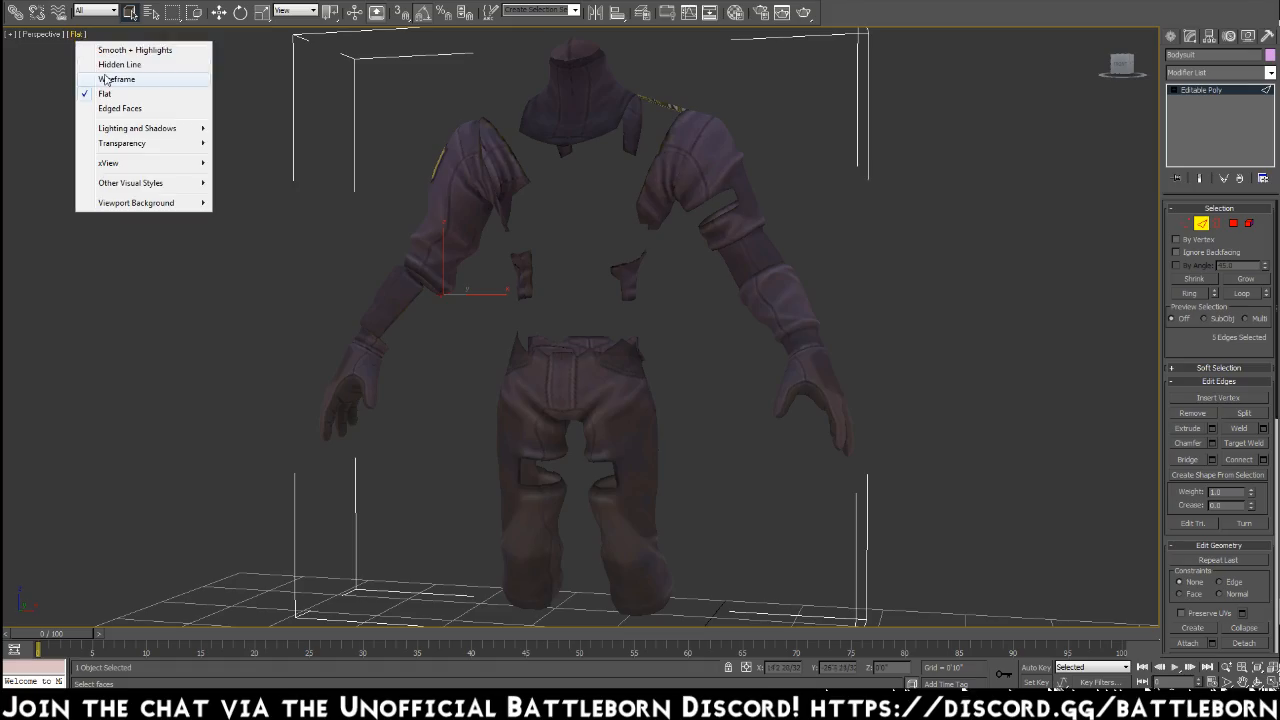
{"action": "left_click", "coordinate": [112, 108]}
{"action": "middle_click_drag", "start_coordinate": [780, 182], "coordinate": [755, 238], "text": "alt"}
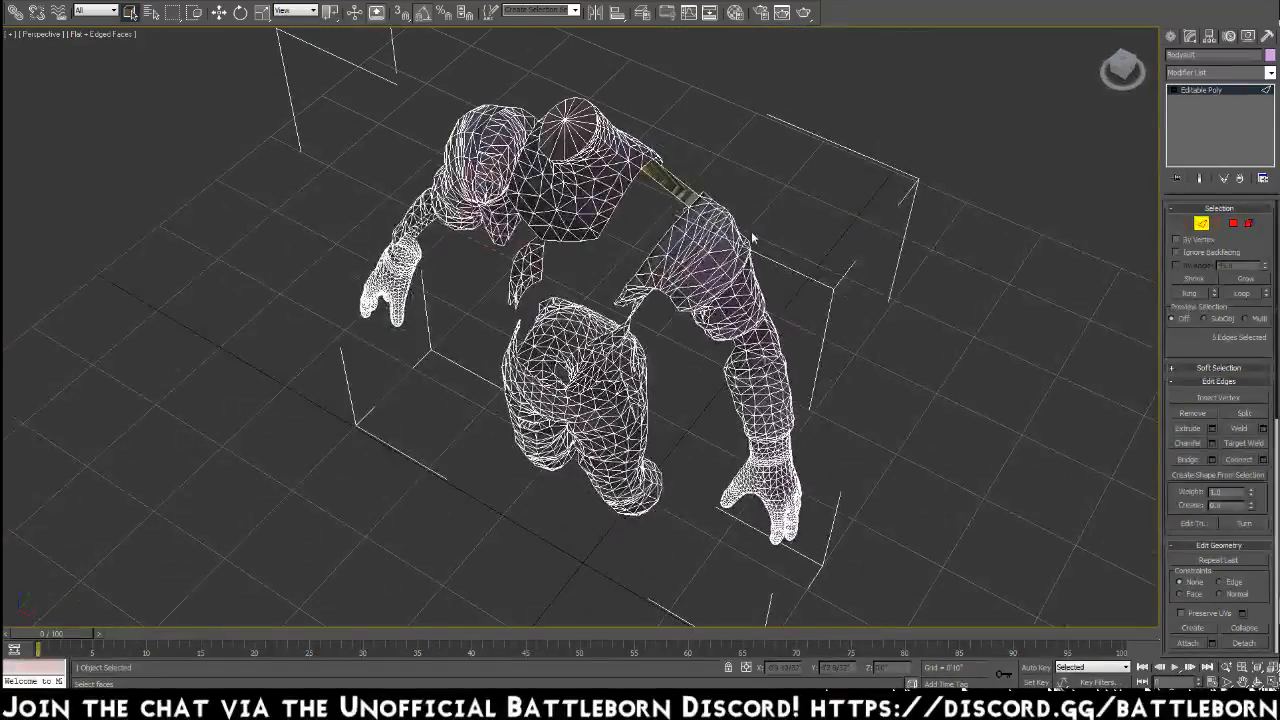
{"action": "scroll", "coordinate": [734, 214], "scroll_direction": "up", "scroll_amount": 6}
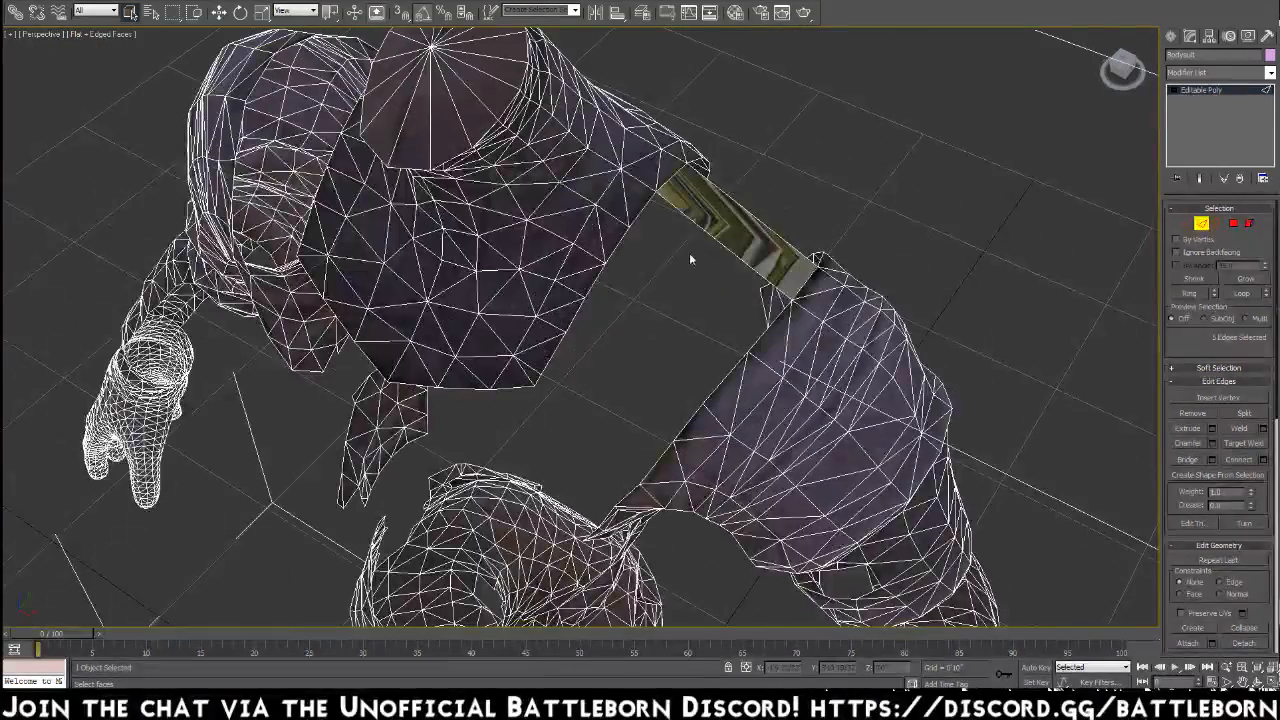
{"action": "left_click", "coordinate": [642, 211]}
{"action": "left_click", "coordinate": [766, 333], "text": "ctrl"}
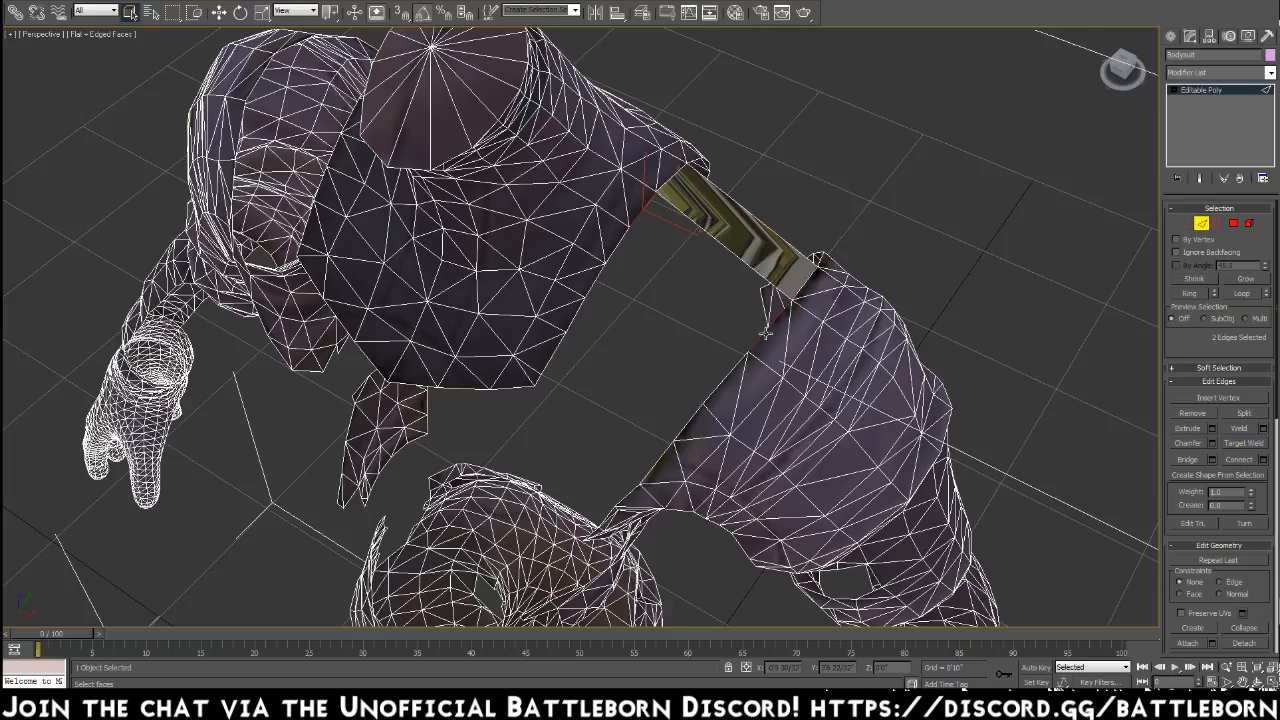
Search the 3ds Max Help for "bridge" and read the Bridge Edges Dialog topic
{"action": "left_click", "coordinate": [520, 1]}
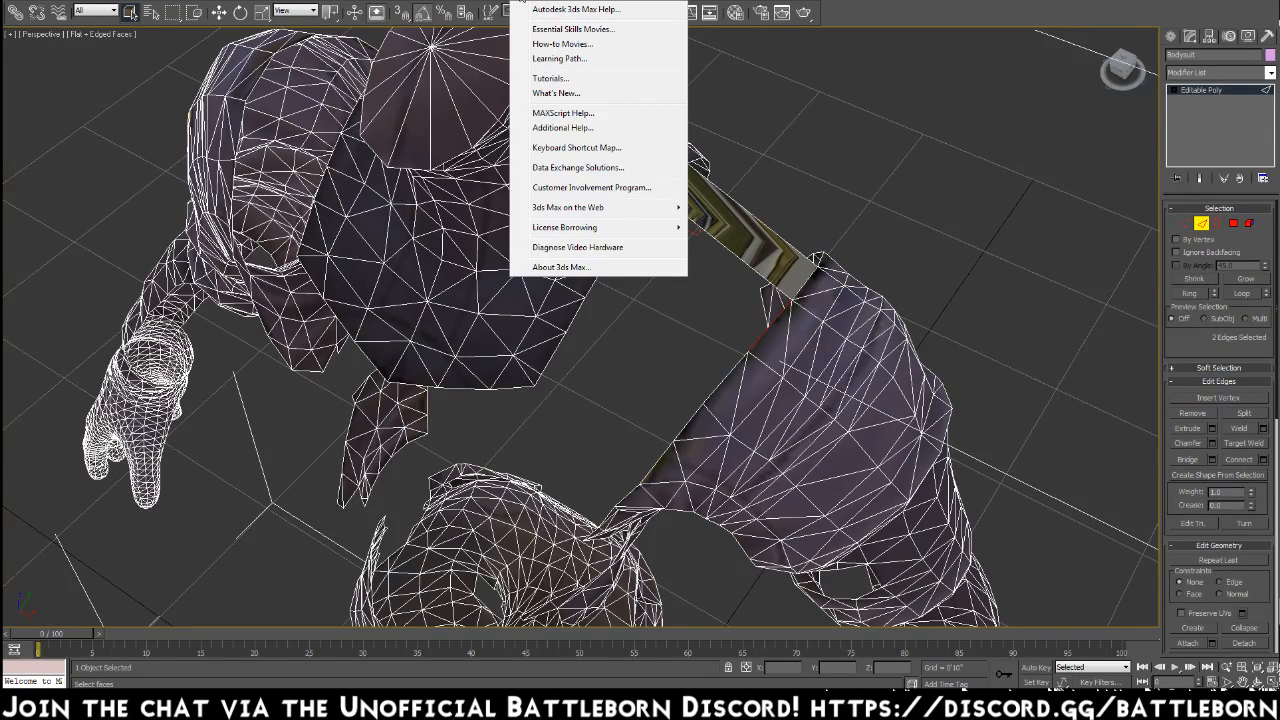
{"action": "mouse_move", "coordinate": [482, 2]}
{"action": "left_click", "coordinate": [575, 9]}
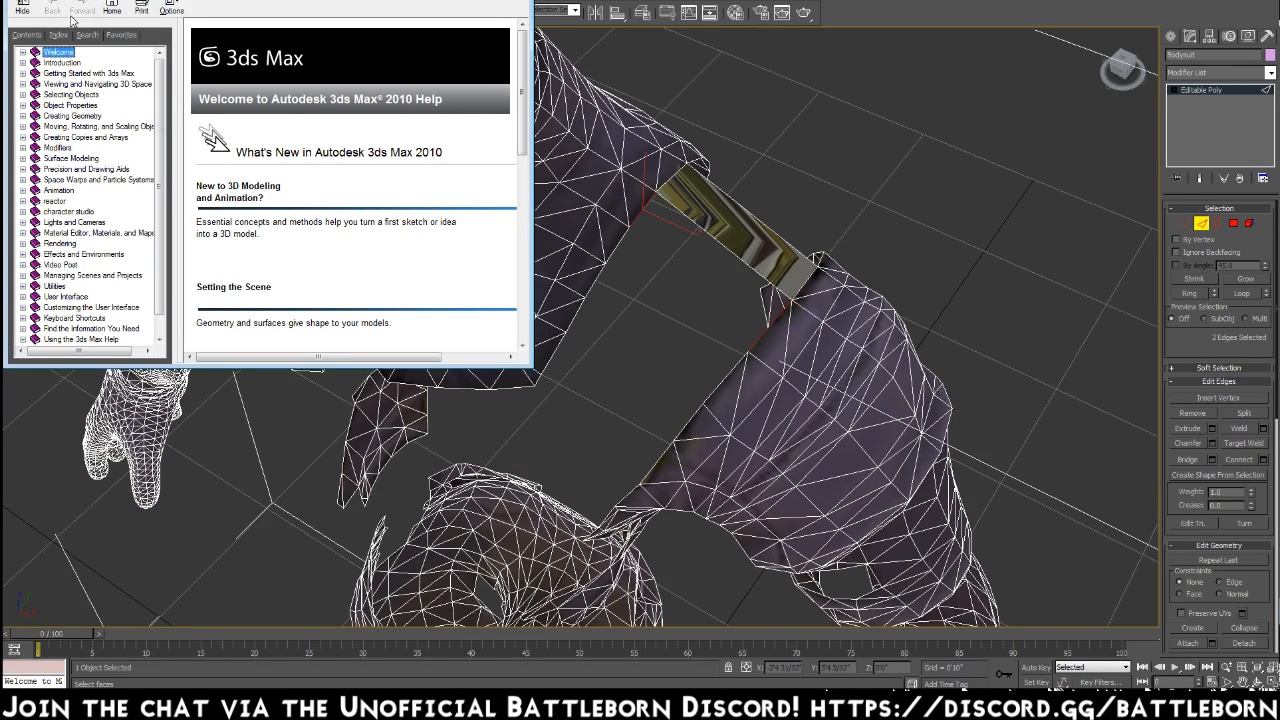
{"action": "left_click", "coordinate": [87, 35]}
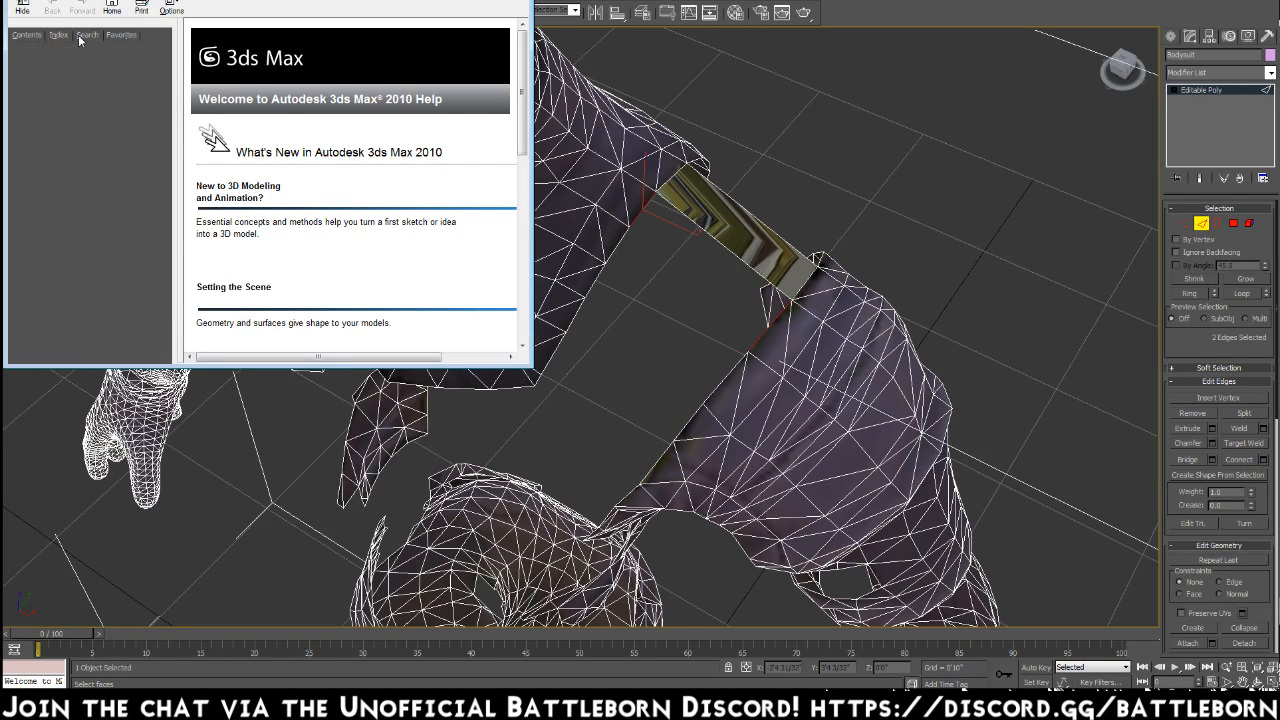
{"action": "type", "text": "b"}
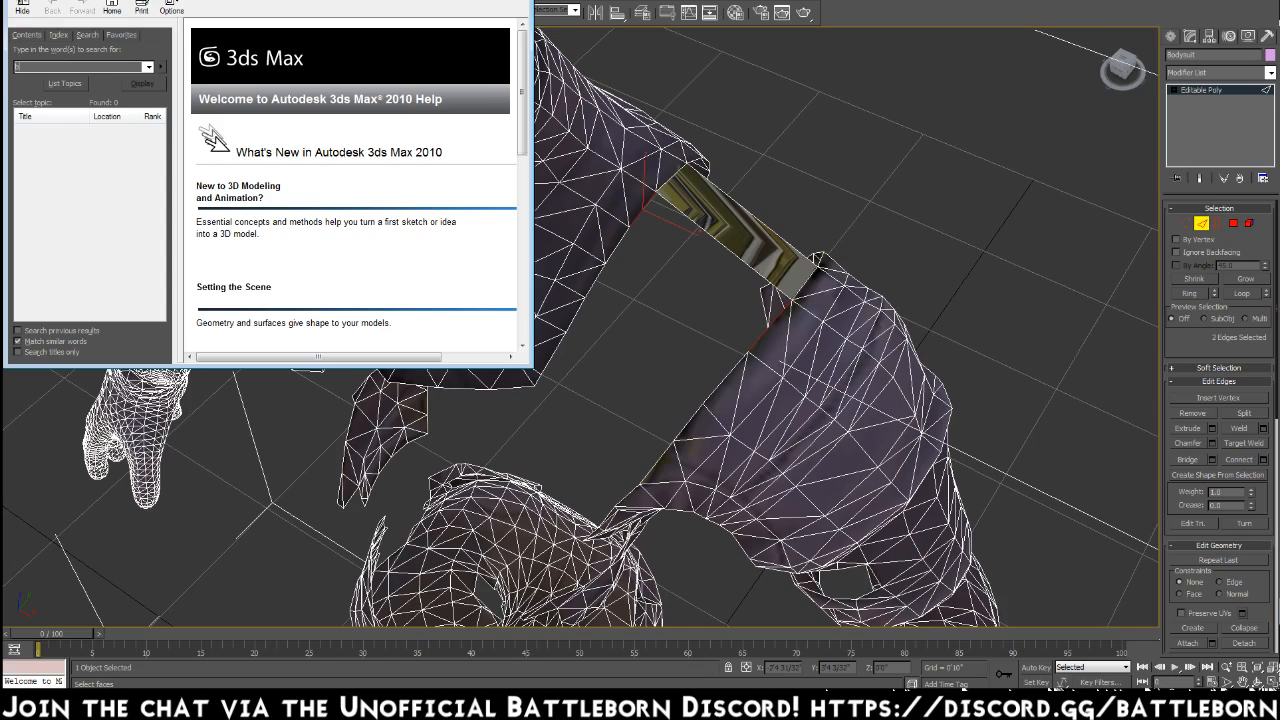
{"action": "type", "text": "ridge"}
{"action": "key", "text": "Return"}
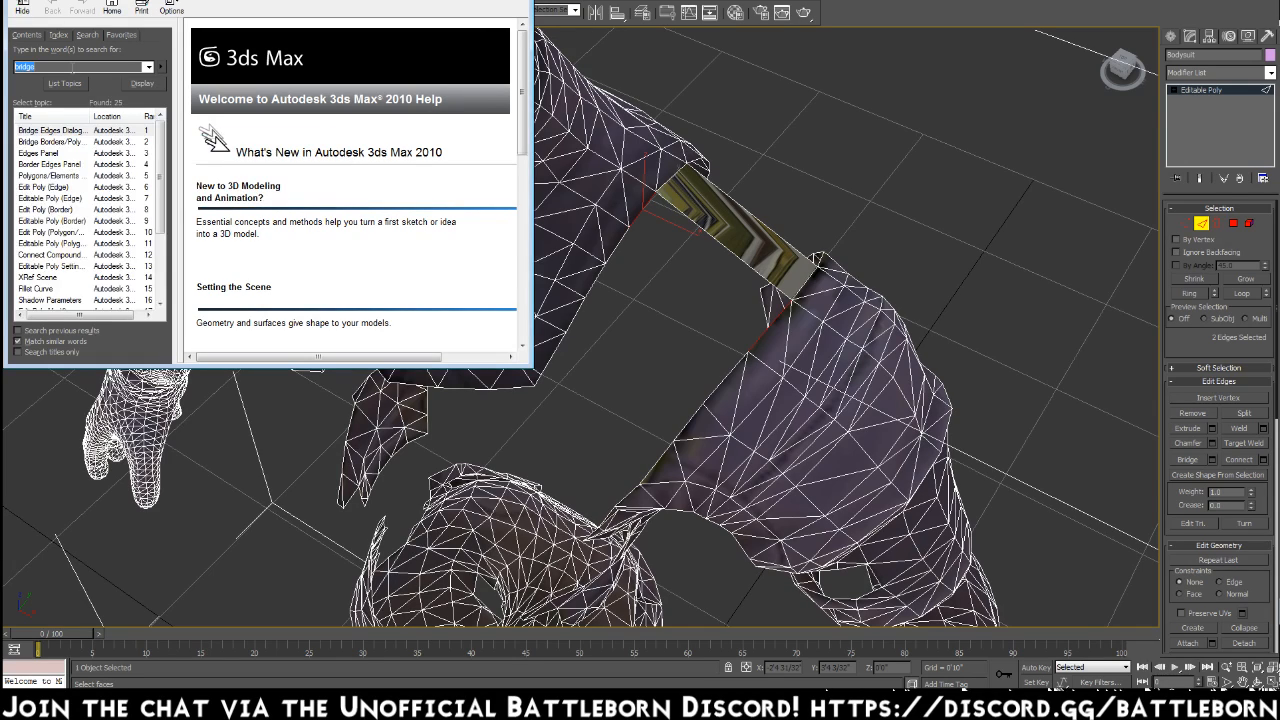
{"action": "left_click", "coordinate": [75, 132]}
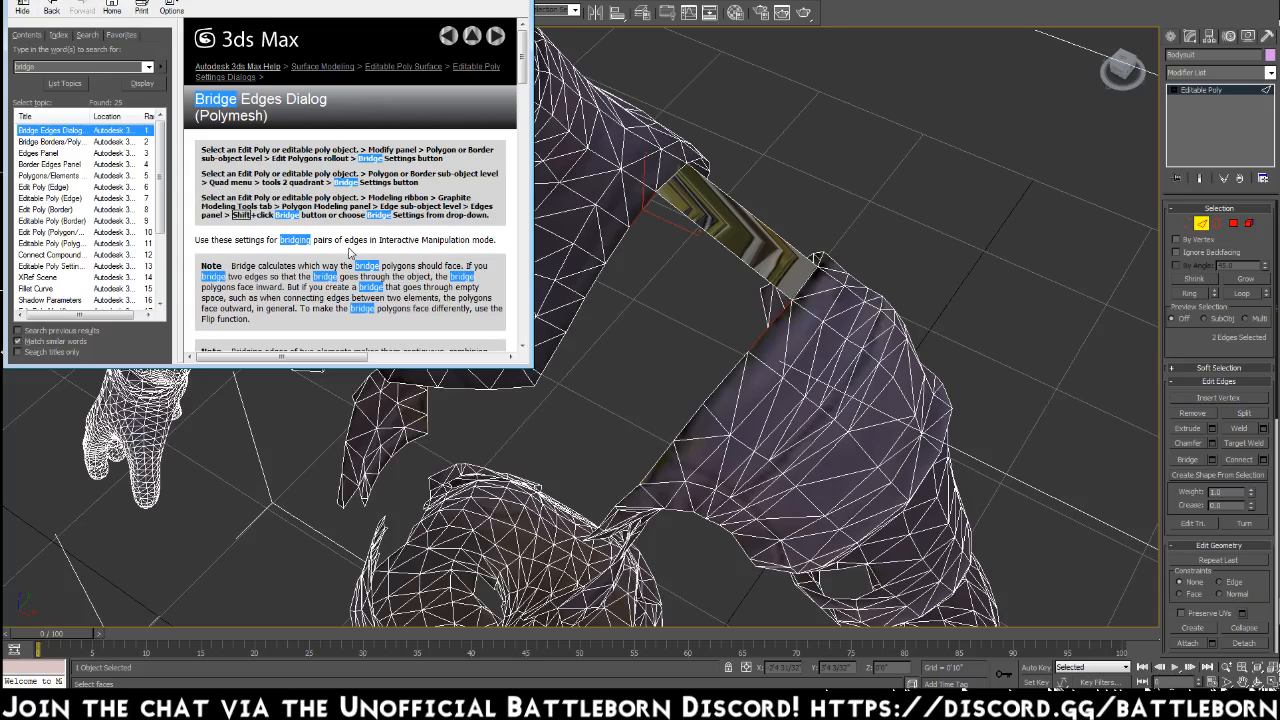
{"action": "scroll", "coordinate": [388, 229], "scroll_direction": "down", "scroll_amount": 1}
{"action": "left_click", "coordinate": [515, 1]}
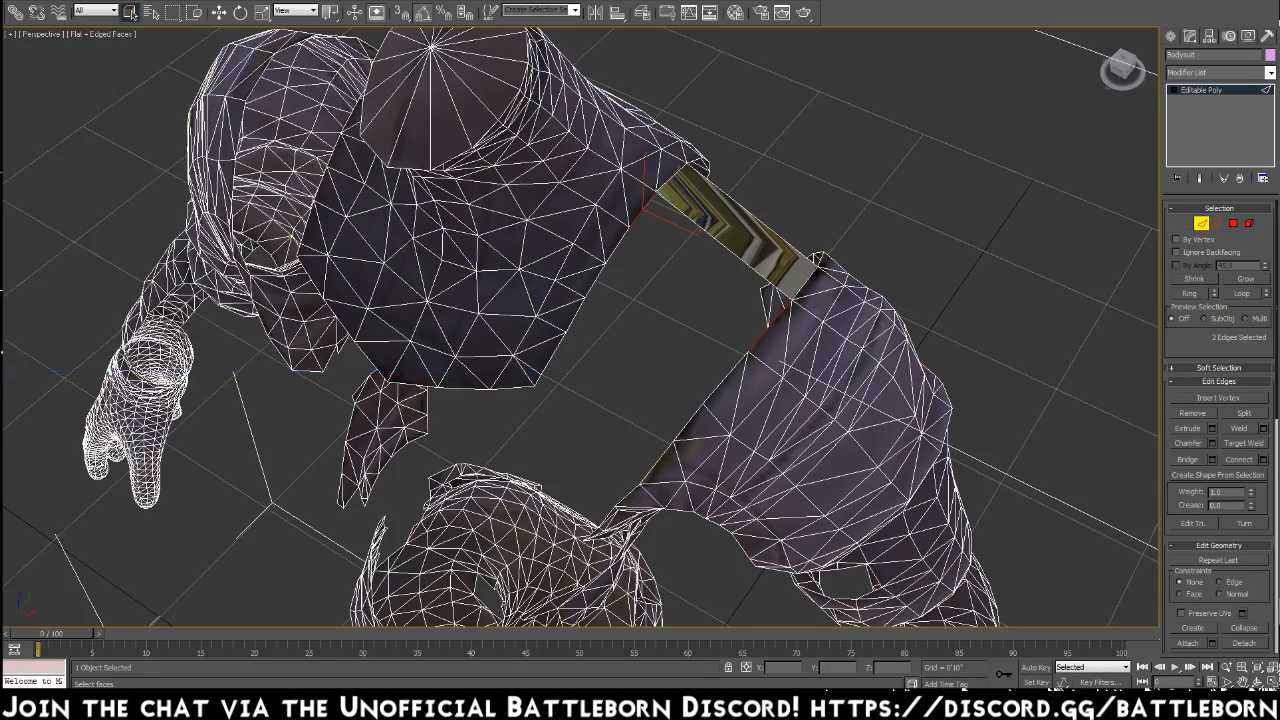
{"action": "left_click", "coordinate": [430, 1]}
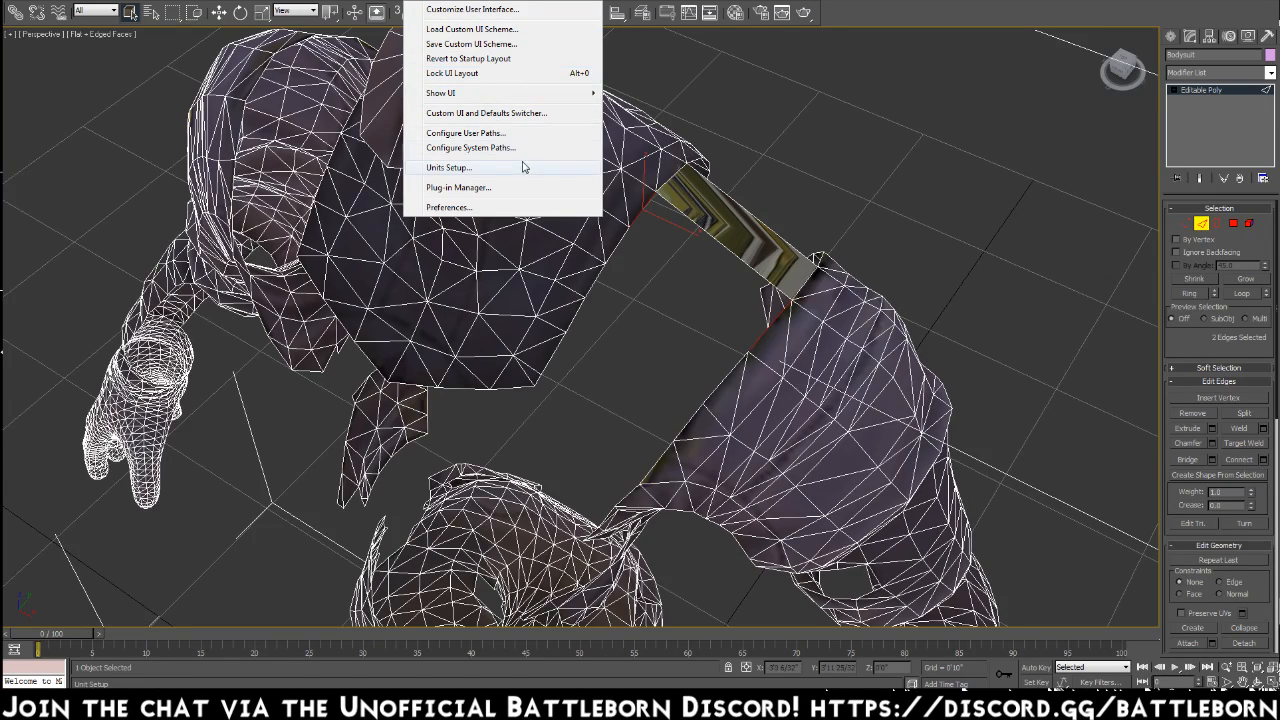
{"action": "left_click", "coordinate": [531, 207]}
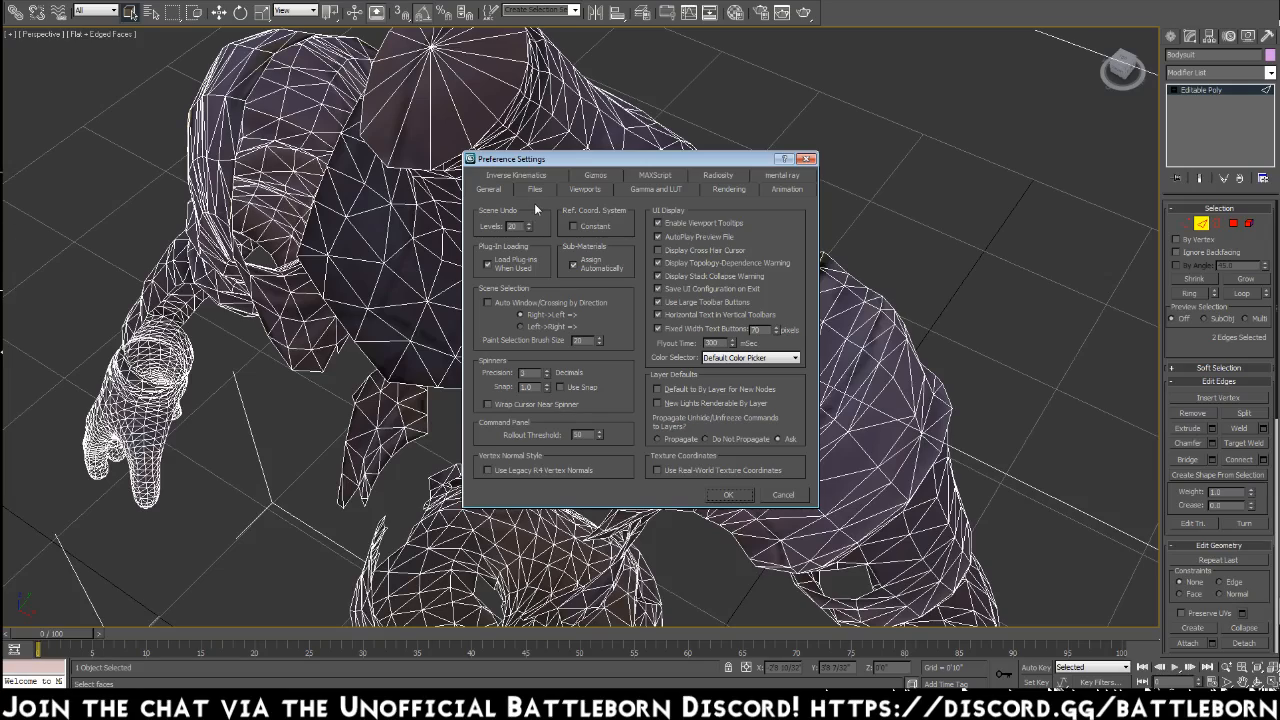
{"action": "left_click", "coordinate": [783, 495]}
Search the 3ds Max Help for "keyboard shortcuts" and read the Keyboard Shortcuts topic
{"action": "left_click", "coordinate": [525, 3]}
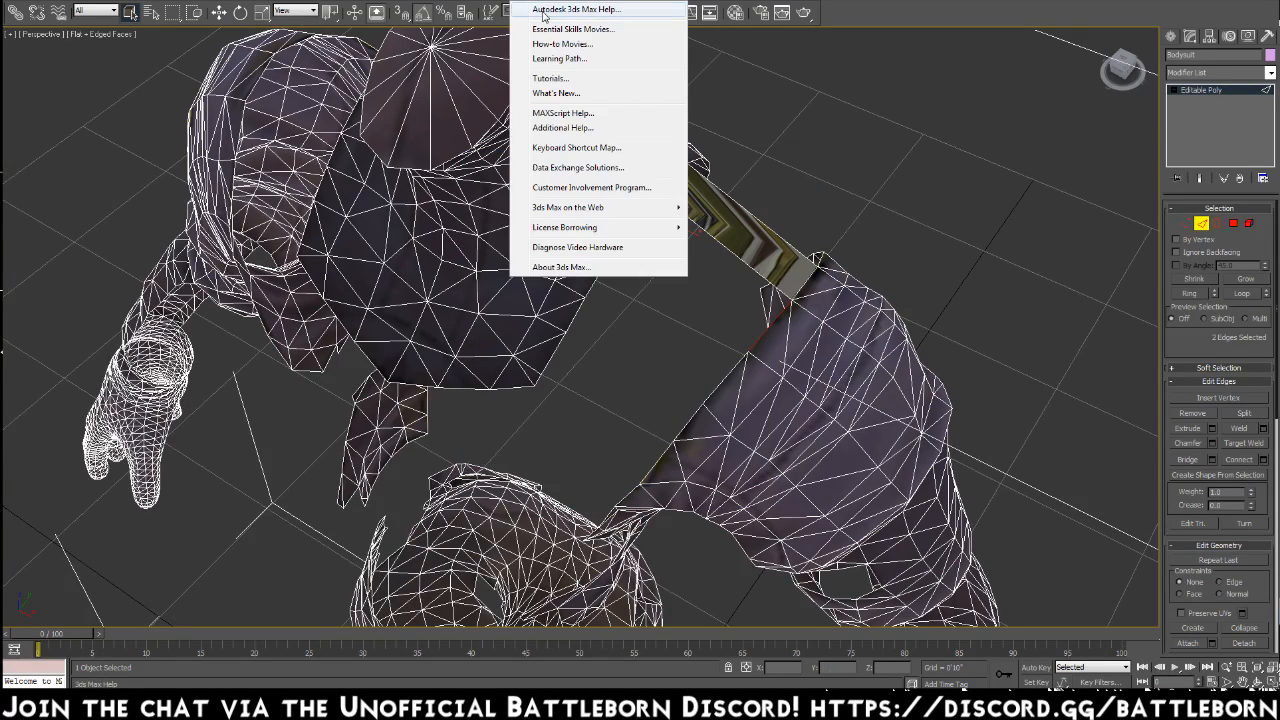
{"action": "left_click", "coordinate": [545, 12]}
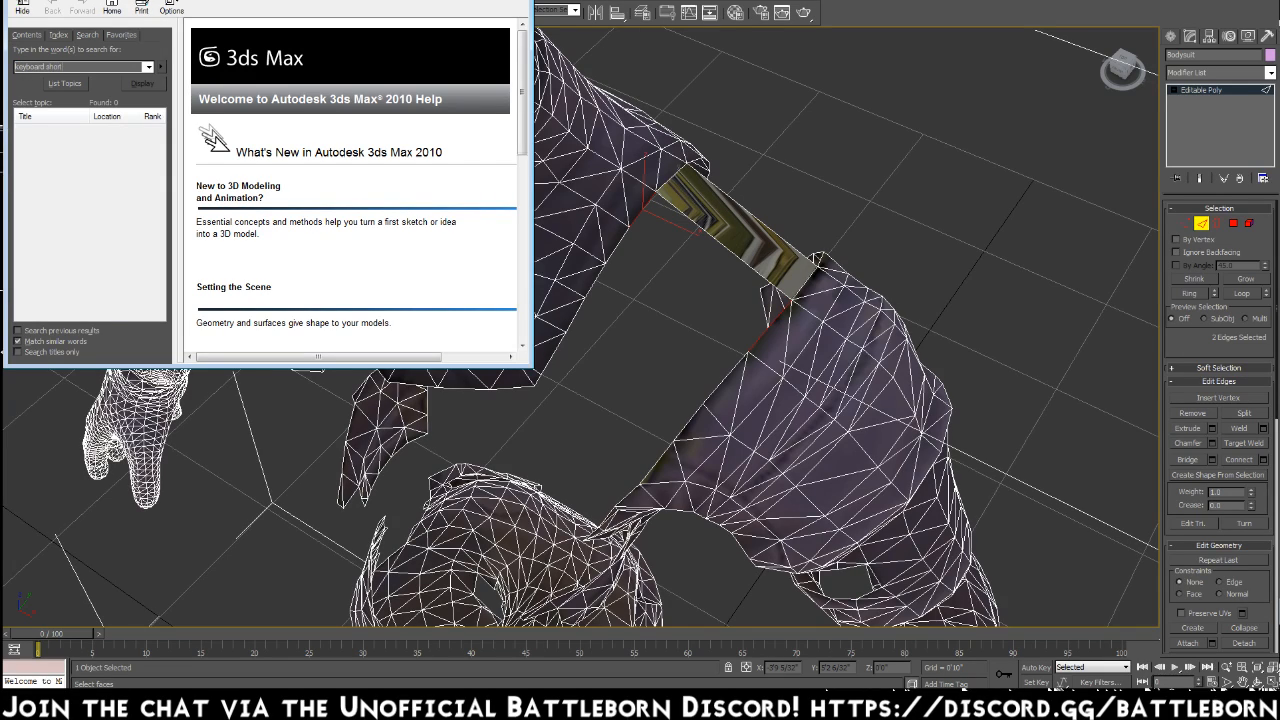
{"action": "key", "text": "Return"}
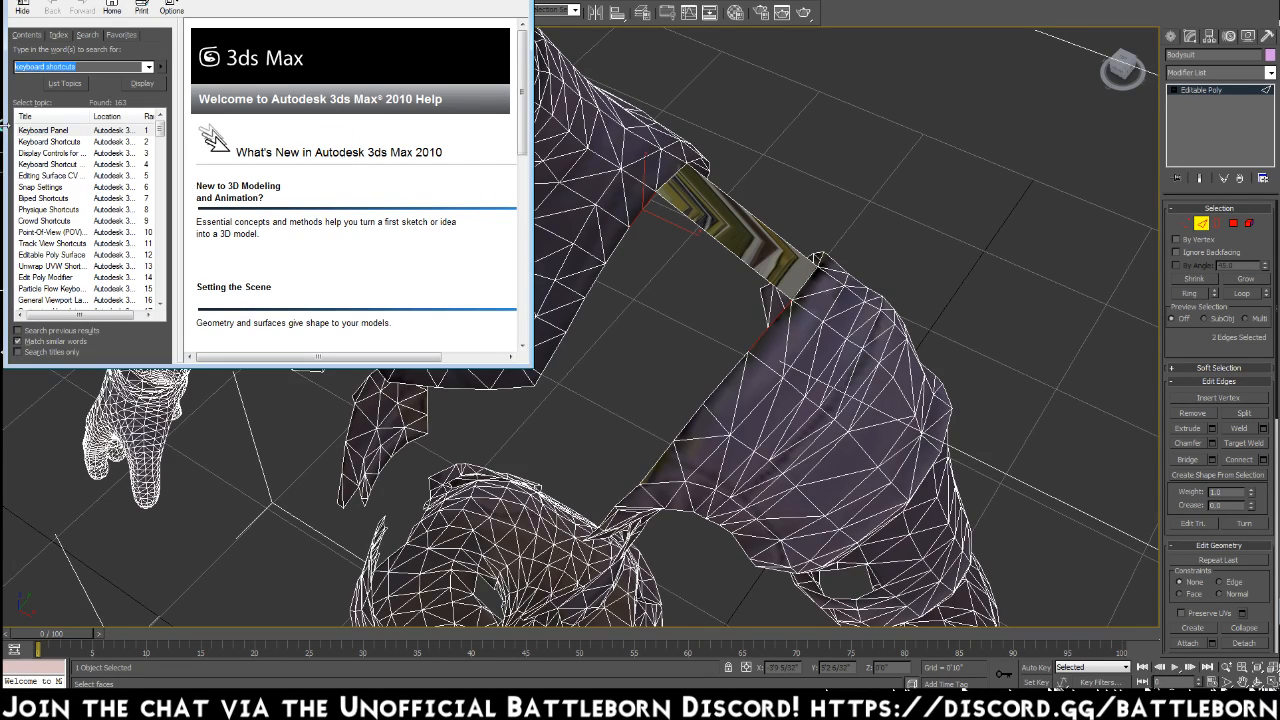
{"action": "double_click", "coordinate": [52, 142]}
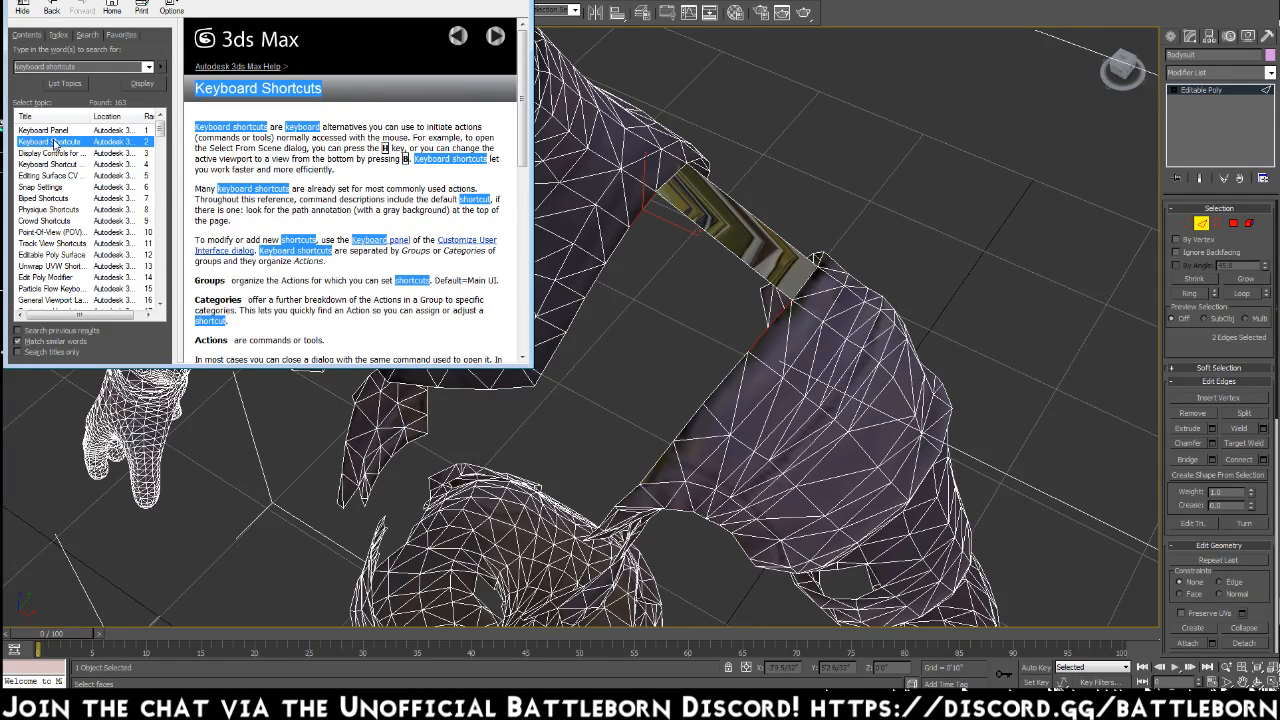
{"action": "scroll", "coordinate": [437, 180], "scroll_direction": "down", "scroll_amount": 1}
{"action": "scroll", "coordinate": [437, 180], "scroll_direction": "down", "scroll_amount": 6}
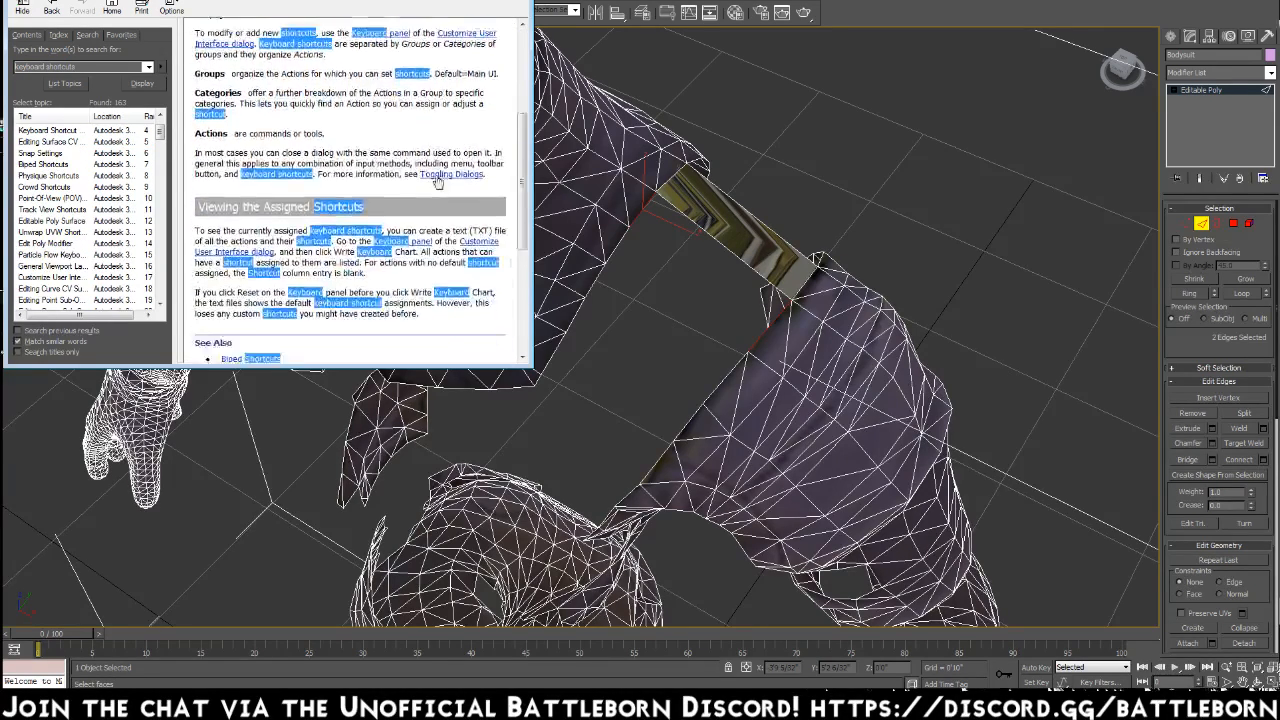
{"action": "scroll", "coordinate": [437, 180], "scroll_direction": "up", "scroll_amount": 6}
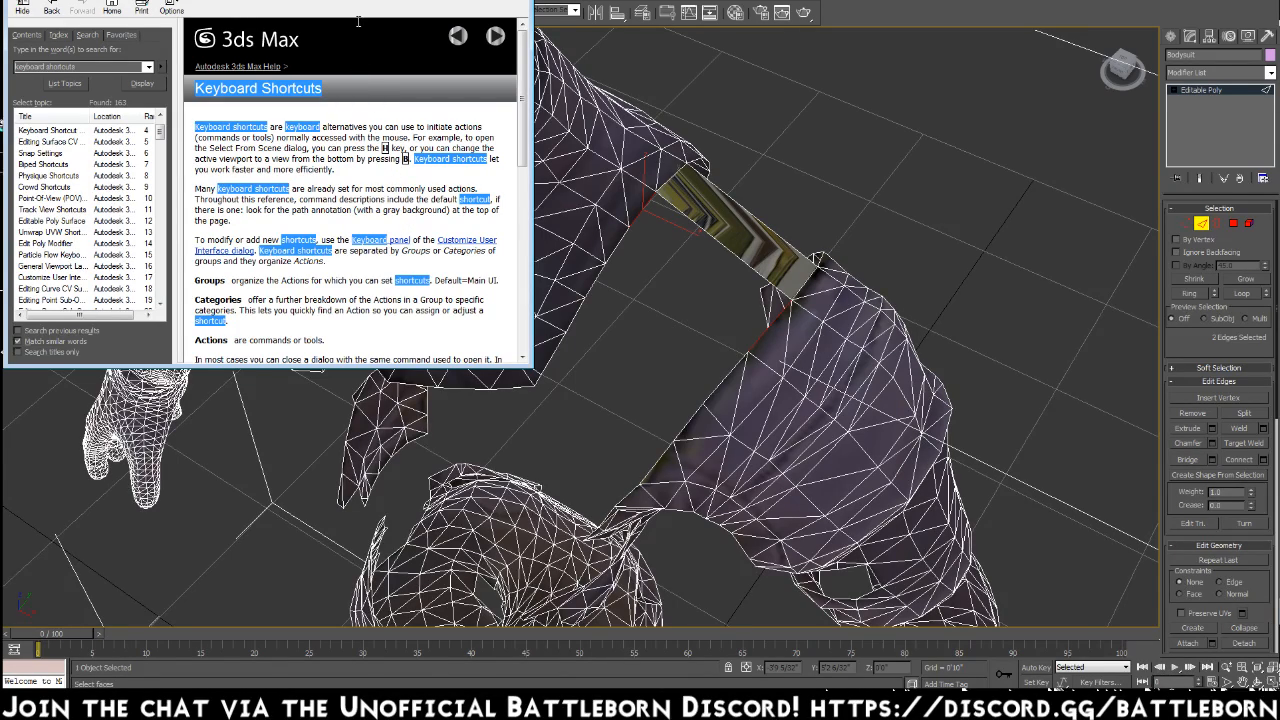
{"action": "left_click_drag", "start_coordinate": [378, 0], "coordinate": [375, 201]}
Look through the Main UI keyboard commands in Customize User Interface for a Bridge shortcut
{"action": "left_click", "coordinate": [441, 3]}
{"action": "left_click", "coordinate": [441, 4]}
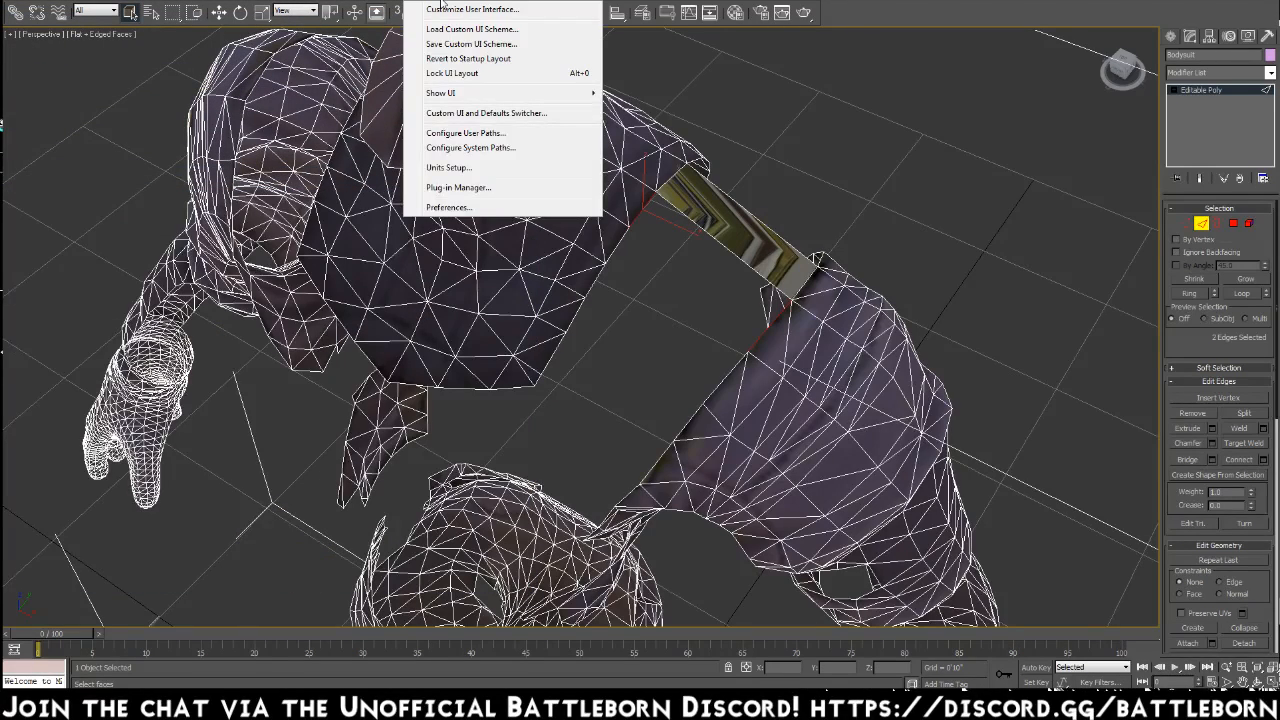
{"action": "left_click", "coordinate": [488, 10]}
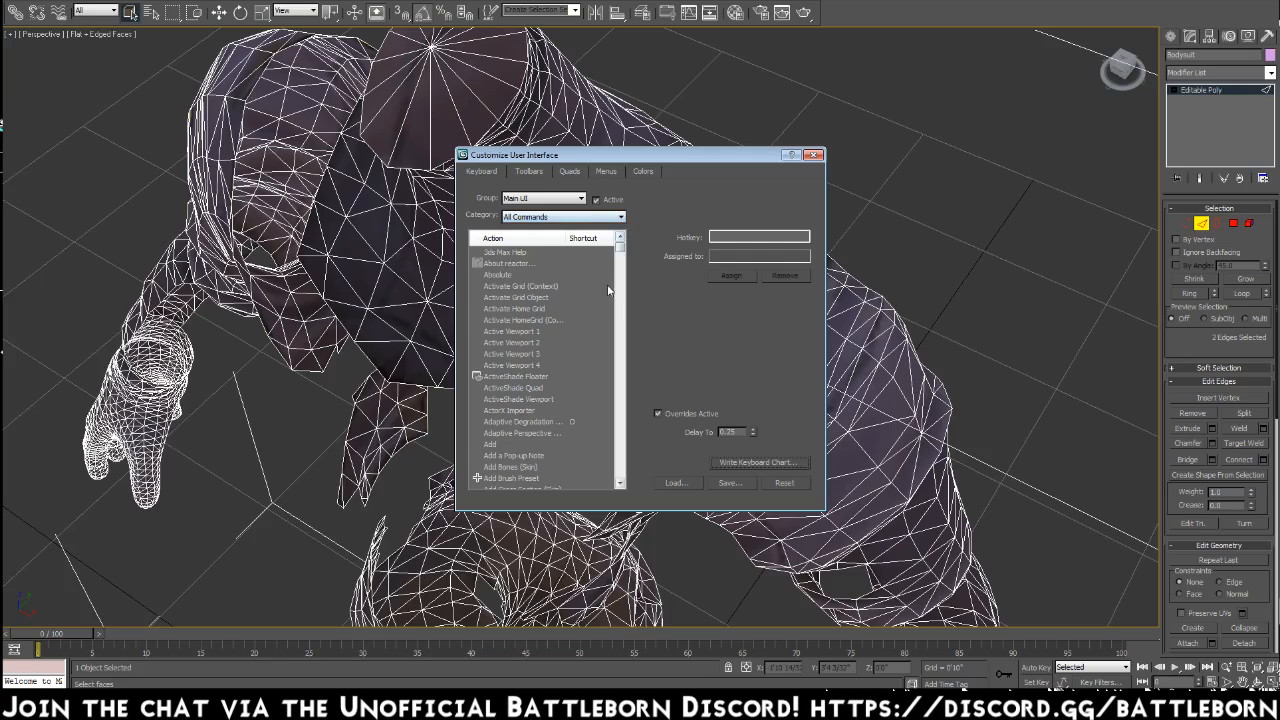
{"action": "scroll", "coordinate": [588, 404], "scroll_direction": "down", "scroll_amount": 15}
{"action": "scroll", "coordinate": [588, 403], "scroll_direction": "down", "scroll_amount": 10}
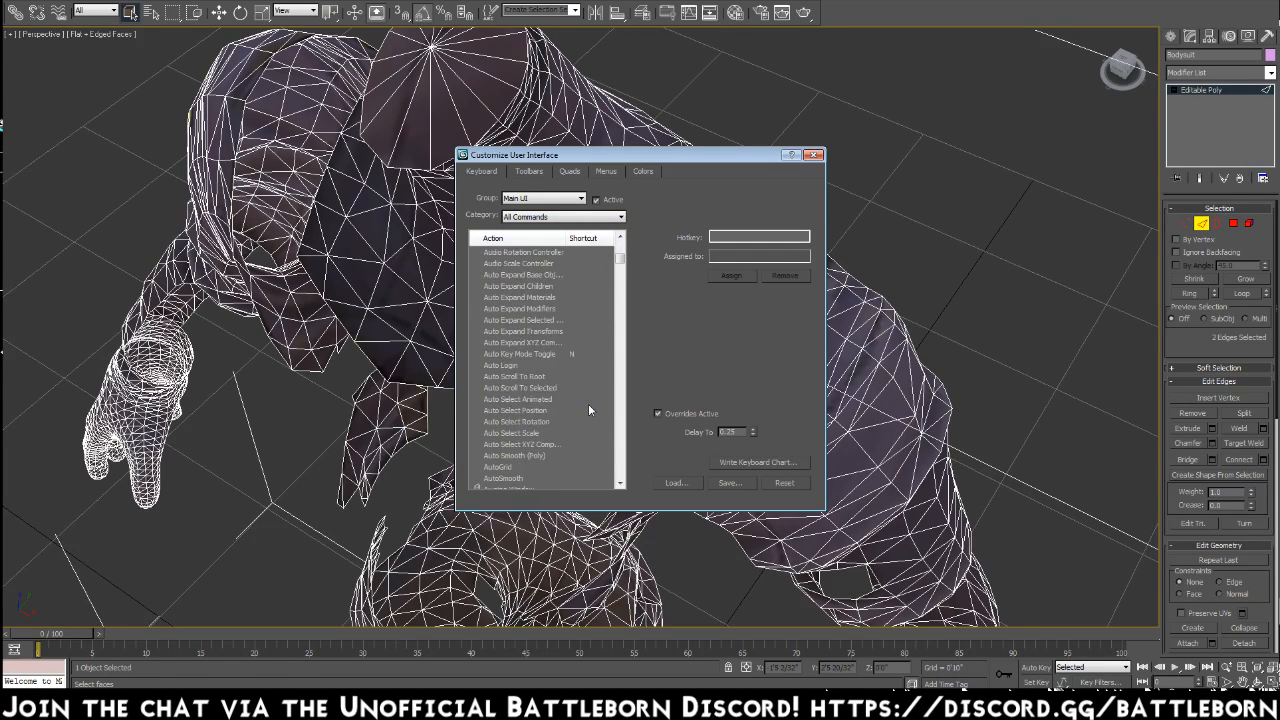
{"action": "scroll", "coordinate": [588, 400], "scroll_direction": "down", "scroll_amount": 6}
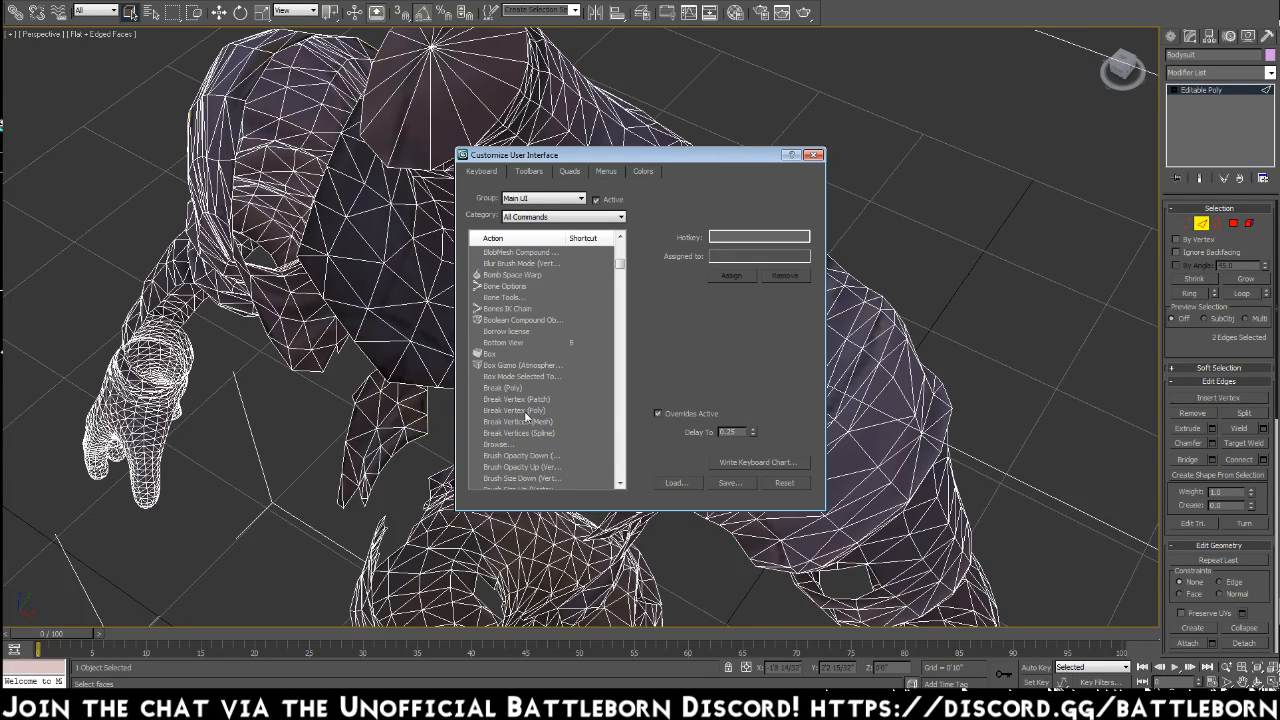
{"action": "scroll", "coordinate": [509, 383], "scroll_direction": "down", "scroll_amount": 2}
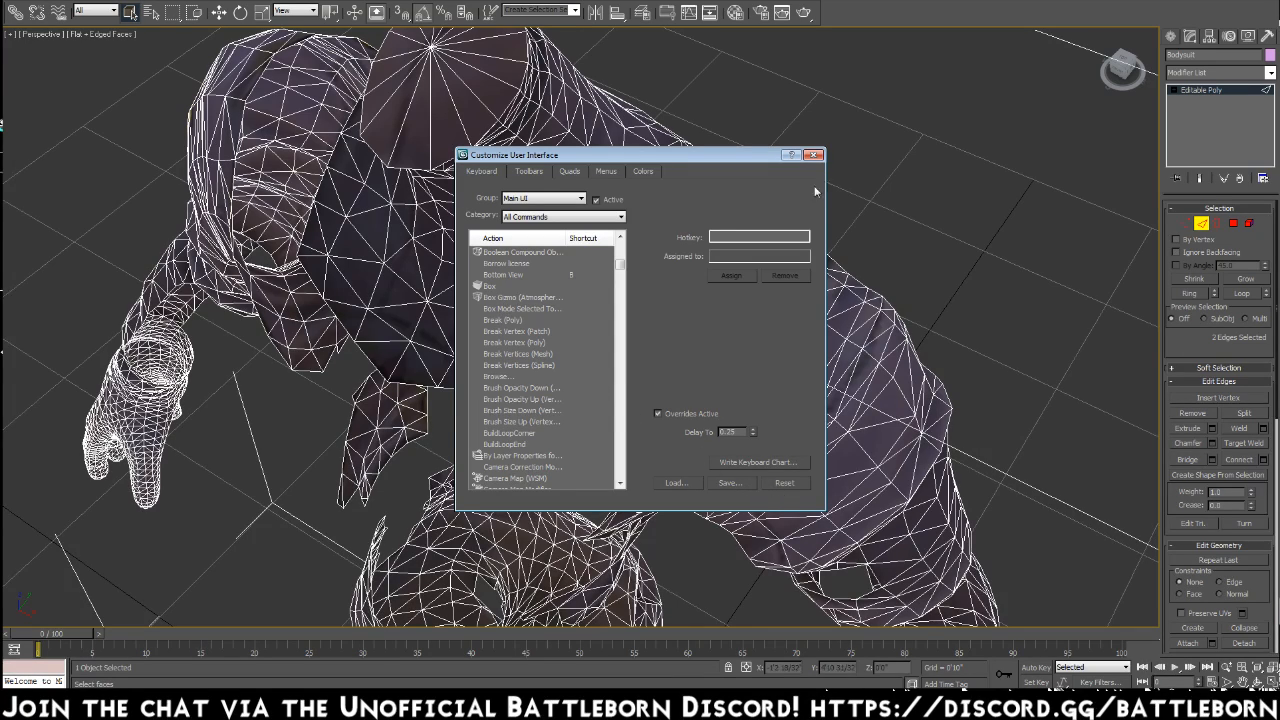
{"action": "left_click", "coordinate": [815, 157]}
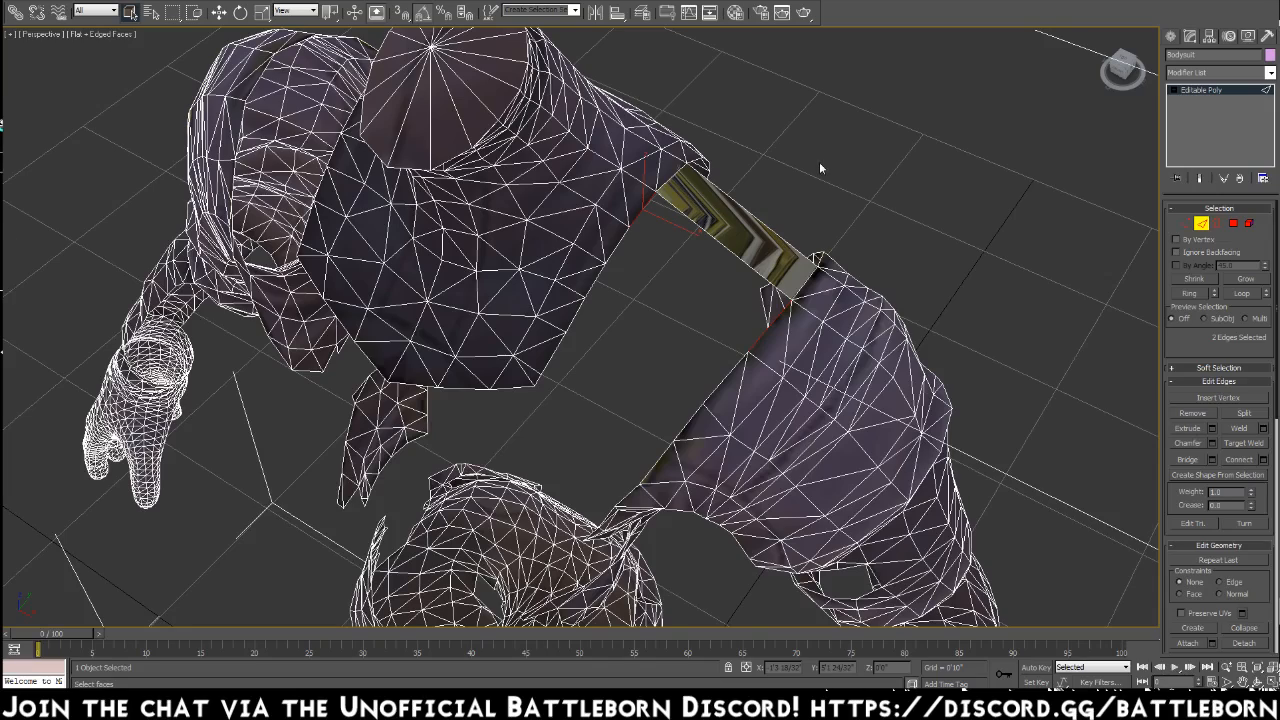
Bridge the selected shoulder edges, and bridge a second pair further down between the chest and sleeve, skipping one chest edge
{"action": "left_click", "coordinate": [1190, 459]}
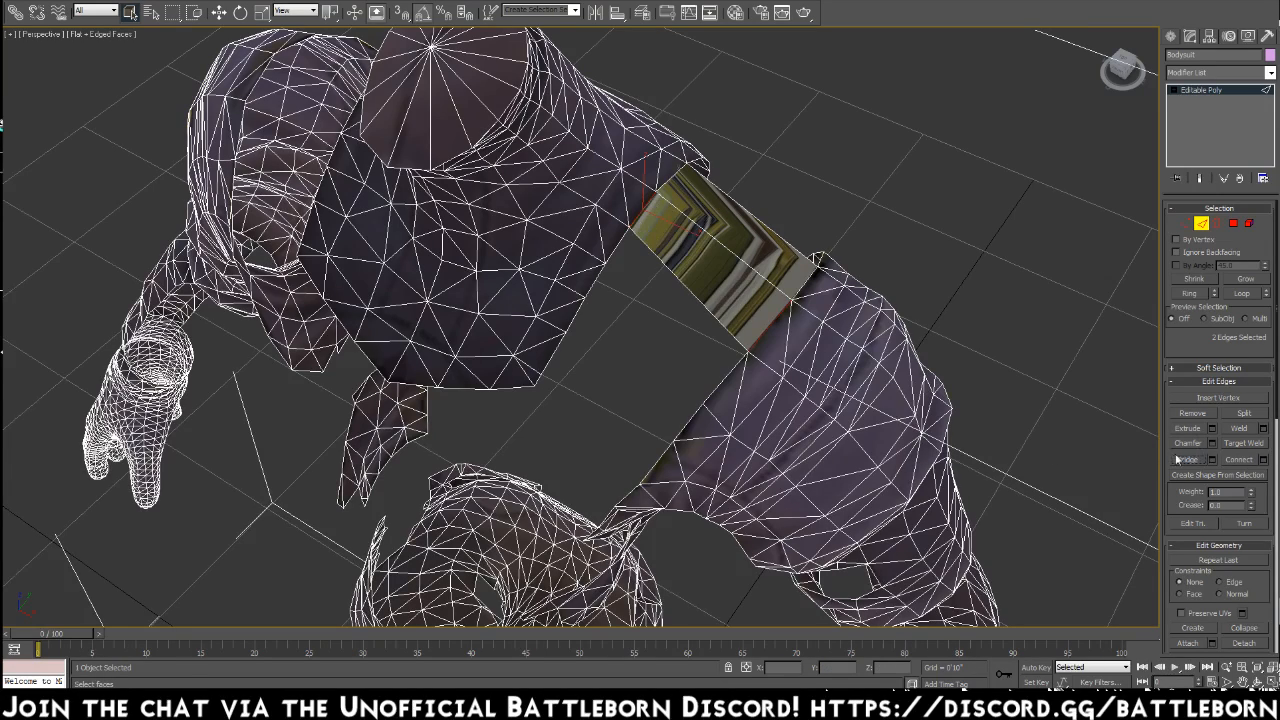
{"action": "left_click", "coordinate": [617, 242]}
{"action": "left_click", "coordinate": [590, 285]}
{"action": "left_click", "coordinate": [726, 372], "text": "ctrl"}
{"action": "left_click", "coordinate": [1190, 459]}
Bridge the next two pairs of open edges down the front between the chest and the same sleeve
{"action": "left_click", "coordinate": [568, 319]}
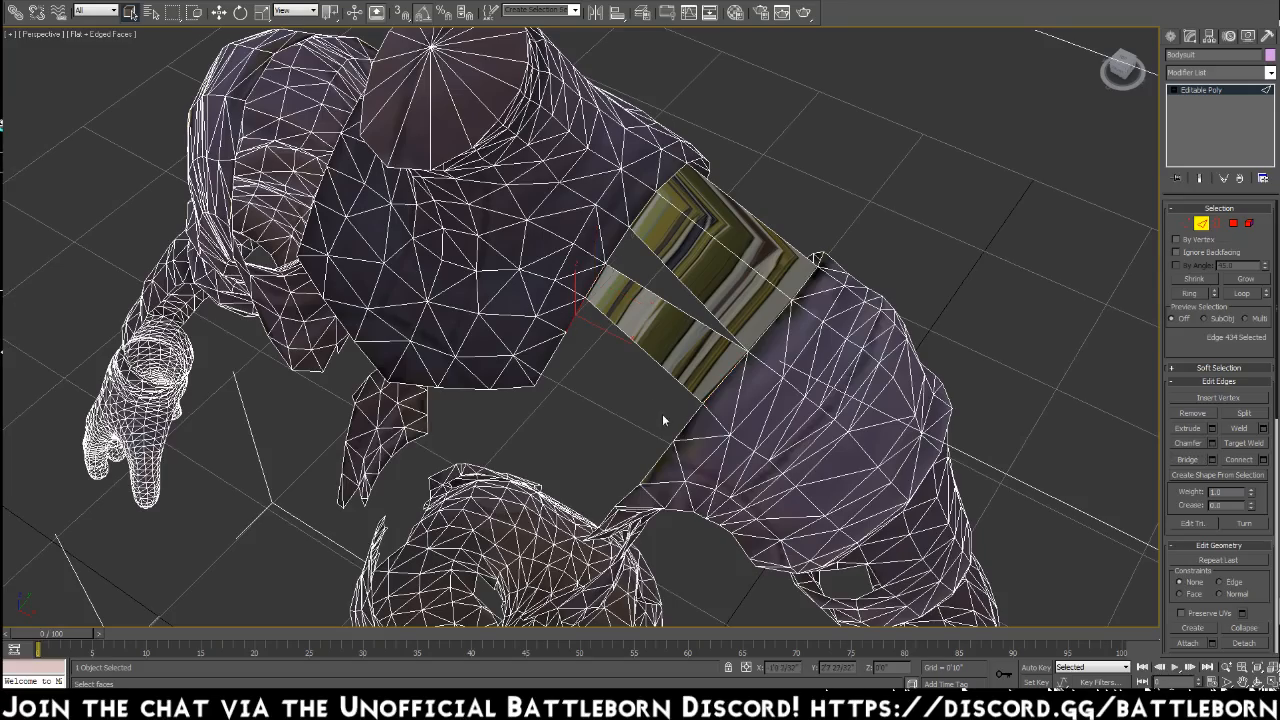
{"action": "left_click", "coordinate": [686, 426], "text": "ctrl"}
{"action": "middle_click_drag", "start_coordinate": [764, 429], "coordinate": [920, 386], "text": "alt"}
{"action": "left_click", "coordinate": [1187, 460]}
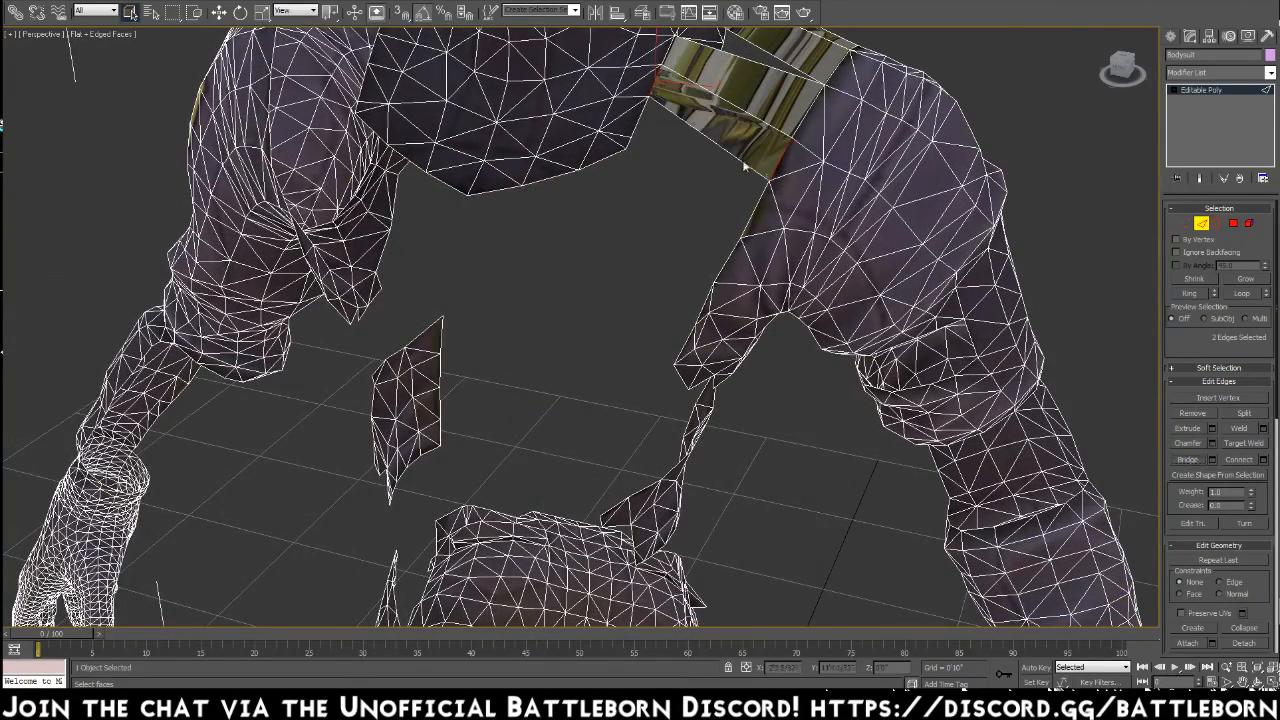
{"action": "left_click", "coordinate": [640, 123]}
{"action": "left_click", "coordinate": [747, 221], "text": "ctrl"}
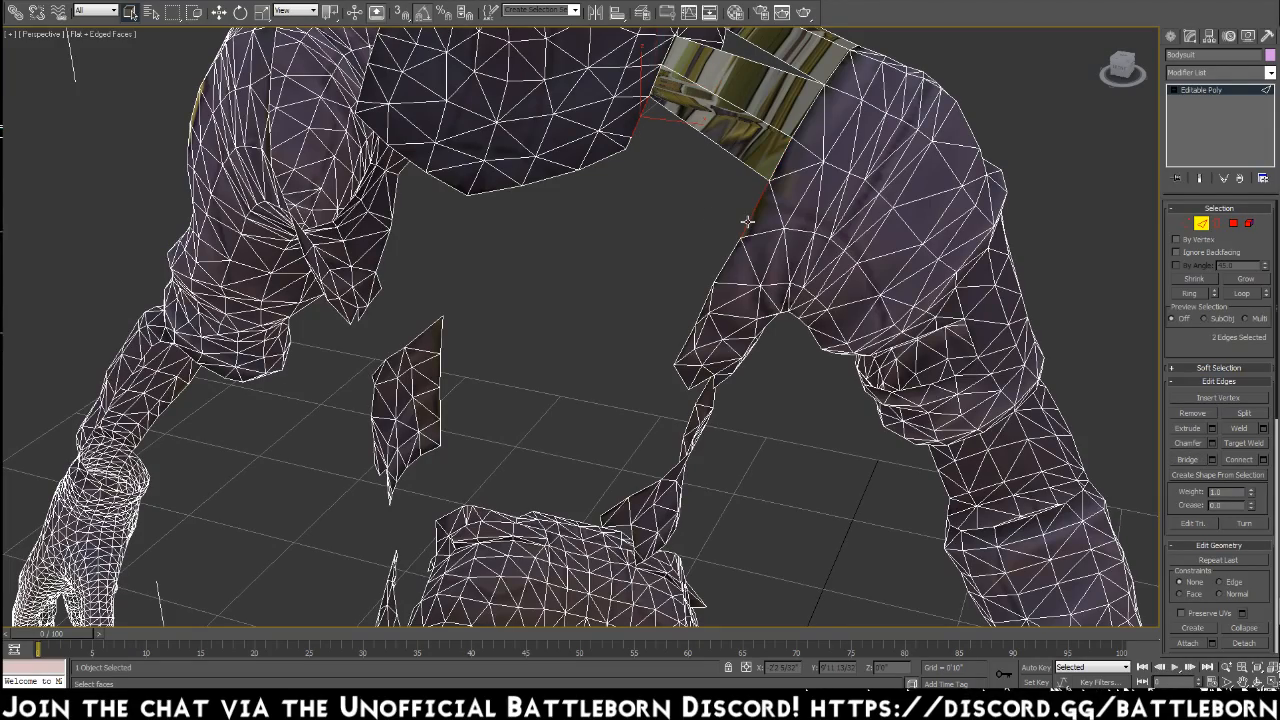
{"action": "left_click", "coordinate": [1180, 462]}
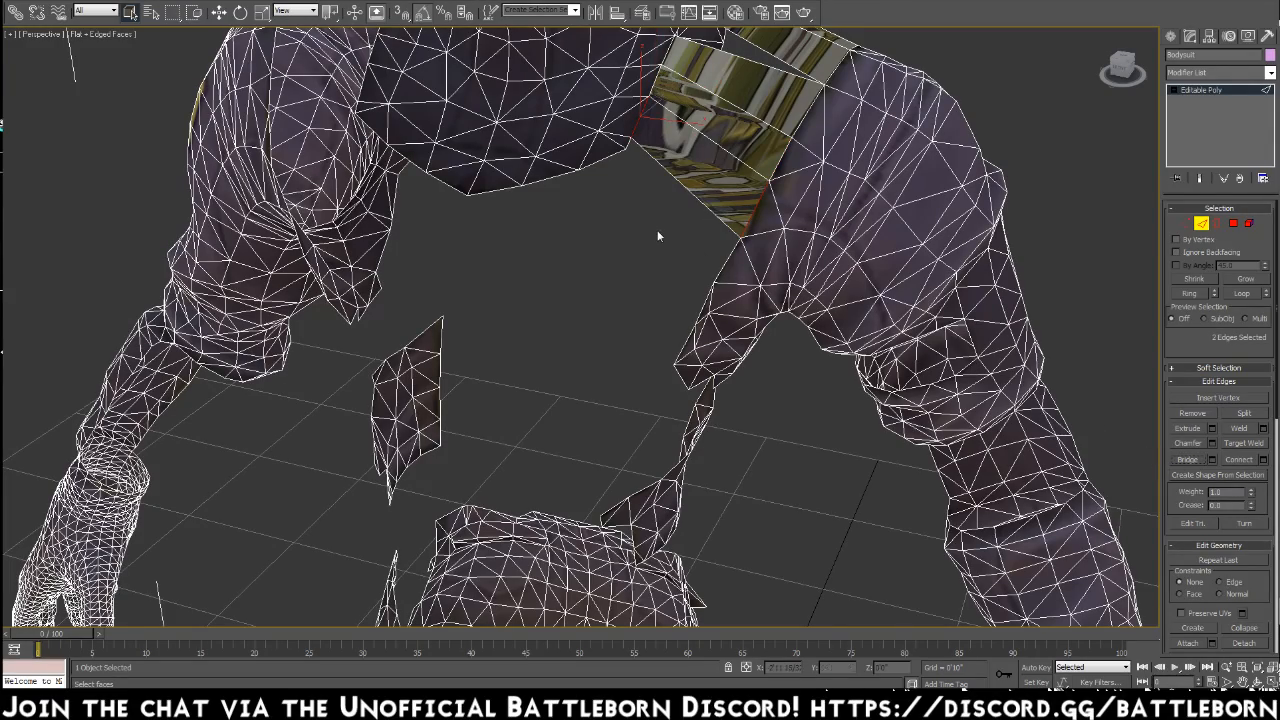
Bridge the two uppermost pairs of open edges between the chest piece and the other sleeve at the still-open shoulder
{"action": "middle_click_drag", "start_coordinate": [543, 177], "coordinate": [660, 264]}
{"action": "left_click", "coordinate": [658, 258]}
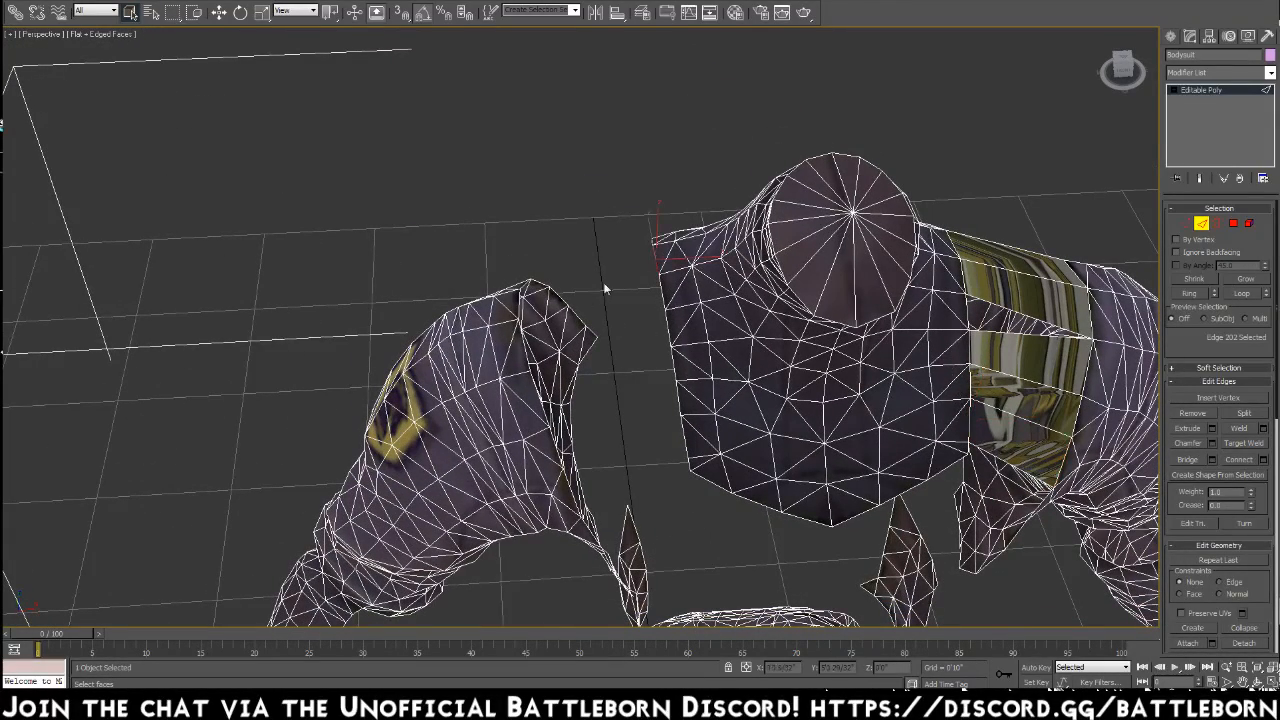
{"action": "left_click", "coordinate": [518, 300], "text": "ctrl"}
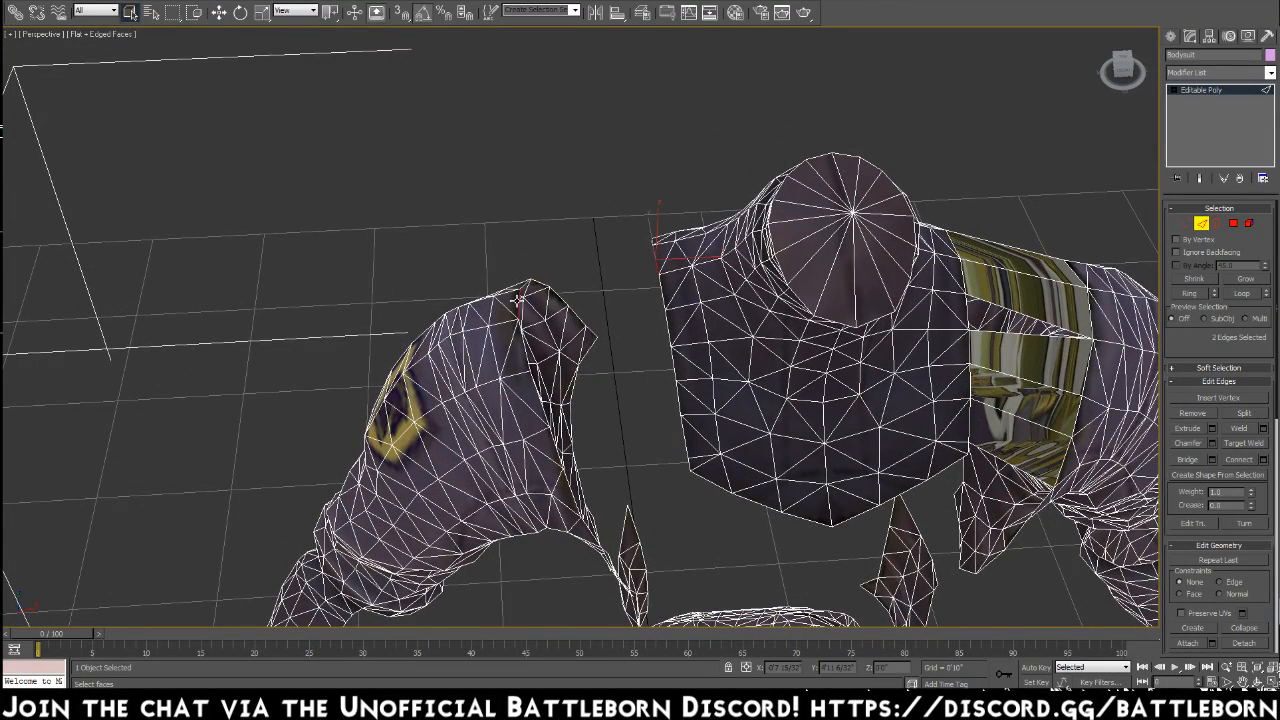
{"action": "left_click", "coordinate": [1186, 461]}
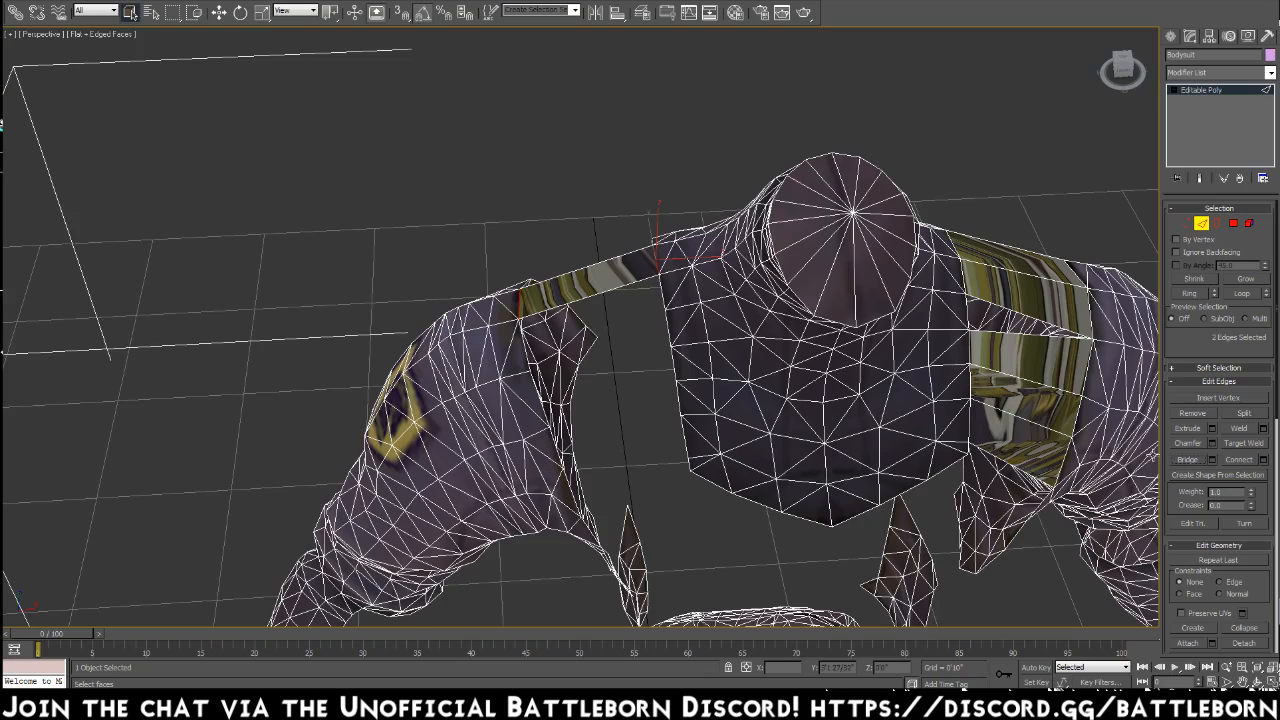
{"action": "left_click", "coordinate": [525, 346]}
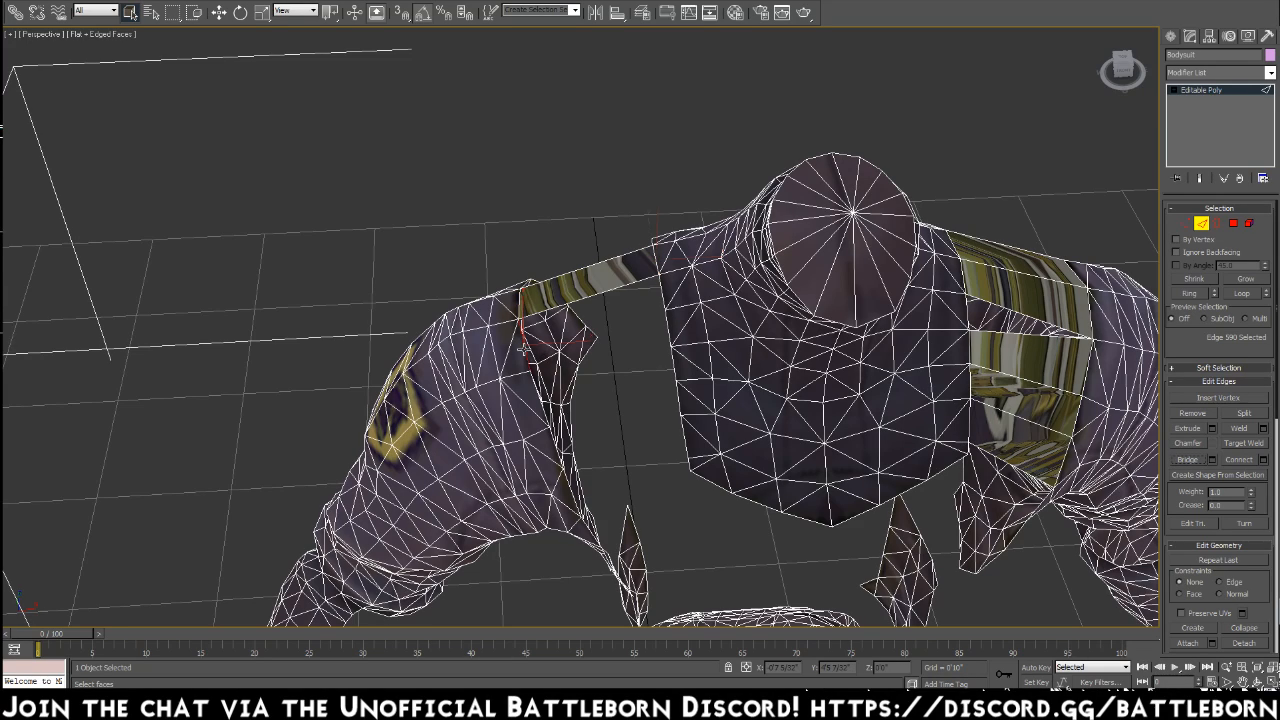
{"action": "left_click", "coordinate": [661, 291], "text": "ctrl"}
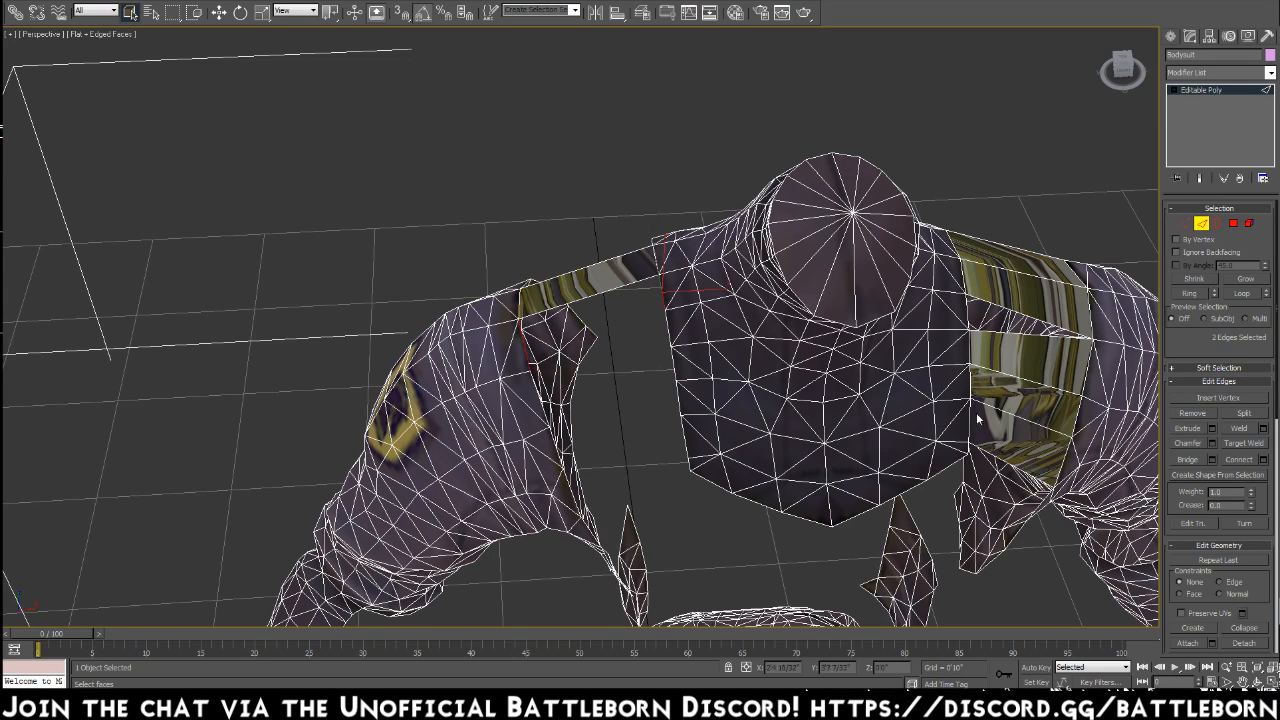
{"action": "left_click", "coordinate": [1190, 460]}
Skip one chest edge and bridge three further pairs of open edges down the front between the chest and this sleeve
{"action": "left_click", "coordinate": [672, 360]}
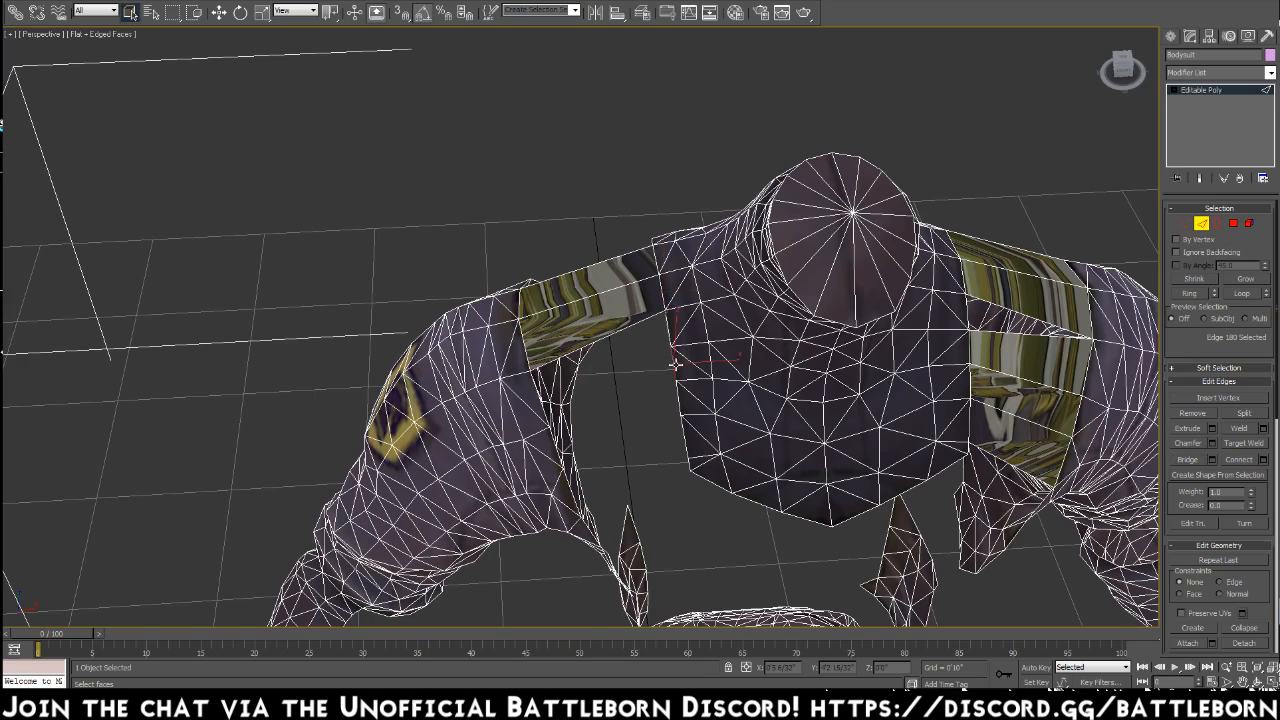
{"action": "left_click", "coordinate": [537, 398], "text": "ctrl"}
{"action": "left_click", "coordinate": [1188, 460]}
{"action": "left_click", "coordinate": [677, 405]}
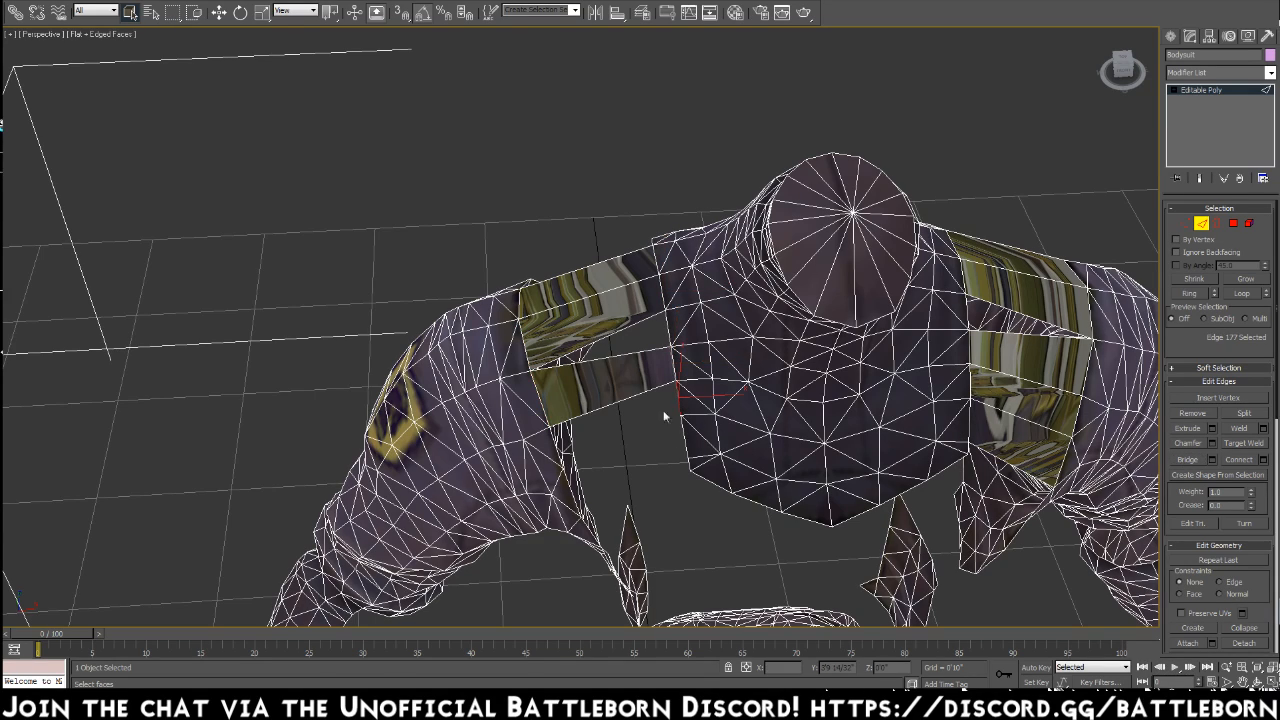
{"action": "left_click", "coordinate": [555, 440], "text": "ctrl"}
{"action": "left_click", "coordinate": [1188, 460]}
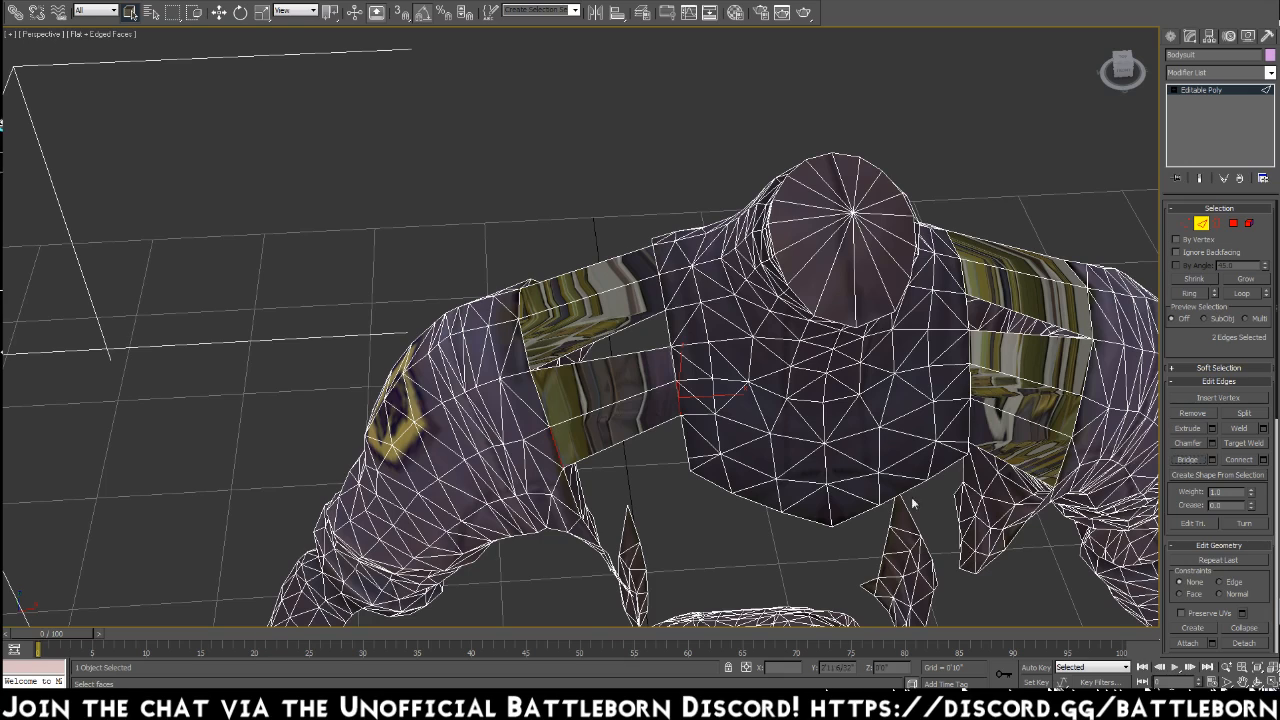
{"action": "left_click", "coordinate": [572, 490]}
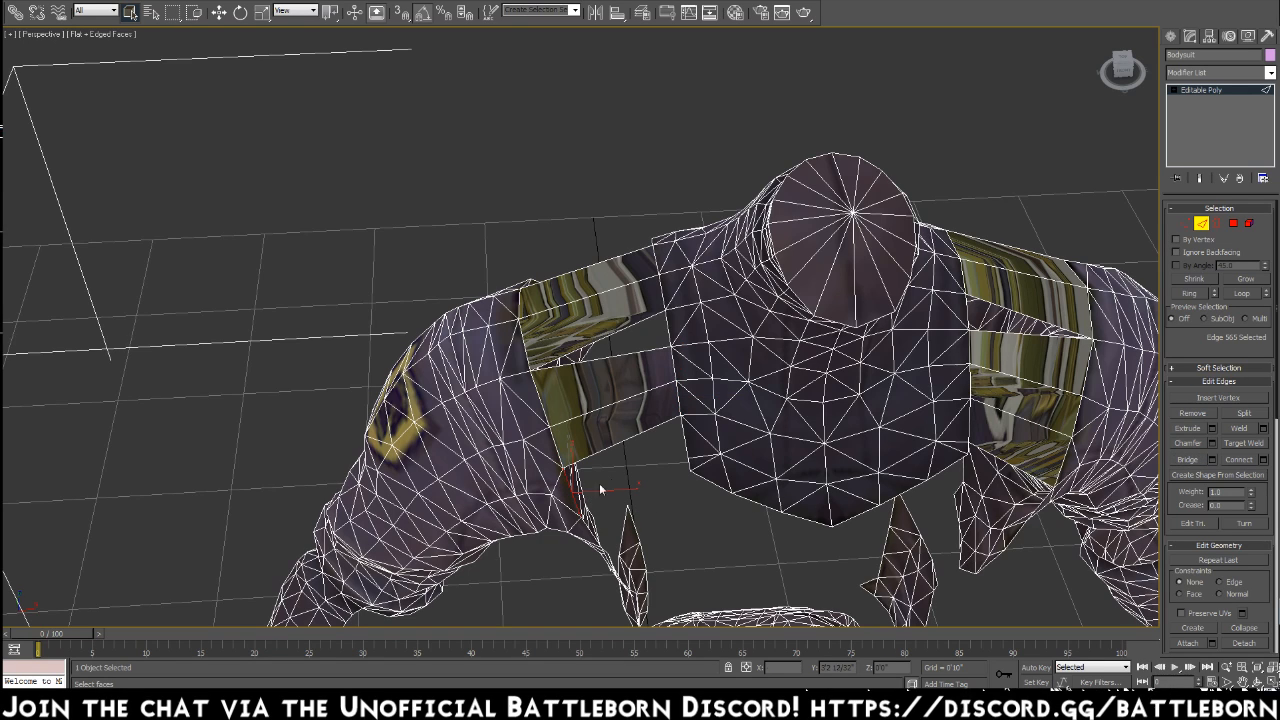
{"action": "left_click", "coordinate": [685, 446], "text": "ctrl"}
{"action": "left_click", "coordinate": [1180, 460]}
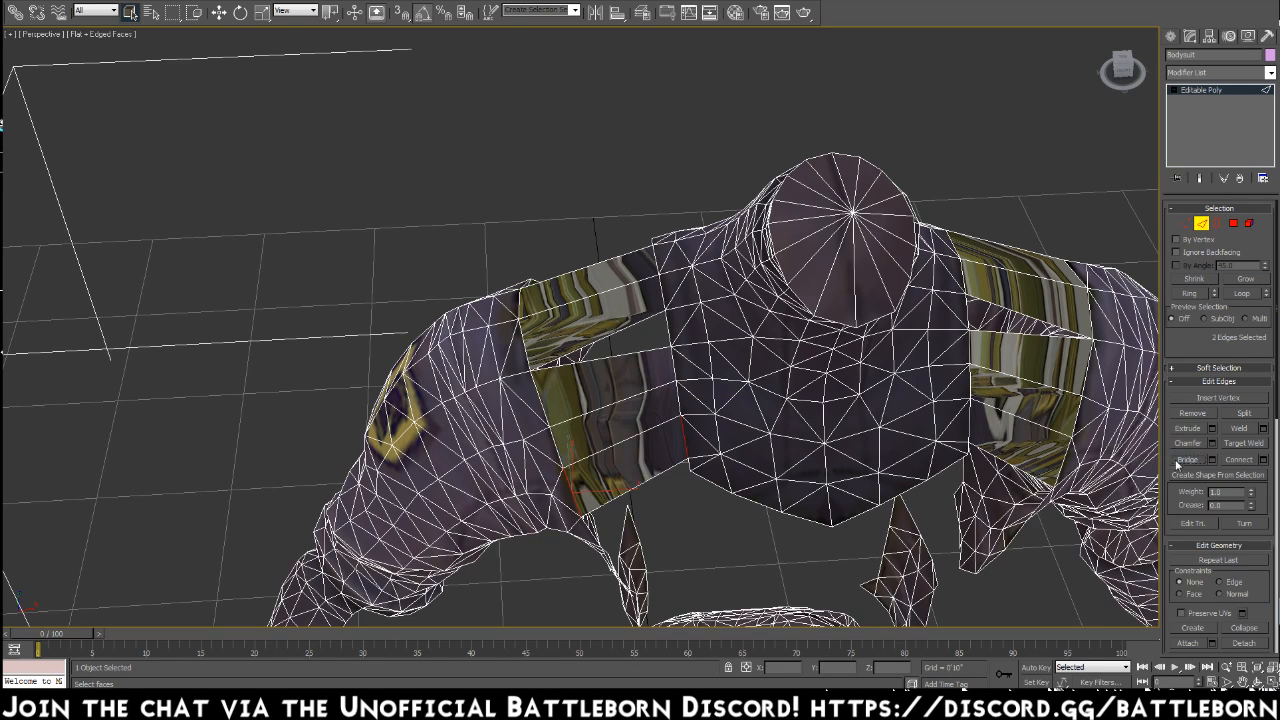
Bridge two neighbouring pairs of open edges between the underside of one sleeve's armpit and the loose side piece below
{"action": "middle_click_drag", "start_coordinate": [860, 489], "coordinate": [560, 330], "text": "alt"}
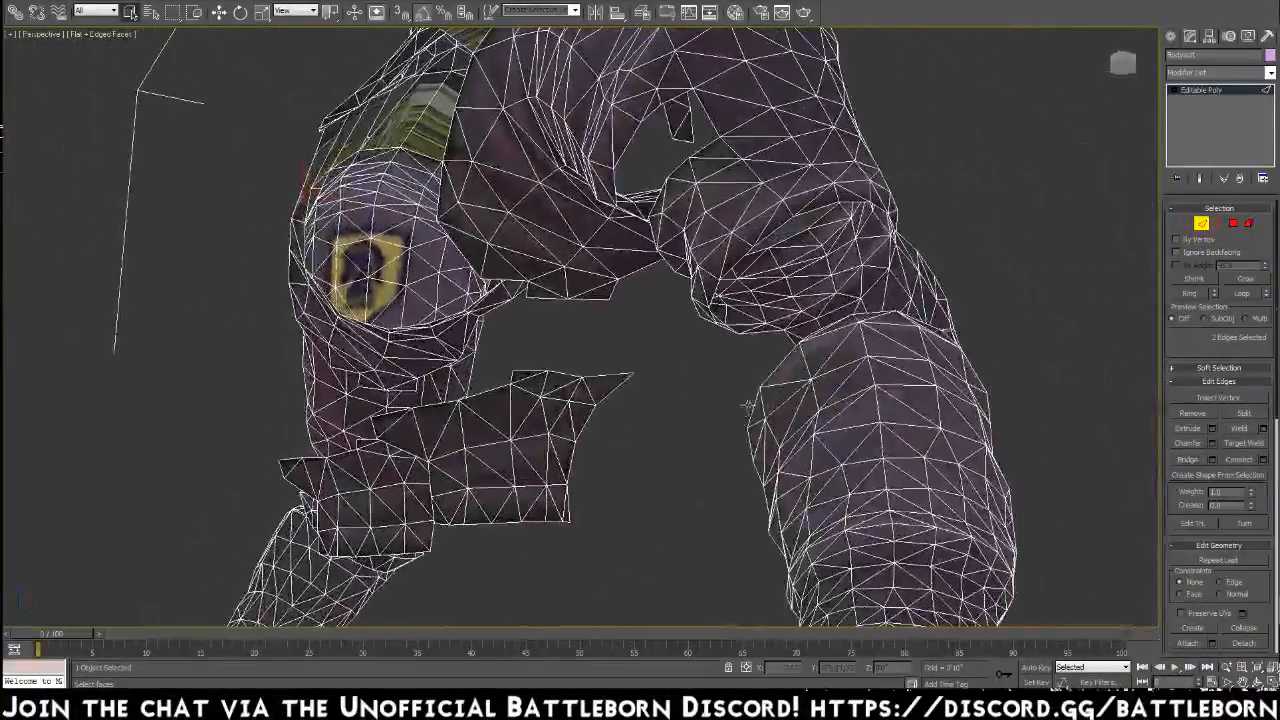
{"action": "left_click", "coordinate": [529, 370]}
{"action": "left_click", "coordinate": [550, 296], "text": "ctrl"}
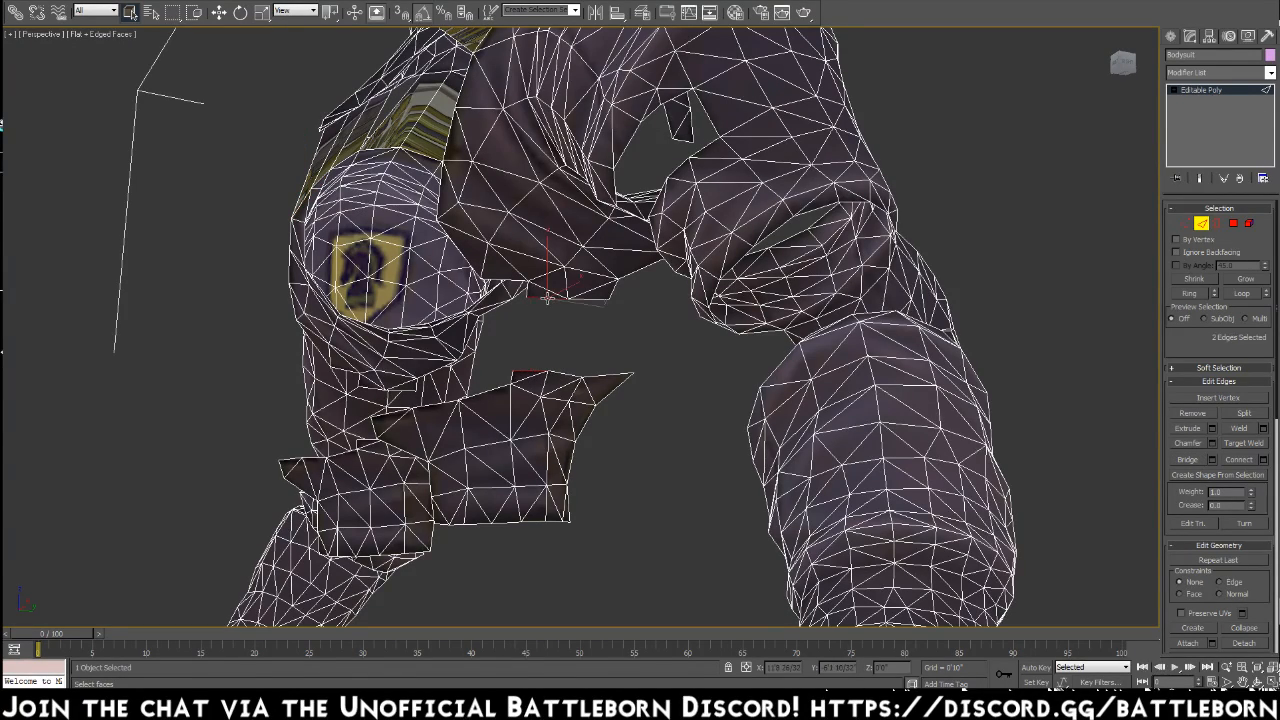
{"action": "left_click", "coordinate": [1187, 460]}
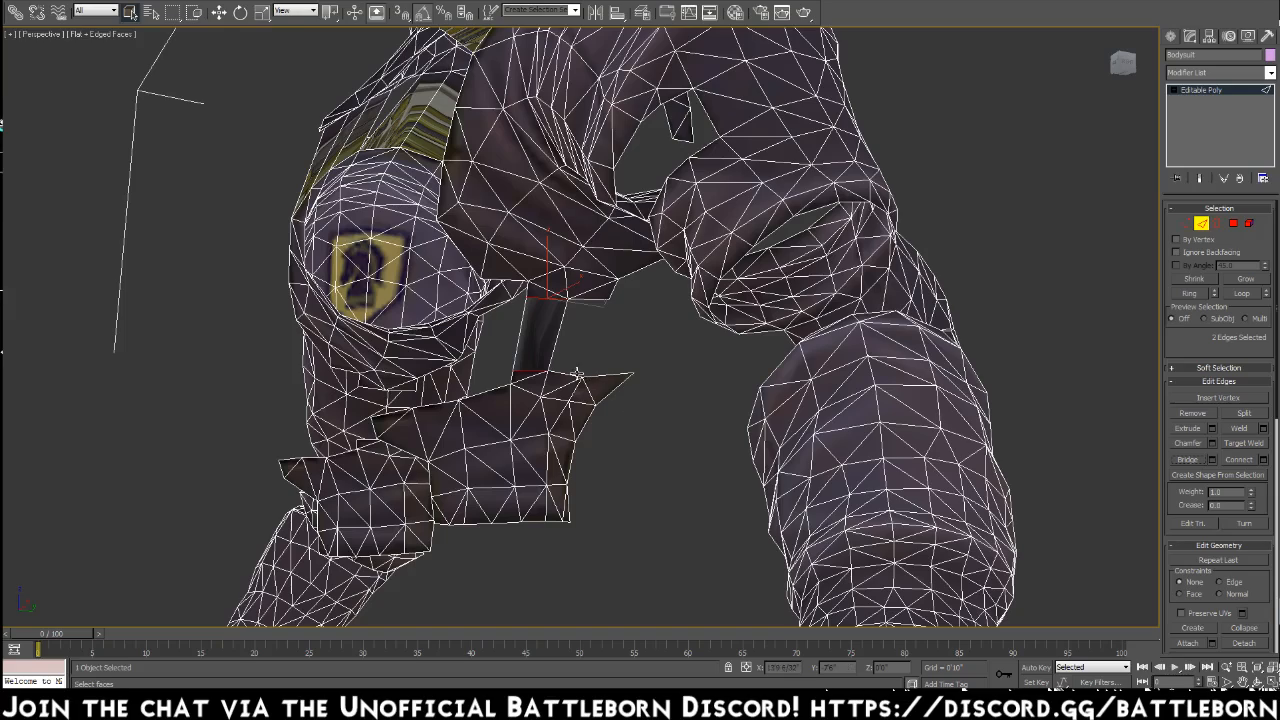
{"action": "left_click", "coordinate": [591, 300], "text": "ctrl"}
{"action": "left_click", "coordinate": [588, 306]}
{"action": "left_click", "coordinate": [572, 374], "text": "ctrl"}
{"action": "left_click", "coordinate": [1188, 459]}
Extend the armpit bridge by joining three more edge pairs between the sleeve underside and the top of the side piece
{"action": "middle_click_drag", "start_coordinate": [710, 402], "coordinate": [532, 417], "text": "alt"}
{"action": "left_click", "coordinate": [540, 458]}
{"action": "left_click", "coordinate": [552, 449]}
{"action": "left_click", "coordinate": [568, 363], "text": "ctrl"}
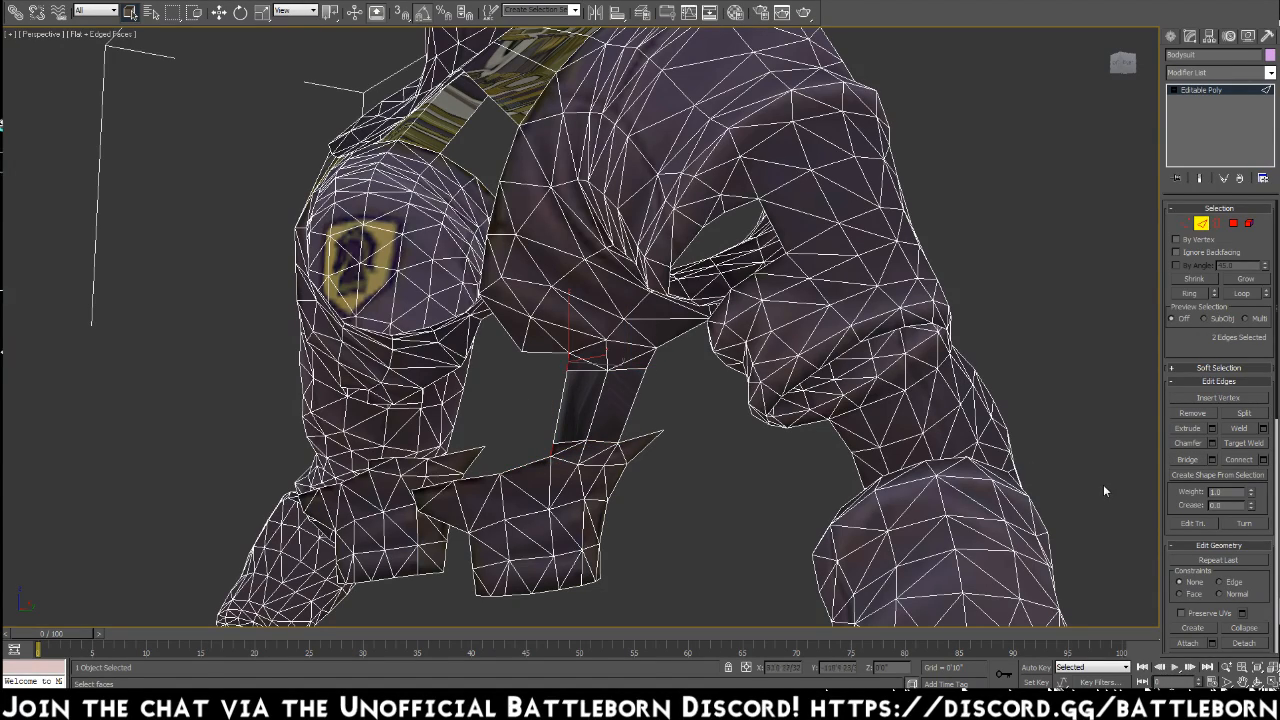
{"action": "left_click", "coordinate": [1187, 459]}
{"action": "left_click", "coordinate": [530, 358]}
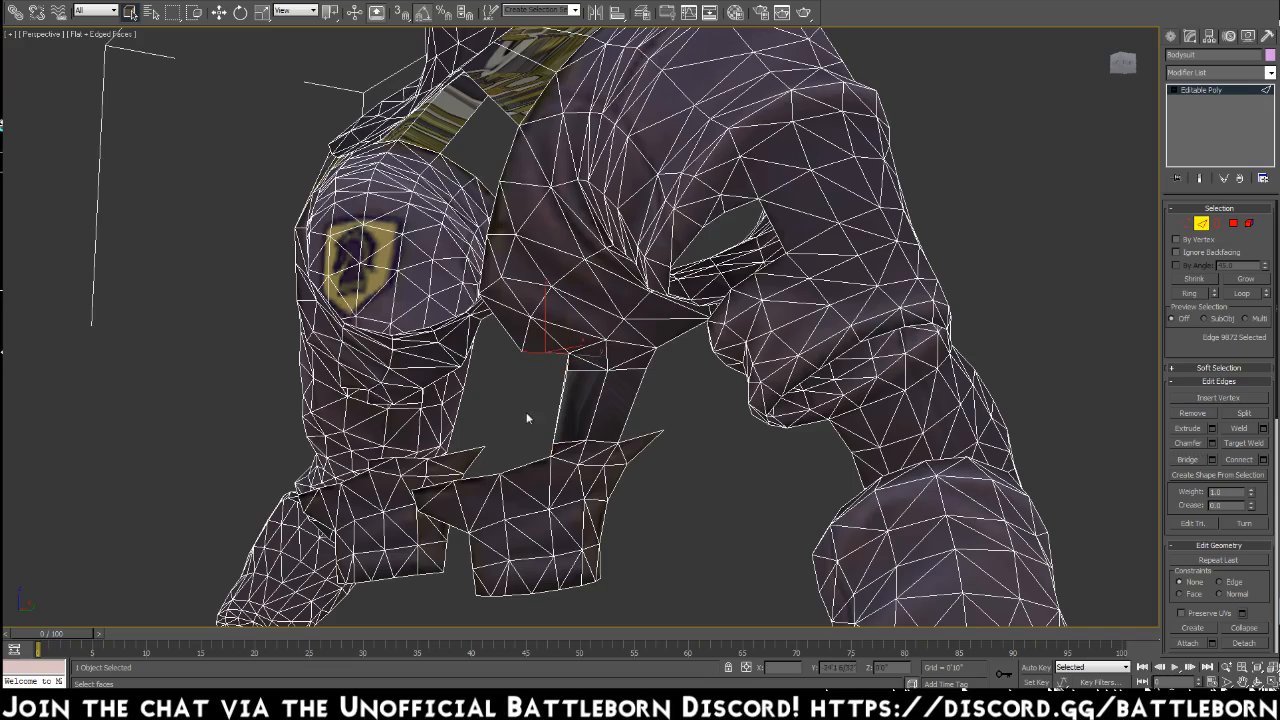
{"action": "left_click", "coordinate": [530, 463], "text": "ctrl"}
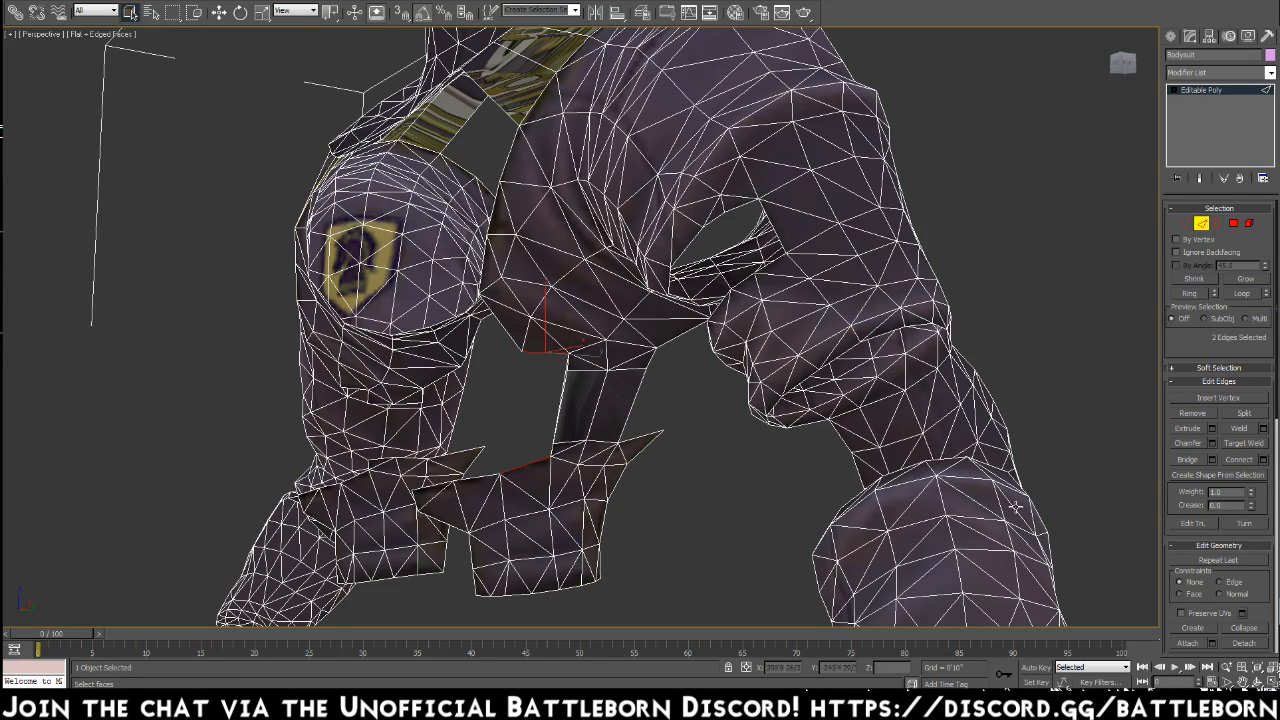
{"action": "left_click", "coordinate": [1187, 459]}
{"action": "left_click", "coordinate": [512, 338]}
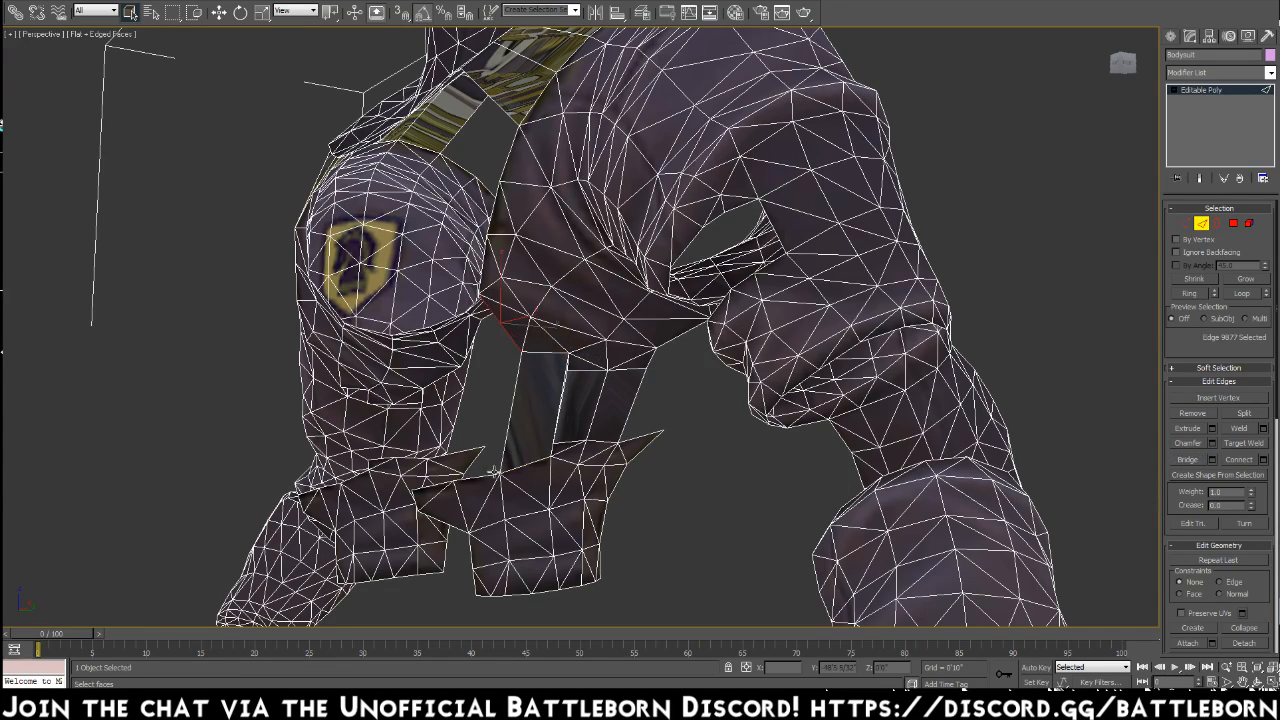
{"action": "left_click", "coordinate": [485, 478], "text": "ctrl"}
{"action": "left_click", "coordinate": [1187, 459]}
Try bridging four pairs of facing edges across the waist between the two loose side pieces
{"action": "middle_click_drag", "start_coordinate": [523, 484], "coordinate": [683, 474], "text": "alt"}
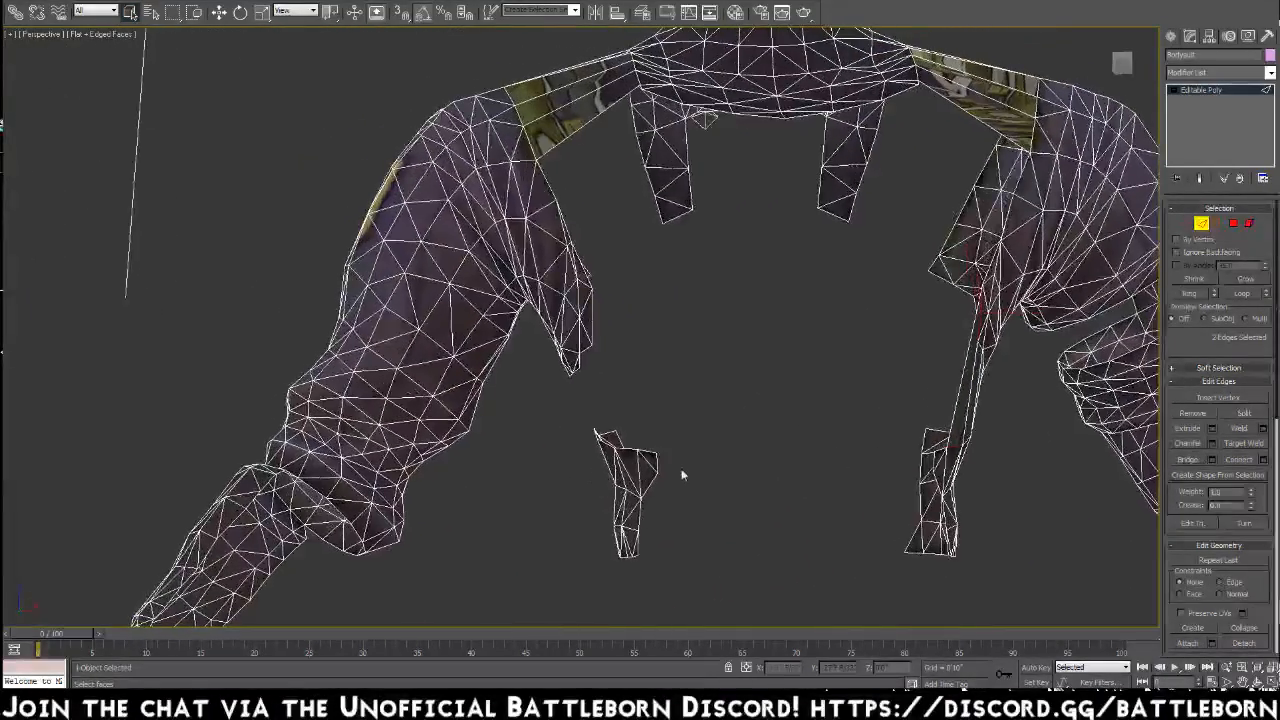
{"action": "left_click", "coordinate": [657, 463]}
{"action": "left_click", "coordinate": [934, 463], "text": "ctrl"}
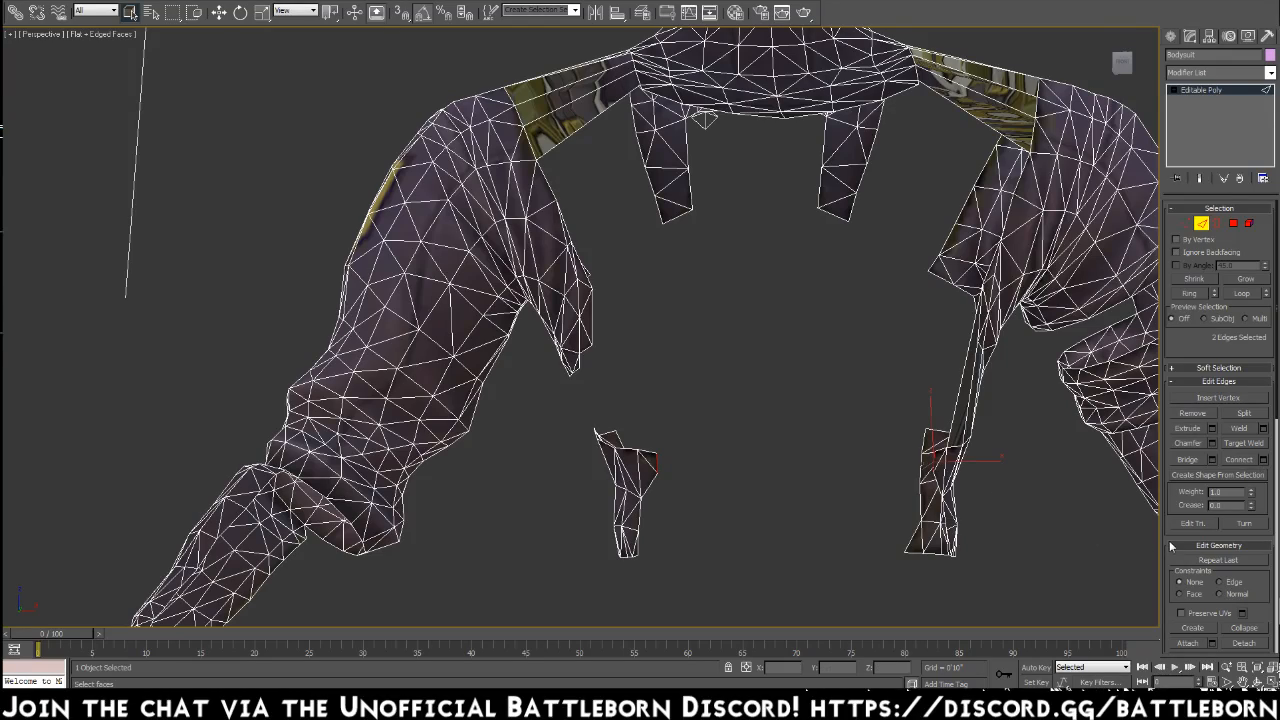
{"action": "left_click", "coordinate": [1188, 459]}
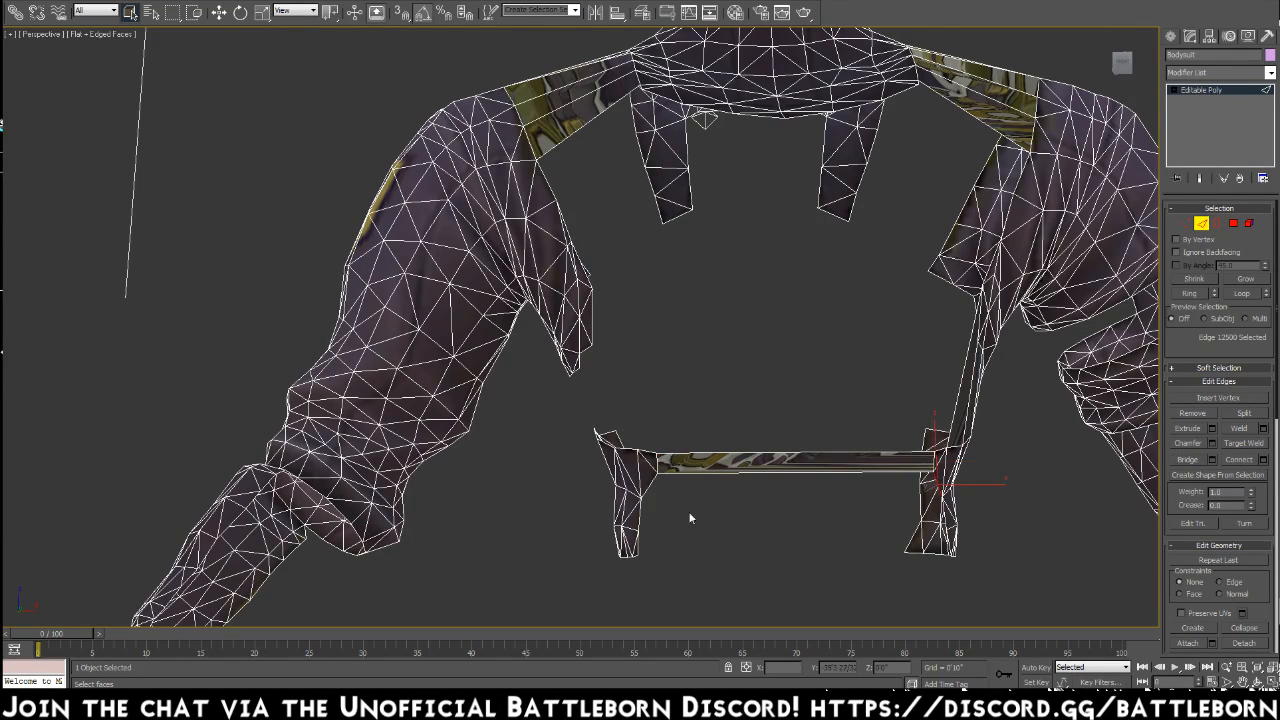
{"action": "left_click", "coordinate": [650, 478], "text": "ctrl"}
{"action": "left_click", "coordinate": [1188, 459]}
{"action": "left_click", "coordinate": [642, 514]}
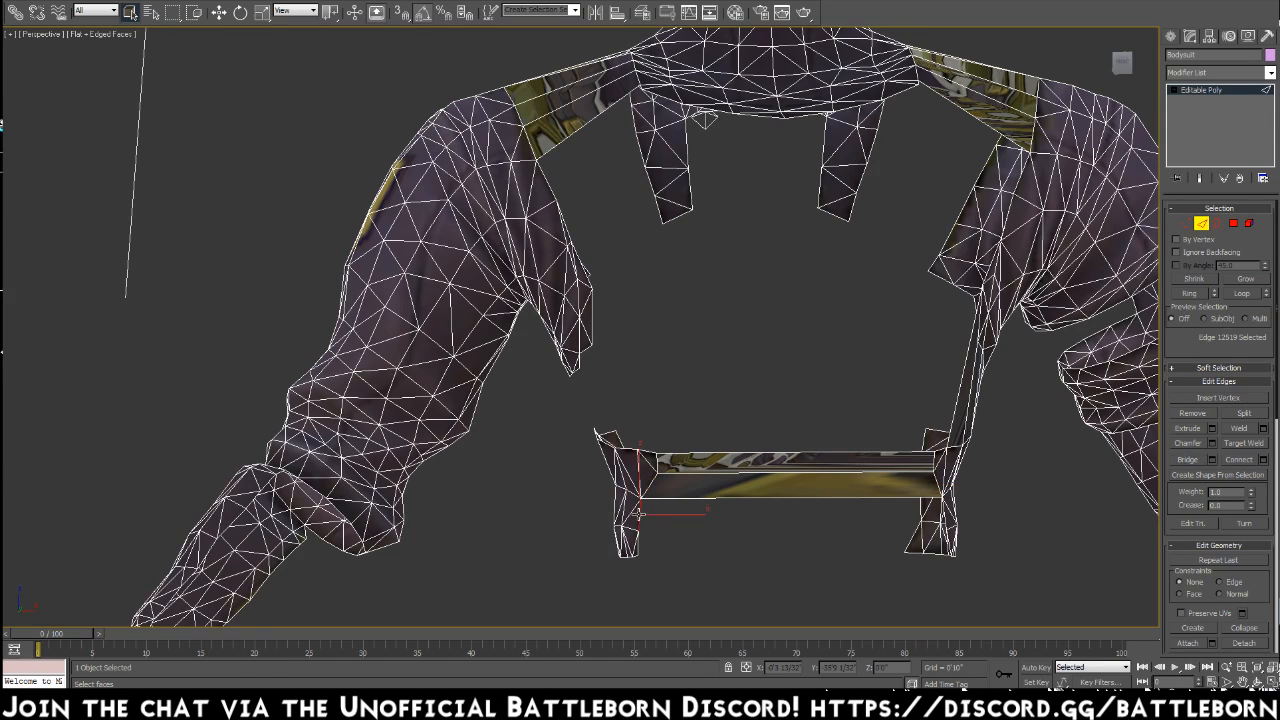
{"action": "left_click", "coordinate": [942, 517], "text": "ctrl"}
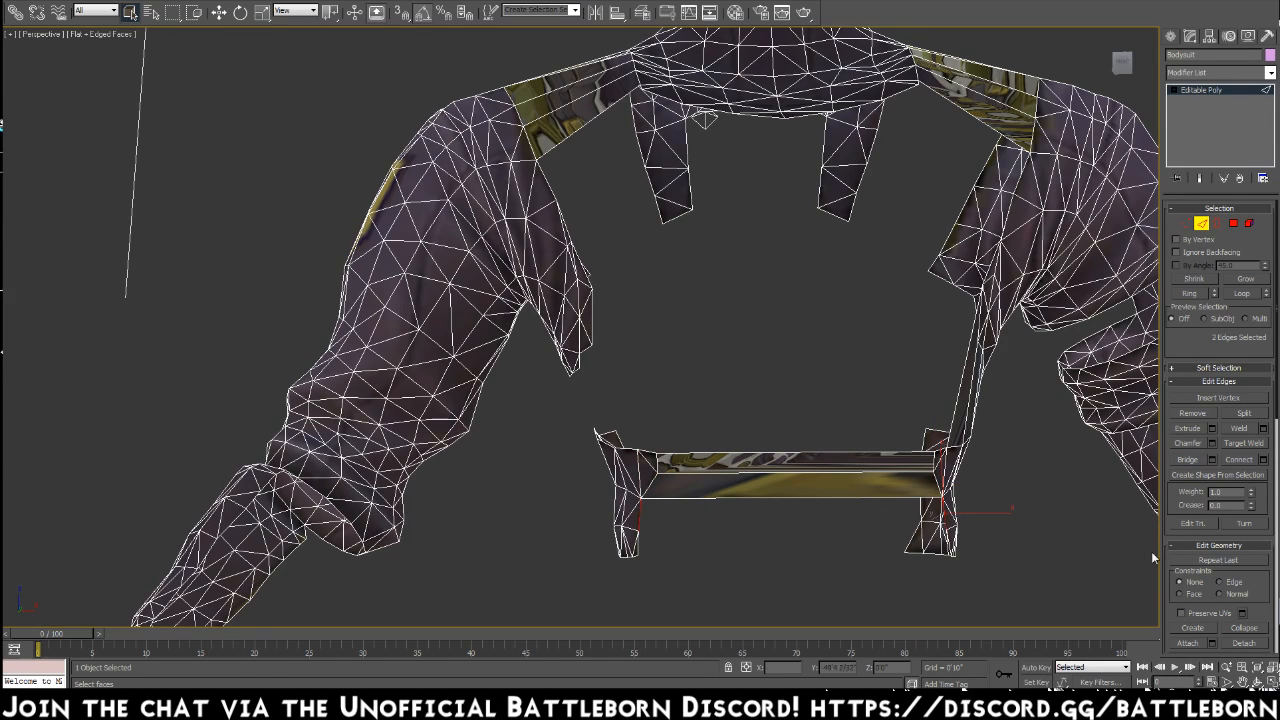
{"action": "left_click", "coordinate": [1188, 459]}
{"action": "left_click", "coordinate": [953, 541]}
{"action": "left_click", "coordinate": [630, 546], "text": "ctrl"}
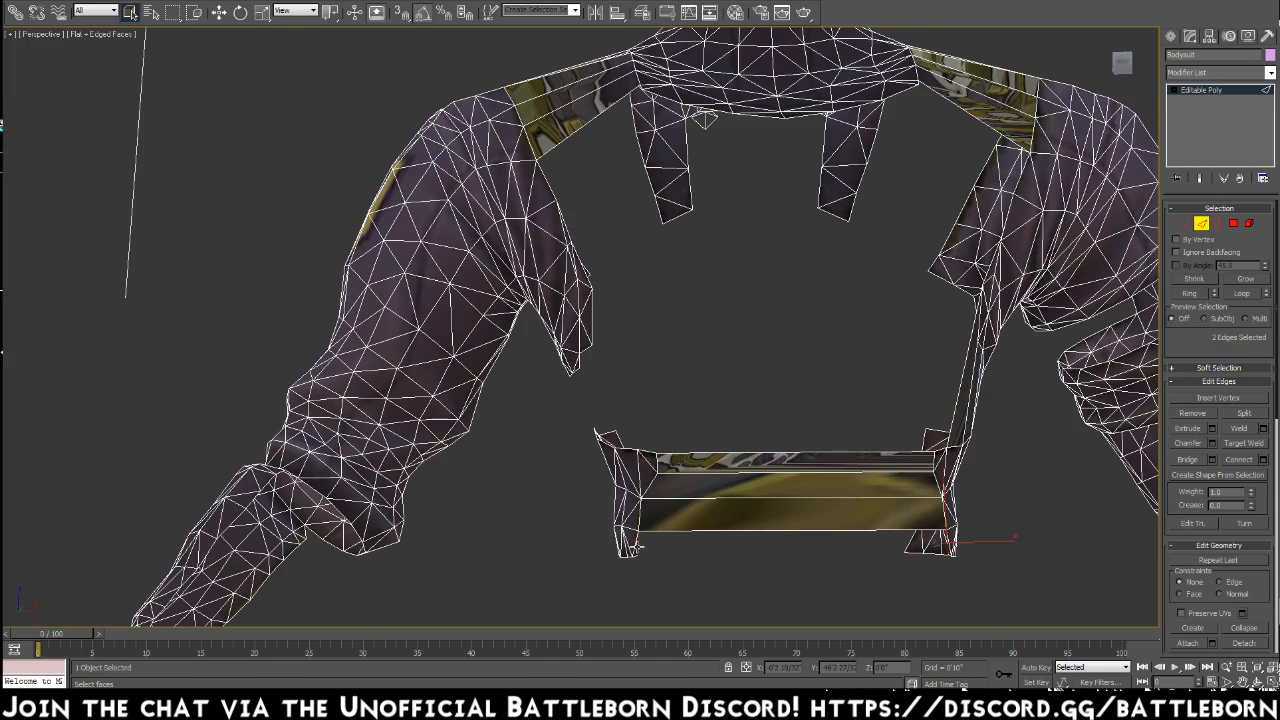
{"action": "left_click", "coordinate": [1190, 461]}
Undo the bridges across the waist between the two side pieces
{"action": "middle_click_drag", "start_coordinate": [970, 547], "coordinate": [871, 540], "text": "alt"}
{"action": "key", "text": "ctrl+z"}
{"action": "key", "text": "ctrl+z"}
{"action": "key", "text": "ctrl+z"}
{"action": "key", "text": "ctrl+z"}
{"action": "key", "text": "ctrl+z"}
{"action": "key", "text": "ctrl+z"}
{"action": "key", "text": "ctrl+z"}
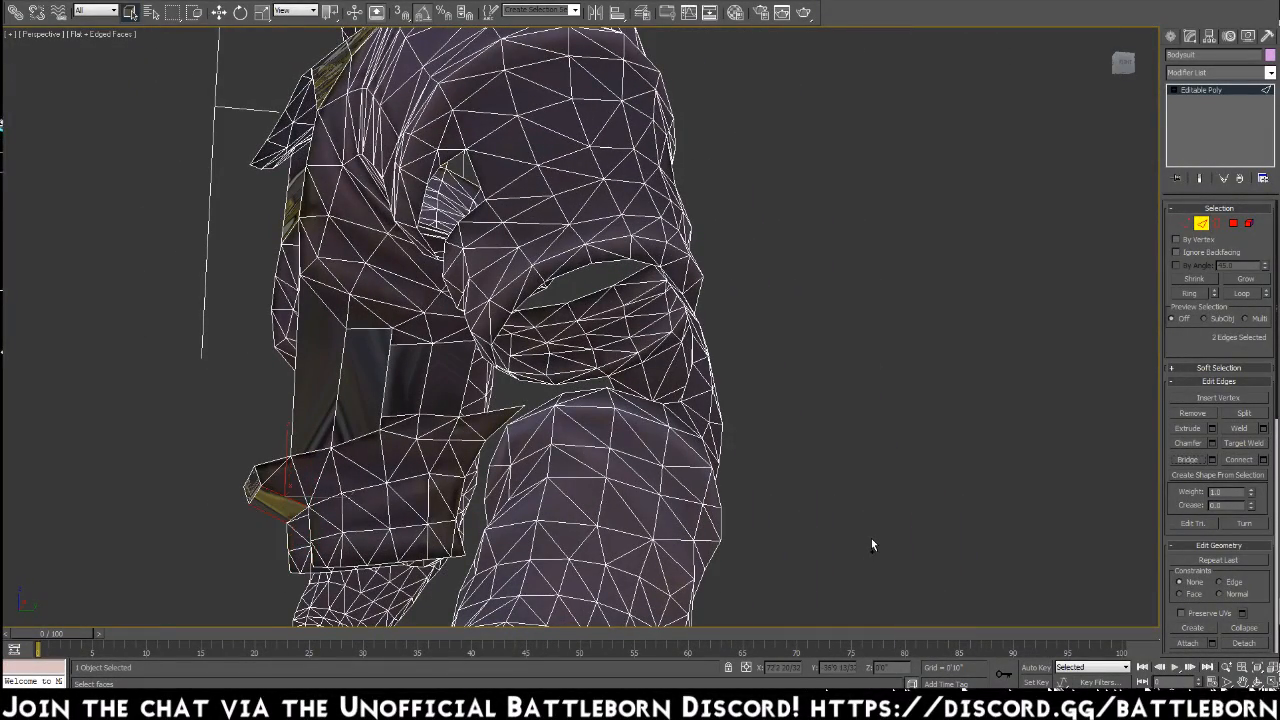
{"action": "key", "text": "ctrl+z"}
{"action": "key", "text": "ctrl+z"}
{"action": "key", "text": "ctrl+z"}
Bridge the sleeve's lower armpit edge beside the existing strip to the pointed top edge of the side piece
{"action": "middle_click_drag", "start_coordinate": [353, 478], "coordinate": [280, 478], "text": "alt"}
{"action": "left_click", "coordinate": [200, 368]}
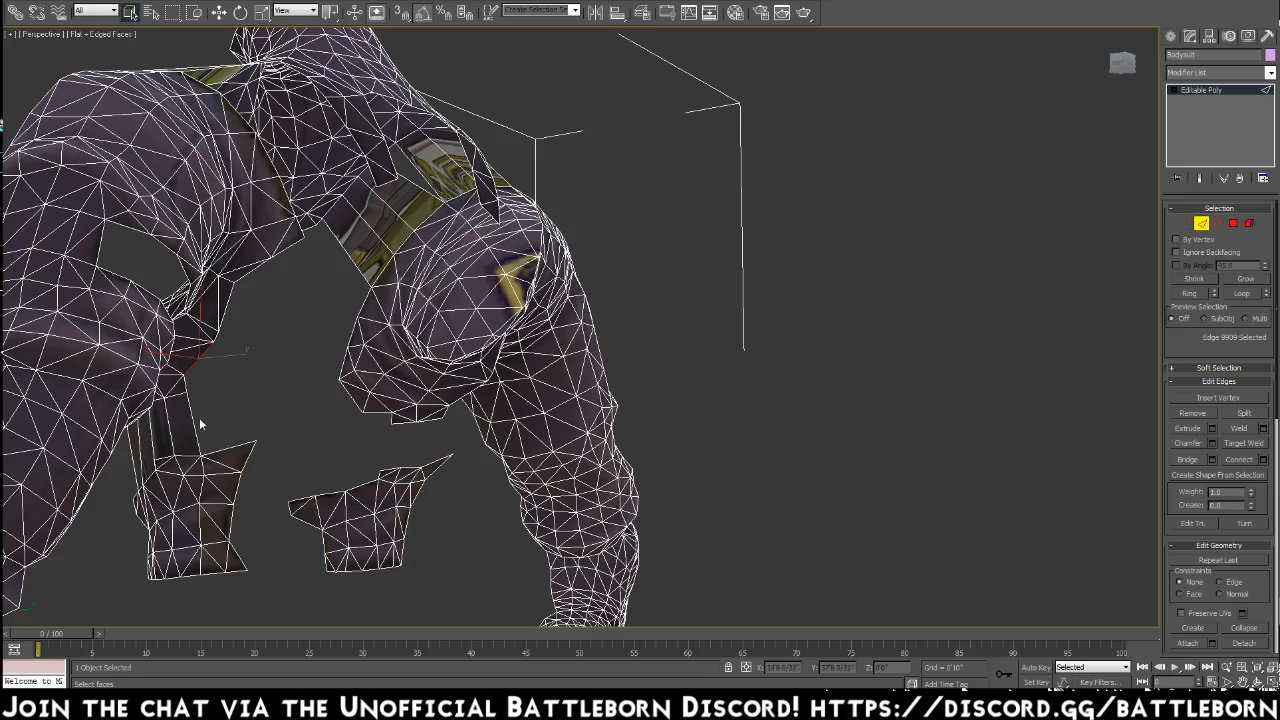
{"action": "left_click", "coordinate": [230, 445], "text": "ctrl"}
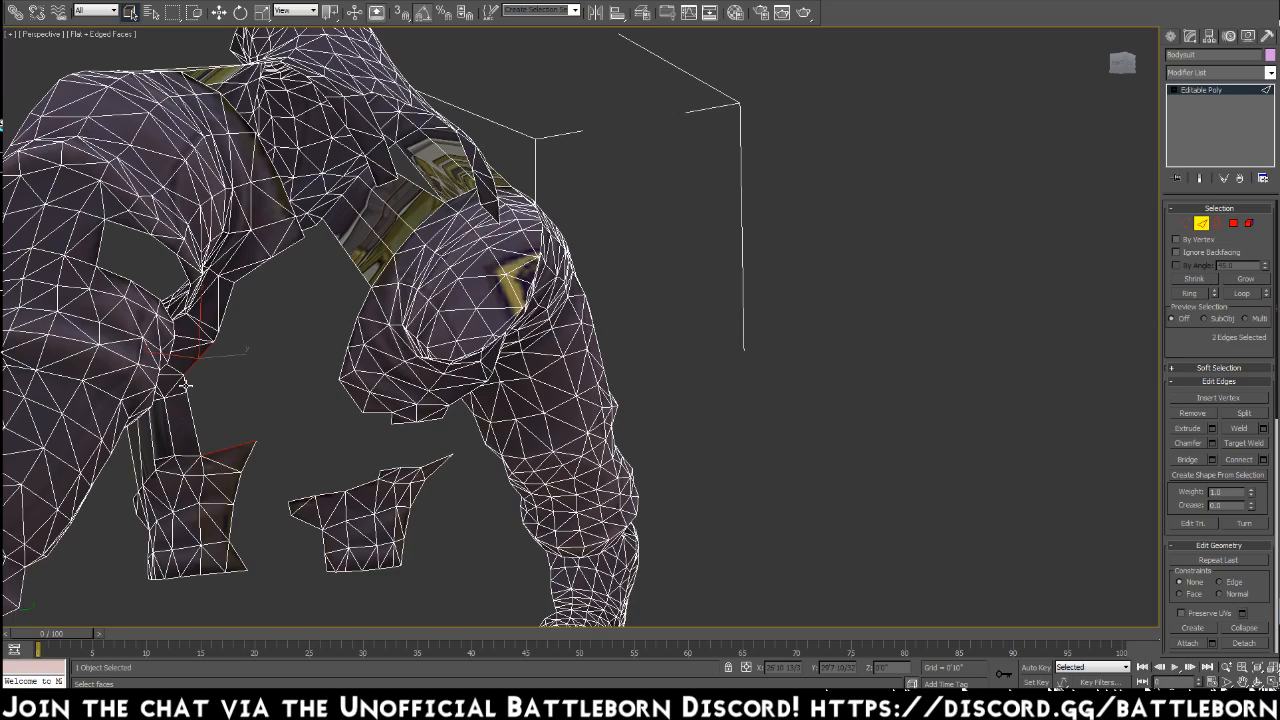
{"action": "left_click", "coordinate": [185, 383]}
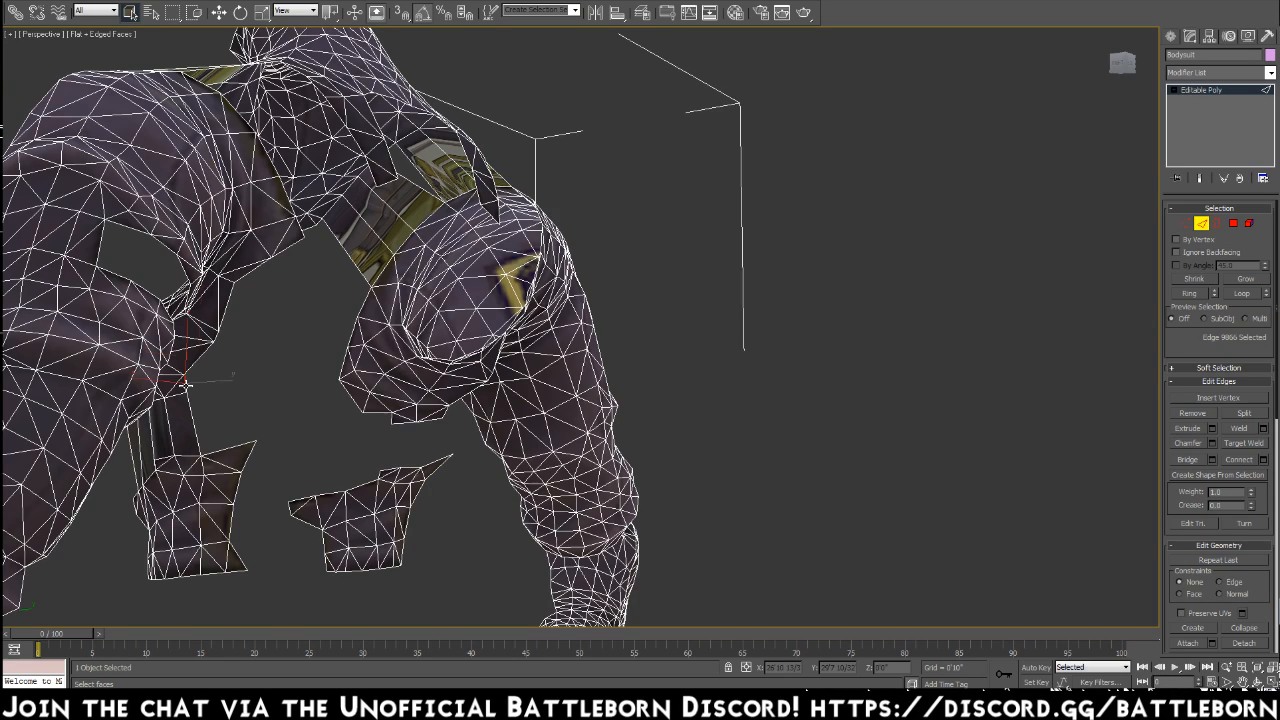
{"action": "left_click", "coordinate": [228, 447], "text": "ctrl"}
{"action": "left_click", "coordinate": [1187, 459]}
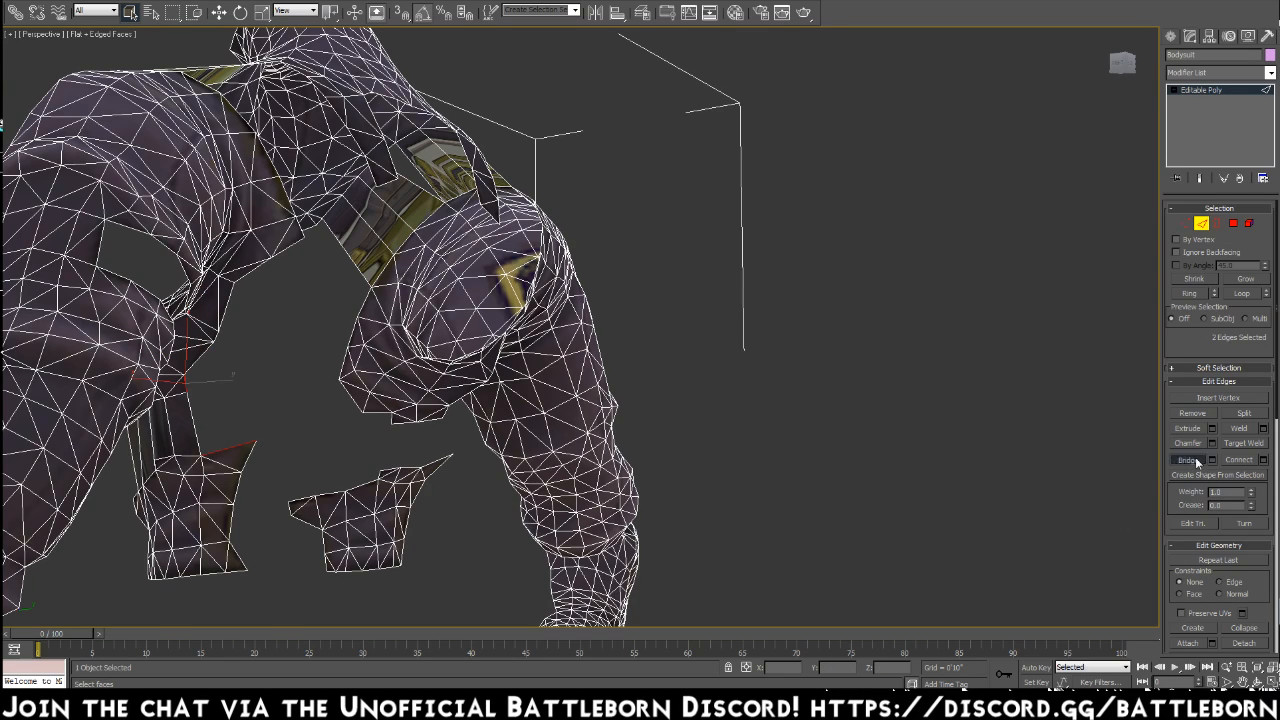
Bridge the open outer side of the new armpit strip to the adjacent sleeve edge above it
{"action": "left_click", "coordinate": [320, 415]}
{"action": "middle_click_drag", "start_coordinate": [320, 415], "coordinate": [229, 380], "text": "alt"}
{"action": "left_click", "coordinate": [193, 312]}
{"action": "left_click", "coordinate": [193, 378], "text": "ctrl"}
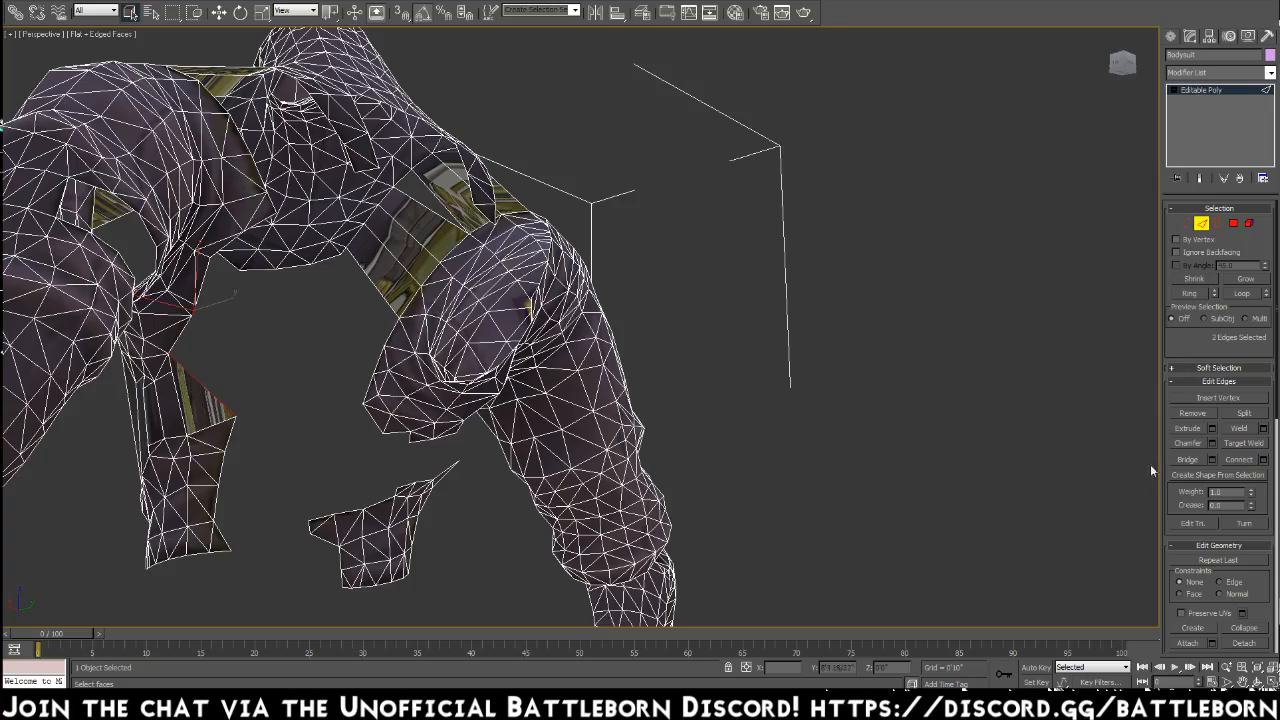
{"action": "left_click", "coordinate": [1187, 459]}
Try to bridge the remaining outer edge of the armpit strip to the next open sleeve edge
{"action": "mouse_move", "coordinate": [275, 336]}
{"action": "middle_mouse_down", "text": "alt"}
{"action": "mouse_move", "coordinate": [202, 378]}
{"action": "mouse_move", "coordinate": [270, 357]}
{"action": "middle_mouse_up", "text": "alt"}
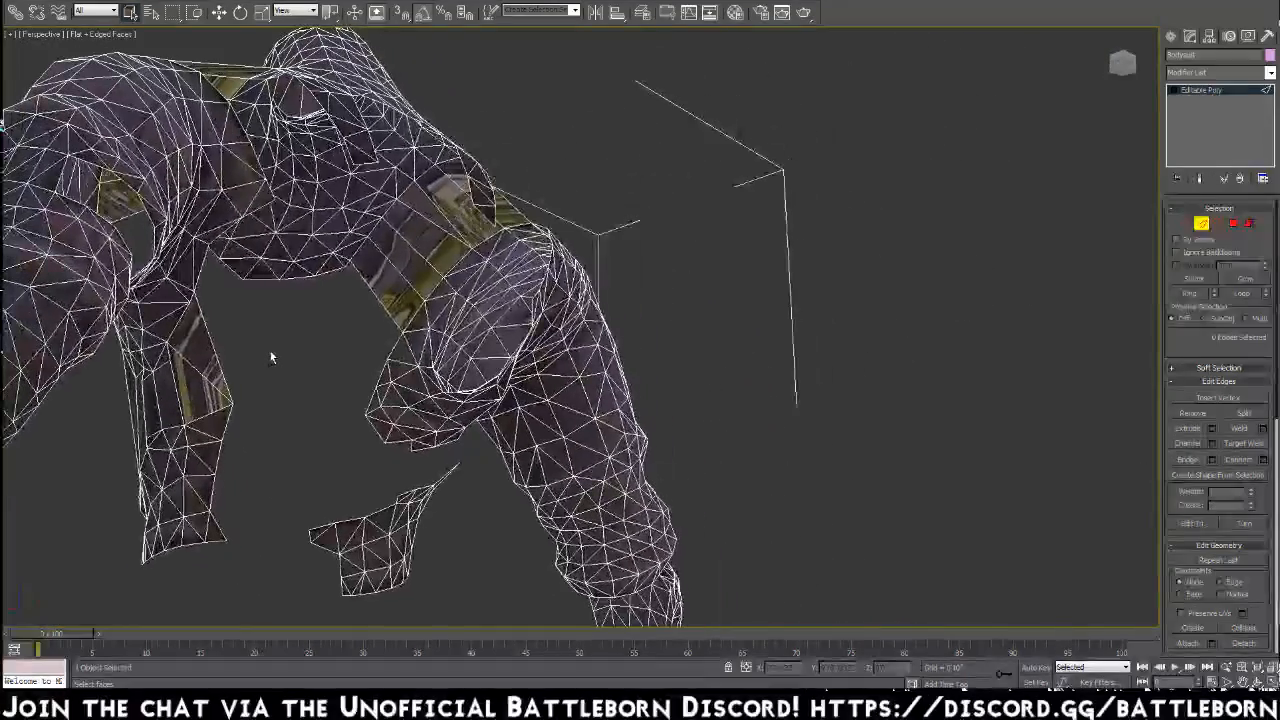
{"action": "left_click", "coordinate": [208, 327]}
{"action": "left_click", "coordinate": [220, 240], "text": "ctrl"}
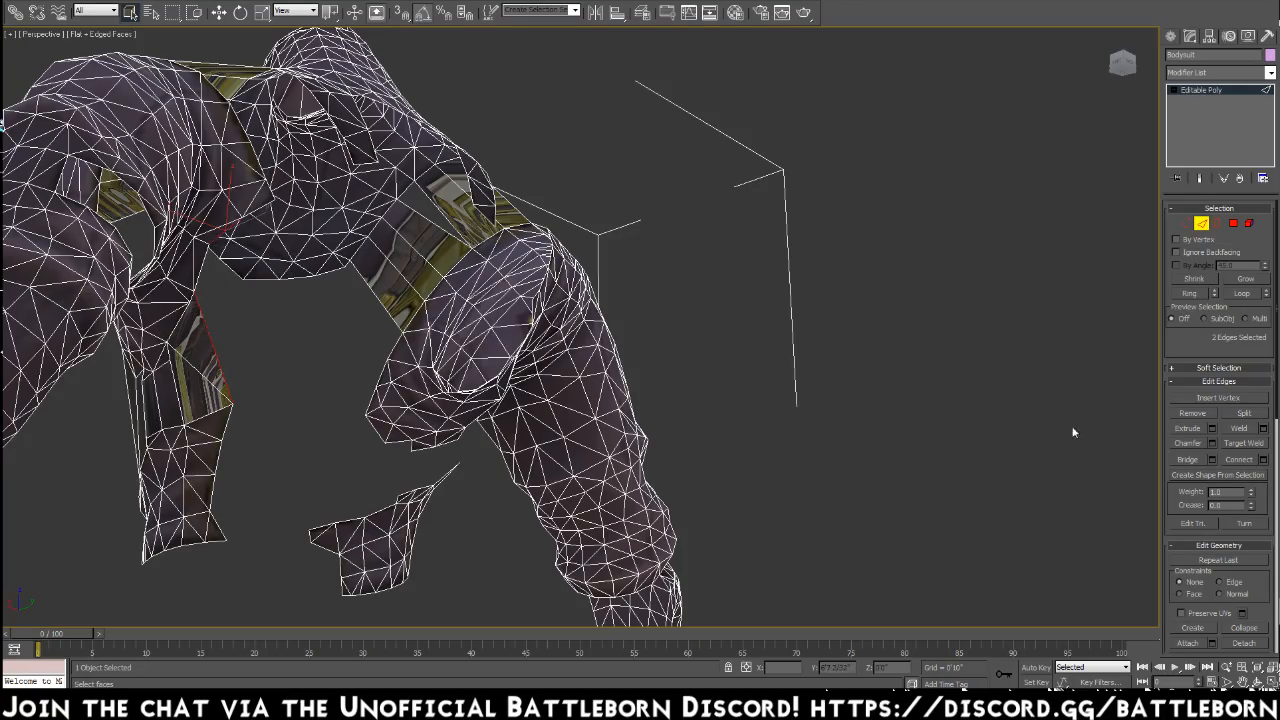
{"action": "left_click", "coordinate": [1187, 459]}
Bridge the first two pairs of open edges between the back flap and the adjacent sleeve, continuing downward from the shoulder strip
{"action": "middle_click_drag", "start_coordinate": [362, 362], "coordinate": [355, 431], "text": "alt"}
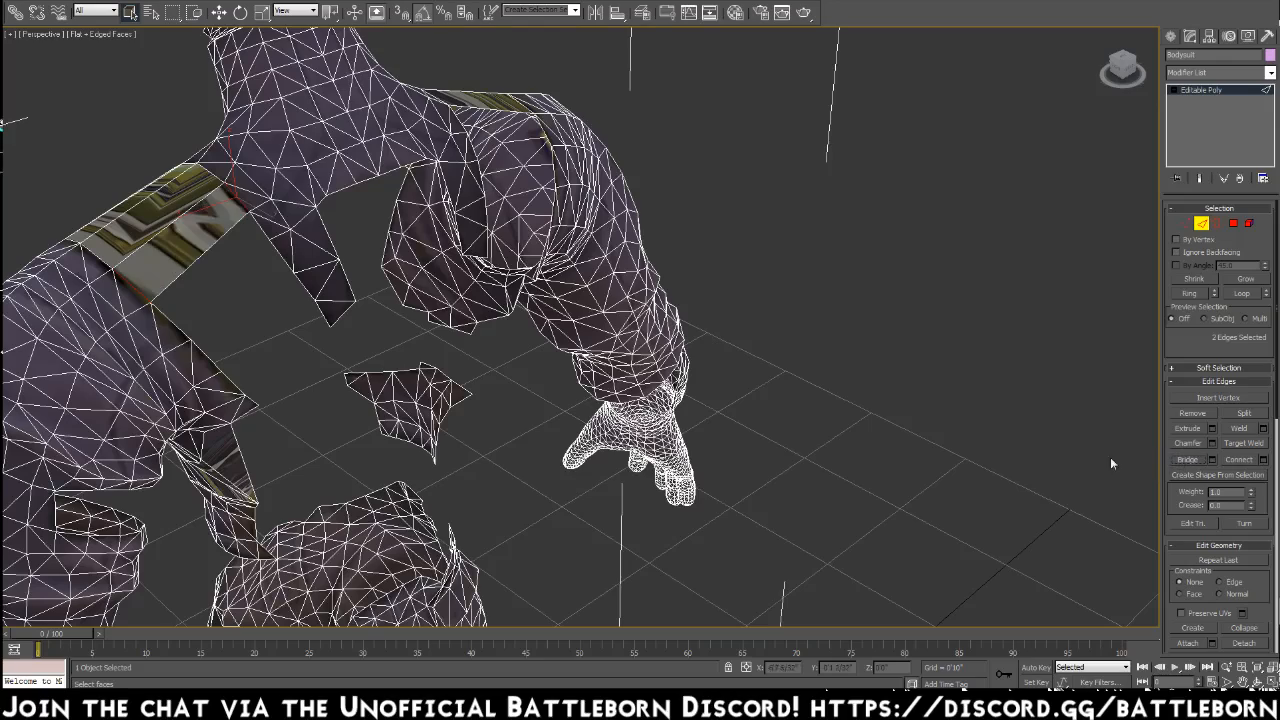
{"action": "left_click", "coordinate": [261, 228]}
{"action": "left_click", "coordinate": [173, 321], "text": "ctrl"}
{"action": "left_click", "coordinate": [1190, 460]}
{"action": "left_click", "coordinate": [283, 262]}
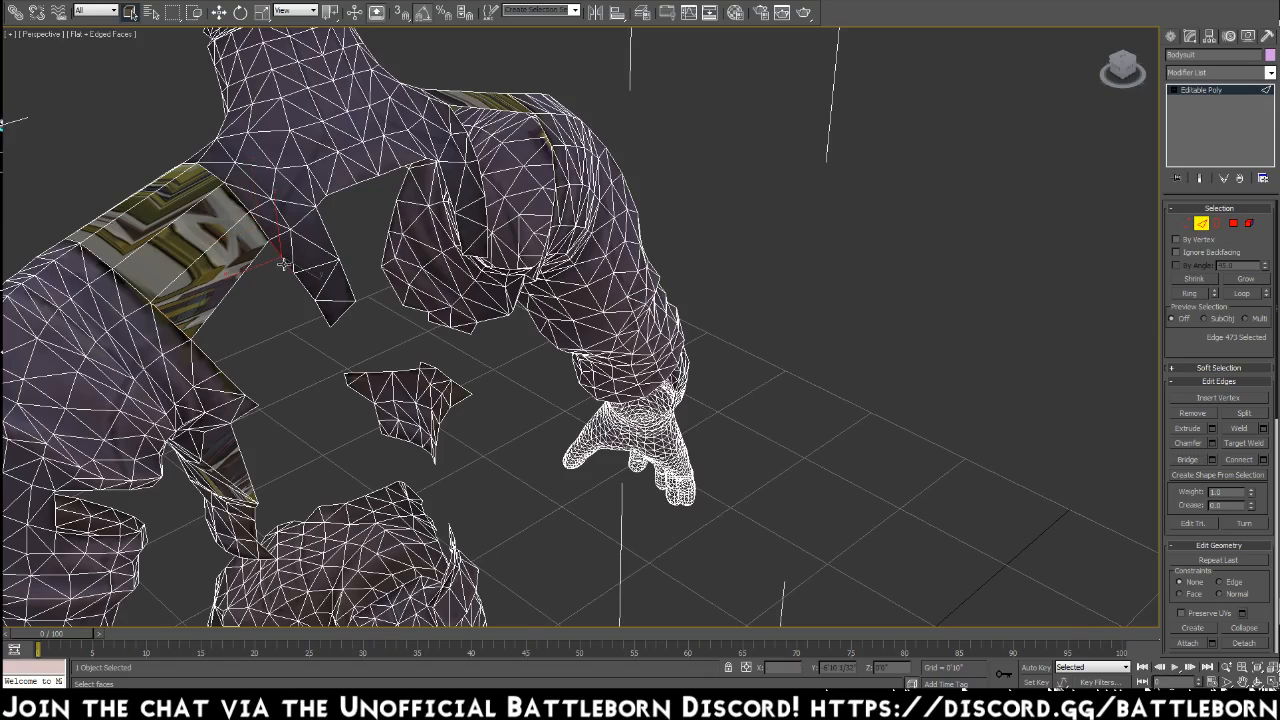
{"action": "left_click", "coordinate": [209, 355], "text": "ctrl"}
{"action": "left_click", "coordinate": [1190, 460]}
Bridge the last two edge pairs between the lower end of the back flap and the sleeve edge
{"action": "left_click", "coordinate": [291, 308]}
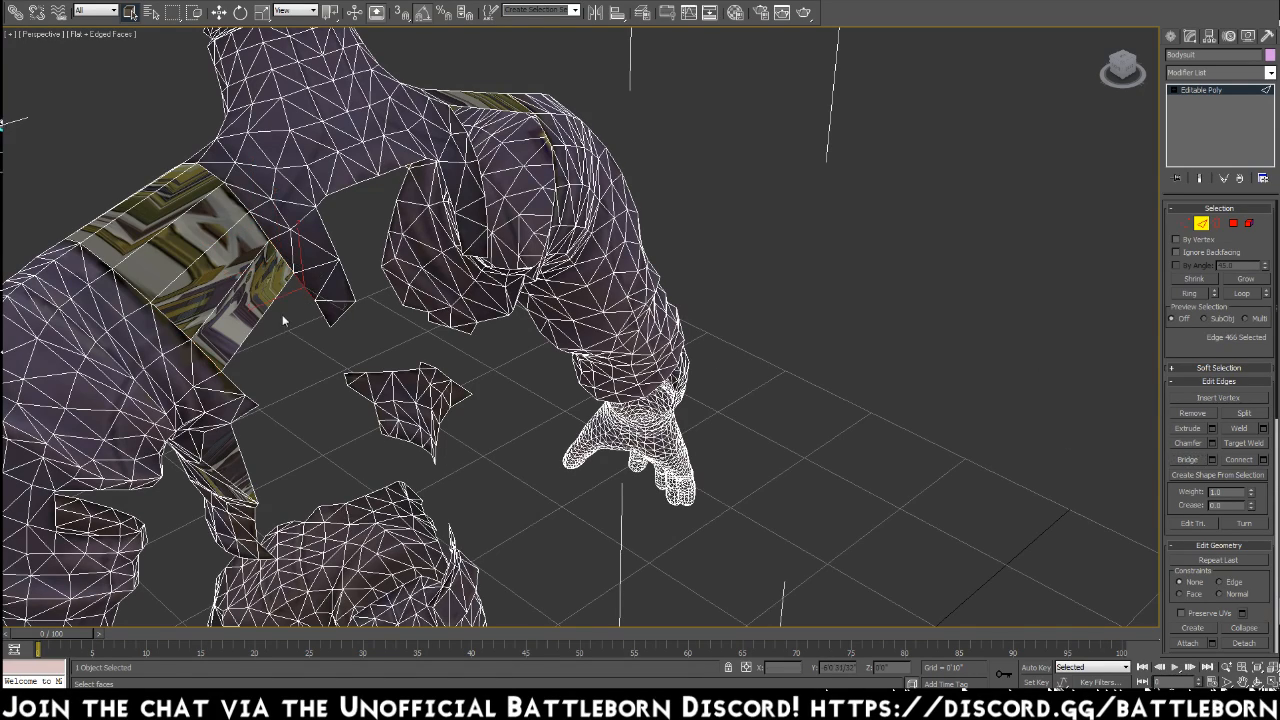
{"action": "left_click", "coordinate": [229, 377], "text": "ctrl"}
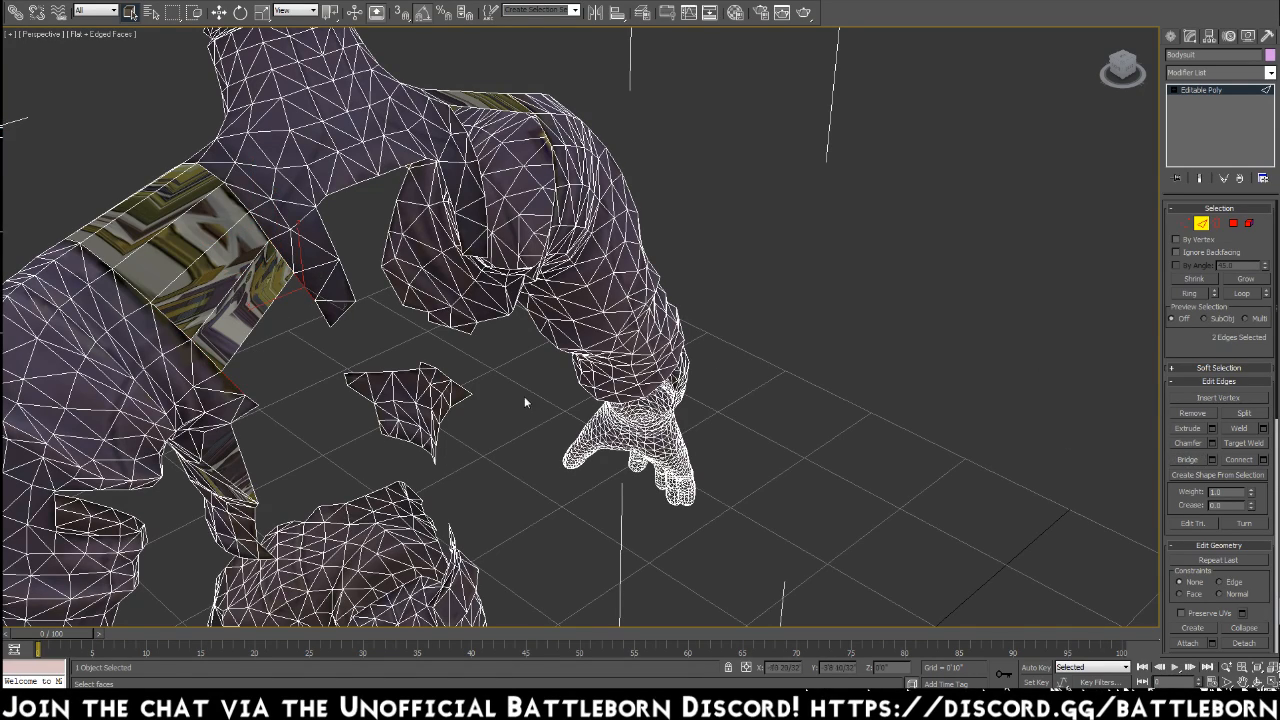
{"action": "left_click", "coordinate": [1185, 459]}
{"action": "left_click", "coordinate": [324, 316]}
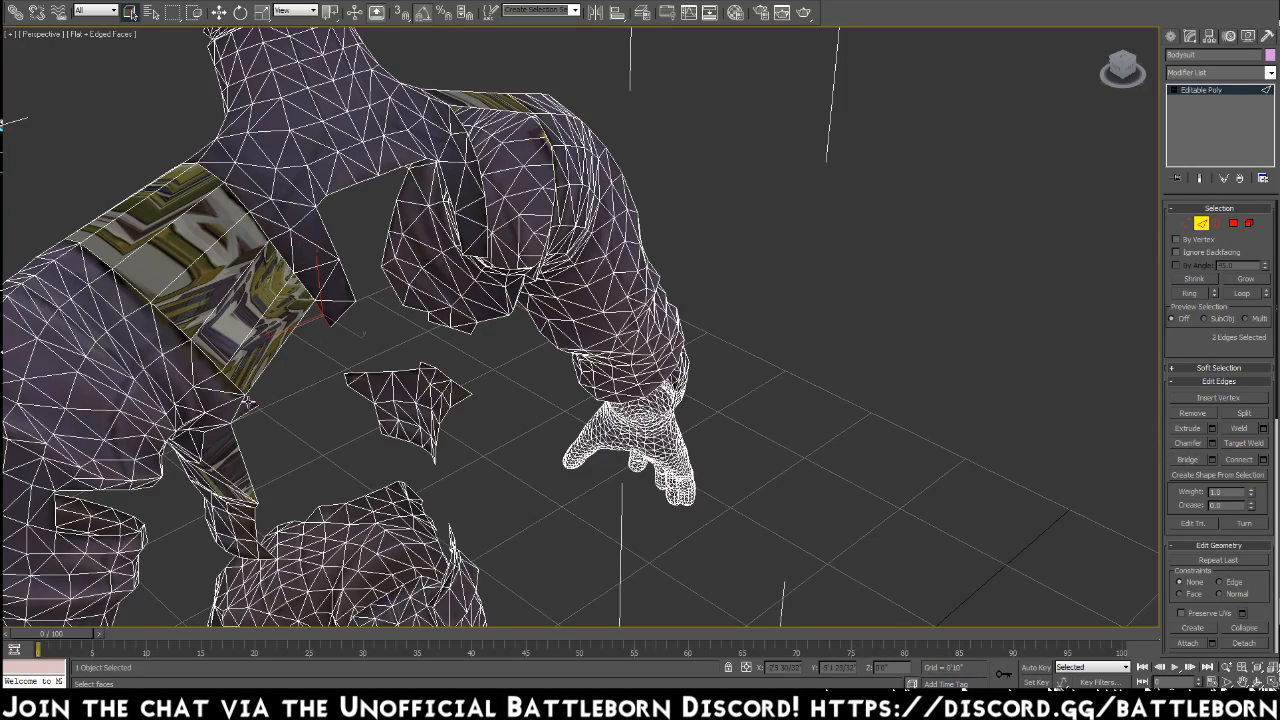
{"action": "left_click", "coordinate": [1196, 463]}
{"action": "middle_click_drag", "start_coordinate": [442, 312], "coordinate": [404, 322], "text": "alt"}
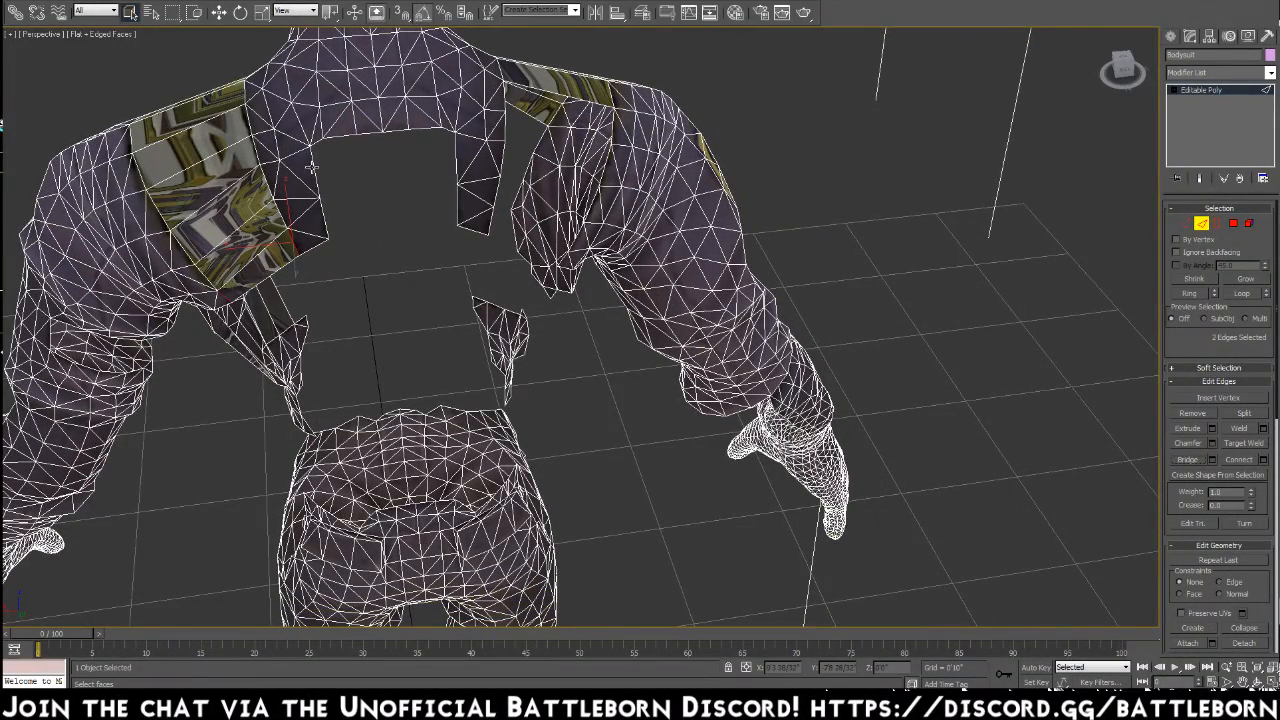
Bridge the facing inner edges of the two back flaps with two strips across the upper back opening
{"action": "left_click", "coordinate": [324, 210]}
{"action": "left_click", "coordinate": [455, 204], "text": "ctrl"}
{"action": "left_click", "coordinate": [1199, 457]}
{"action": "left_click", "coordinate": [457, 173]}
{"action": "left_click", "coordinate": [316, 178], "text": "ctrl"}
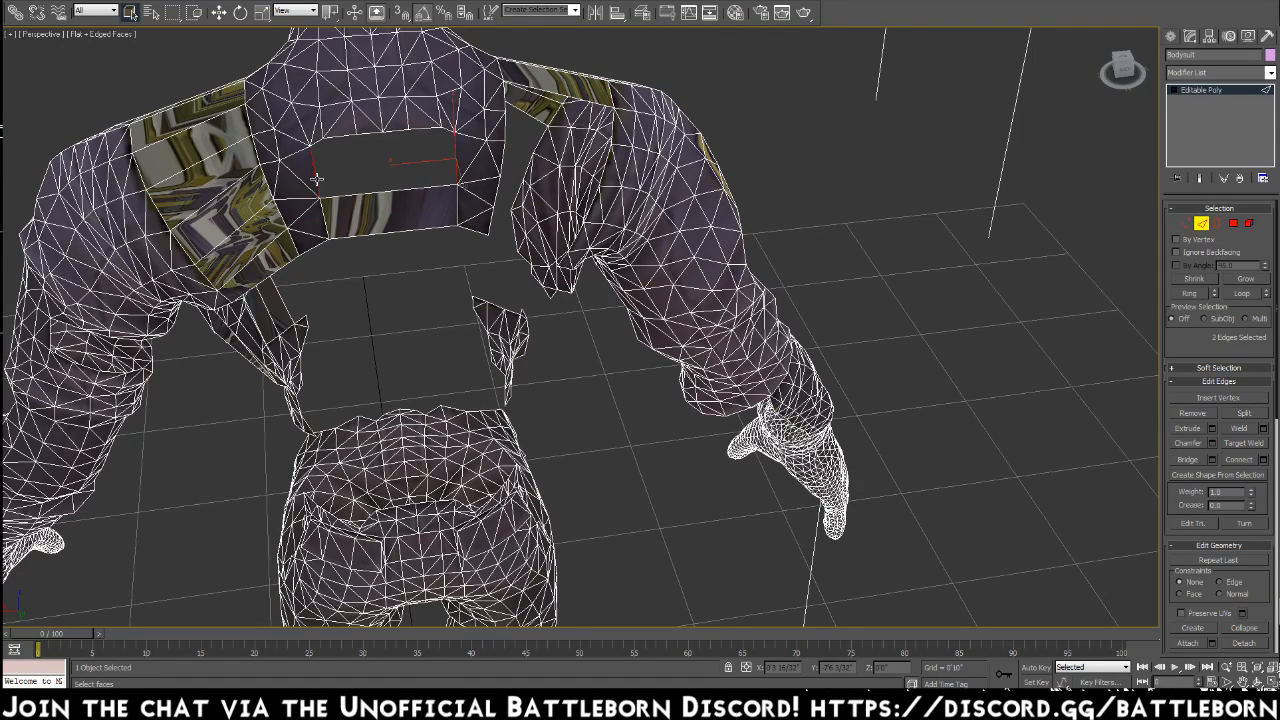
{"action": "left_click", "coordinate": [1189, 460]}
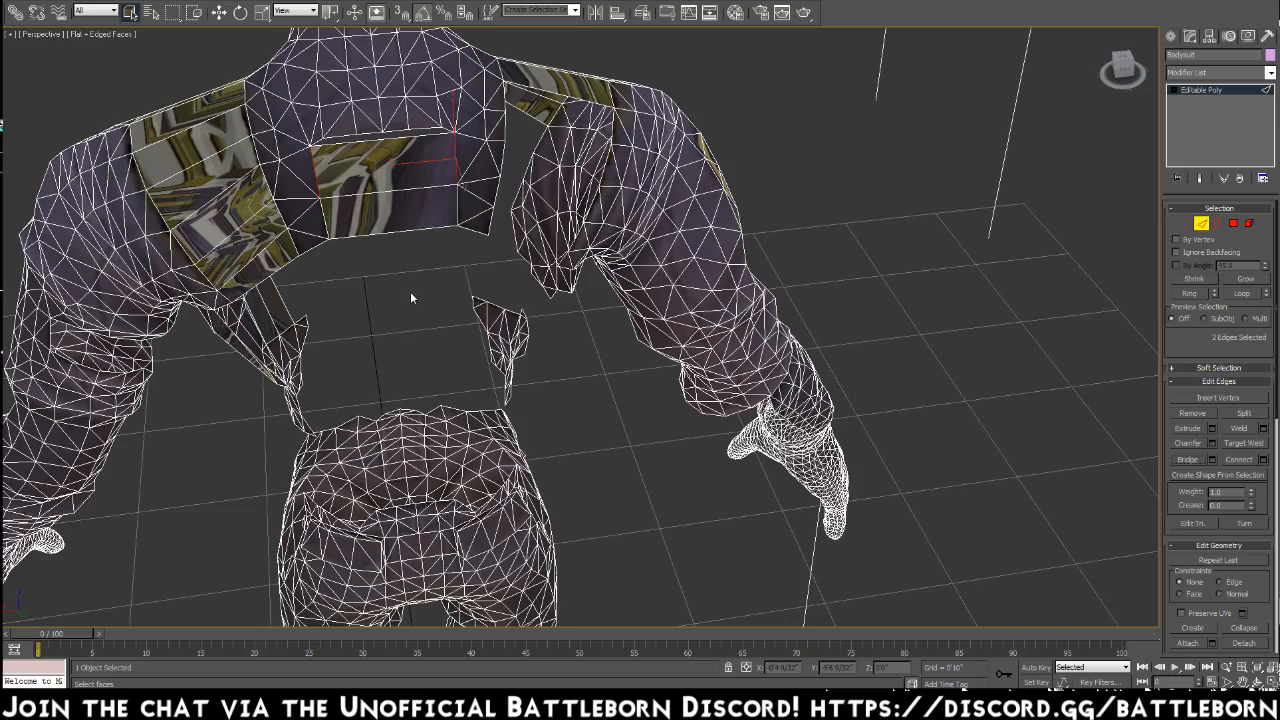
Try to bridge the thin slit between the top of the new back panel and the mesh above it
{"action": "left_click", "coordinate": [418, 163]}
{"action": "left_click", "coordinate": [450, 132], "text": "ctrl"}
{"action": "left_click", "coordinate": [1189, 460]}
{"action": "left_click", "coordinate": [390, 276]}
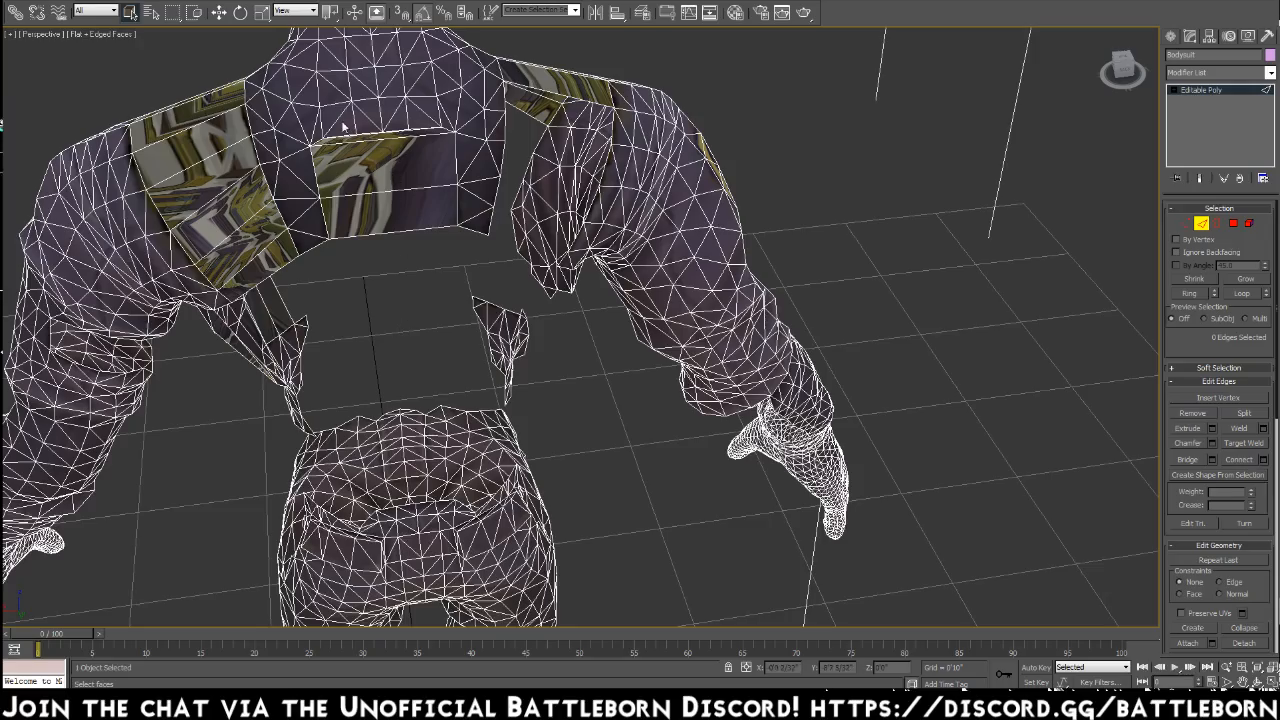
Bridge the bottom edges of the two back flaps to each other below the new back panel
{"action": "middle_click_drag", "start_coordinate": [382, 353], "coordinate": [376, 279], "text": "alt"}
{"action": "left_click", "coordinate": [339, 241]}
{"action": "left_click", "coordinate": [480, 248], "text": "ctrl"}
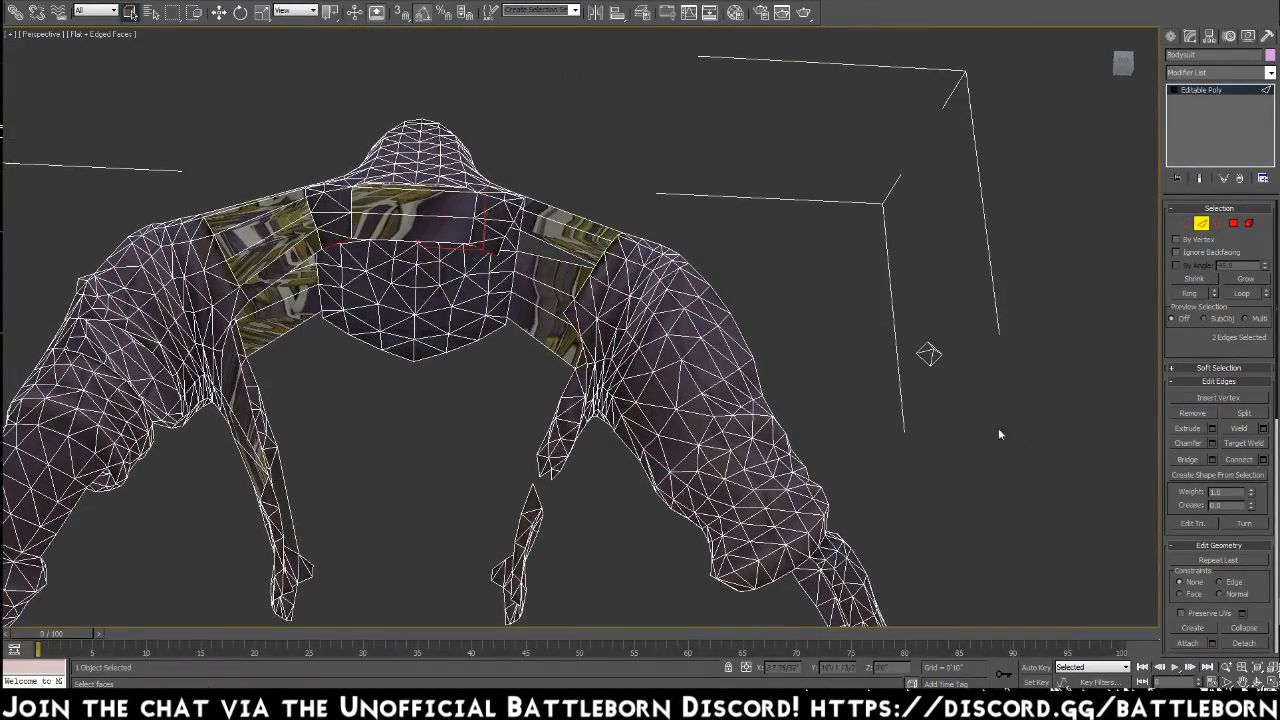
{"action": "left_click", "coordinate": [1196, 466]}
Bridge the lower end of the other back flap to the open edge of its neighbouring sleeve
{"action": "middle_click_drag", "start_coordinate": [483, 422], "coordinate": [485, 355], "text": "alt"}
{"action": "left_click", "coordinate": [524, 224]}
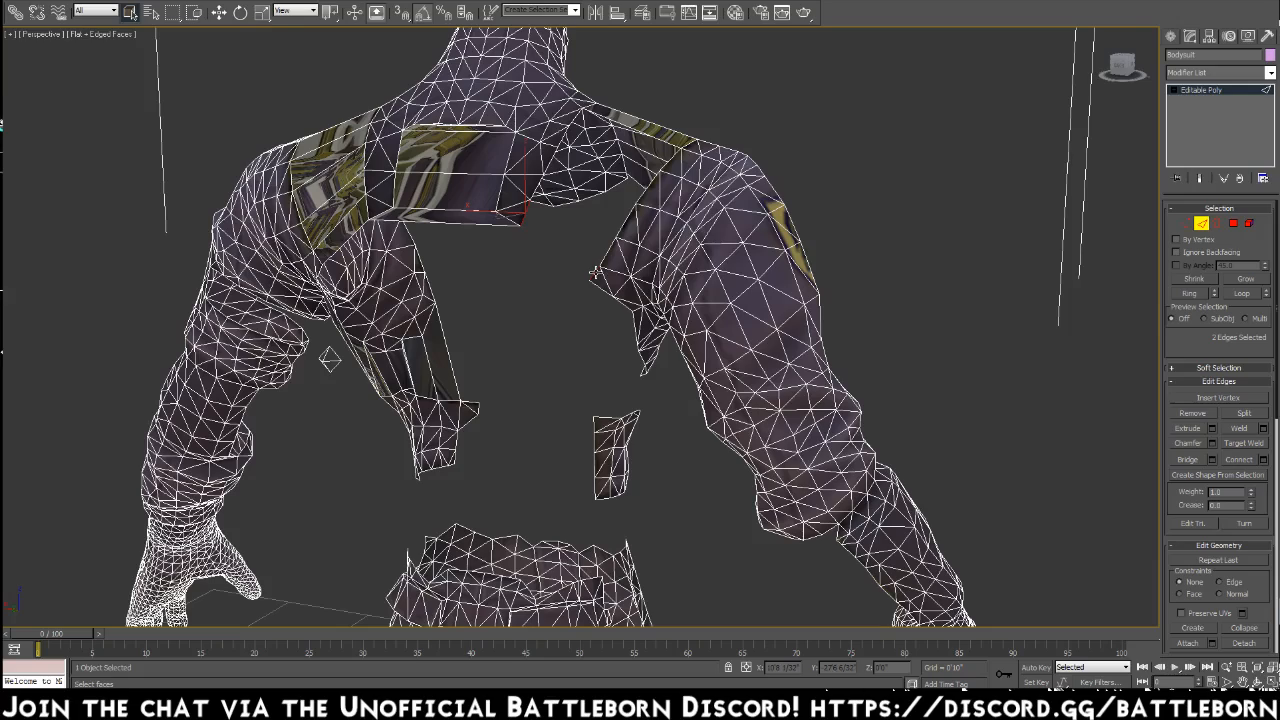
{"action": "left_click", "coordinate": [1192, 459]}
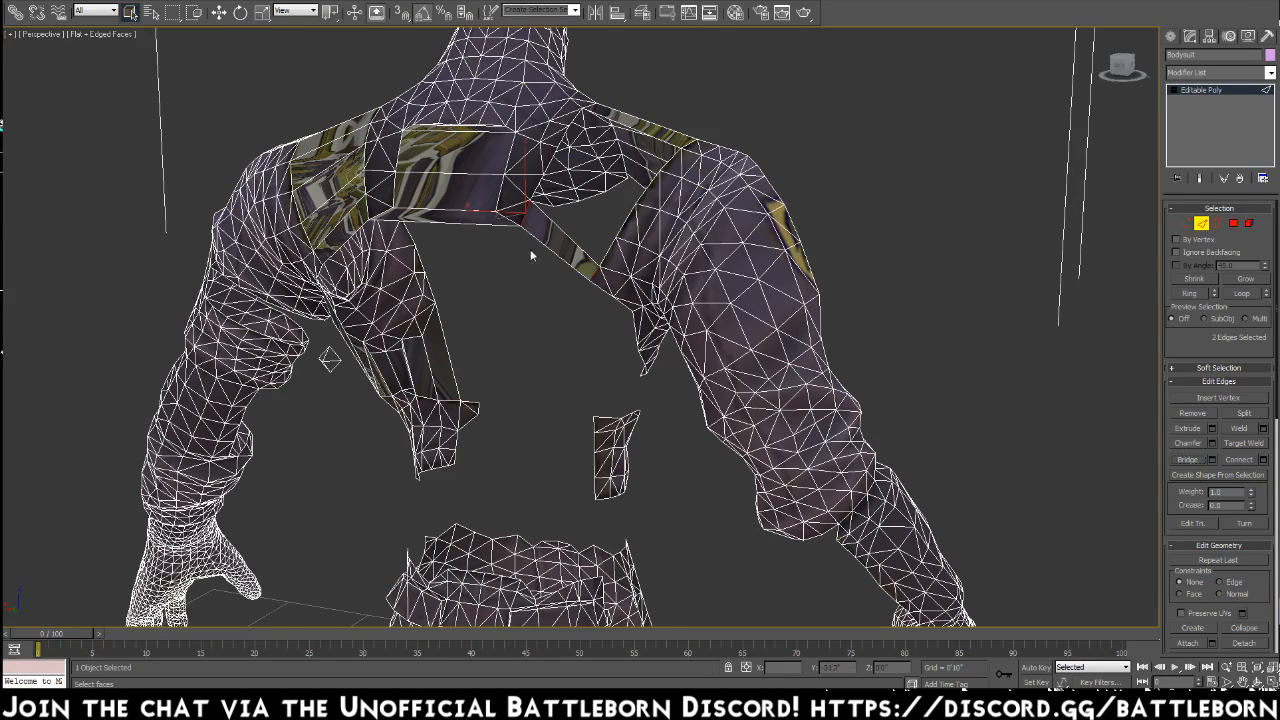
Bridge the slanted lower edges of the two back shoulder strips to each other across the back
{"action": "scroll", "coordinate": [530, 265], "scroll_direction": "up", "scroll_amount": 4}
{"action": "left_click", "coordinate": [532, 260]}
{"action": "left_click", "coordinate": [283, 256], "text": "ctrl"}
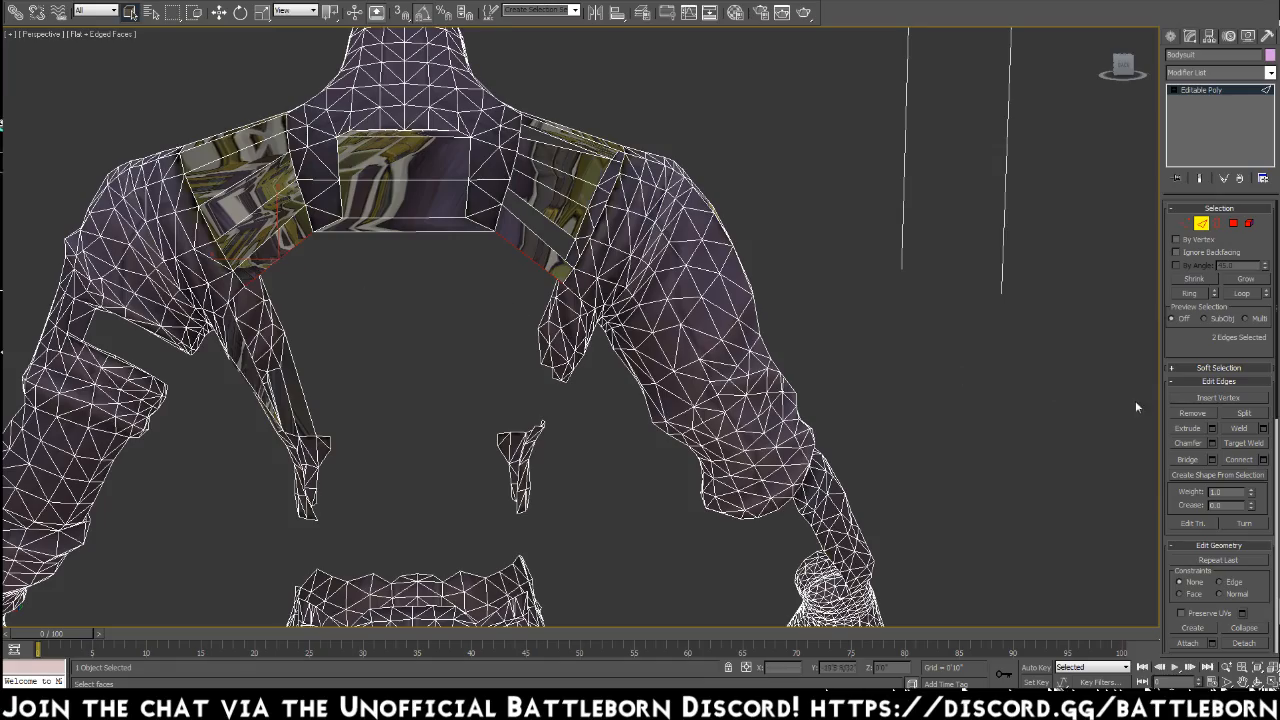
{"action": "left_click", "coordinate": [1187, 459]}
Bridge the next open edges of the two sleeves to each other below the newest back strip
{"action": "middle_click_drag", "start_coordinate": [420, 400], "coordinate": [1050, 45], "text": "alt"}
{"action": "middle_click_drag", "start_coordinate": [298, 401], "coordinate": [214, 390], "text": "alt"}
{"action": "left_click", "coordinate": [240, 307]}
{"action": "left_click", "coordinate": [571, 321], "text": "ctrl"}
{"action": "left_click", "coordinate": [1197, 459]}
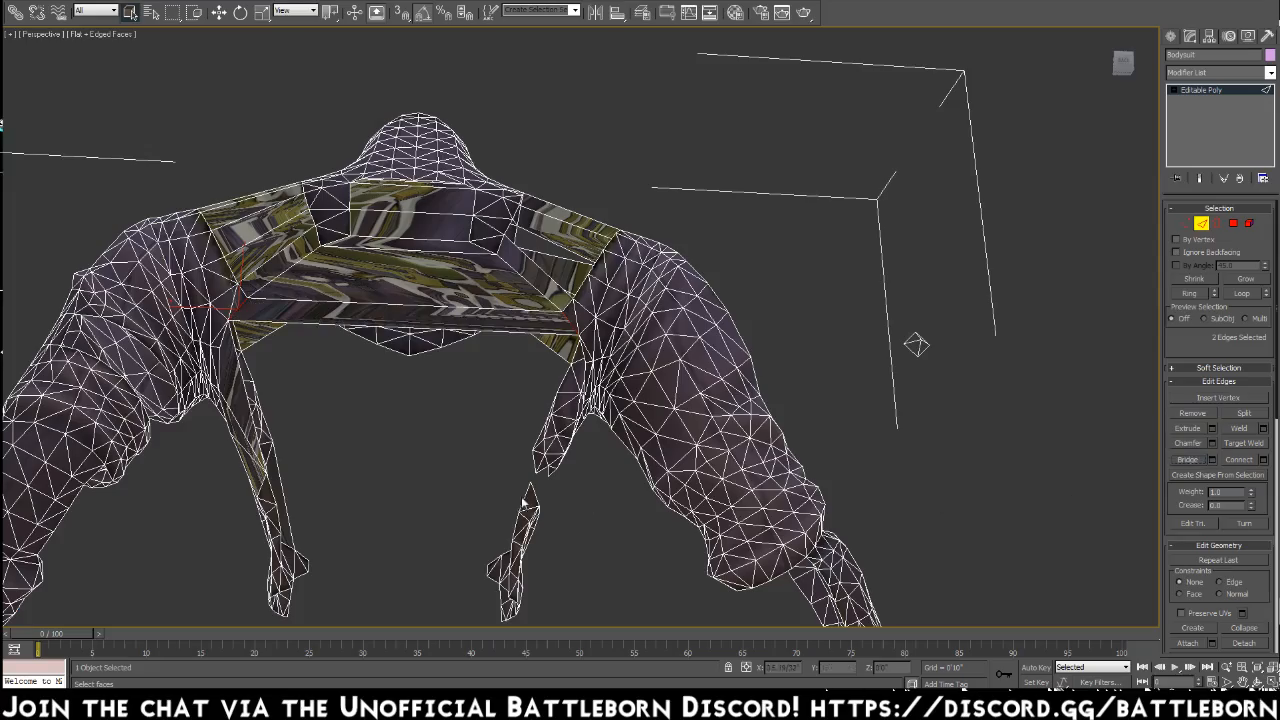
Close the small triangular gap in the front shoulder strip by bridging its two specific edges
{"action": "middle_click_drag", "start_coordinate": [522, 418], "coordinate": [790, 468], "text": "alt"}
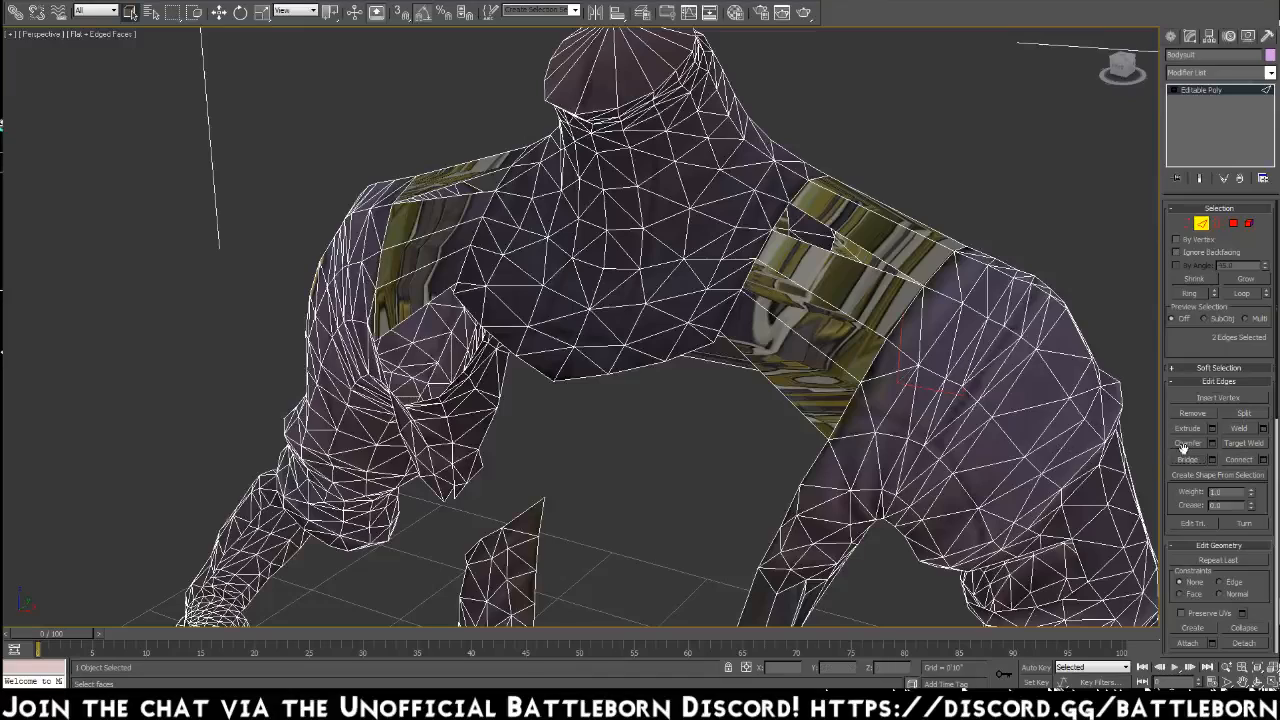
{"action": "left_click", "coordinate": [1212, 459]}
{"action": "left_click", "coordinate": [288, 311]}
{"action": "left_click", "coordinate": [836, 234]}
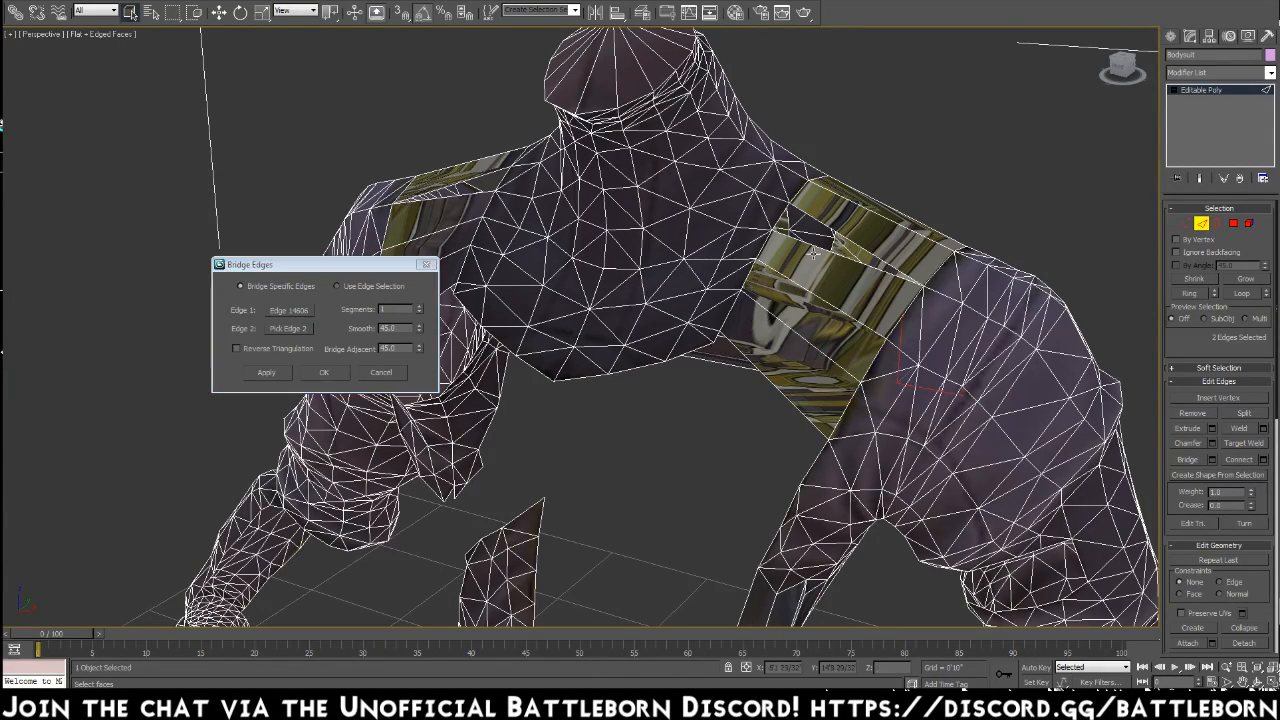
{"action": "left_click", "coordinate": [289, 330]}
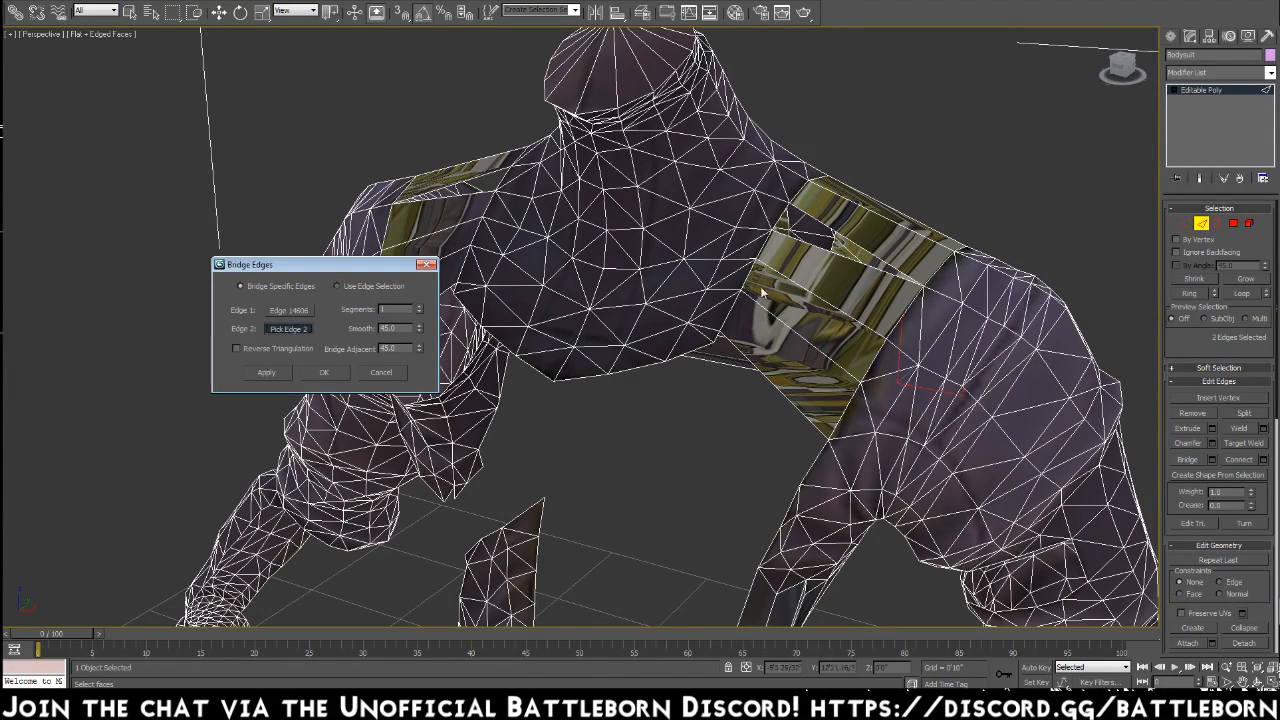
{"action": "left_click", "coordinate": [835, 255]}
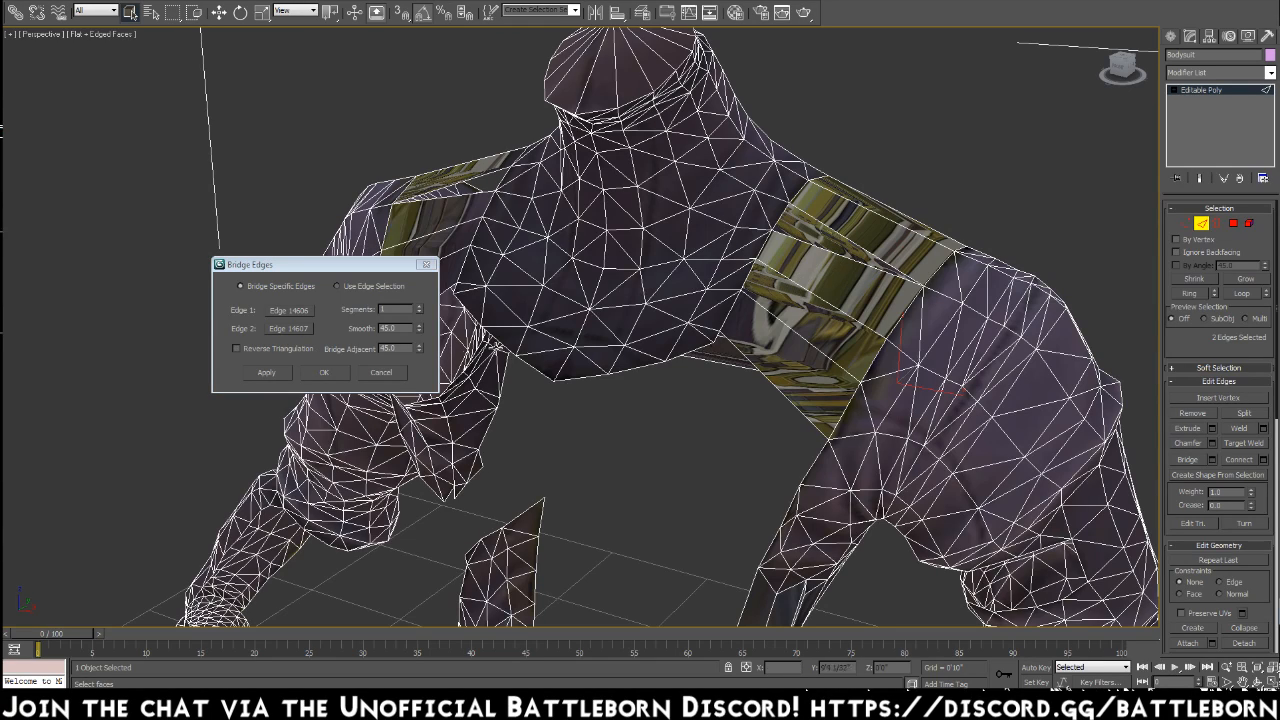
{"action": "left_click", "coordinate": [280, 373]}
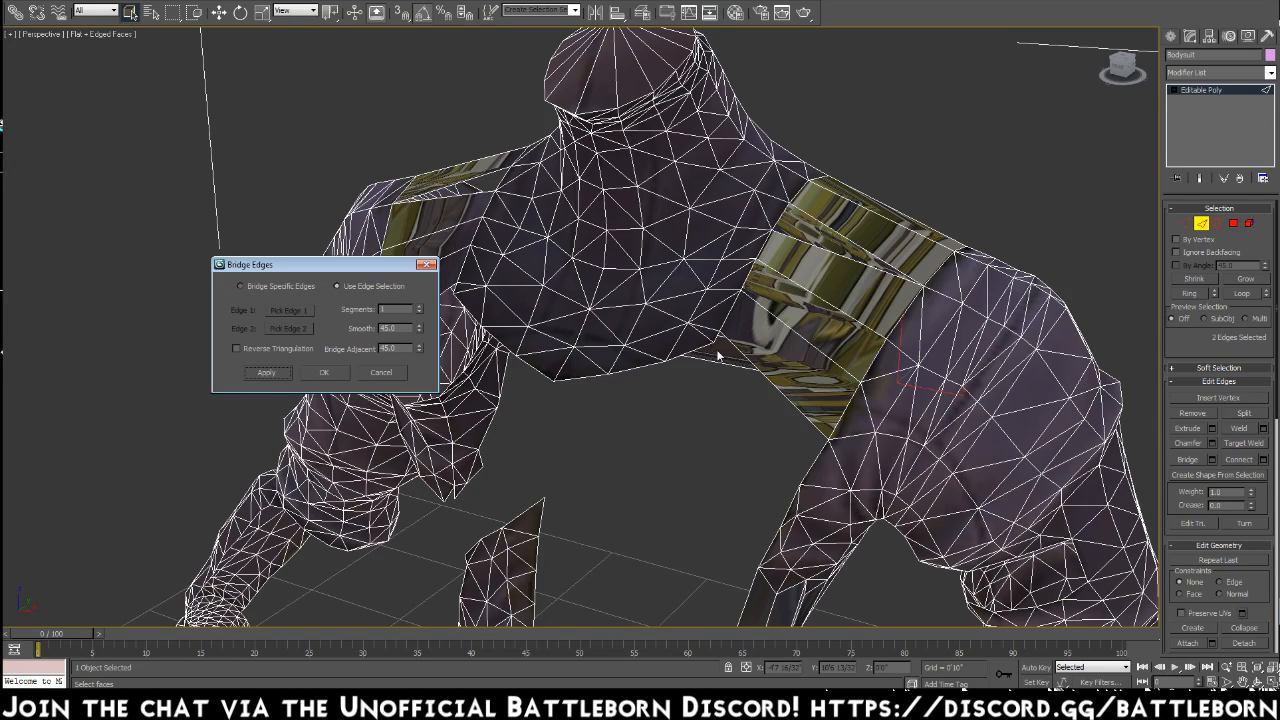
{"action": "left_click", "coordinate": [376, 374]}
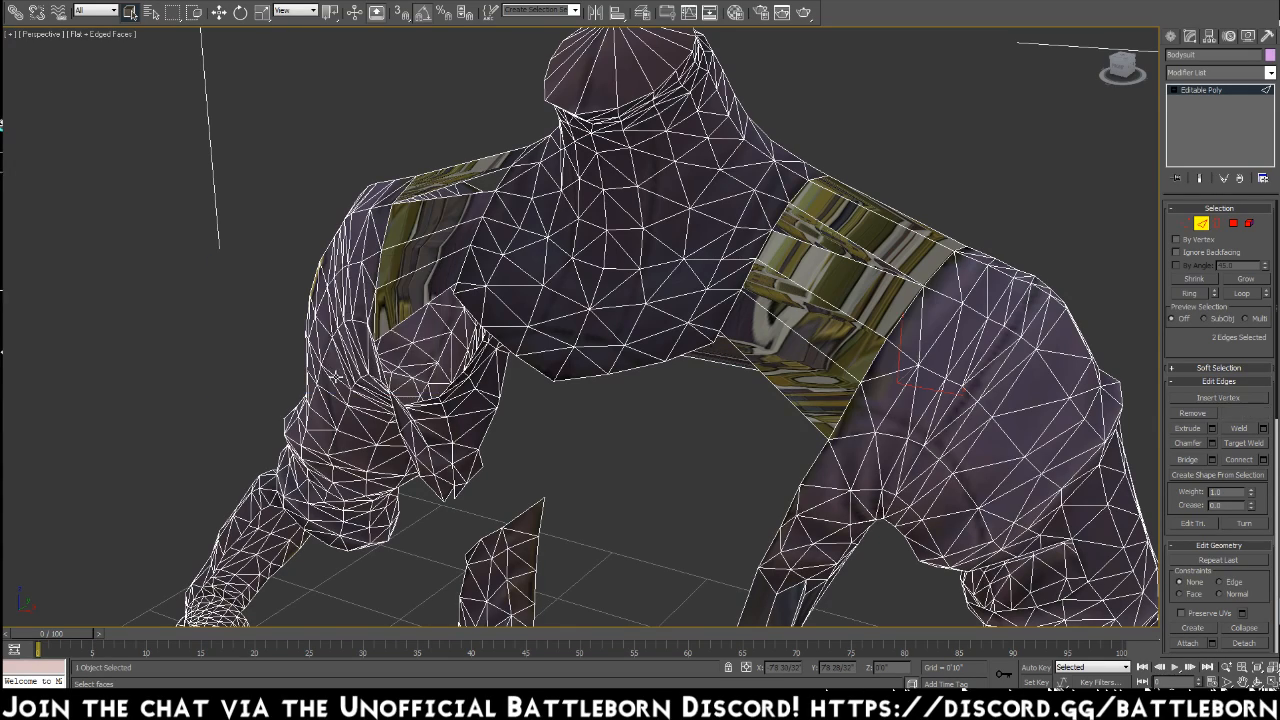
Bridge three consecutive pairs of edges between the chest's lower border and the inner side of the sleeve
{"action": "mouse_move", "coordinate": [685, 477]}
{"action": "middle_mouse_down", "text": "alt"}
{"action": "mouse_move", "coordinate": [718, 460]}
{"action": "mouse_move", "coordinate": [620, 460]}
{"action": "mouse_move", "coordinate": [696, 464]}
{"action": "middle_mouse_up", "text": "alt"}
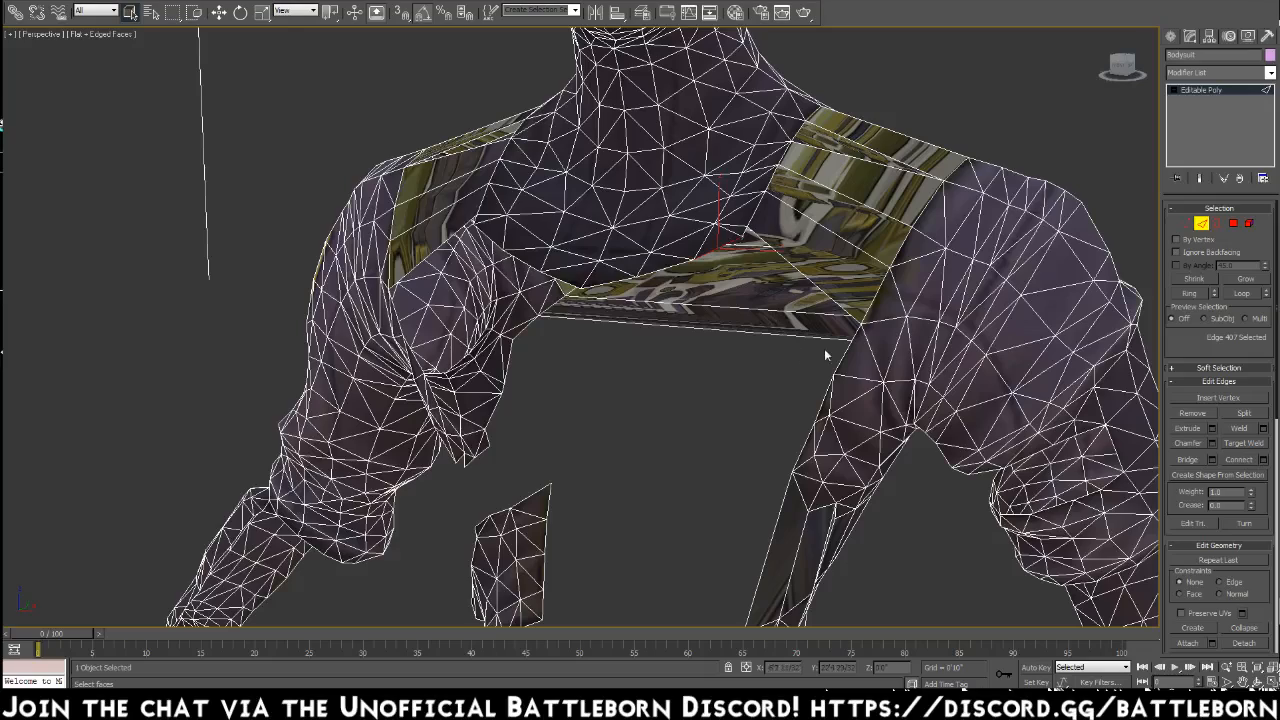
{"action": "left_click", "coordinate": [1188, 459]}
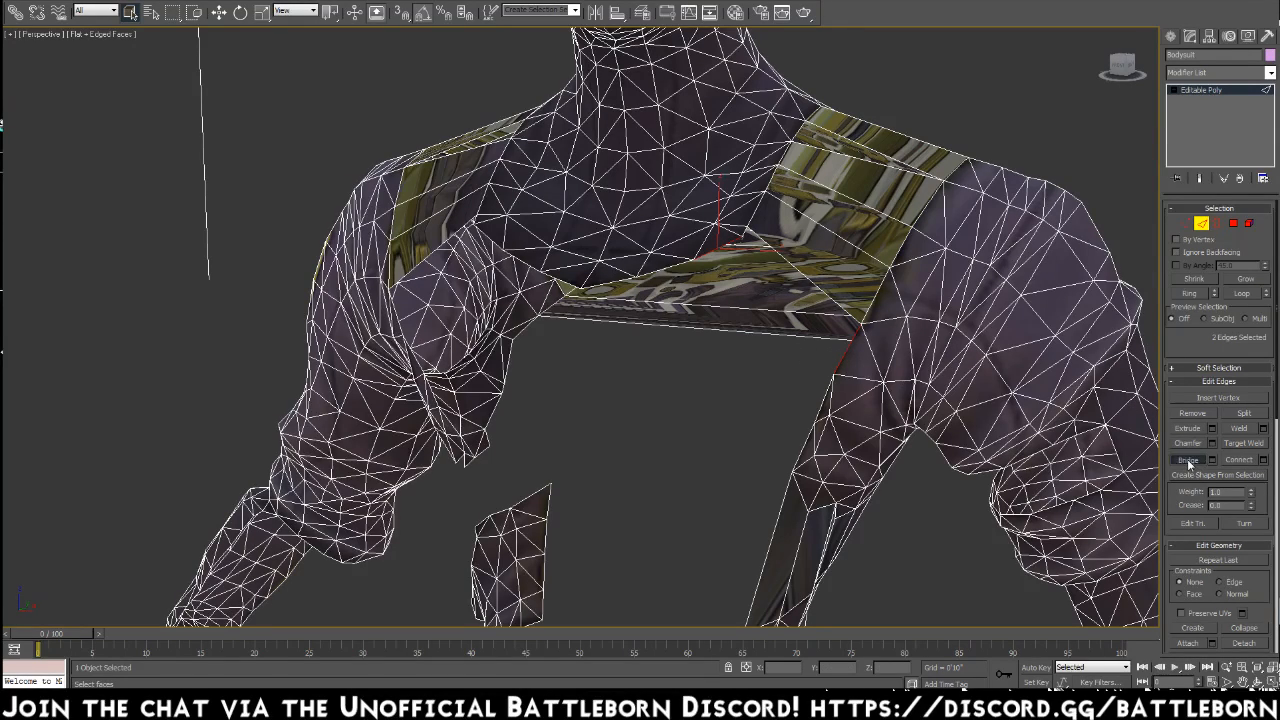
{"action": "left_click", "coordinate": [668, 270]}
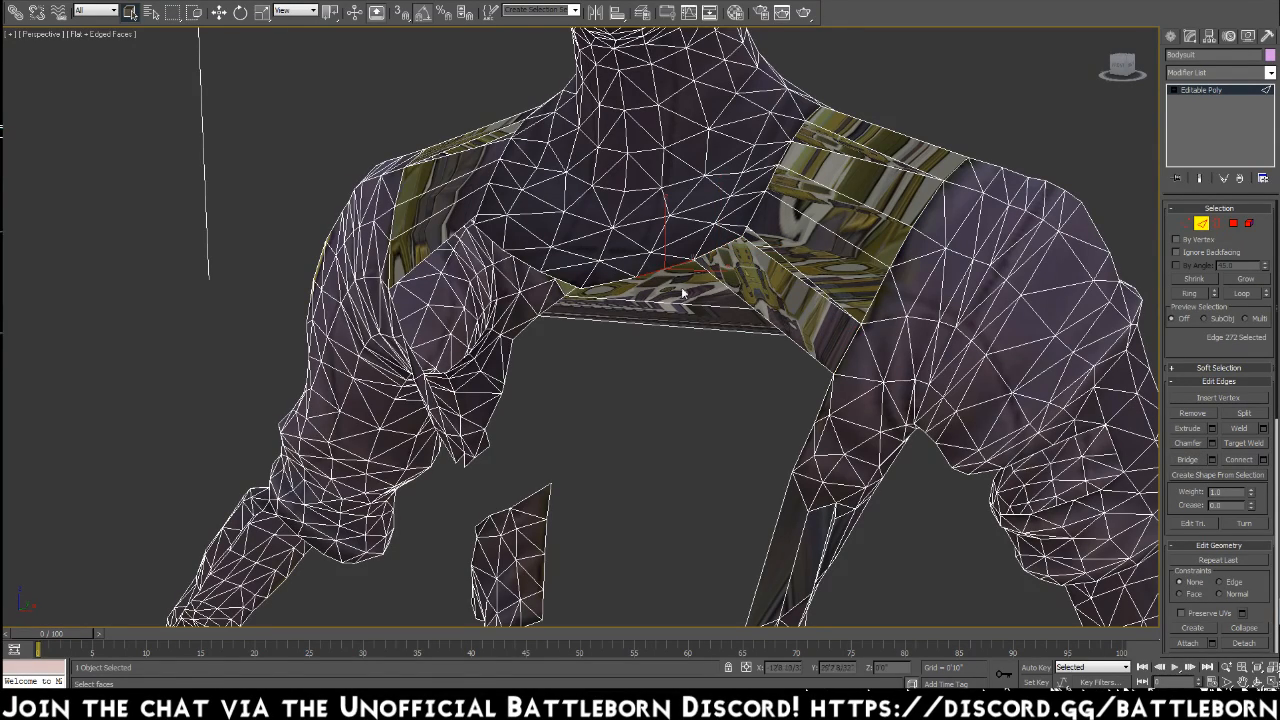
{"action": "left_click", "coordinate": [822, 398], "text": "ctrl"}
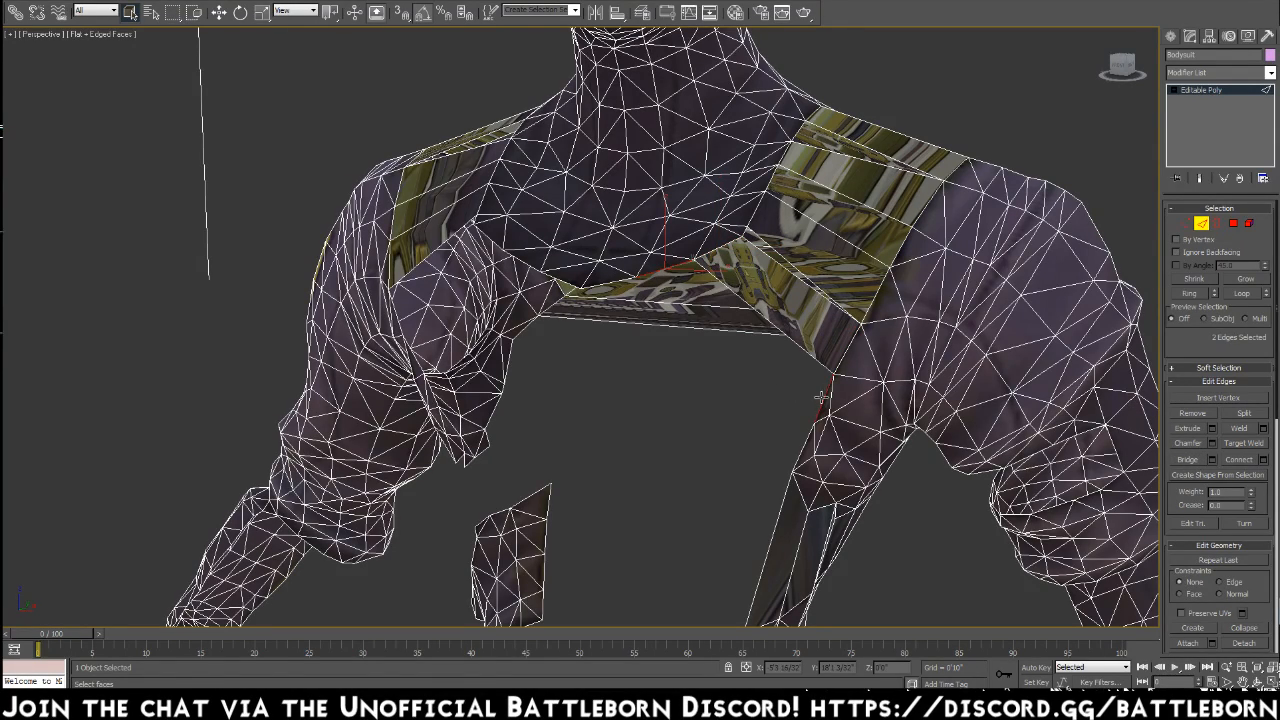
{"action": "left_click", "coordinate": [1195, 461]}
{"action": "left_click", "coordinate": [611, 281]}
{"action": "left_click", "coordinate": [800, 448], "text": "ctrl"}
{"action": "left_click", "coordinate": [1188, 462]}
Bridge the two specific edges of the gap between the shoulder strip and the new strips under the chest
{"action": "middle_click_drag", "start_coordinate": [775, 365], "coordinate": [750, 372], "text": "alt"}
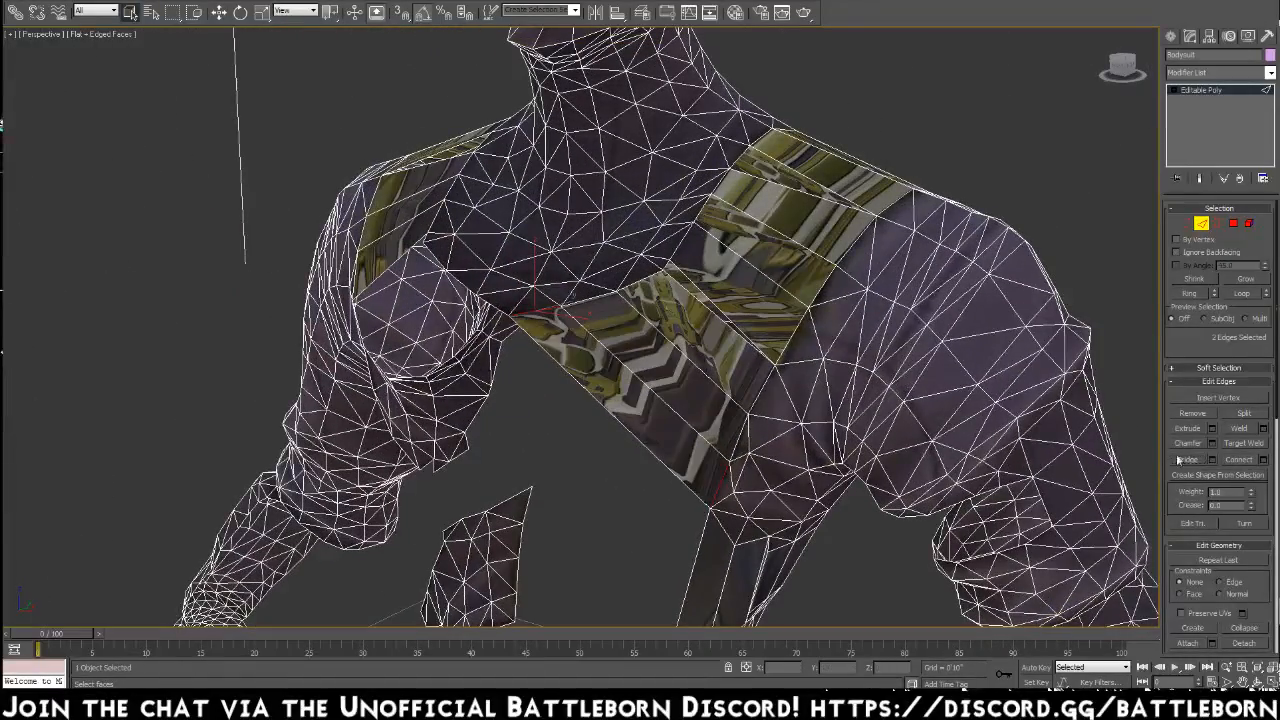
{"action": "left_click", "coordinate": [1212, 459]}
{"action": "left_click", "coordinate": [268, 287]}
{"action": "left_click", "coordinate": [288, 310]}
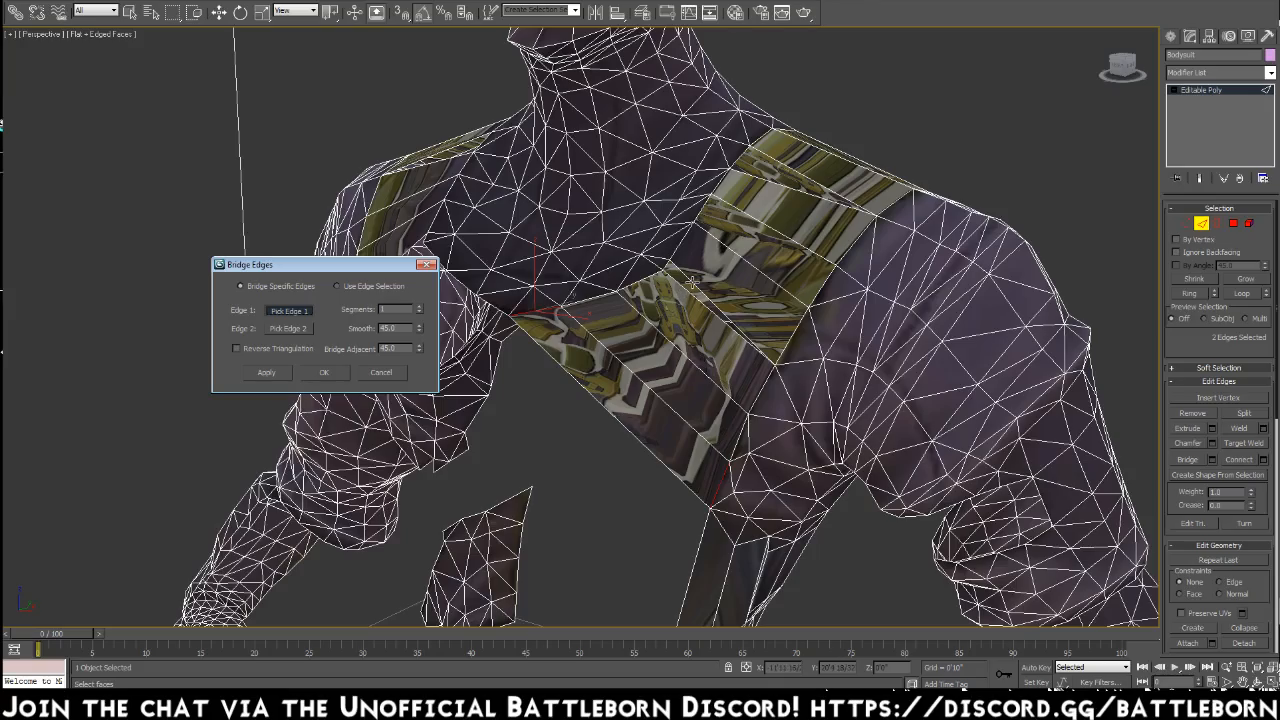
{"action": "left_click", "coordinate": [692, 283]}
{"action": "left_click", "coordinate": [288, 328]}
{"action": "left_click", "coordinate": [708, 311]}
{"action": "left_click", "coordinate": [322, 372]}
Bridge the first two pairs of opposite edges across the open gap in the sleeve, starting at the gap's closed end
{"action": "middle_click_drag", "start_coordinate": [676, 466], "coordinate": [815, 300], "text": "alt"}
{"action": "left_click", "coordinate": [845, 352]}
{"action": "key", "text": "z"}
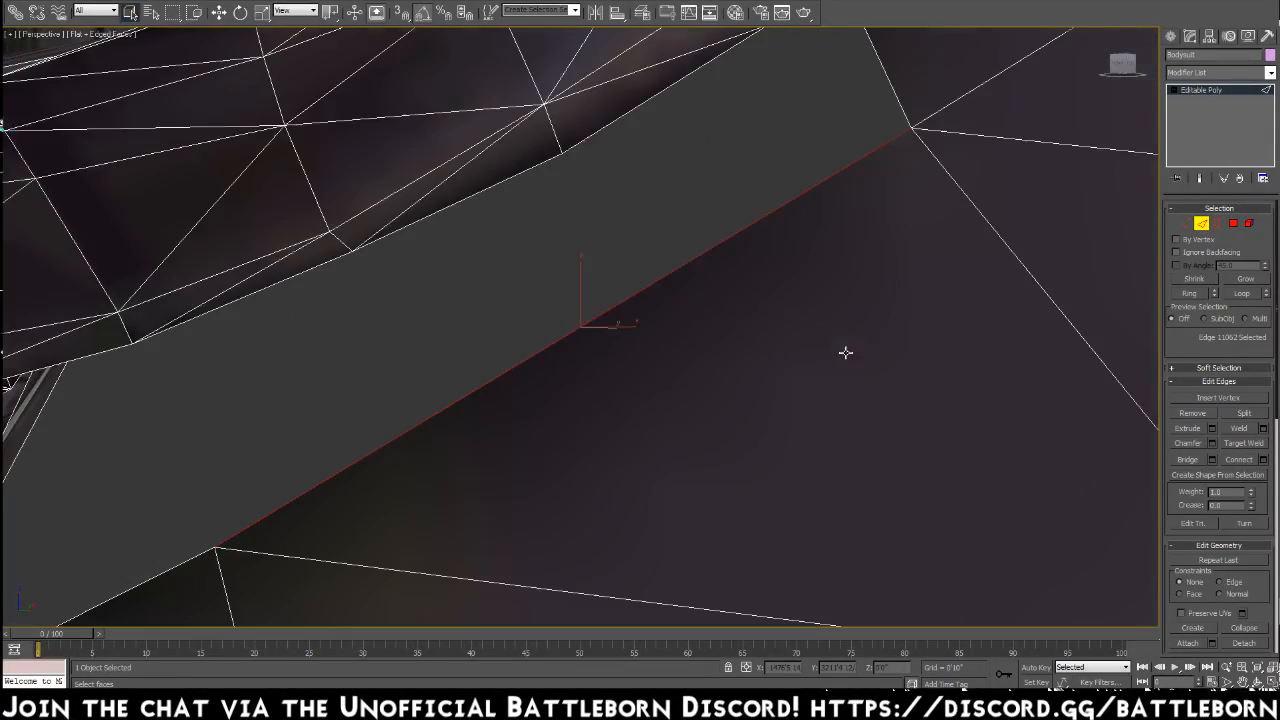
{"action": "middle_click_drag", "start_coordinate": [664, 307], "coordinate": [715, 385], "text": "alt"}
{"action": "left_click", "coordinate": [492, 181], "text": "ctrl"}
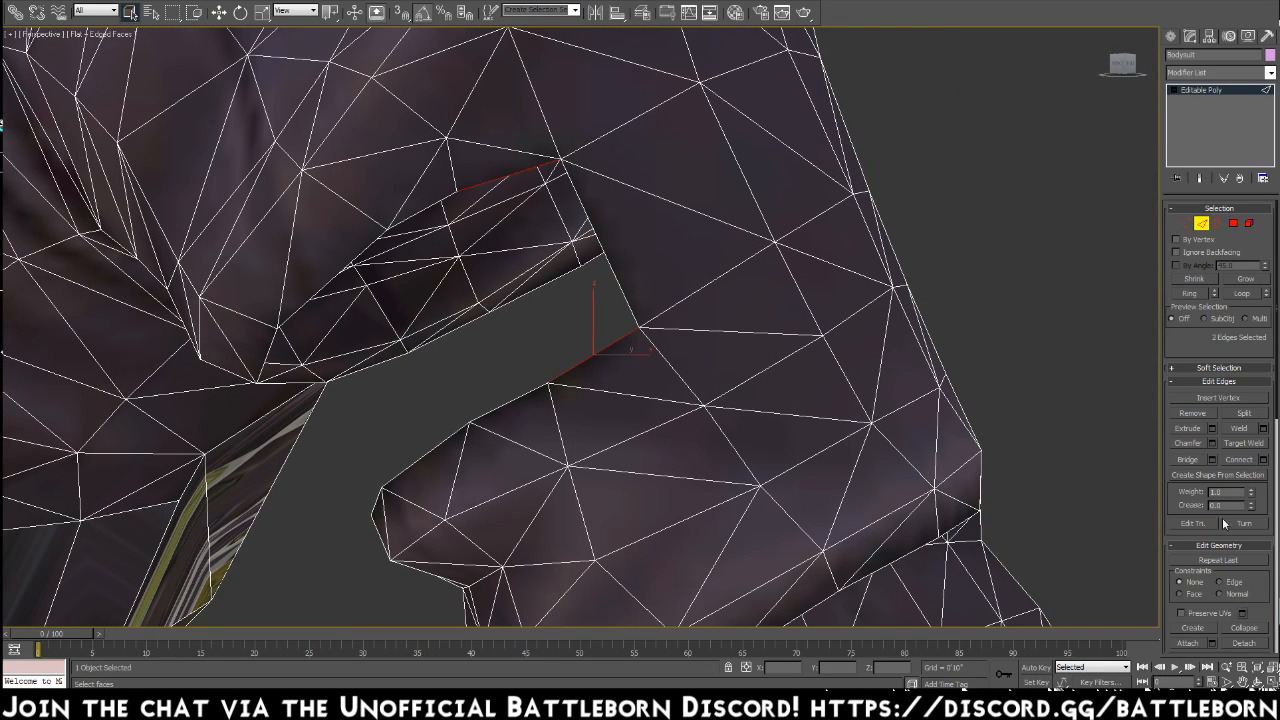
{"action": "left_click", "coordinate": [1192, 461]}
{"action": "left_click", "coordinate": [434, 206]}
{"action": "left_click", "coordinate": [509, 402], "text": "ctrl"}
{"action": "left_click", "coordinate": [1189, 460]}
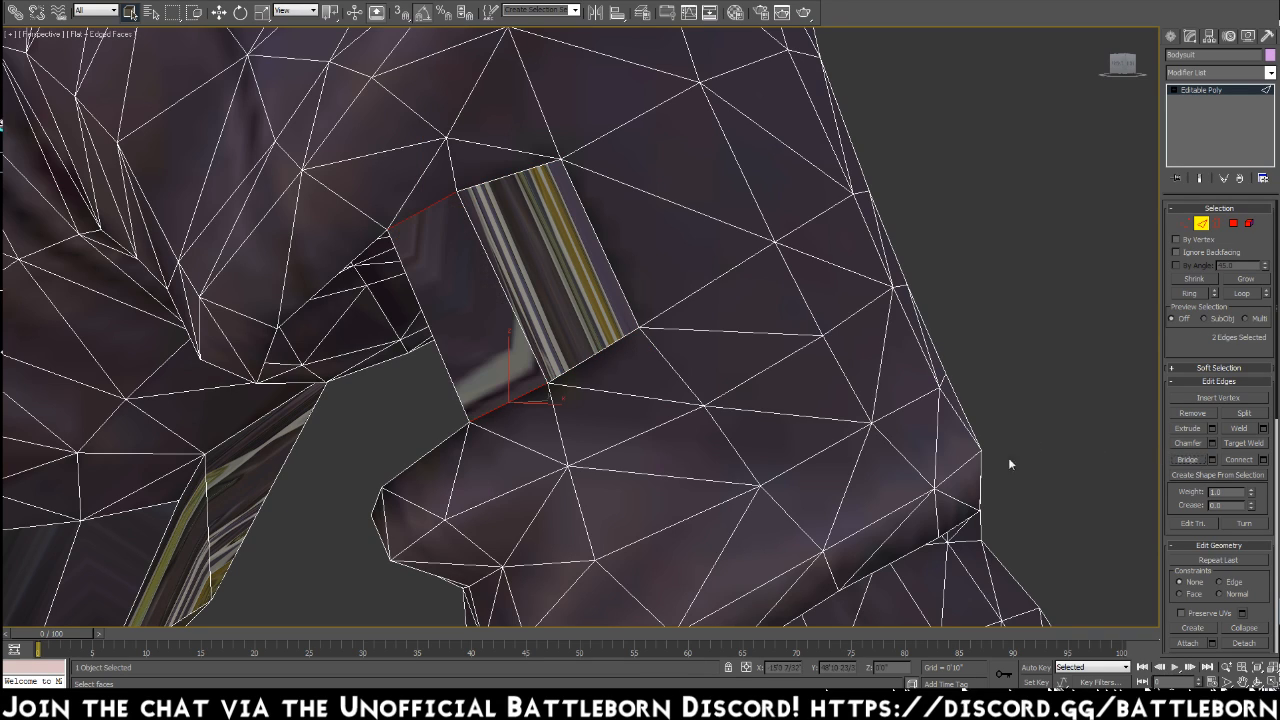
Bridge the next two pairs of opposite edges along the sleeve gap, up to its inner corner
{"action": "left_click", "coordinate": [438, 443]}
{"action": "left_click", "coordinate": [328, 280]}
{"action": "left_click", "coordinate": [436, 448], "text": "ctrl"}
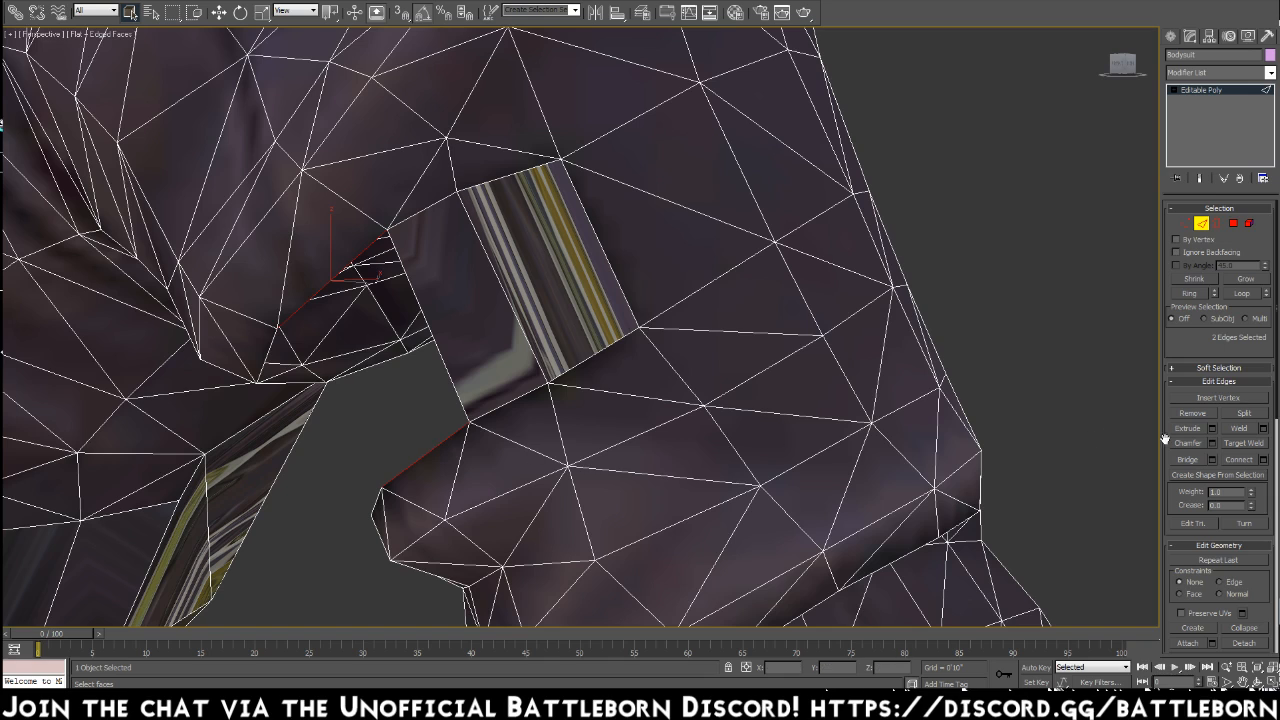
{"action": "left_click", "coordinate": [1187, 460]}
{"action": "left_click", "coordinate": [372, 510]}
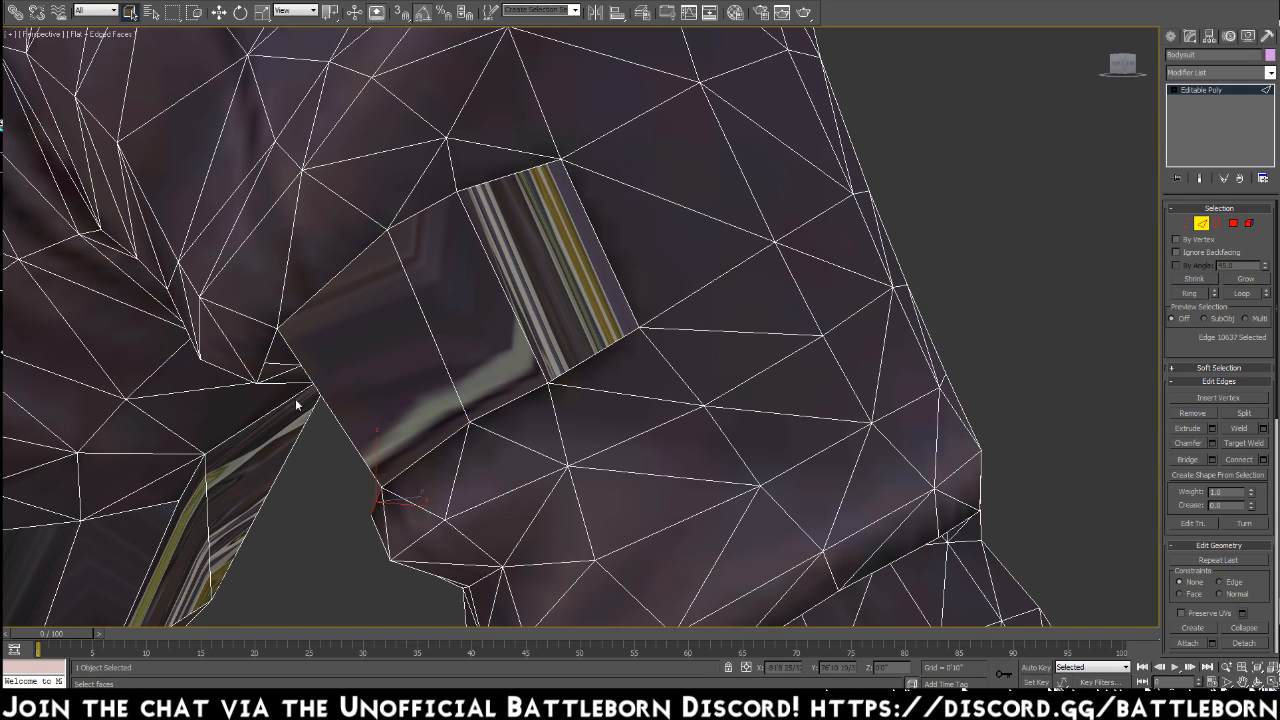
{"action": "left_click", "coordinate": [264, 358], "text": "ctrl"}
{"action": "left_click", "coordinate": [1187, 460]}
Continue around the sleeve by bridging the upper and lower gap edges beyond the last strip
{"action": "middle_click_drag", "start_coordinate": [440, 495], "coordinate": [540, 445], "text": "alt"}
{"action": "left_click", "coordinate": [118, 434]}
{"action": "left_click", "coordinate": [91, 177], "text": "ctrl"}
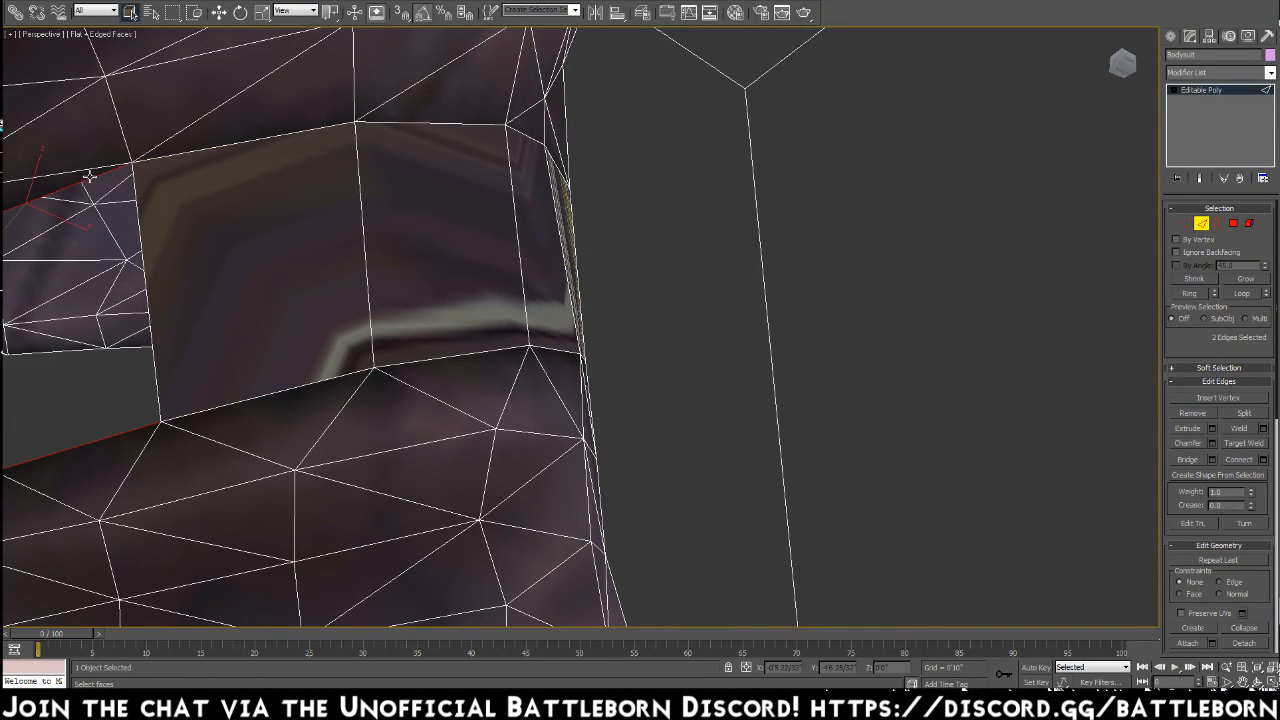
{"action": "middle_click_drag", "start_coordinate": [91, 178], "coordinate": [153, 245], "text": "alt"}
{"action": "left_click", "coordinate": [1188, 459]}
Bridge the following two pairs of gap edges toward the inner side of the sleeve
{"action": "left_click", "coordinate": [113, 300]}
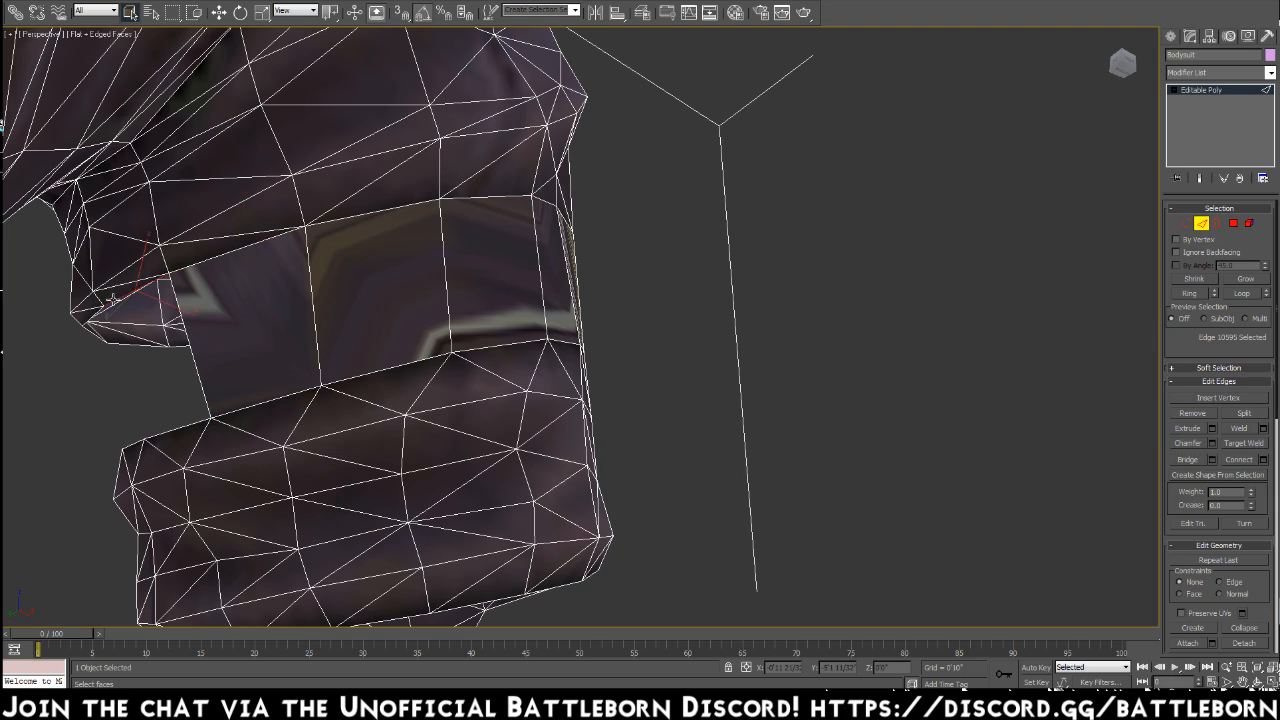
{"action": "left_click", "coordinate": [173, 428], "text": "ctrl"}
{"action": "left_click", "coordinate": [1189, 459]}
{"action": "left_click", "coordinate": [88, 315]}
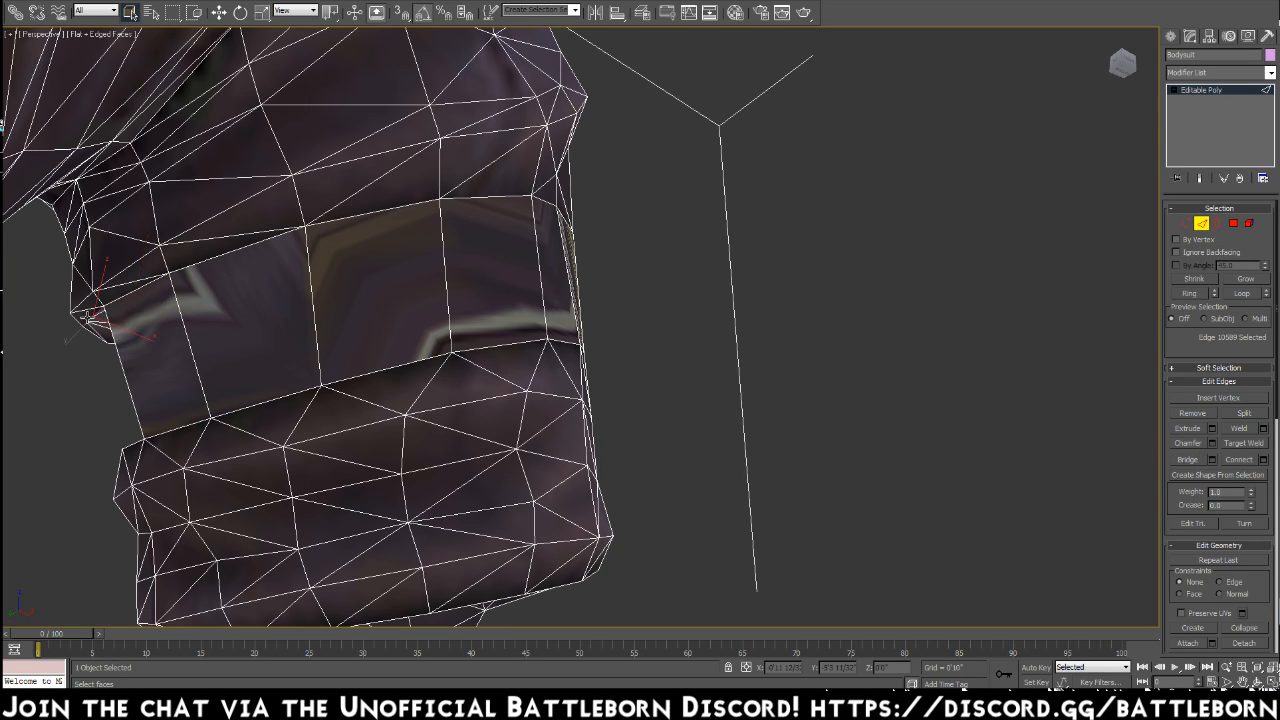
{"action": "left_click", "coordinate": [128, 444], "text": "ctrl"}
{"action": "left_click", "coordinate": [1189, 459]}
Bridge the upper and lower edges at the sleeve gap's remaining open end on the opposite side of the arm
{"action": "middle_click_drag", "start_coordinate": [690, 358], "coordinate": [189, 486], "text": "alt"}
{"action": "left_click", "coordinate": [585, 320]}
{"action": "left_click", "coordinate": [655, 142], "text": "ctrl"}
{"action": "left_click", "coordinate": [1187, 459]}
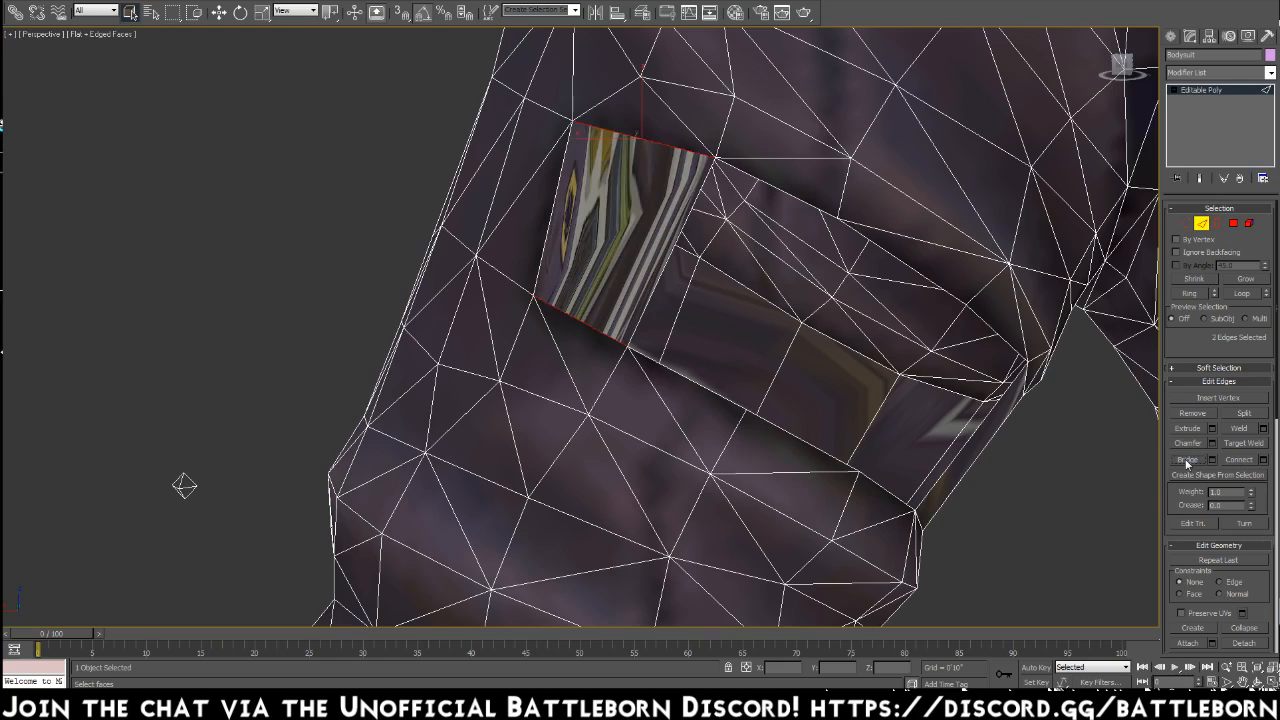
Bridge three successive pairs of upper and lower edges from the last strip to the sleeve gap's far corner
{"action": "left_click", "coordinate": [788, 194]}
{"action": "left_click", "coordinate": [692, 380], "text": "ctrl"}
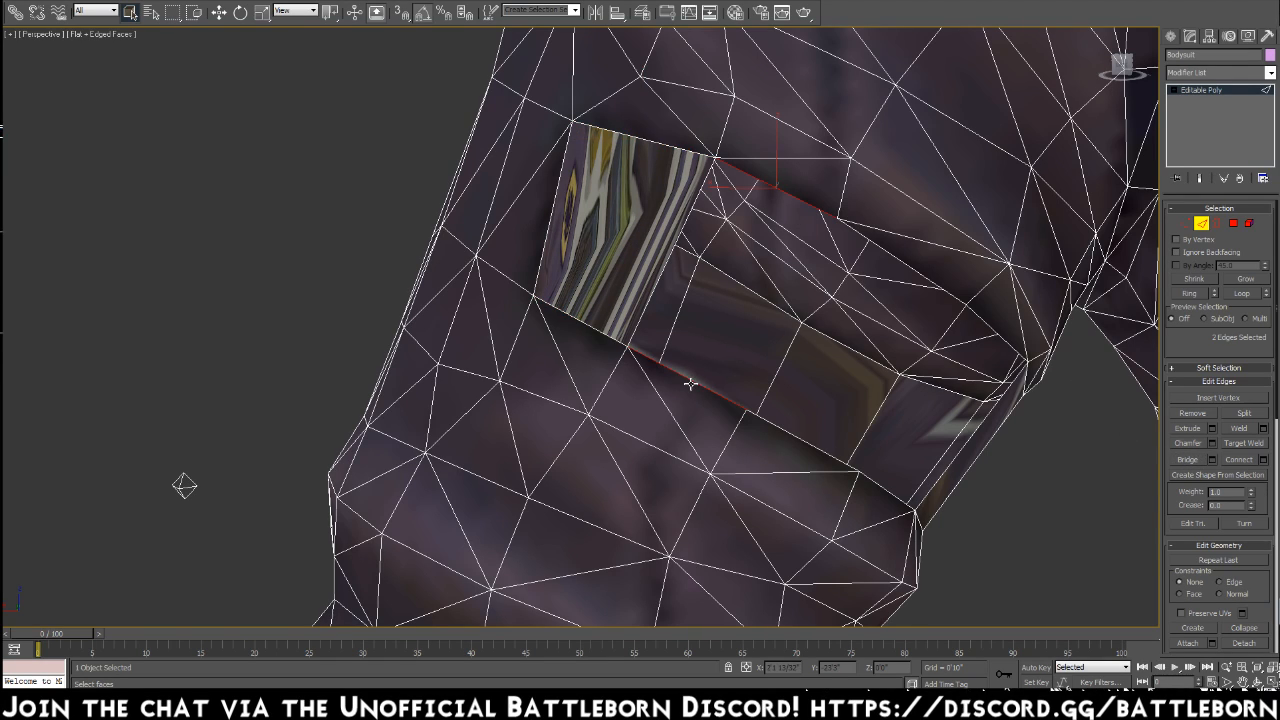
{"action": "left_click", "coordinate": [1195, 462]}
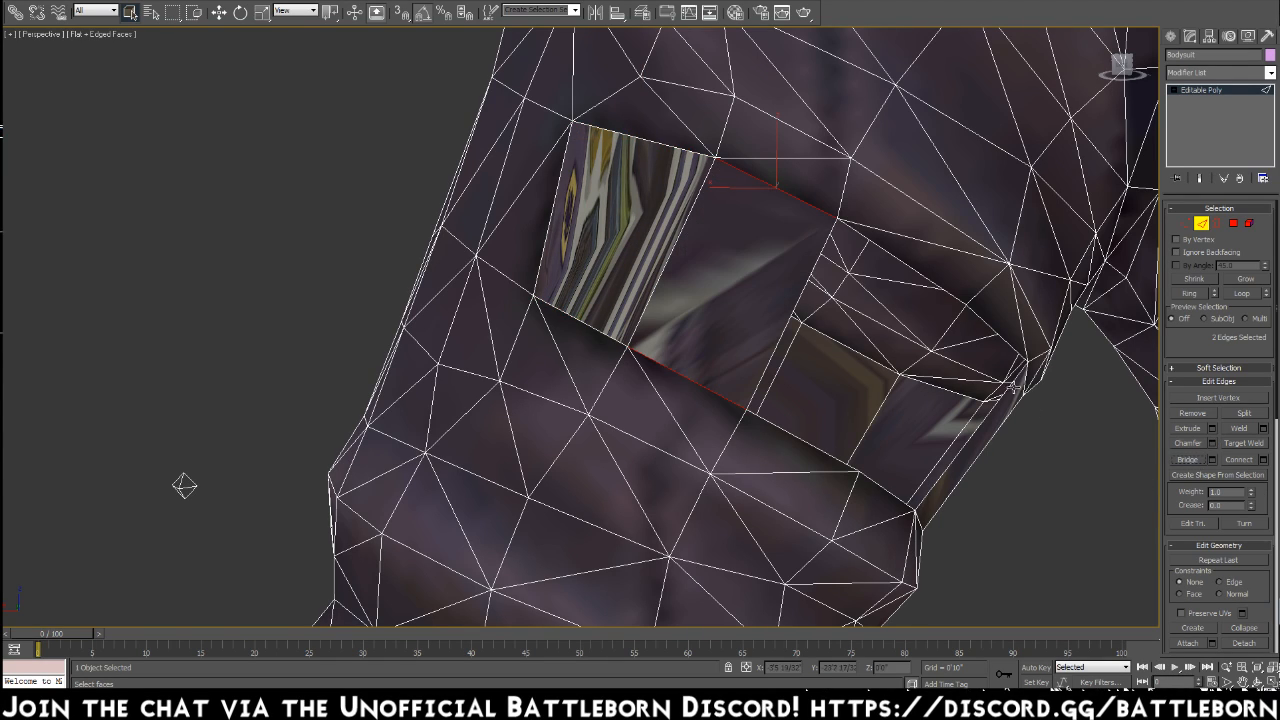
{"action": "left_click", "coordinate": [898, 271]}
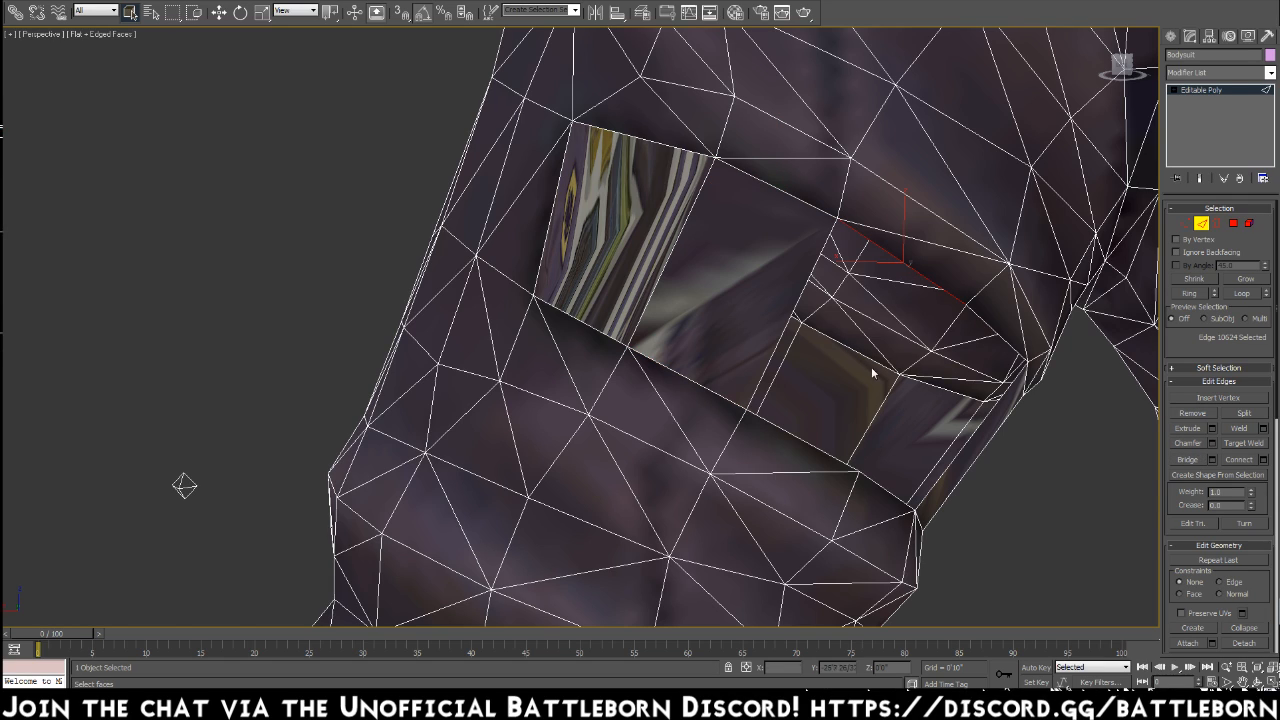
{"action": "left_click", "coordinate": [812, 446], "text": "ctrl"}
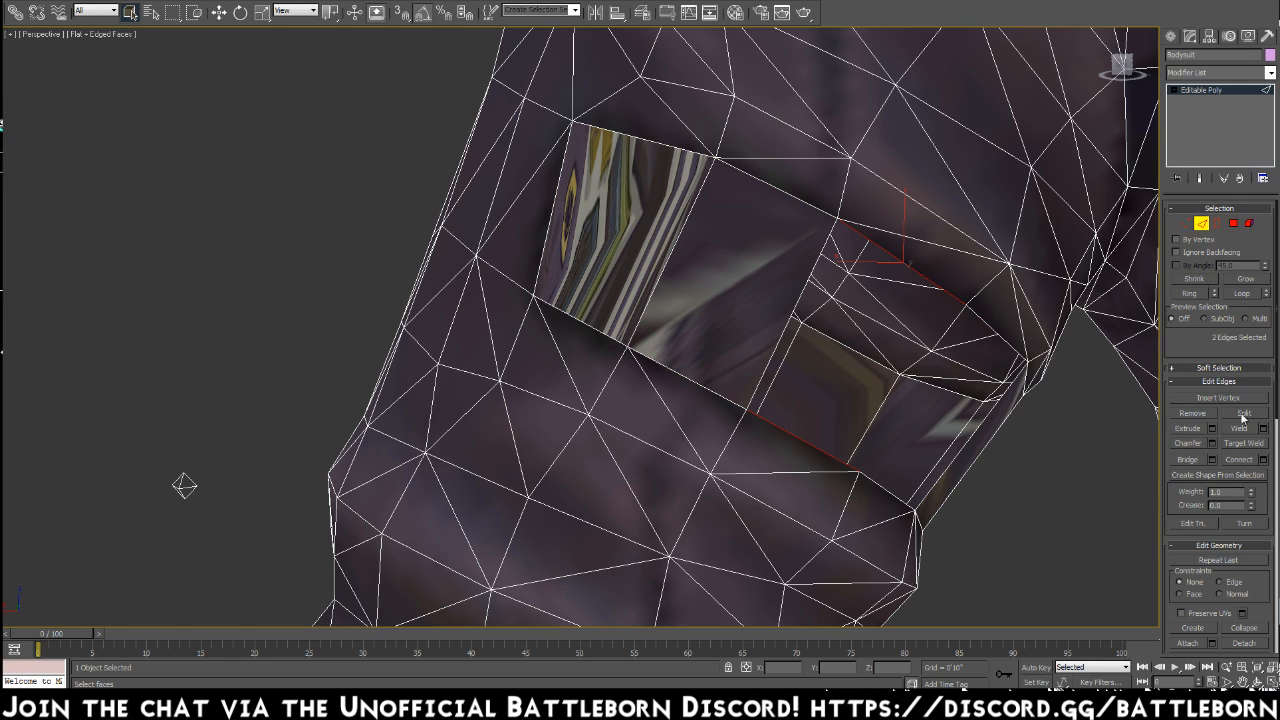
{"action": "left_click", "coordinate": [1205, 461]}
{"action": "left_click", "coordinate": [984, 326]}
{"action": "left_click", "coordinate": [895, 496], "text": "ctrl"}
{"action": "left_click", "coordinate": [1188, 460]}
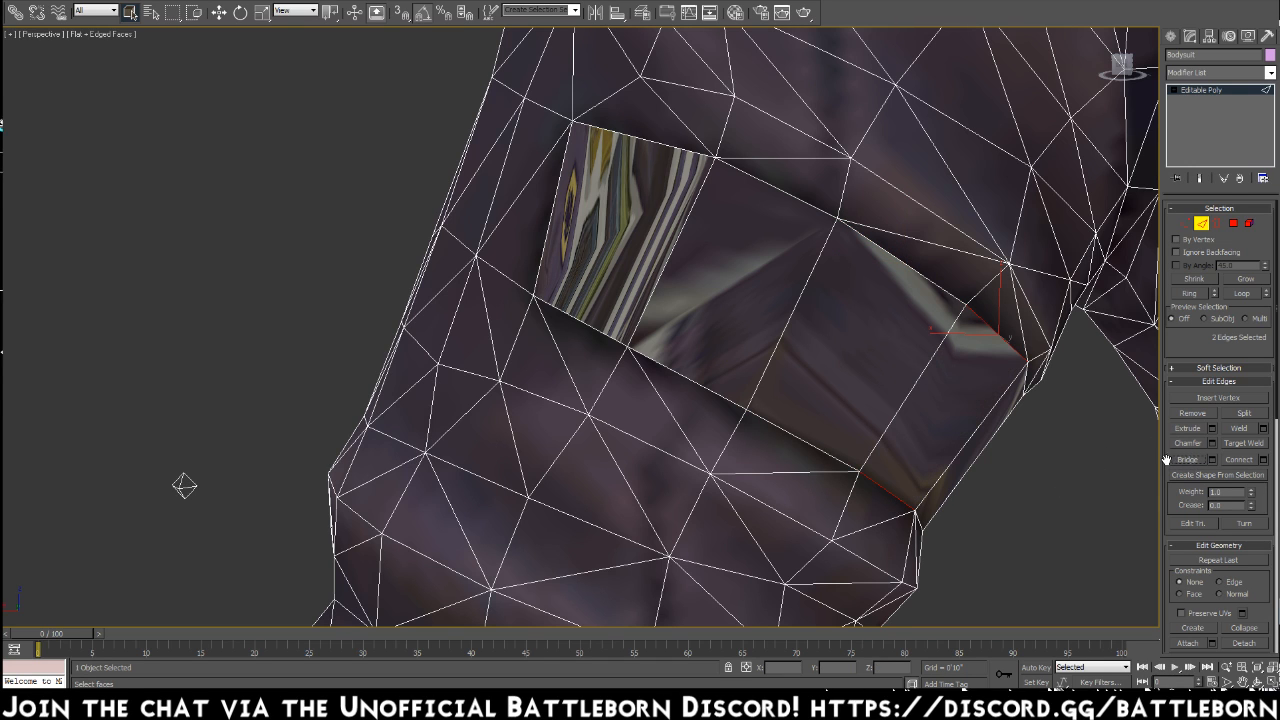
Bridge a lower edge of the side torso piece to the matching upper edge of the pelvis across the waist gap
{"action": "scroll", "coordinate": [700, 400], "scroll_direction": "up", "scroll_amount": 10}
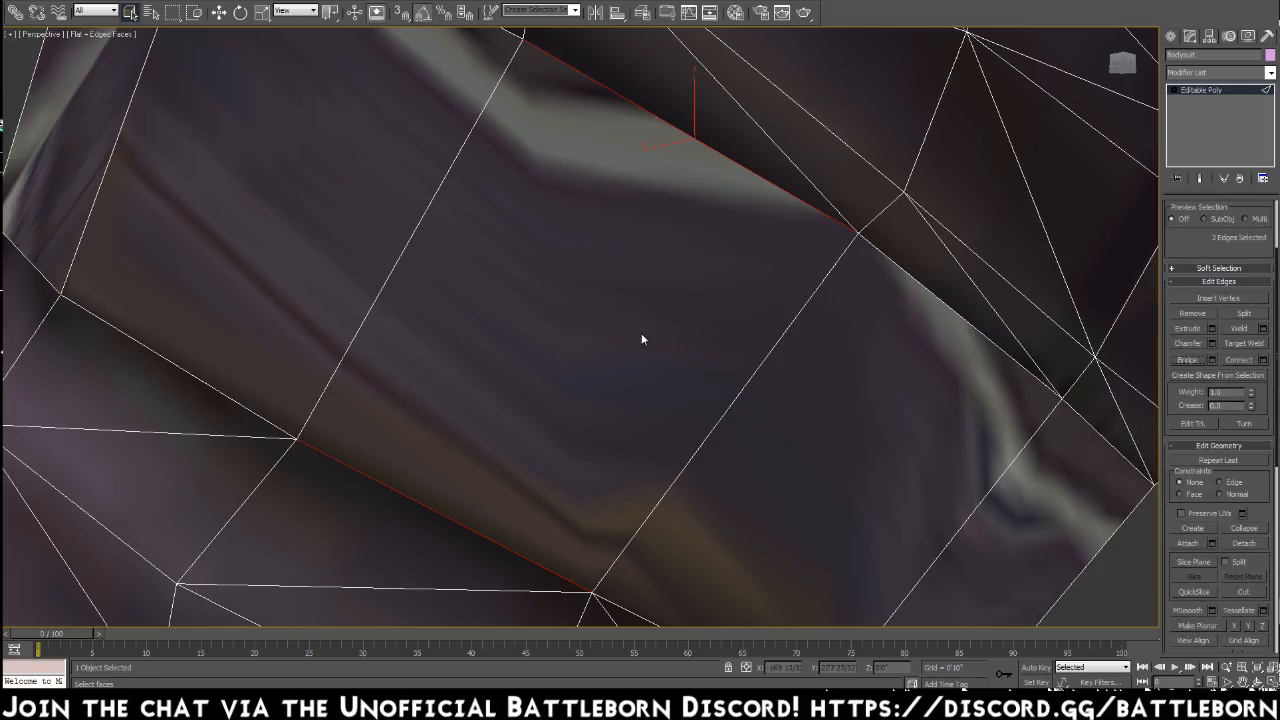
{"action": "left_click", "coordinate": [641, 333]}
{"action": "scroll", "coordinate": [641, 333], "scroll_direction": "down", "scroll_amount": 10}
{"action": "scroll", "coordinate": [607, 434], "scroll_direction": "up", "scroll_amount": 2}
{"action": "middle_click_drag", "start_coordinate": [647, 465], "coordinate": [829, 487], "text": "alt"}
{"action": "middle_click_drag", "start_coordinate": [690, 503], "coordinate": [764, 322]}
{"action": "middle_click_drag", "start_coordinate": [820, 460], "coordinate": [758, 401], "text": "alt"}
{"action": "middle_click_drag", "start_coordinate": [640, 415], "coordinate": [558, 430], "text": "alt"}
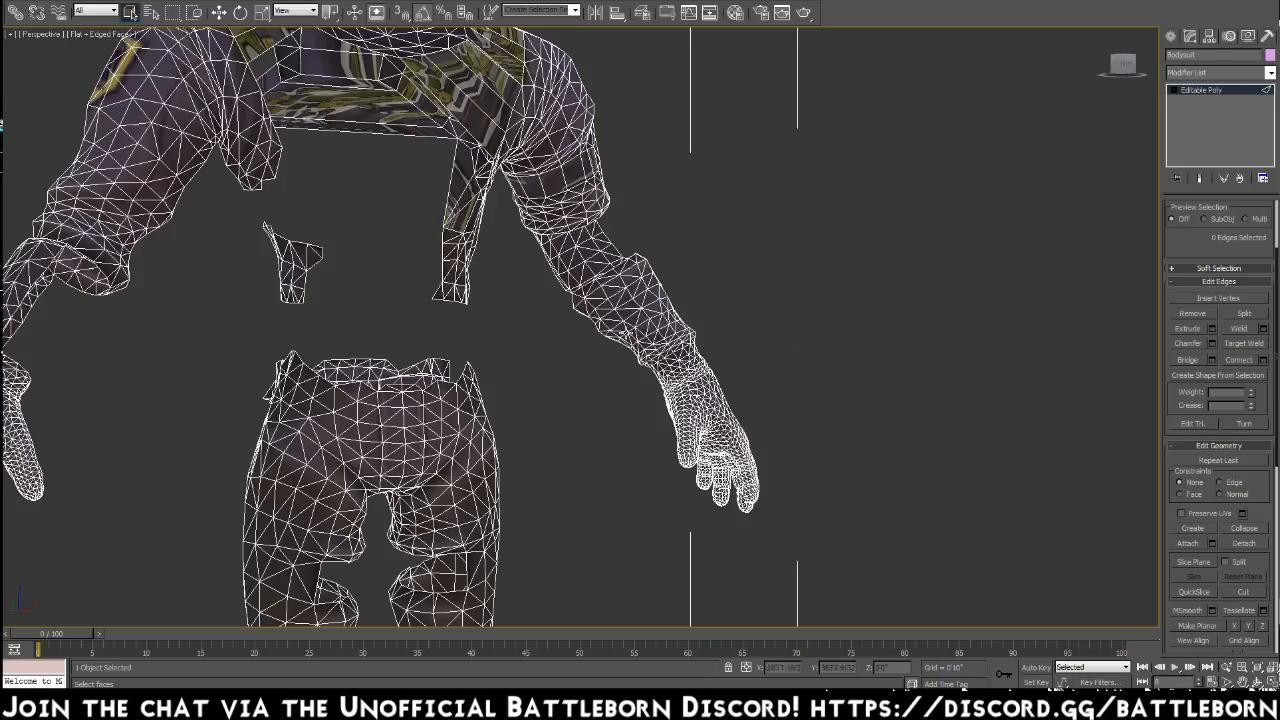
{"action": "middle_click_drag", "start_coordinate": [692, 362], "coordinate": [637, 376], "text": "alt"}
{"action": "scroll", "coordinate": [637, 376], "scroll_direction": "up", "scroll_amount": 3}
{"action": "middle_click_drag", "start_coordinate": [593, 421], "coordinate": [443, 389], "text": "alt"}
{"action": "left_click", "coordinate": [415, 378]}
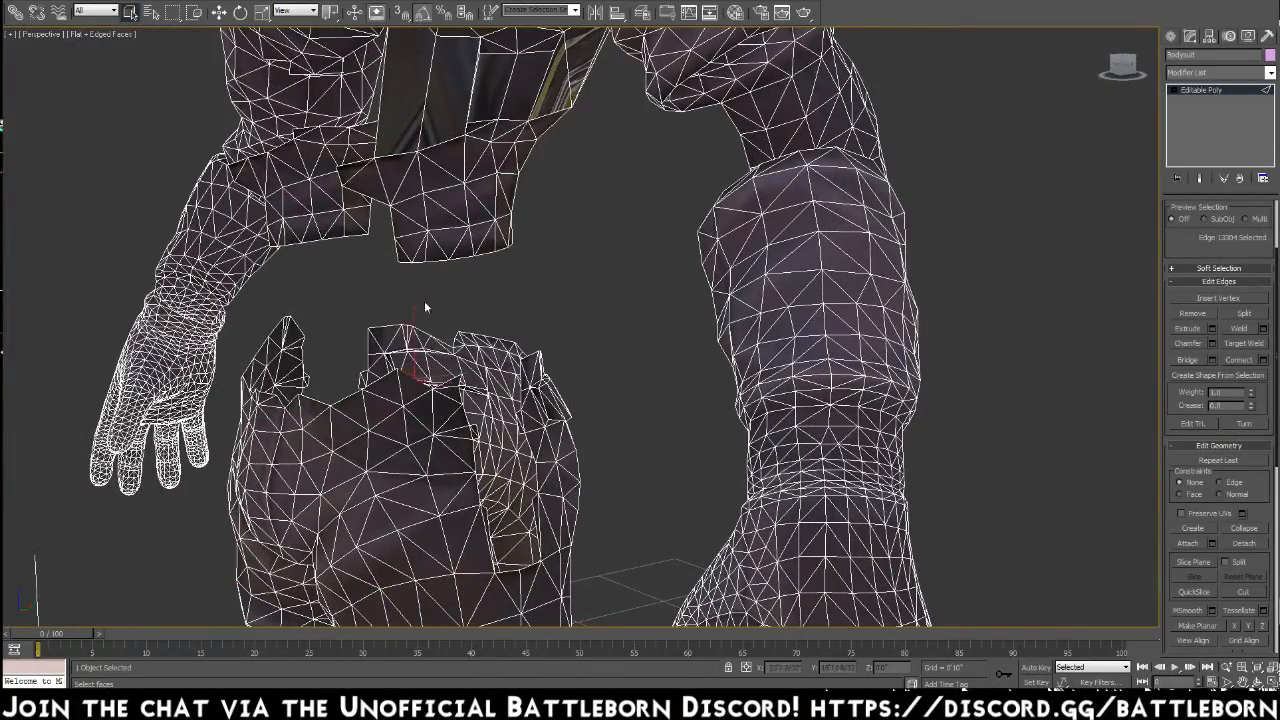
{"action": "middle_click_drag", "start_coordinate": [456, 345], "coordinate": [425, 330], "text": "alt"}
{"action": "left_click", "coordinate": [389, 345]}
{"action": "left_click", "coordinate": [398, 466], "text": "ctrl"}
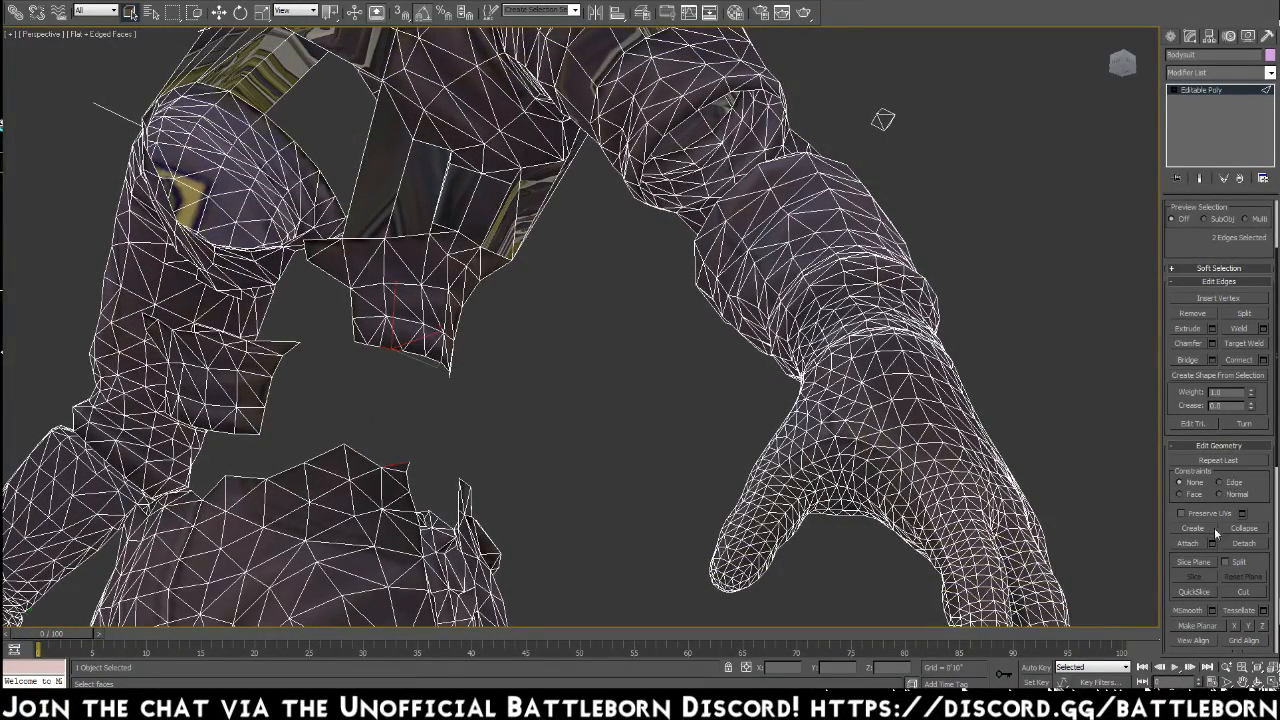
{"action": "left_click", "coordinate": [1187, 359]}
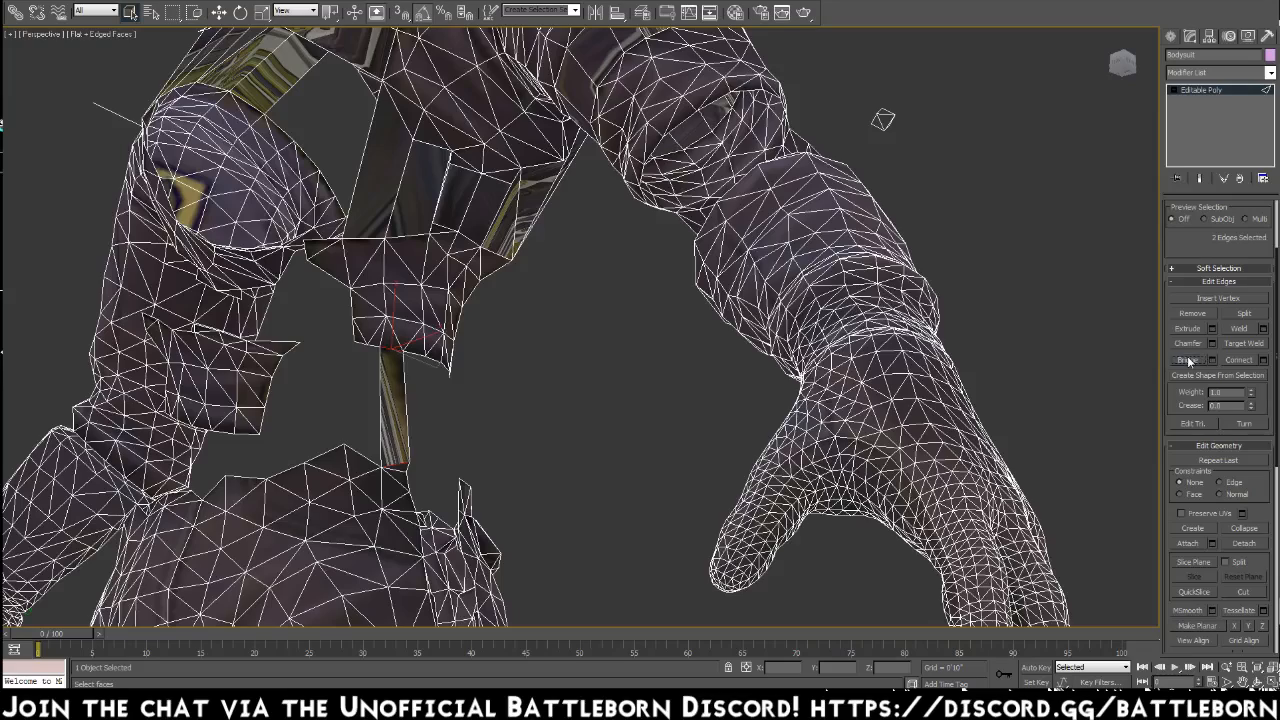
Bridge the adjacent pair of torso and pelvis edges to add a second strip beside the first waist strip
{"action": "left_click", "coordinate": [367, 457]}
{"action": "left_click", "coordinate": [363, 453]}
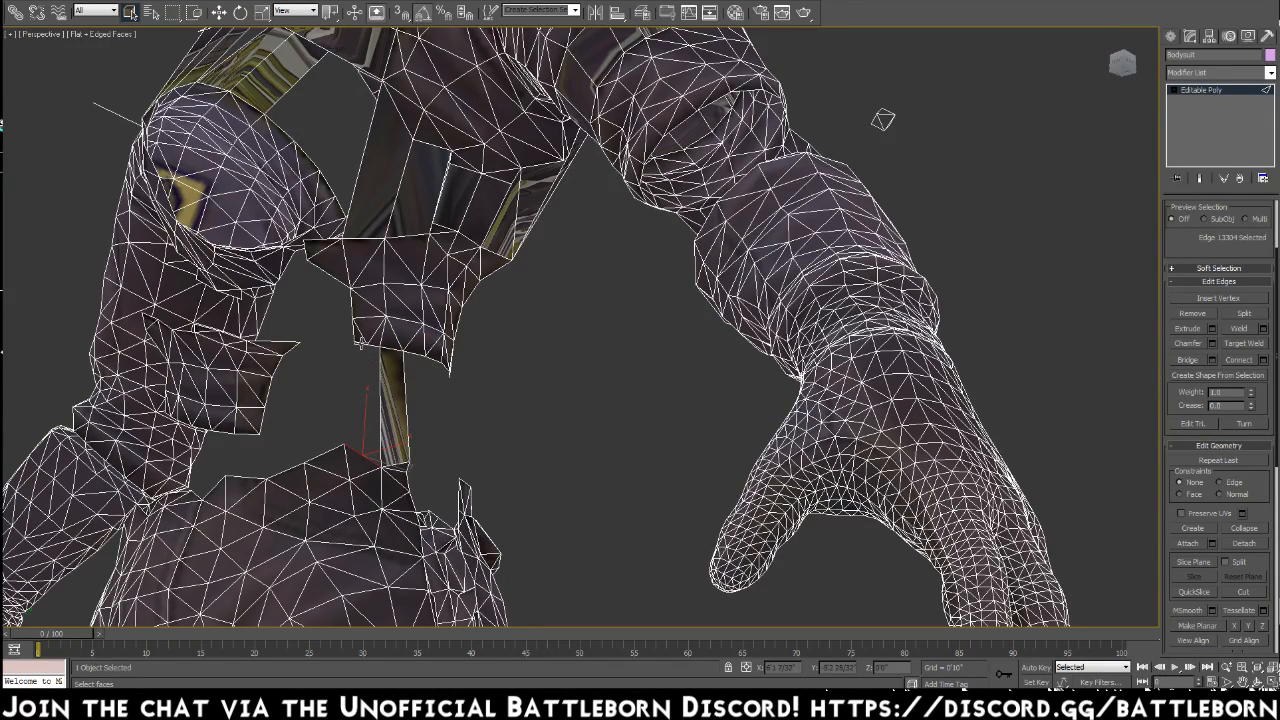
{"action": "left_click", "coordinate": [358, 341], "text": "ctrl"}
{"action": "left_click", "coordinate": [1188, 360]}
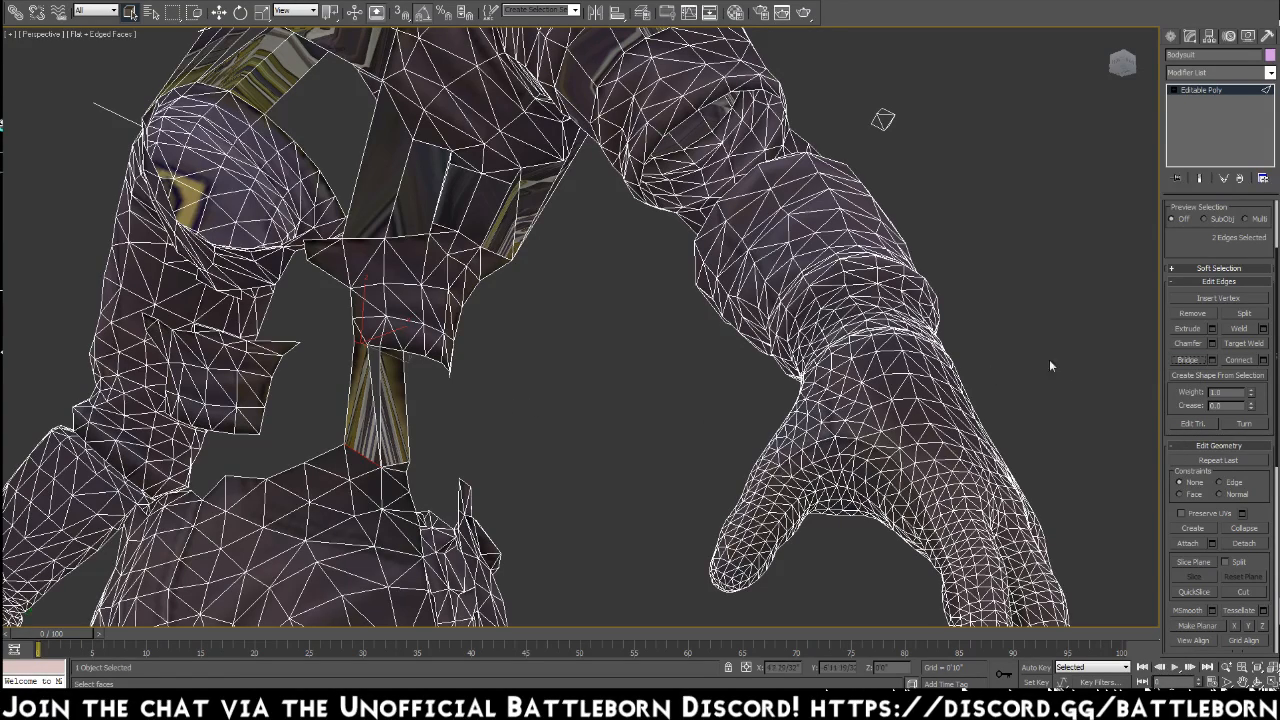
Use Bridge Specific Edges to join the two facing edges between the adjacent waist strips
{"action": "left_click", "coordinate": [1212, 360]}
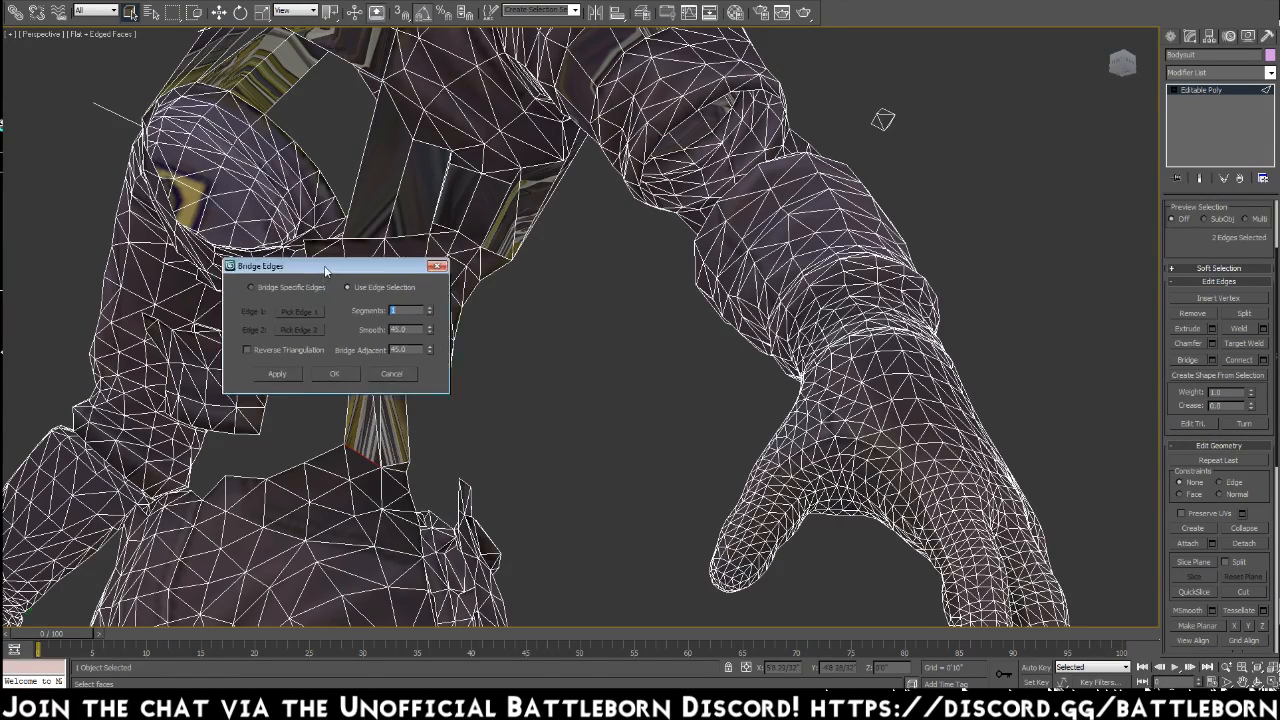
{"action": "left_click_drag", "start_coordinate": [280, 298], "coordinate": [585, 370]}
{"action": "left_click", "coordinate": [559, 360]}
{"action": "left_click", "coordinate": [594, 382]}
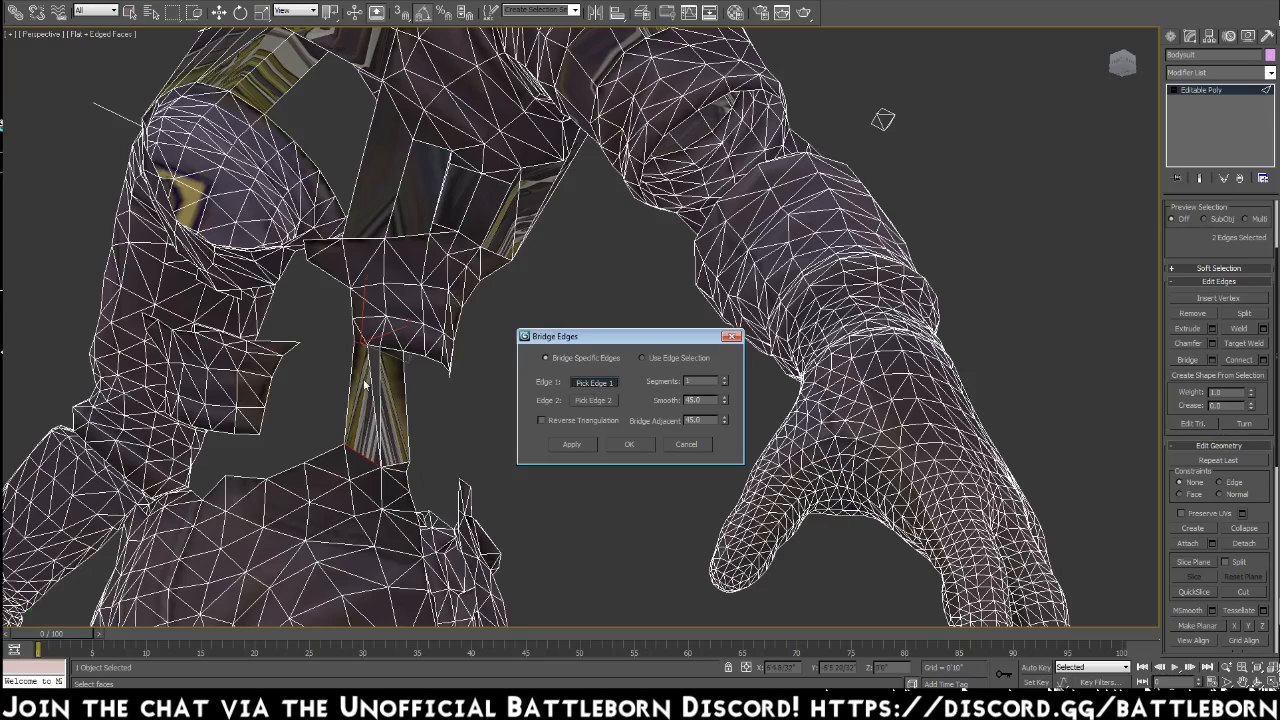
{"action": "left_click", "coordinate": [379, 362]}
{"action": "left_click", "coordinate": [594, 400]}
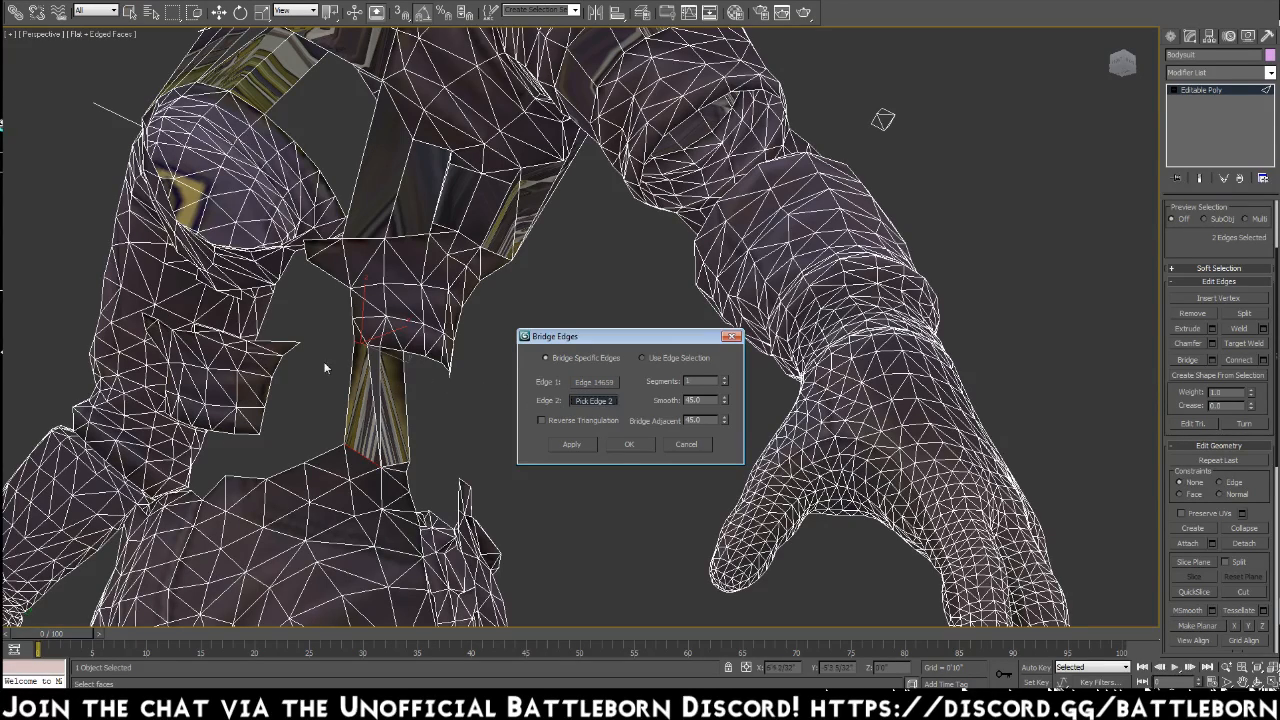
{"action": "left_click", "coordinate": [372, 375]}
{"action": "left_click", "coordinate": [622, 444]}
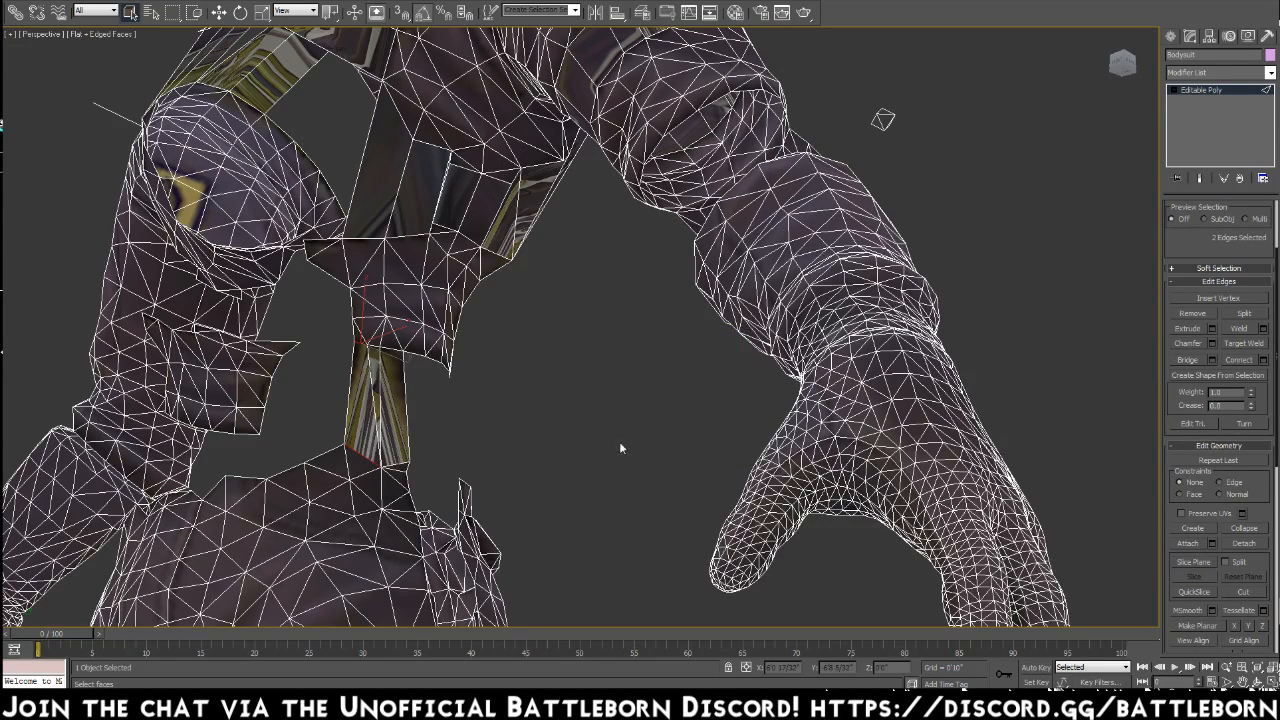
Bridge the torso's lower edge to the pelvis's upper edge on the other side of the waist opening
{"action": "middle_click_drag", "start_coordinate": [621, 470], "coordinate": [758, 451], "text": "alt"}
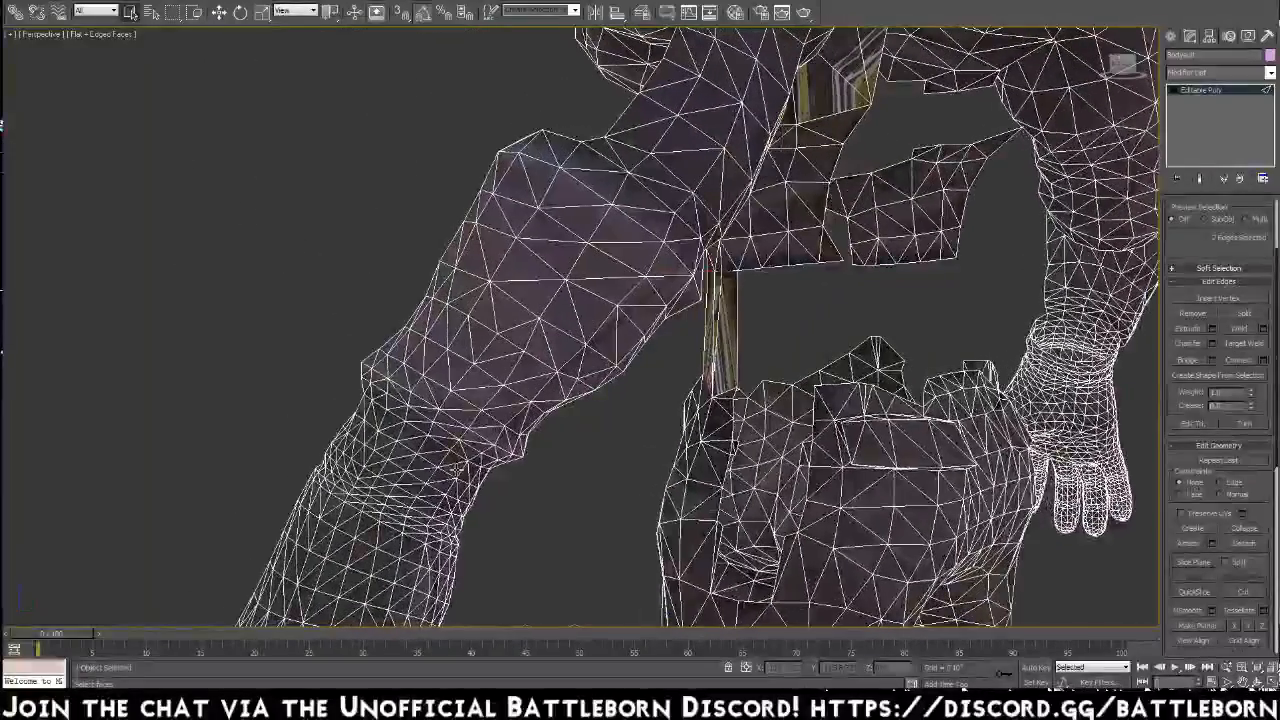
{"action": "left_click", "coordinate": [835, 385]}
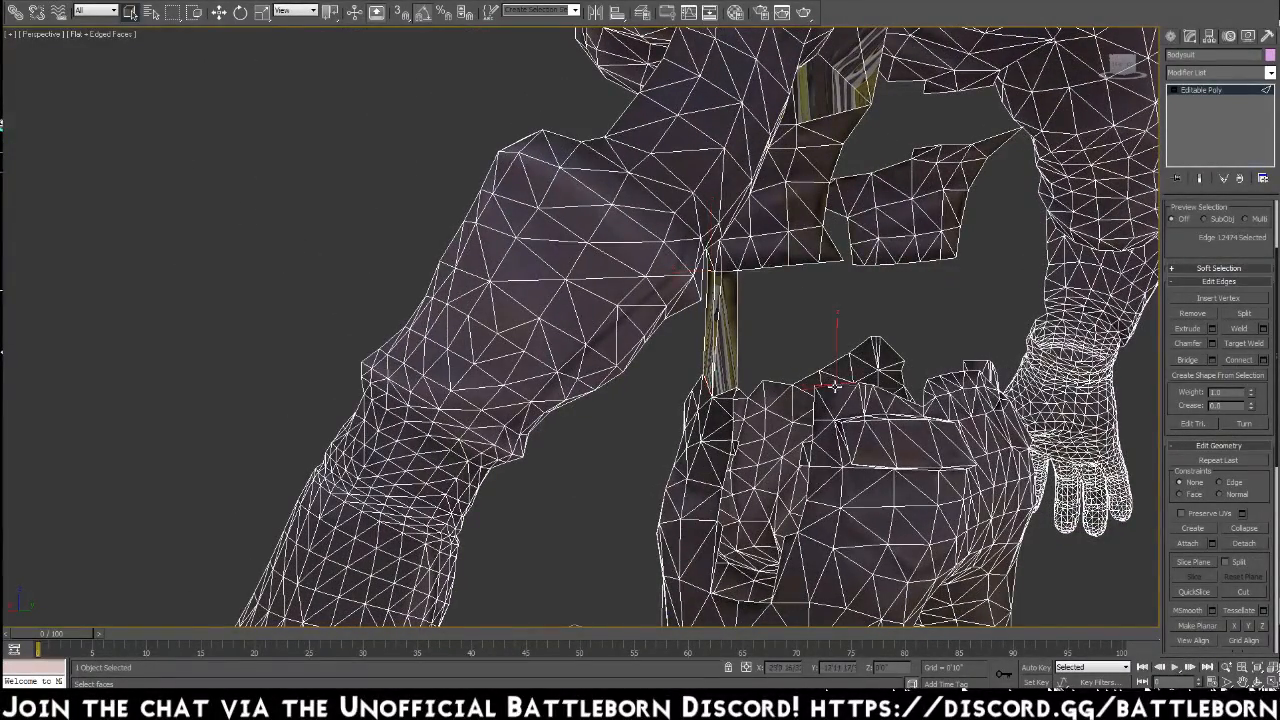
{"action": "left_click", "coordinate": [828, 260], "text": "ctrl"}
{"action": "middle_click_drag", "start_coordinate": [914, 342], "coordinate": [805, 347], "text": "alt"}
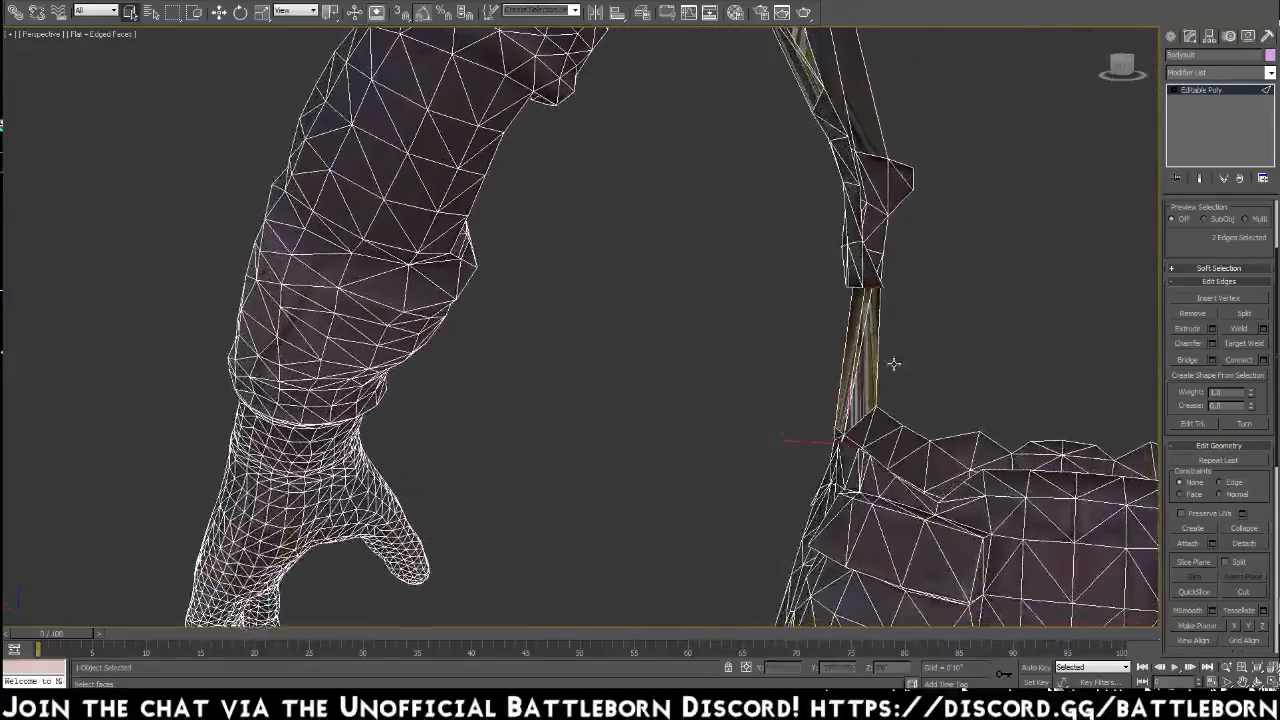
{"action": "left_click", "coordinate": [1188, 361]}
Try to bridge the facing side edges of the separated waist strips, and undo the bridge
{"action": "middle_click_drag", "start_coordinate": [906, 394], "coordinate": [995, 372], "text": "alt"}
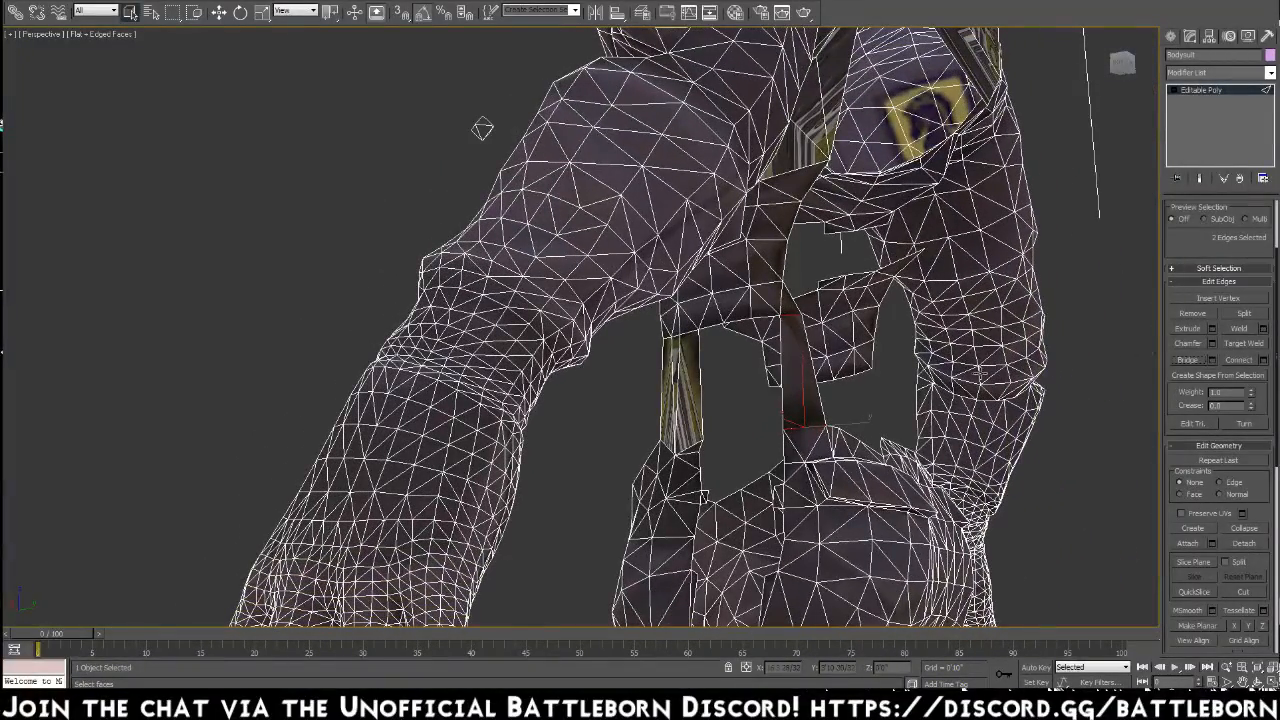
{"action": "left_click", "coordinate": [697, 388]}
{"action": "left_click", "coordinate": [779, 399], "text": "ctrl"}
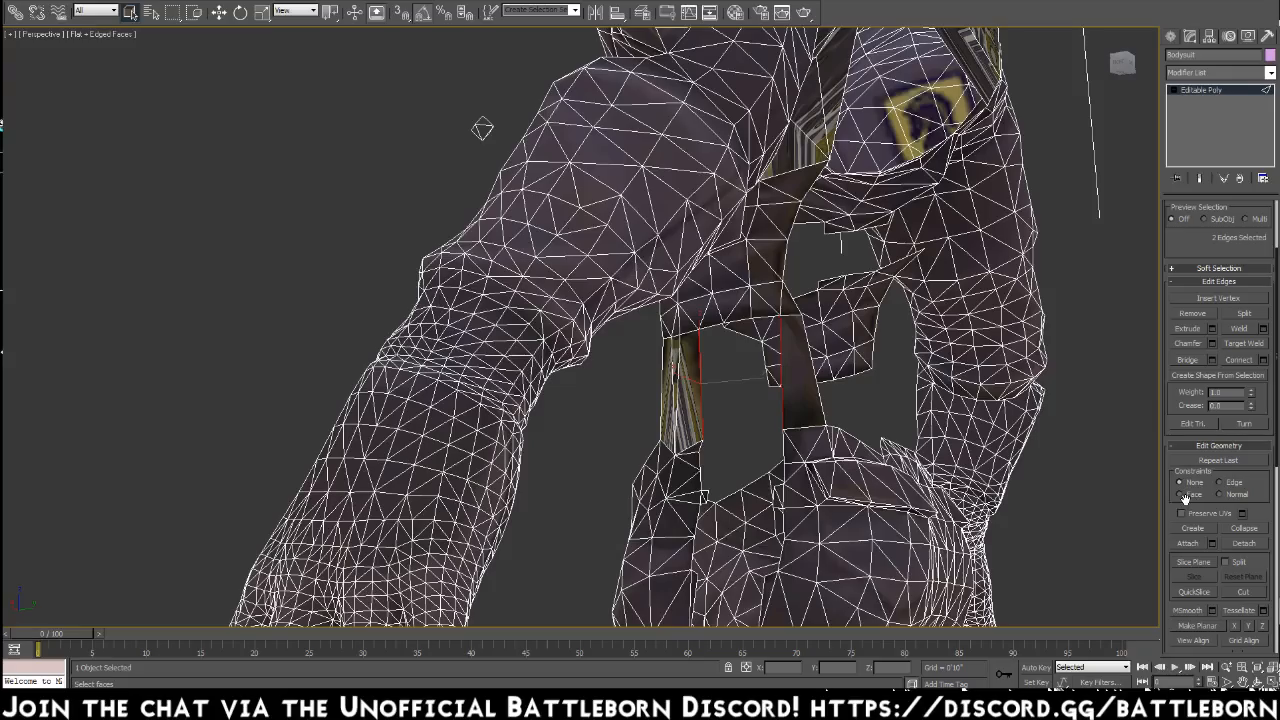
{"action": "left_click", "coordinate": [1187, 359]}
{"action": "scroll", "coordinate": [724, 363], "scroll_direction": "up", "scroll_amount": 5}
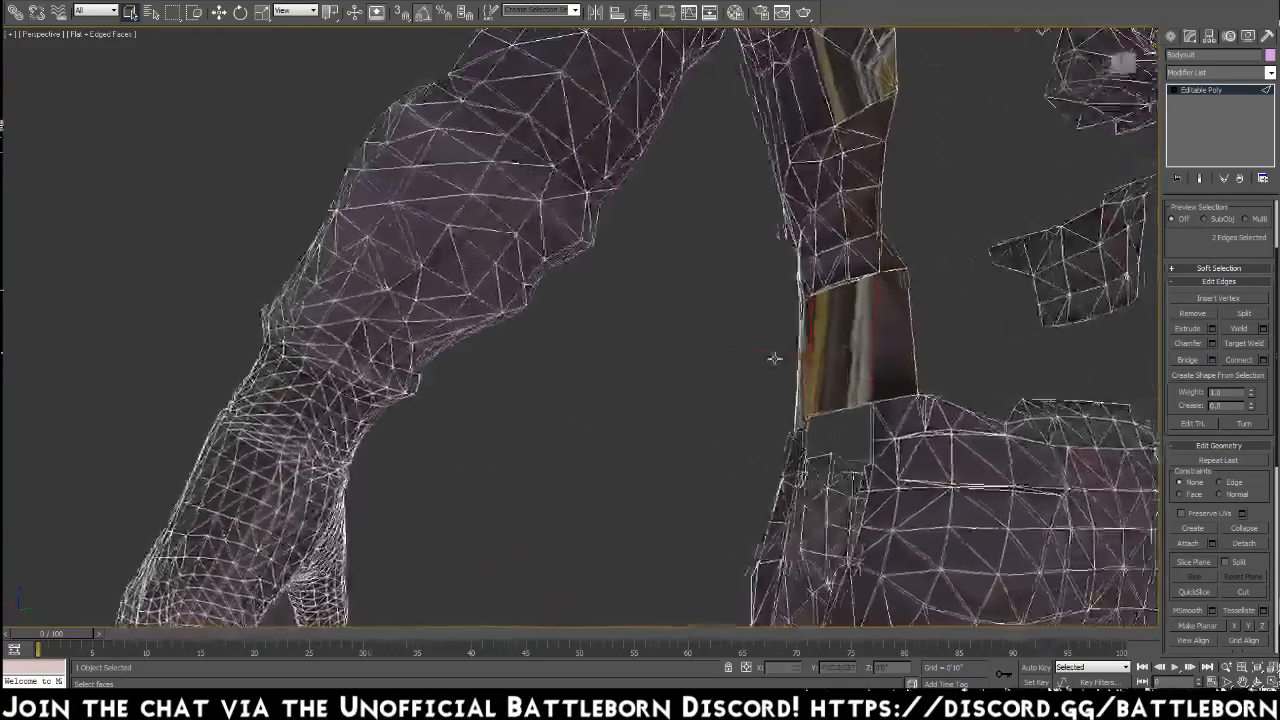
{"action": "middle_click_drag", "start_coordinate": [724, 363], "coordinate": [734, 366], "text": "alt"}
{"action": "key", "text": "ctrl+z"}
Bridge the two lowest pairs of opposite side edges across the opening in the hip
{"action": "middle_click_drag", "start_coordinate": [874, 401], "coordinate": [908, 345], "text": "alt"}
{"action": "left_click", "coordinate": [701, 457]}
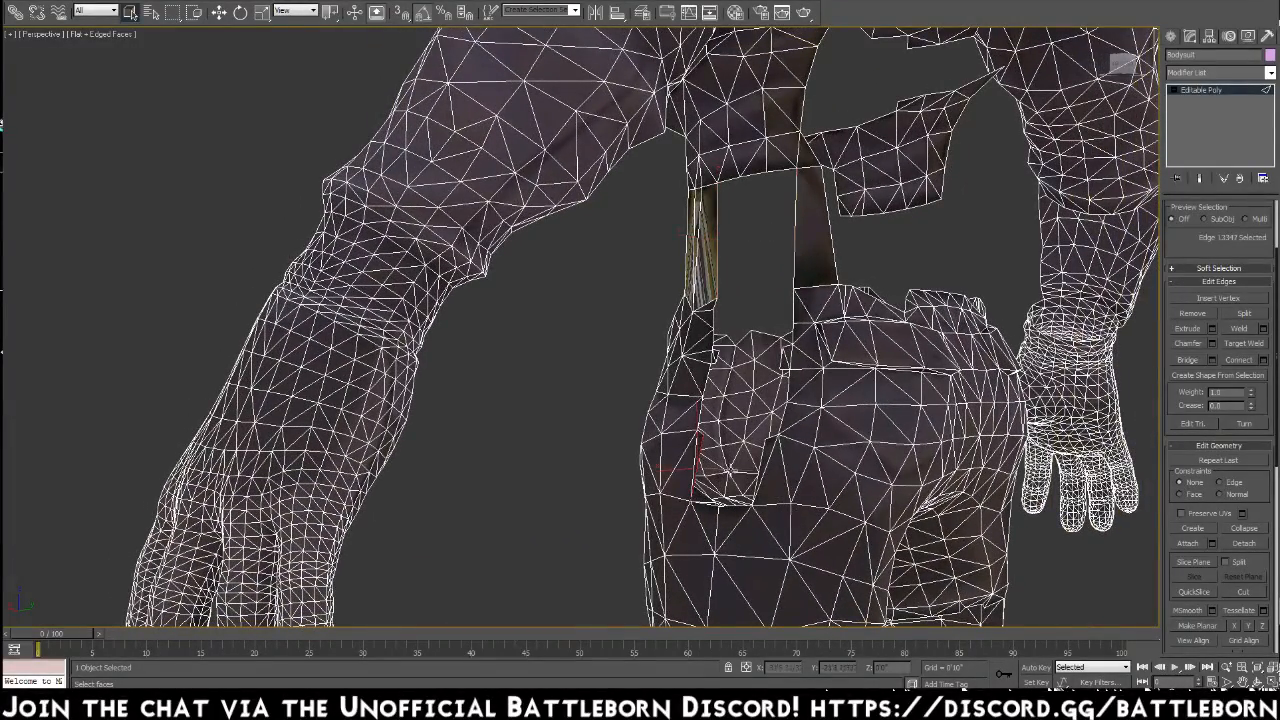
{"action": "left_click", "coordinate": [767, 458], "text": "ctrl"}
{"action": "left_click", "coordinate": [1187, 360]}
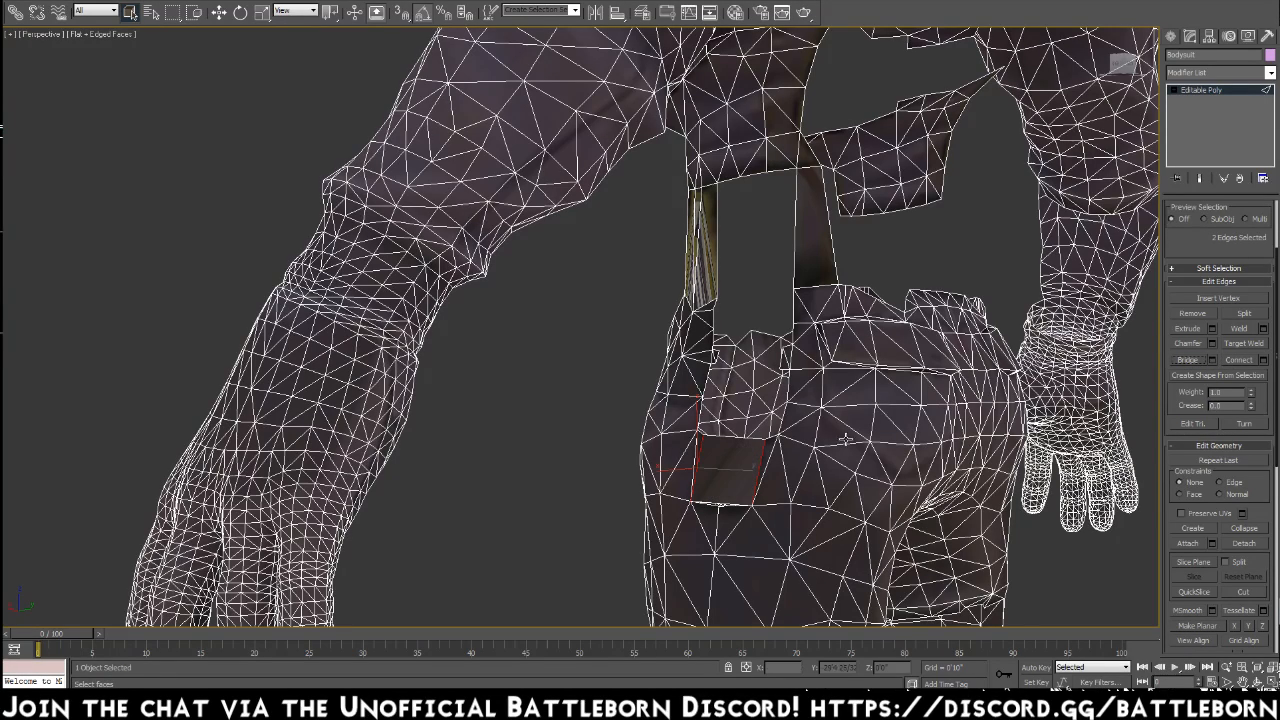
{"action": "left_click", "coordinate": [700, 413]}
{"action": "left_click", "coordinate": [779, 421], "text": "ctrl"}
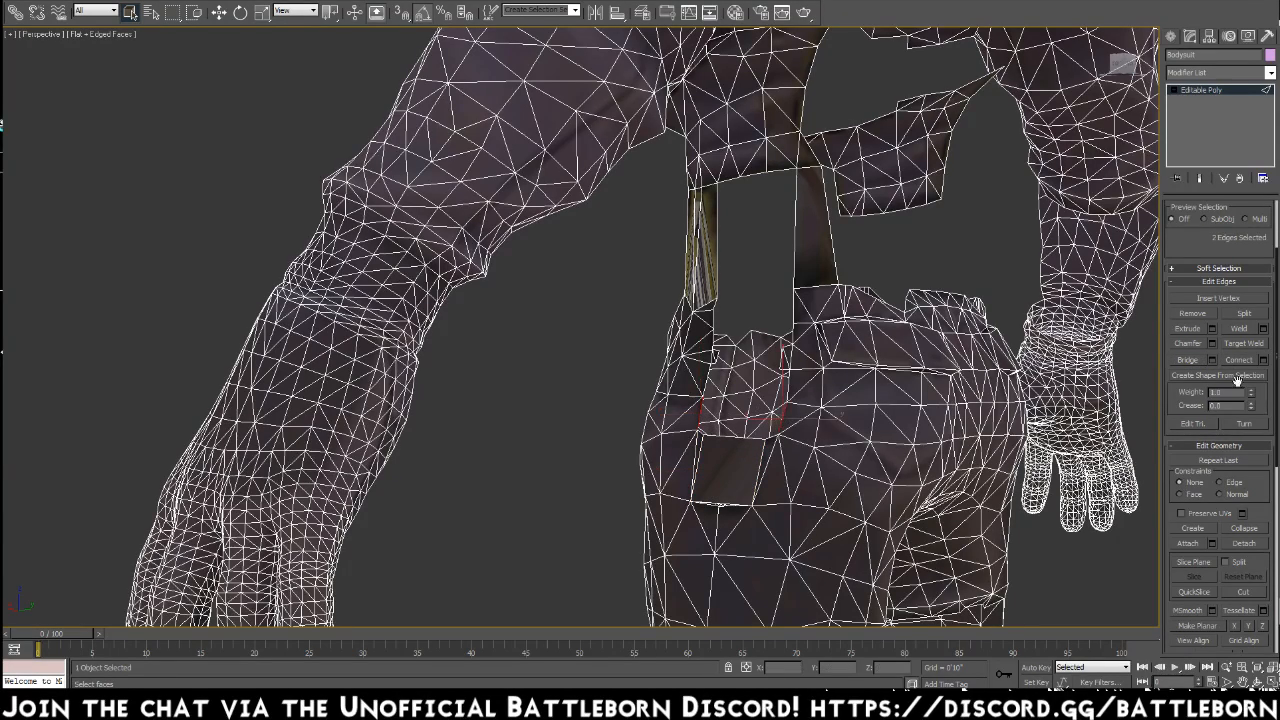
{"action": "left_click", "coordinate": [1195, 361]}
Continue up the hip opening by bridging the following two pairs of opposite side edges
{"action": "left_click", "coordinate": [708, 381]}
{"action": "left_click", "coordinate": [790, 384], "text": "ctrl"}
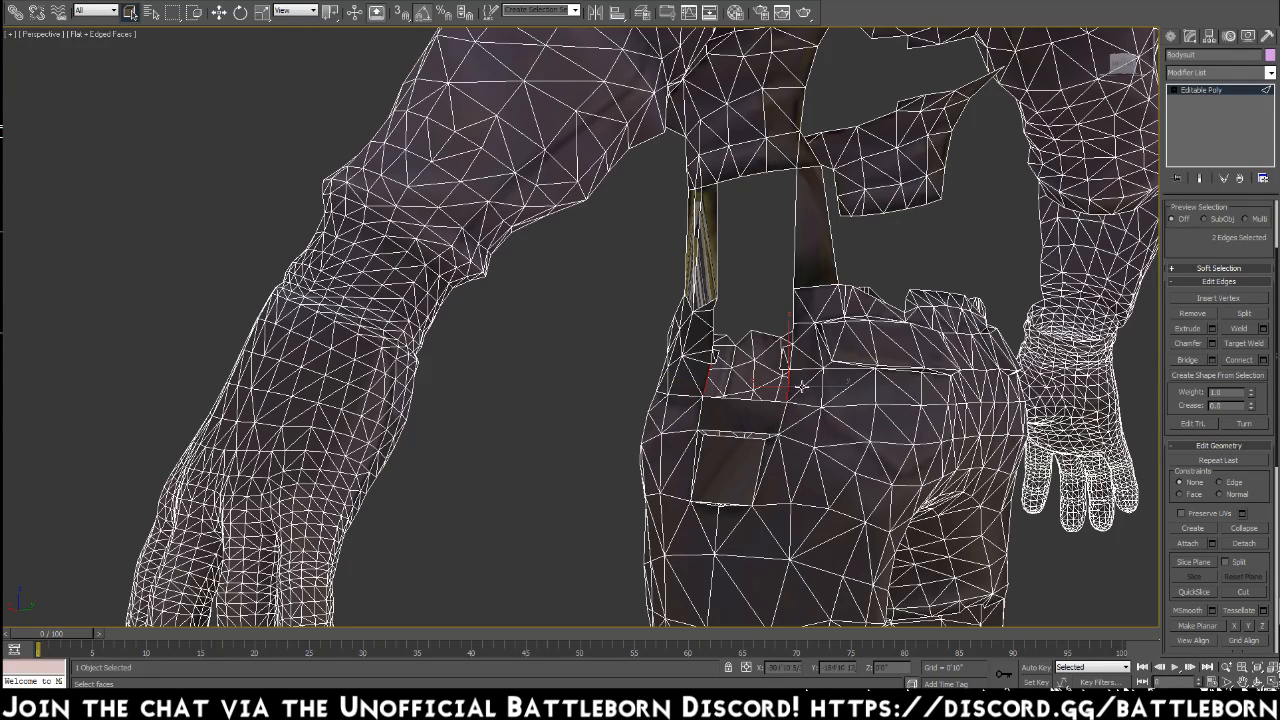
{"action": "left_click", "coordinate": [1187, 362]}
{"action": "left_click", "coordinate": [716, 352]}
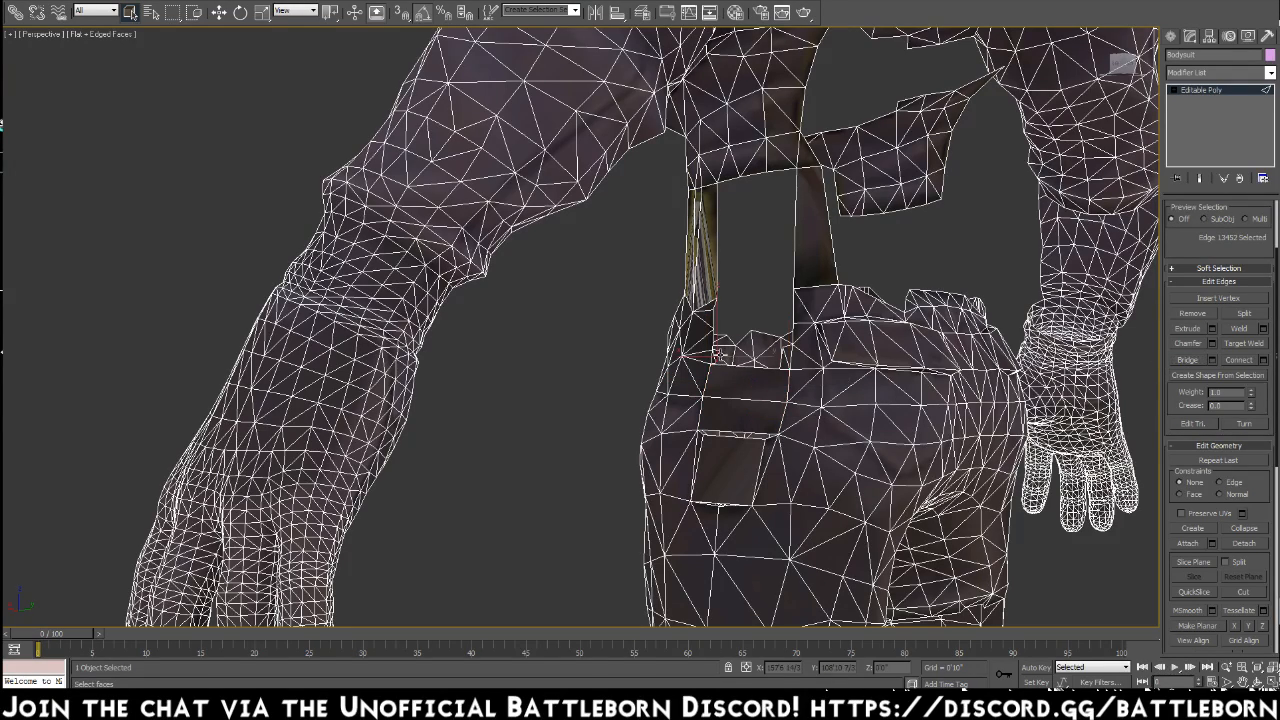
{"action": "left_click", "coordinate": [779, 355], "text": "ctrl"}
{"action": "left_click", "coordinate": [1187, 359]}
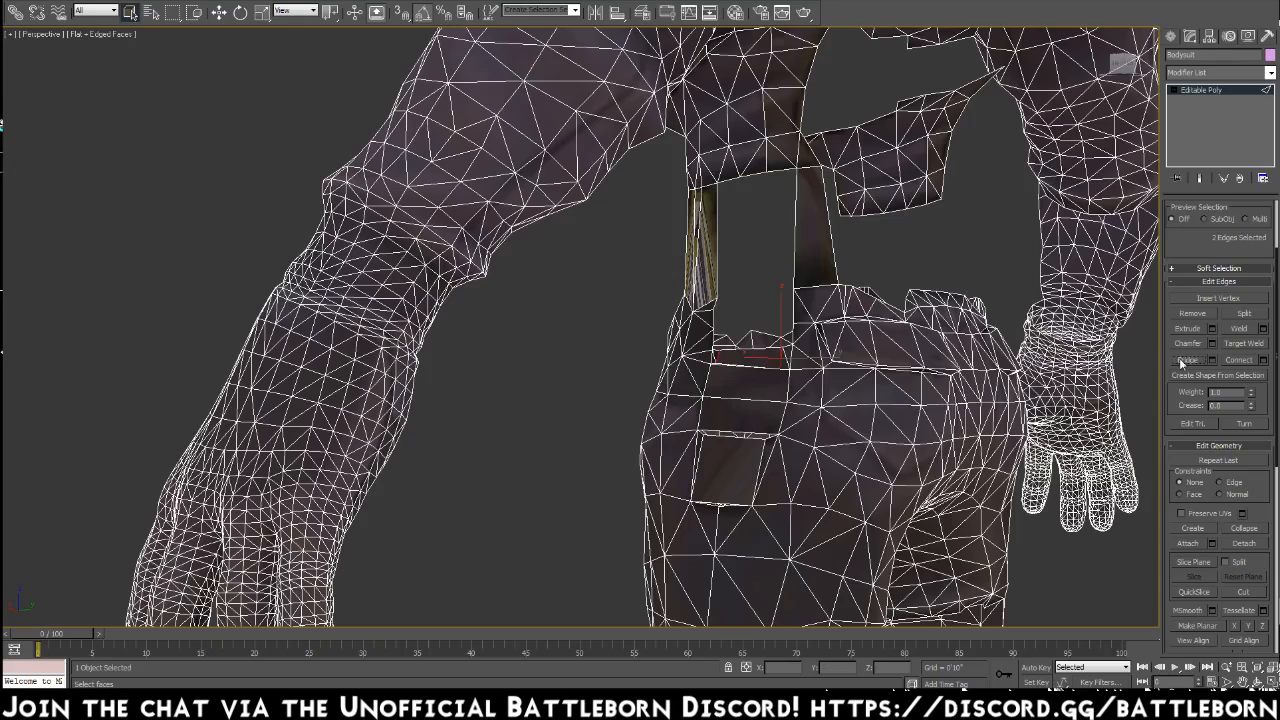
Bridge the top two pairs of side edges across the hip opening, up to the base of the waist strips
{"action": "left_click", "coordinate": [716, 338]}
{"action": "left_click", "coordinate": [790, 342], "text": "ctrl"}
{"action": "left_click", "coordinate": [1187, 359]}
{"action": "left_click", "coordinate": [706, 318]}
{"action": "left_click", "coordinate": [803, 315], "text": "ctrl"}
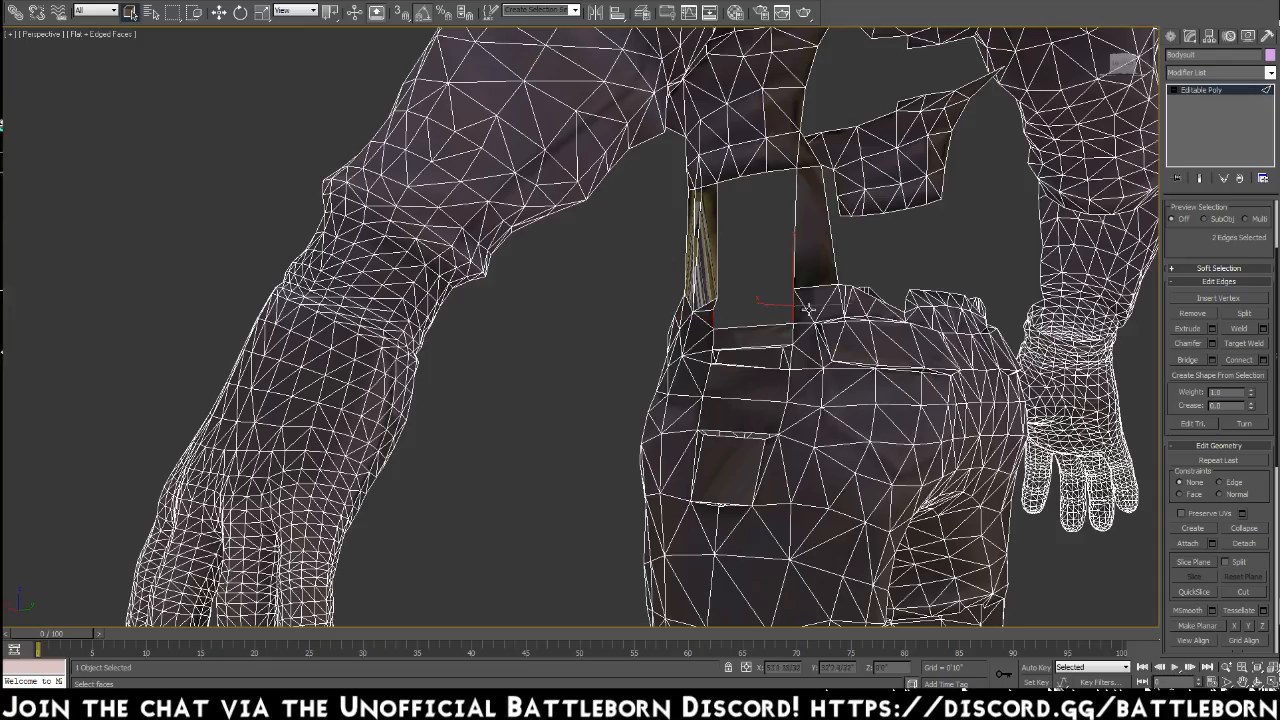
{"action": "left_click", "coordinate": [1190, 365]}
Bridge the upper and lower edges at the closed end of the gap in the leg at the knee
{"action": "mouse_move", "coordinate": [790, 318]}
{"action": "middle_mouse_down", "text": "alt"}
{"action": "mouse_move", "coordinate": [814, 334]}
{"action": "mouse_move", "coordinate": [700, 331]}
{"action": "mouse_move", "coordinate": [797, 315]}
{"action": "middle_mouse_up", "text": "alt"}
{"action": "left_click", "coordinate": [622, 358]}
{"action": "key", "text": "z"}
{"action": "middle_click_drag", "start_coordinate": [613, 433], "coordinate": [510, 435], "text": "alt"}
{"action": "left_click", "coordinate": [531, 452]}
{"action": "key", "text": "z"}
{"action": "scroll", "coordinate": [531, 457], "scroll_direction": "down", "scroll_amount": 3}
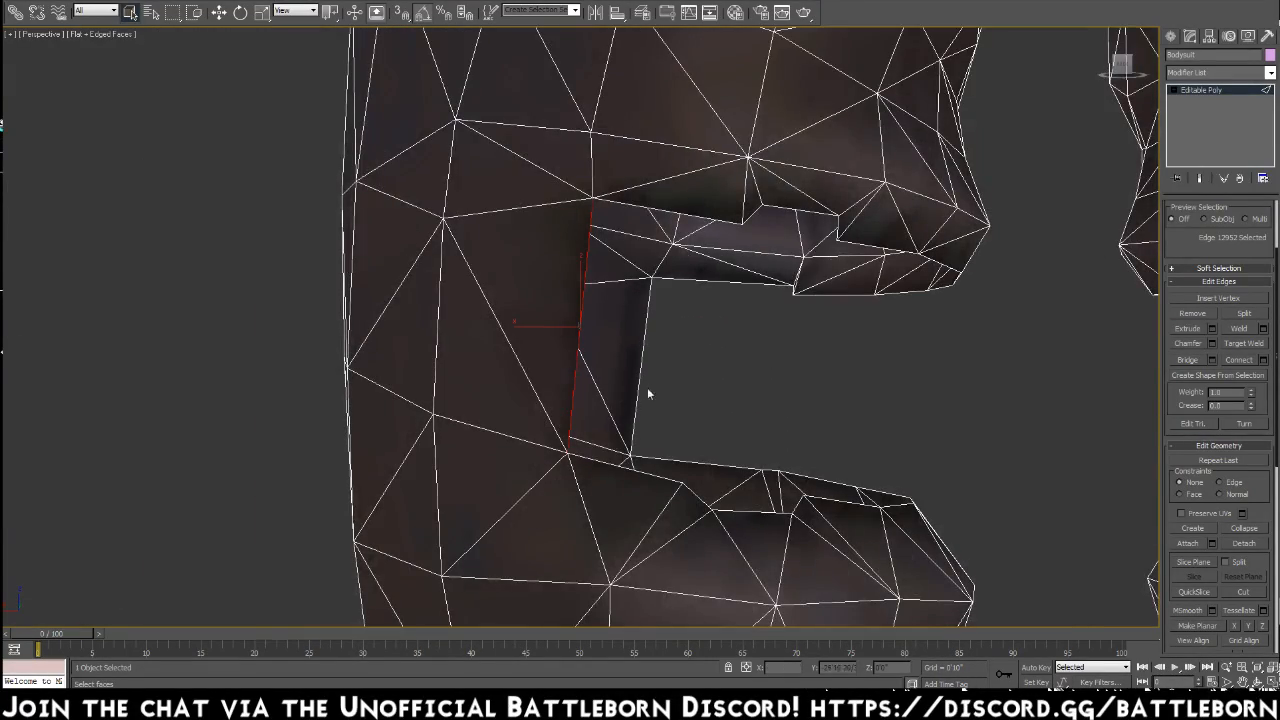
{"action": "left_click", "coordinate": [703, 219]}
{"action": "left_click", "coordinate": [651, 469], "text": "ctrl"}
{"action": "left_click", "coordinate": [1186, 359]}
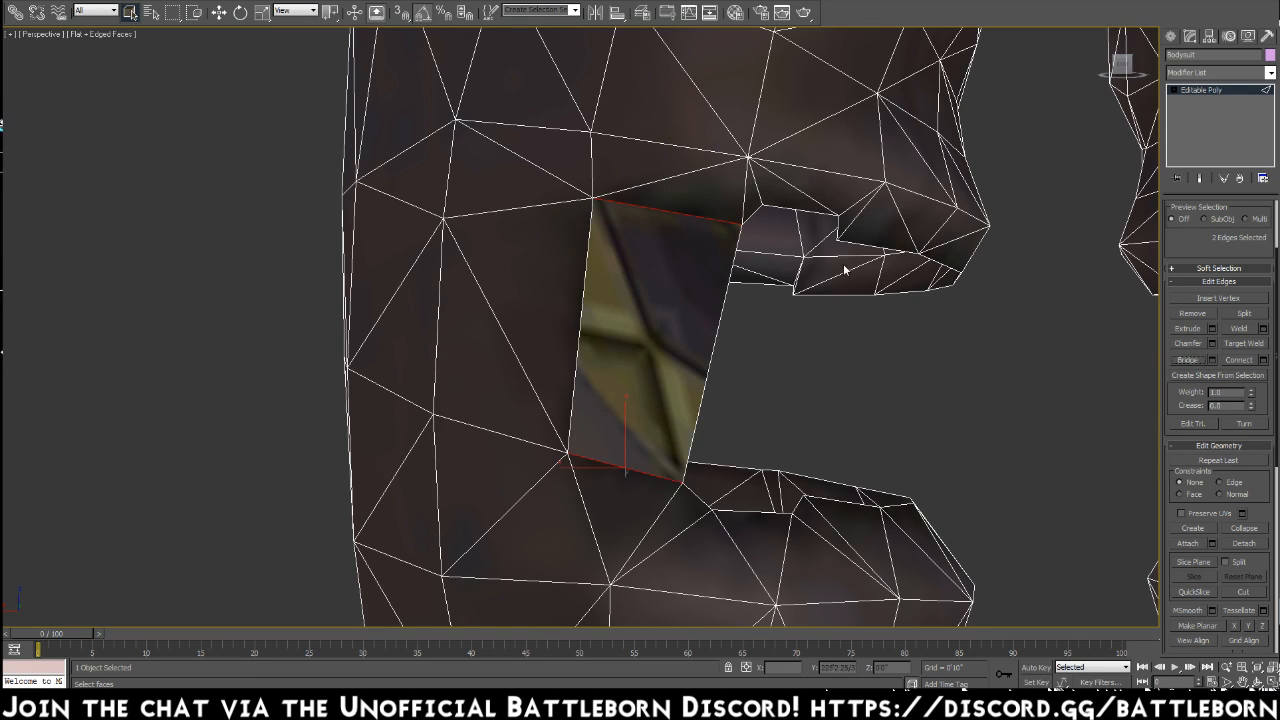
Bridge the next long pair of knee-gap edges, and bridge the short edges to fill the wedge between the strips
{"action": "left_click", "coordinate": [798, 210]}
{"action": "left_click", "coordinate": [735, 512], "text": "ctrl"}
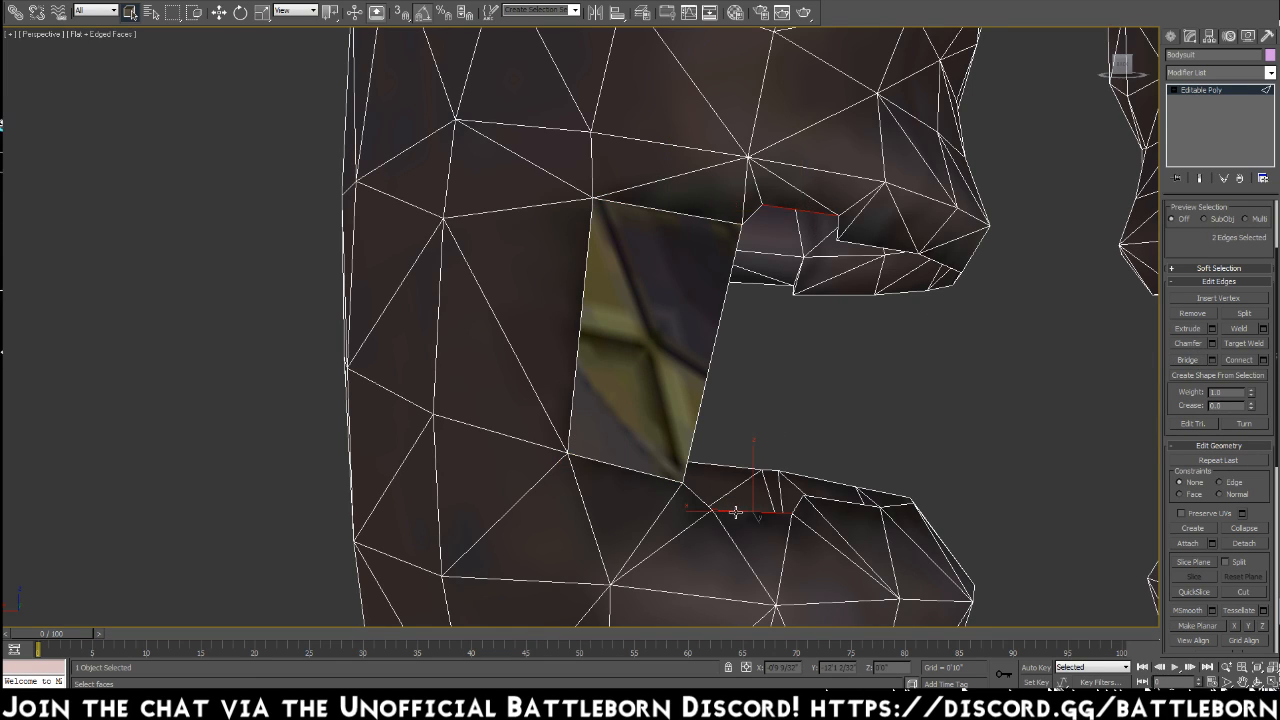
{"action": "left_click", "coordinate": [1187, 359]}
{"action": "left_click", "coordinate": [694, 491]}
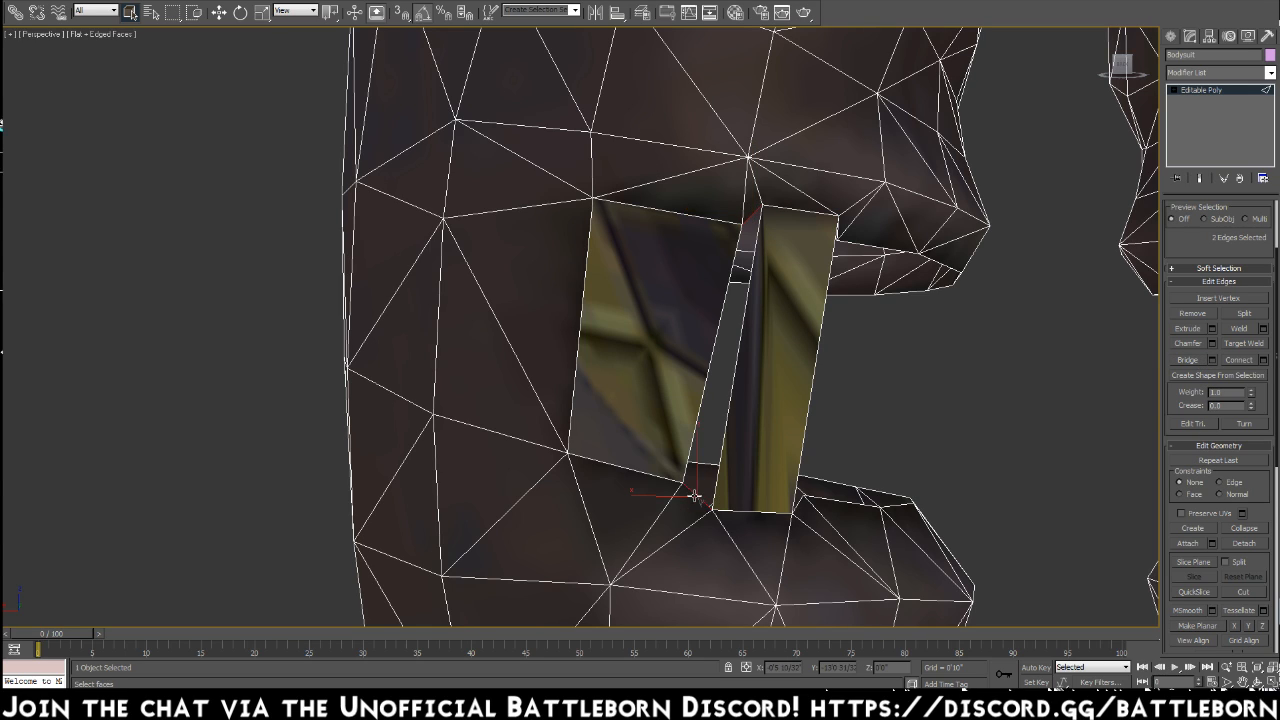
{"action": "left_click", "coordinate": [1189, 361]}
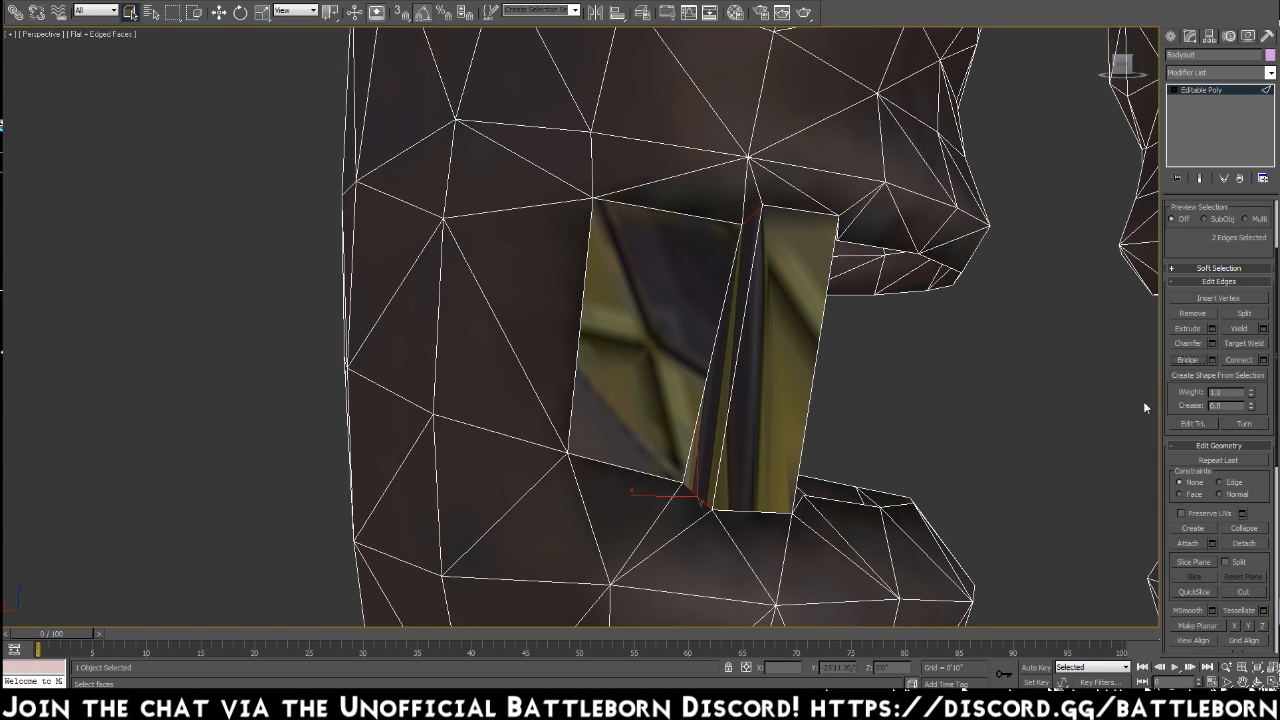
Bridge the next two pairs of upper and lower edges across the knee gap, including the narrow strip
{"action": "left_click", "coordinate": [870, 244]}
{"action": "left_click", "coordinate": [845, 504], "text": "ctrl"}
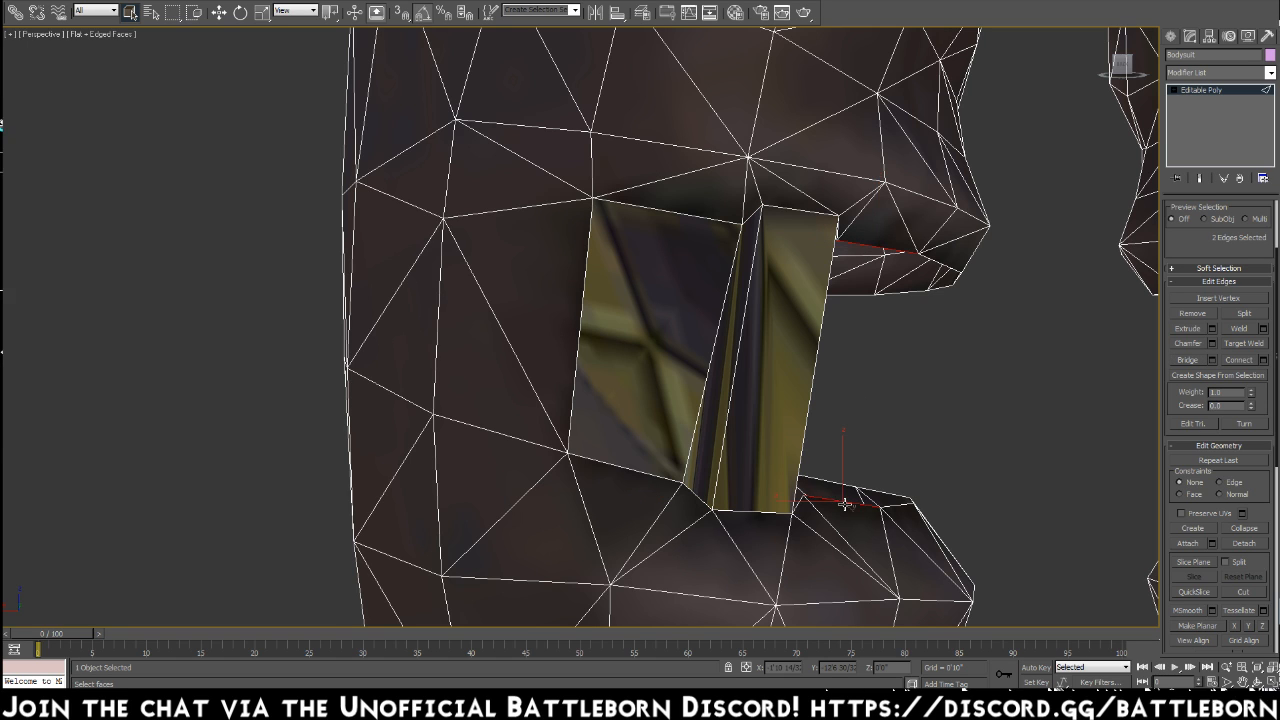
{"action": "left_click", "coordinate": [1189, 364]}
{"action": "middle_click_drag", "start_coordinate": [963, 394], "coordinate": [886, 375], "text": "alt"}
{"action": "left_click", "coordinate": [800, 188]}
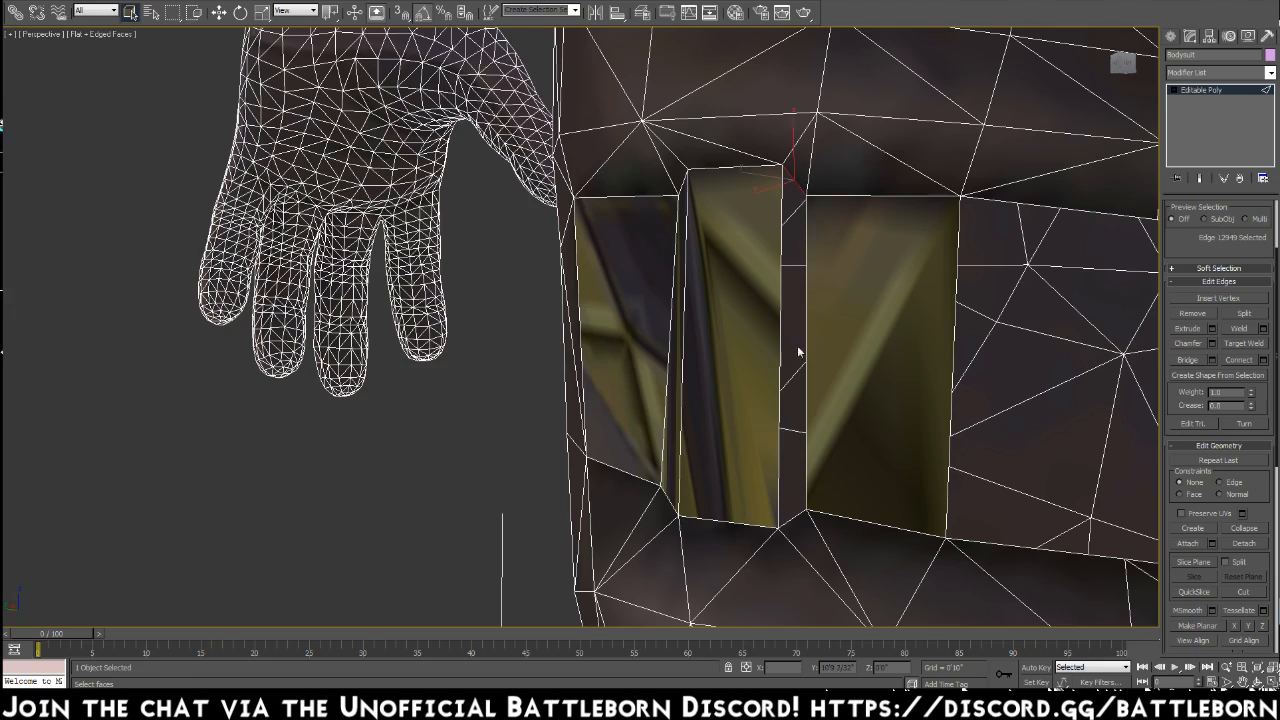
{"action": "left_click", "coordinate": [792, 514], "text": "ctrl"}
{"action": "left_click", "coordinate": [1188, 360]}
Continue around the knee gap by bridging the following three pairs of upper and lower edges
{"action": "middle_click_drag", "start_coordinate": [963, 398], "coordinate": [717, 154], "text": "alt"}
{"action": "left_click", "coordinate": [714, 173]}
{"action": "left_click", "coordinate": [681, 521], "text": "ctrl"}
{"action": "left_click", "coordinate": [1198, 360]}
{"action": "left_click", "coordinate": [923, 214]}
{"action": "left_click", "coordinate": [839, 536], "text": "ctrl"}
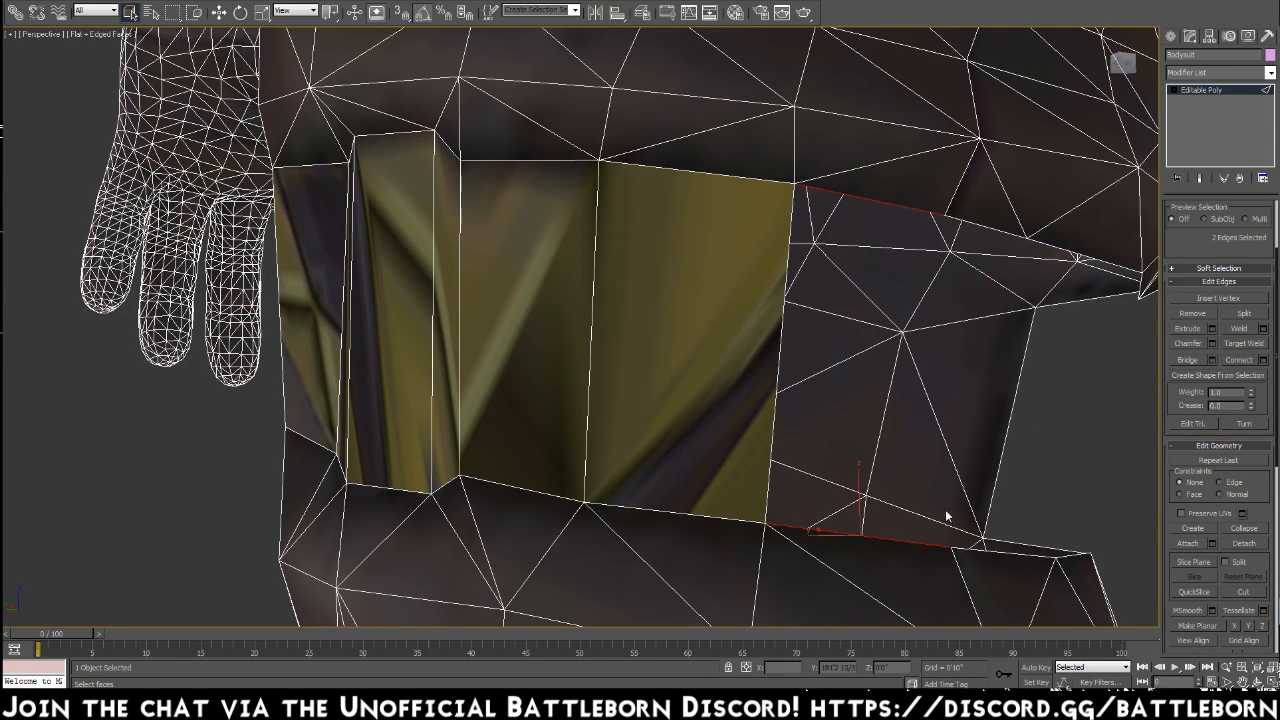
{"action": "left_click", "coordinate": [1190, 360]}
{"action": "left_click", "coordinate": [992, 231]}
{"action": "left_click", "coordinate": [1000, 550], "text": "ctrl"}
{"action": "left_click", "coordinate": [1193, 362]}
Bridge the long upper and lower edges of the knee gap on the far side of the leg
{"action": "key", "text": "z"}
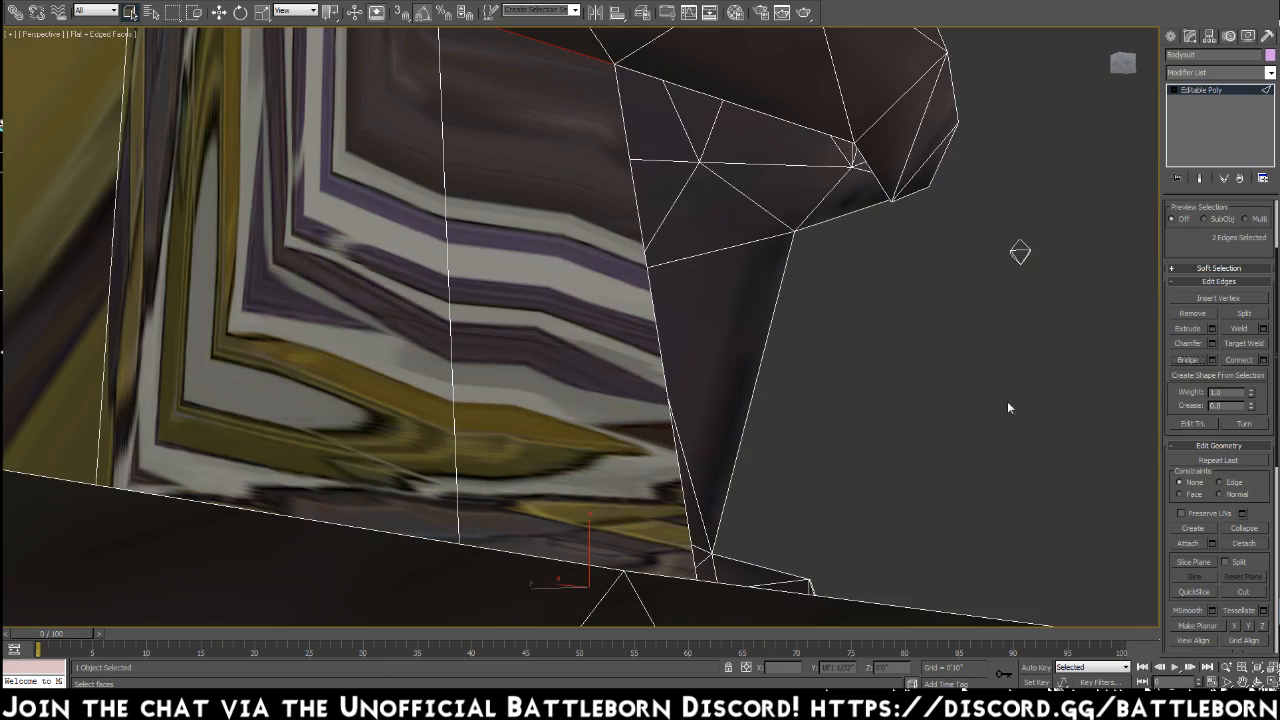
{"action": "middle_click_drag", "start_coordinate": [783, 418], "coordinate": [490, 317], "text": "alt"}
{"action": "scroll", "coordinate": [577, 413], "scroll_direction": "down", "scroll_amount": 2}
{"action": "scroll", "coordinate": [490, 321], "scroll_direction": "down", "scroll_amount": 2}
{"action": "middle_click_drag", "start_coordinate": [604, 337], "coordinate": [682, 260], "text": "alt"}
{"action": "left_click", "coordinate": [662, 231]}
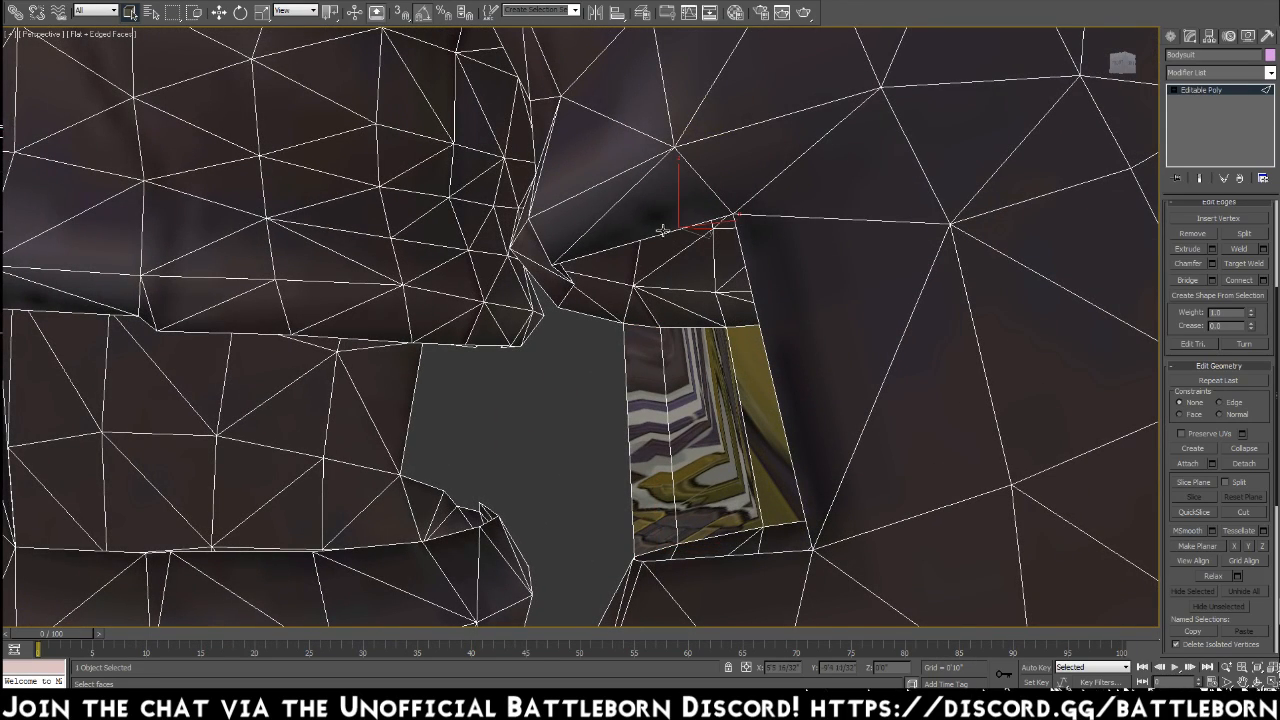
{"action": "left_click", "coordinate": [706, 557]}
{"action": "left_click", "coordinate": [648, 240]}
{"action": "left_click", "coordinate": [735, 553], "text": "ctrl"}
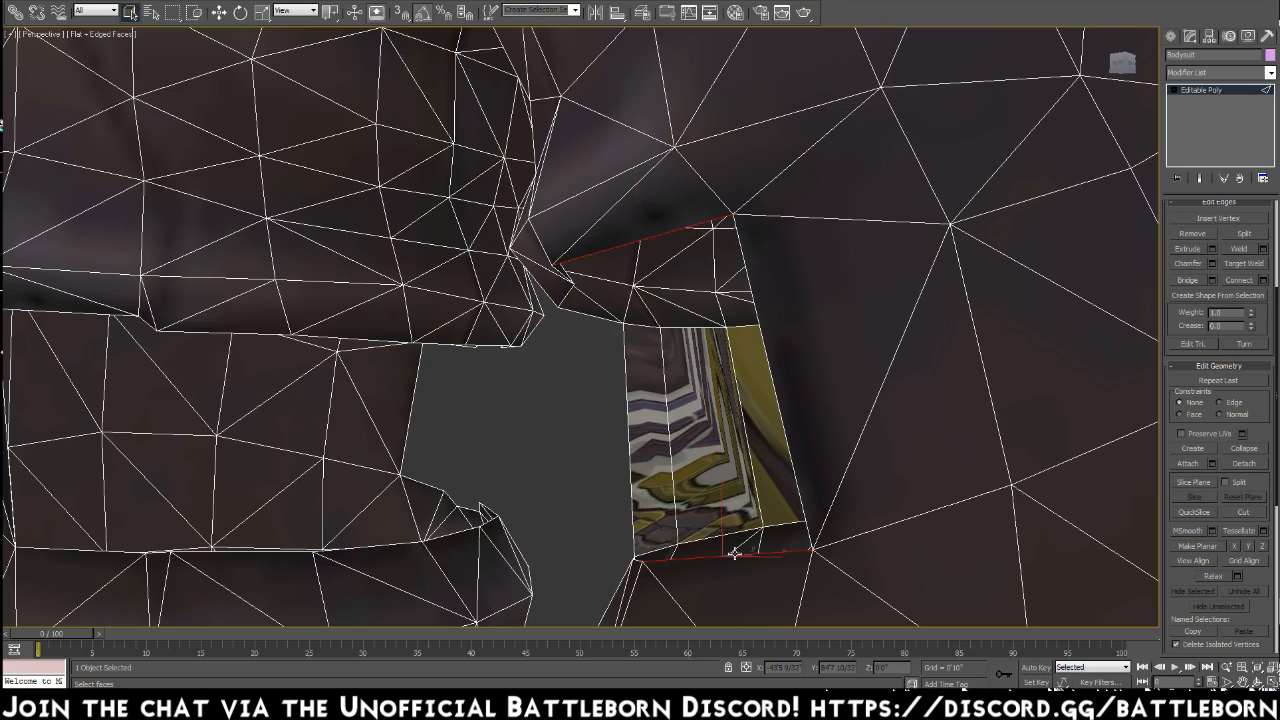
{"action": "left_click", "coordinate": [1188, 282]}
Bridge the wide and the narrow pair of edges adjoining the new strip on the far side of the knee
{"action": "middle_click_drag", "start_coordinate": [1014, 414], "coordinate": [1043, 429], "text": "alt"}
{"action": "left_click", "coordinate": [759, 553]}
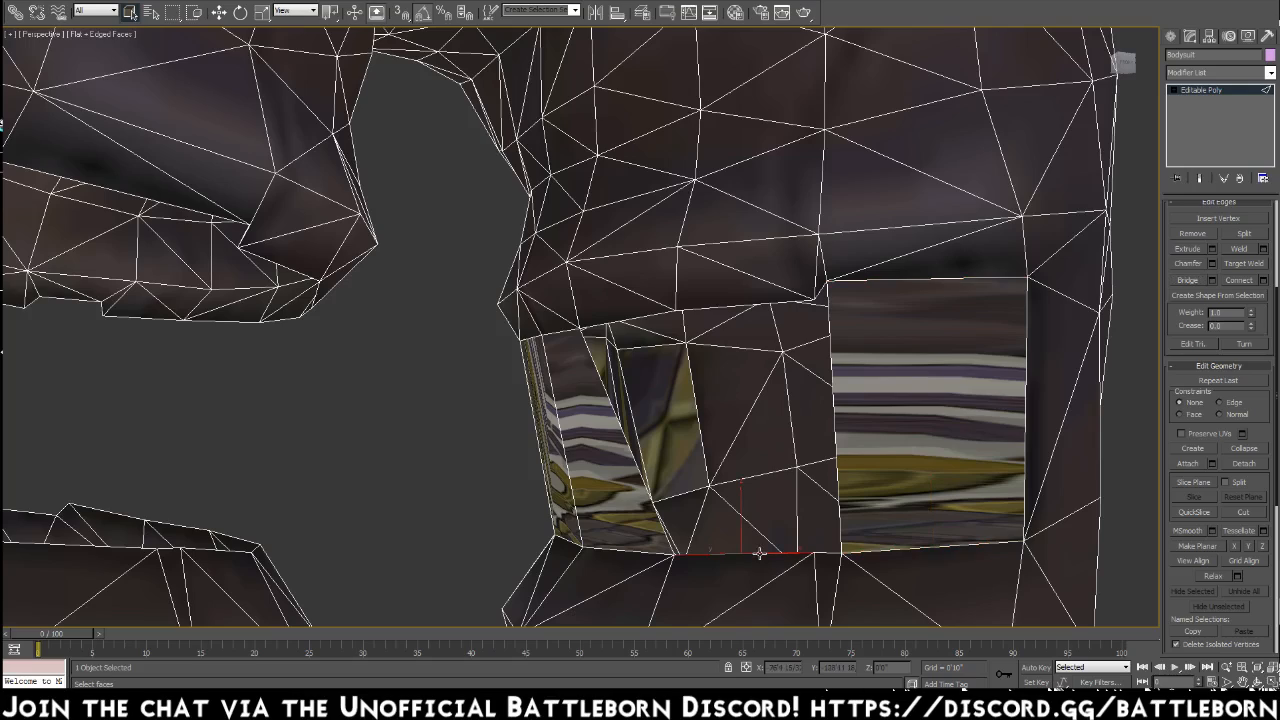
{"action": "left_click", "coordinate": [749, 304], "text": "ctrl"}
{"action": "left_click", "coordinate": [1194, 281]}
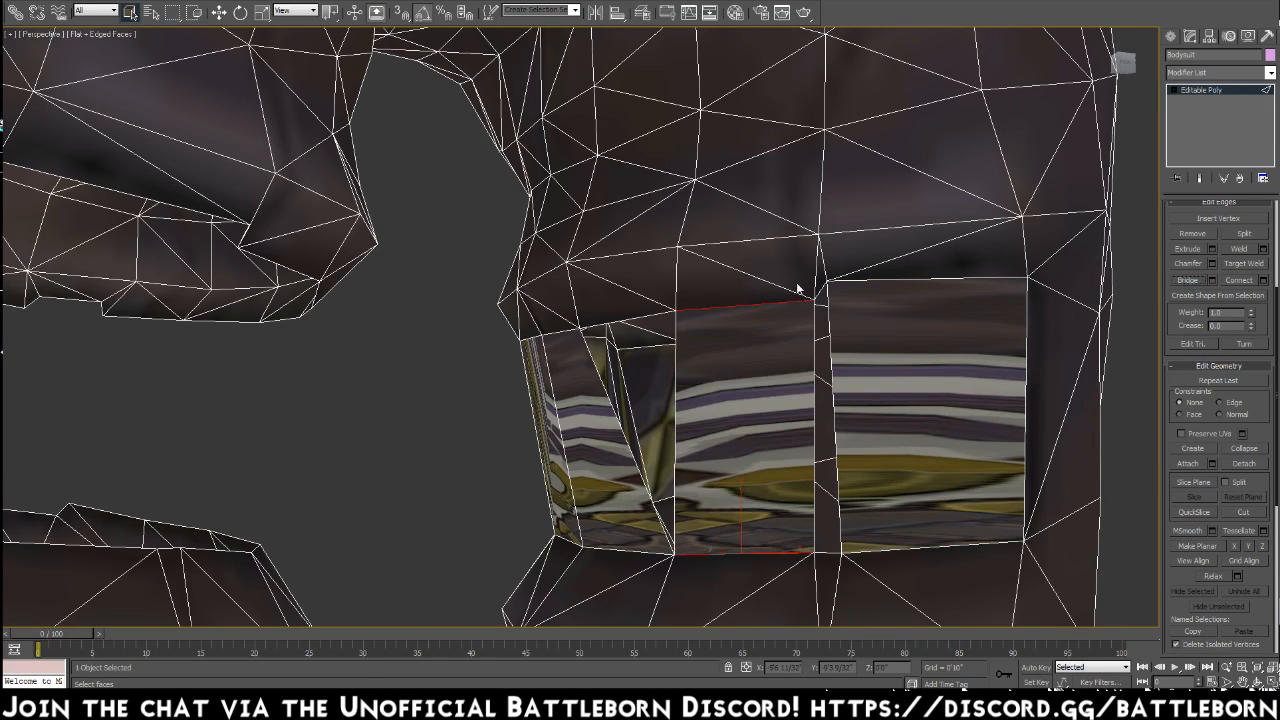
{"action": "left_click", "coordinate": [819, 289]}
{"action": "left_click", "coordinate": [825, 554], "text": "ctrl"}
{"action": "left_click", "coordinate": [1191, 283]}
Delete the misaligned bridge polygon in the knee gap and bridge its directly opposite upper and lower edges instead
{"action": "middle_click_drag", "start_coordinate": [675, 481], "coordinate": [549, 478], "text": "alt"}
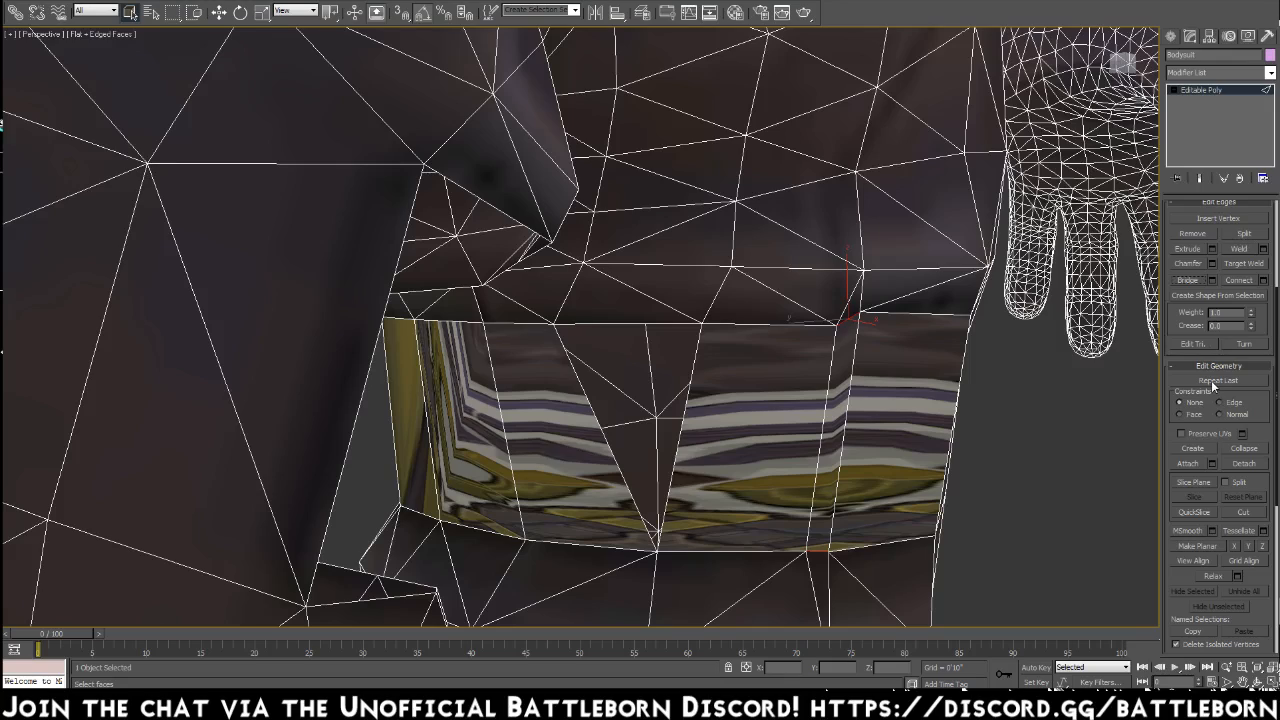
{"action": "scroll", "coordinate": [1235, 440], "scroll_direction": "up", "scroll_amount": 5}
{"action": "left_click", "coordinate": [1236, 218]}
{"action": "left_click", "coordinate": [593, 467]}
{"action": "key", "text": "Delete"}
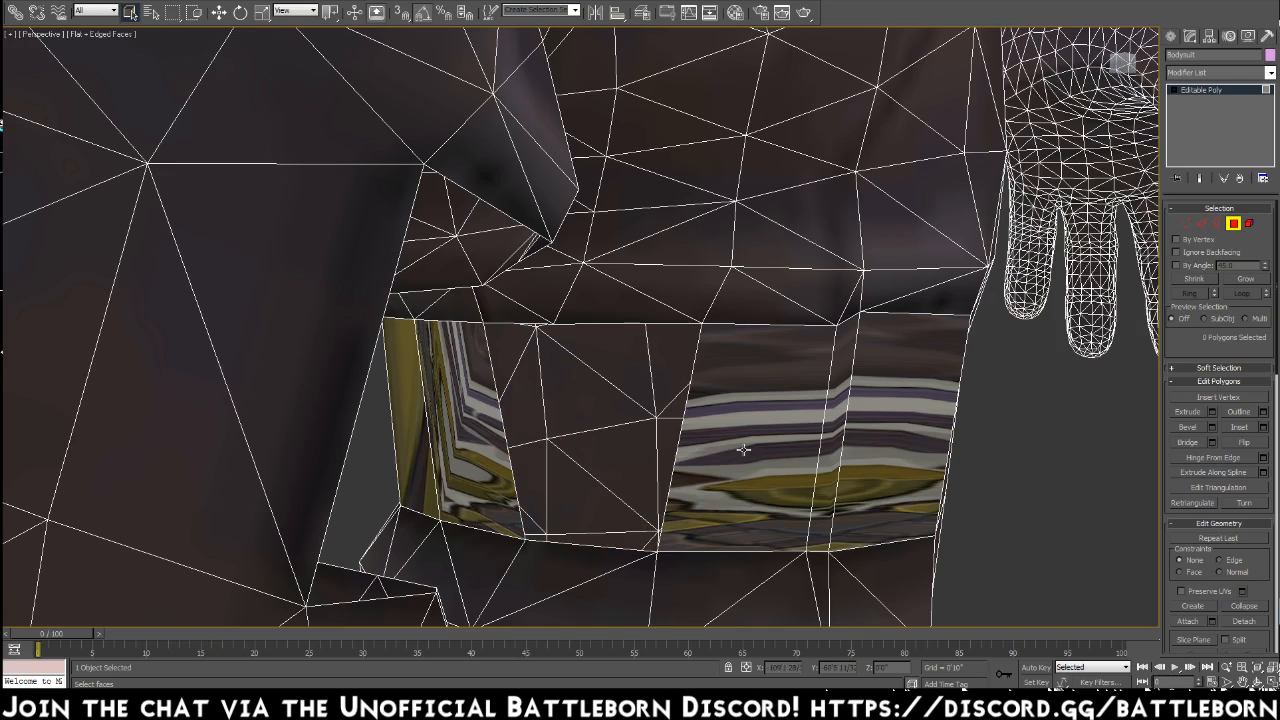
{"action": "left_click", "coordinate": [1201, 224]}
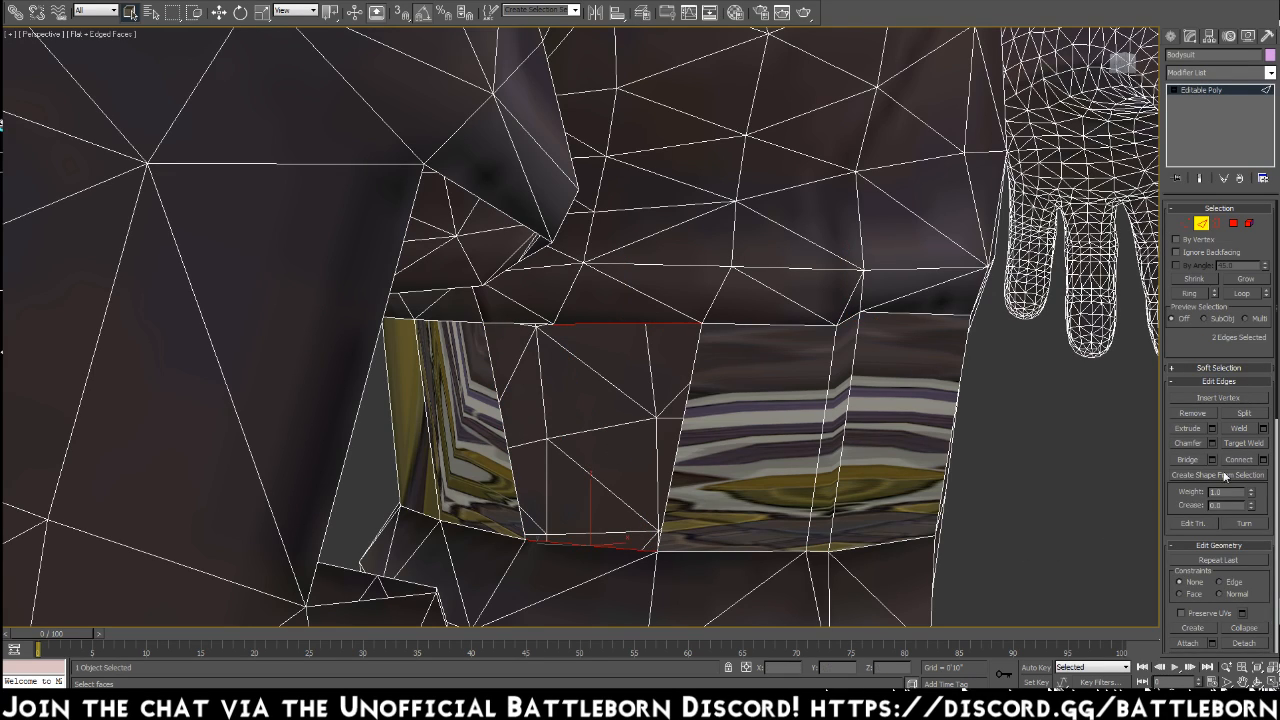
{"action": "left_click", "coordinate": [1190, 460]}
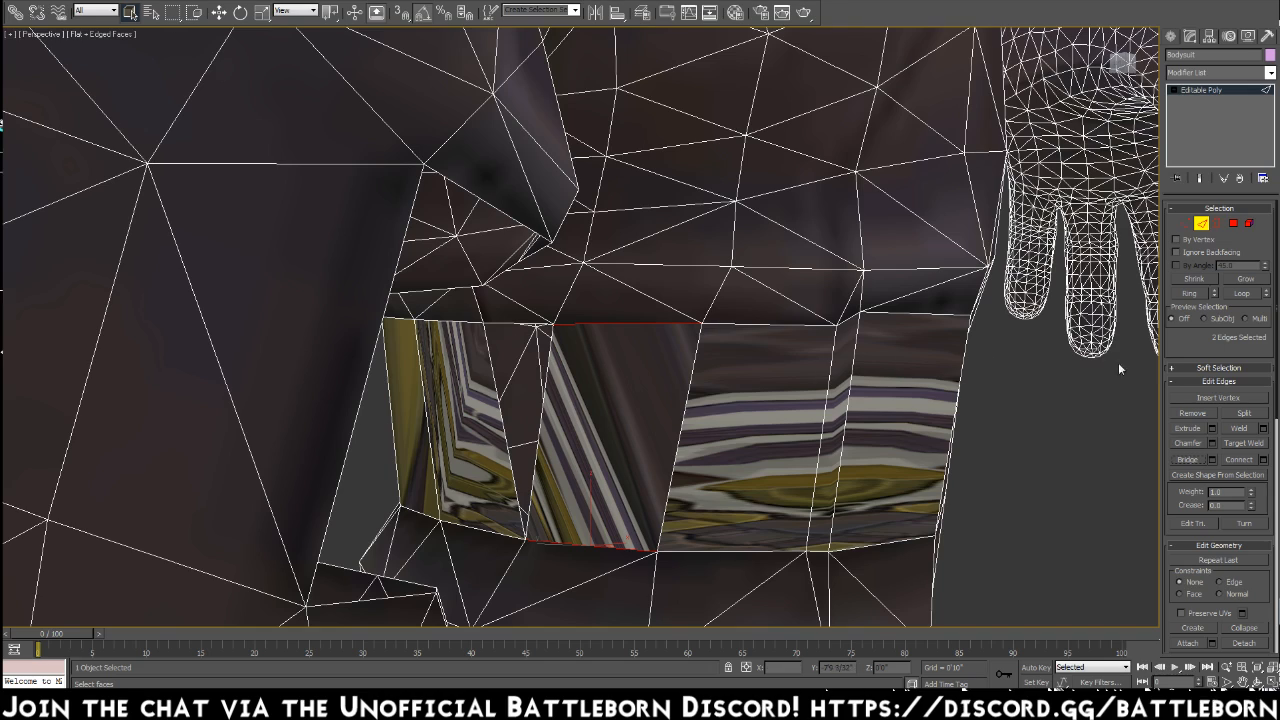
Fill the remaining wedge in the knee gap by bridging the two specific side edges of the neighbouring strips
{"action": "left_click", "coordinate": [1211, 460]}
{"action": "left_click_drag", "start_coordinate": [625, 337], "coordinate": [898, 490]}
{"action": "left_click", "coordinate": [877, 508]}
{"action": "left_click", "coordinate": [876, 528]}
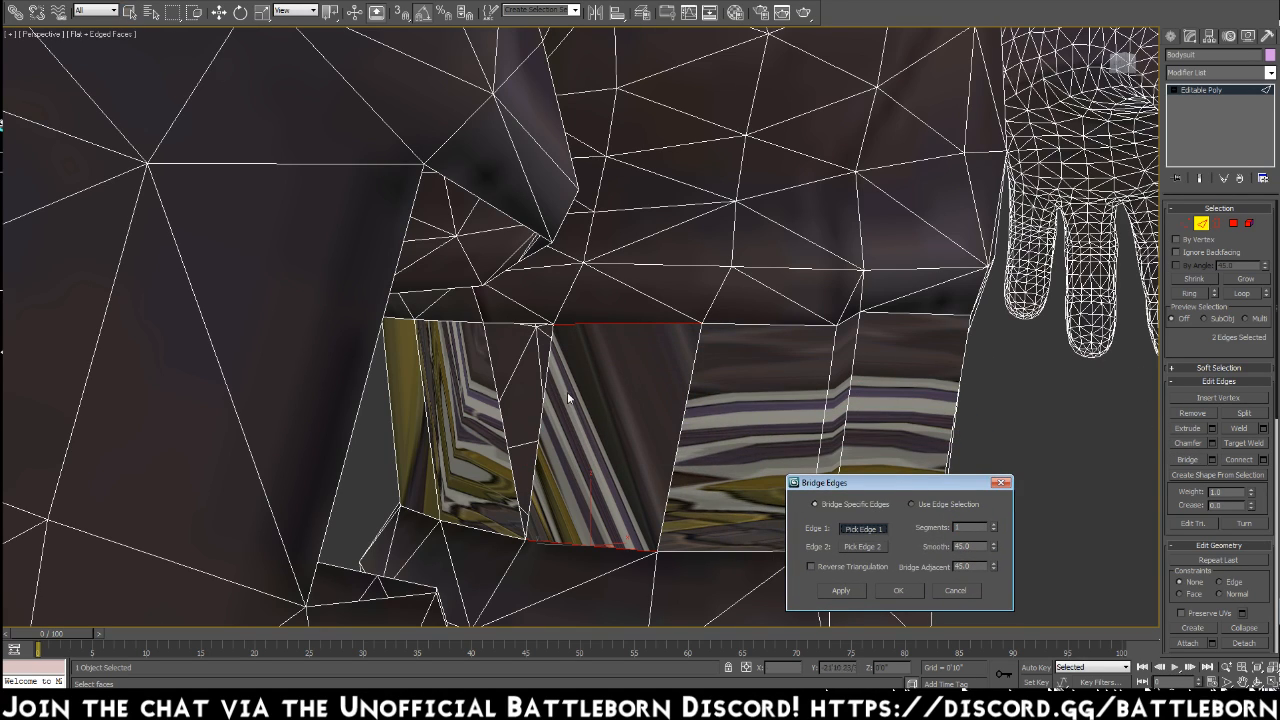
{"action": "left_click", "coordinate": [546, 393]}
{"action": "left_click", "coordinate": [860, 547]}
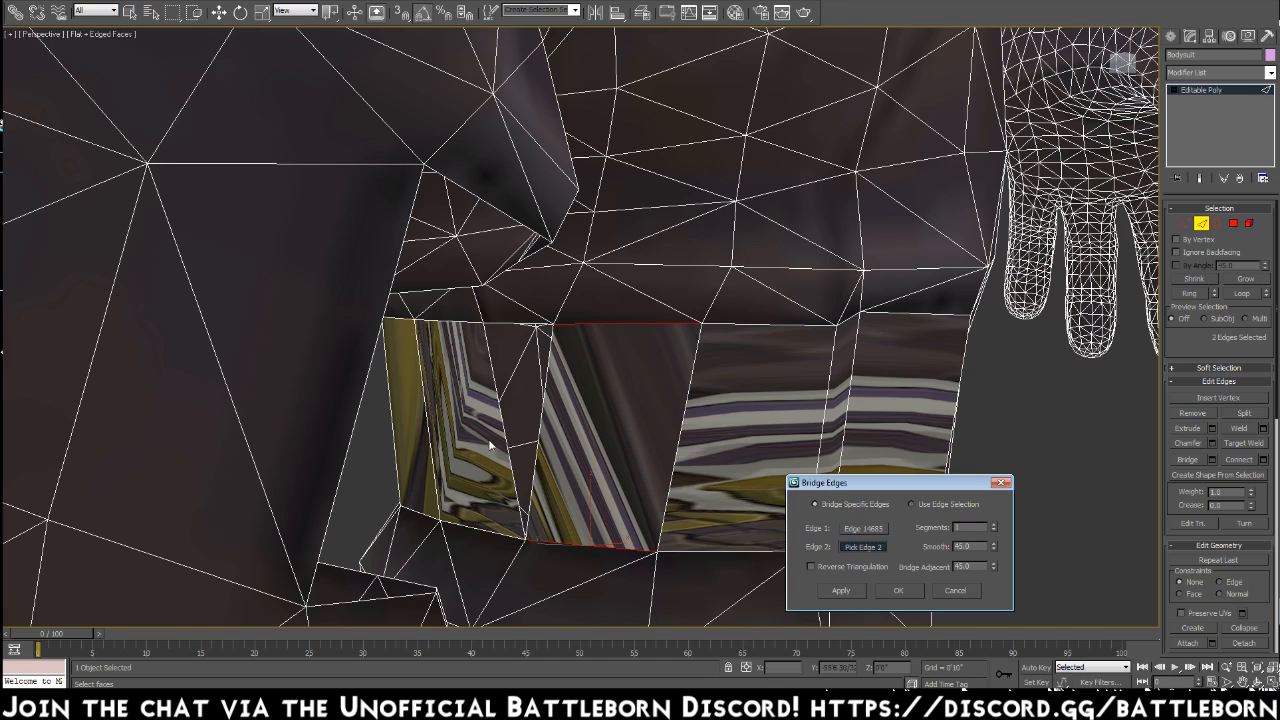
{"action": "left_click", "coordinate": [499, 427]}
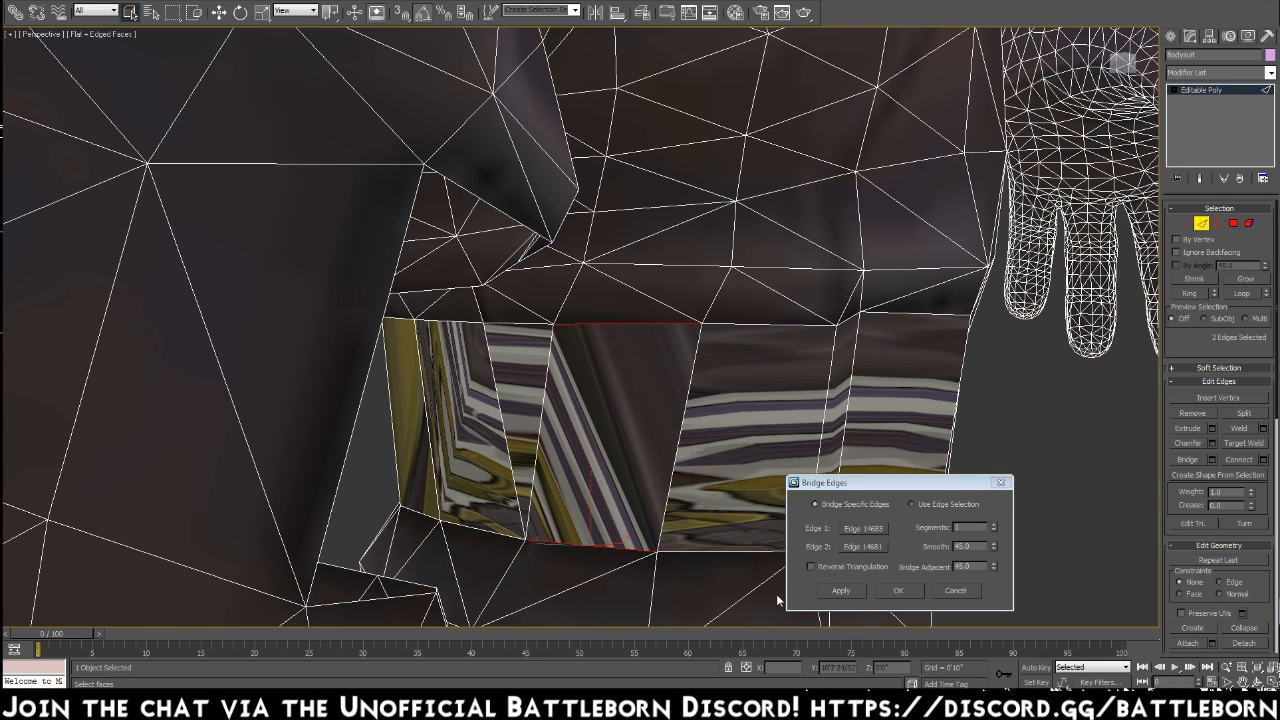
{"action": "left_click", "coordinate": [899, 590]}
Examine the filled knee and the whole bodysuit from several sides for remaining gaps
{"action": "key", "text": "z"}
{"action": "left_click", "coordinate": [6, 380]}
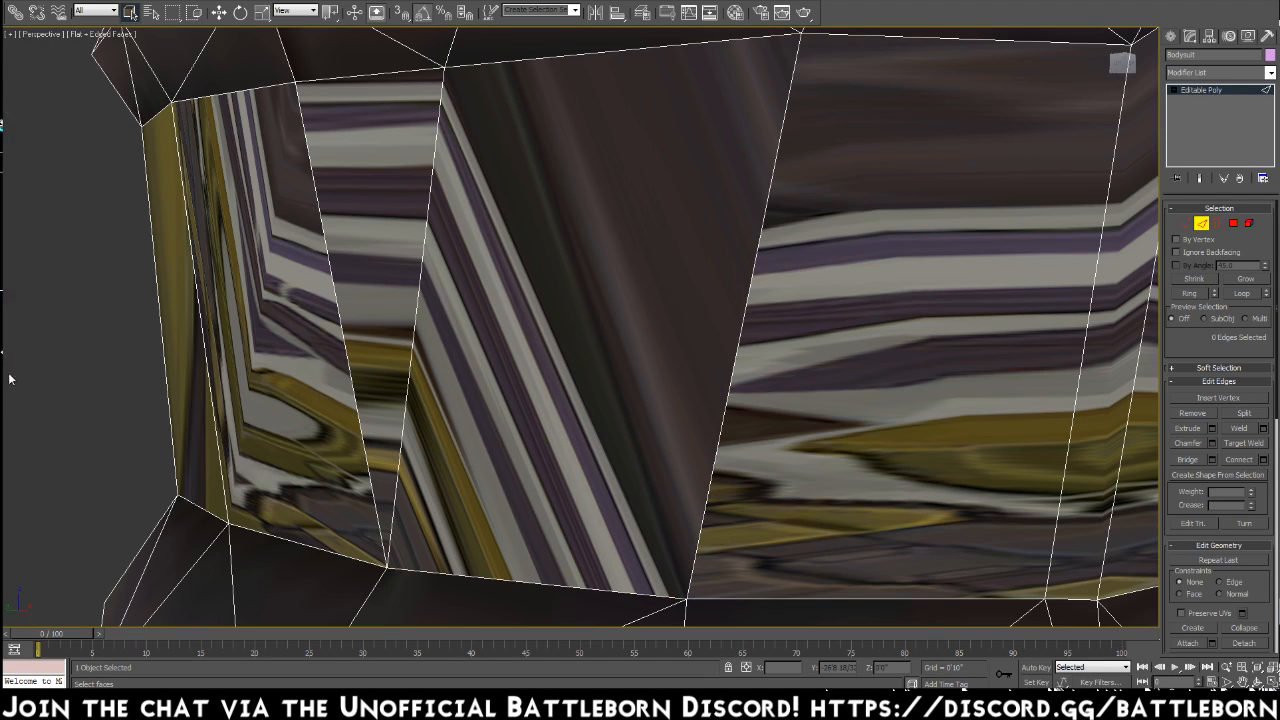
{"action": "key", "text": "z"}
{"action": "middle_click_drag", "start_coordinate": [770, 348], "coordinate": [700, 345], "text": "alt"}
{"action": "middle_click_drag", "start_coordinate": [604, 342], "coordinate": [560, 290], "text": "alt"}
{"action": "middle_click_drag", "start_coordinate": [170, 180], "coordinate": [926, 280], "text": "alt"}
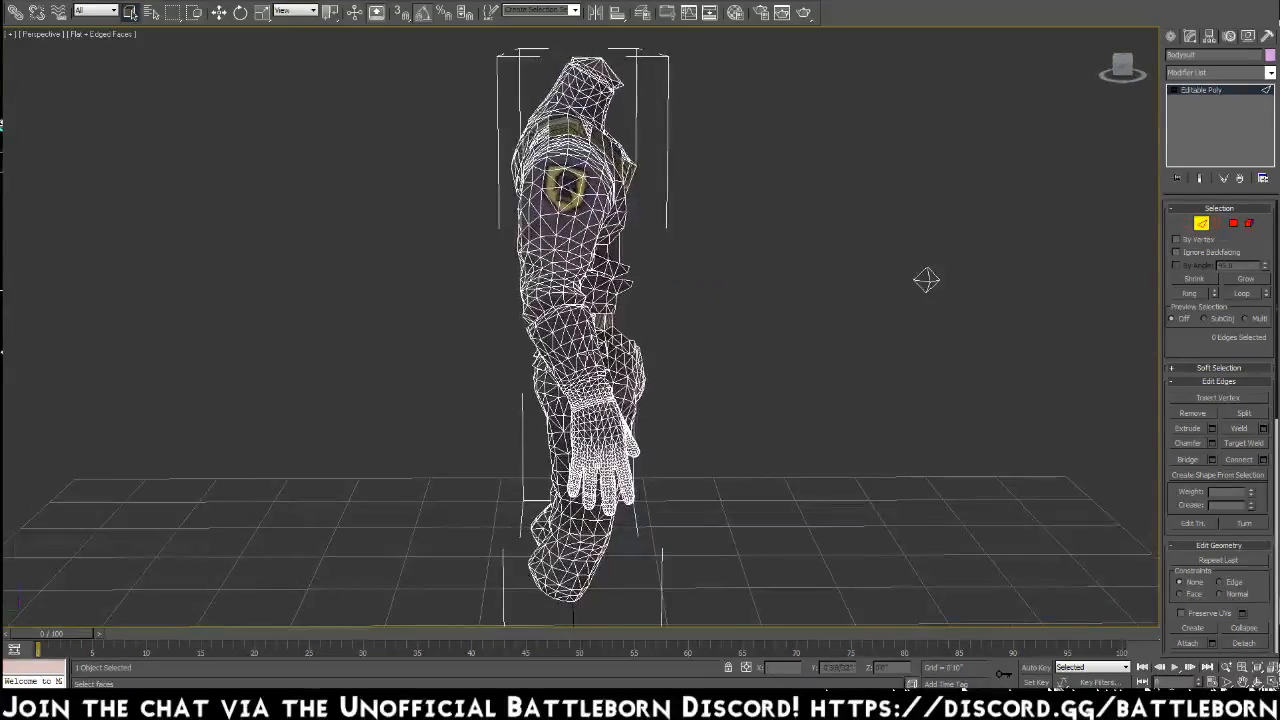
{"action": "middle_click_drag", "start_coordinate": [642, 290], "coordinate": [757, 333], "text": "alt"}
{"action": "middle_click_drag", "start_coordinate": [678, 323], "coordinate": [77, 548], "text": "alt"}
{"action": "middle_click_drag", "start_coordinate": [553, 336], "coordinate": [1075, 455], "text": "alt"}
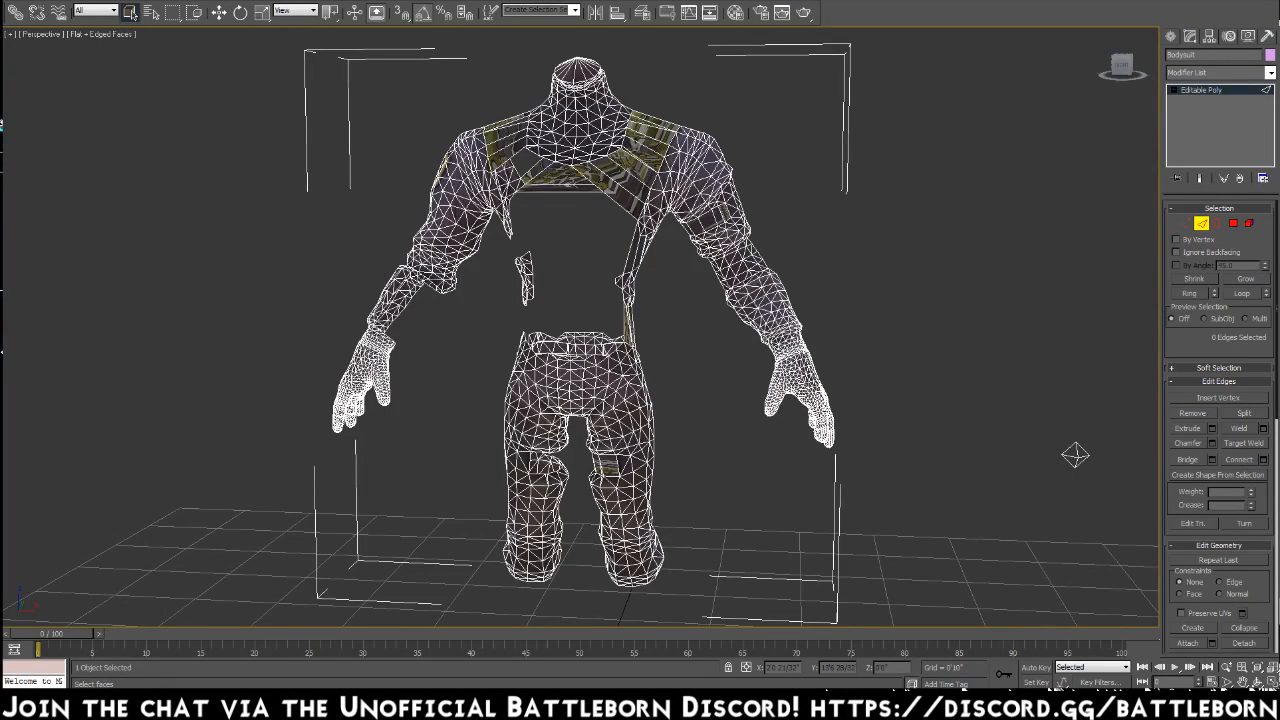
{"action": "middle_click_drag", "start_coordinate": [1075, 455], "coordinate": [1089, 361], "text": "alt"}
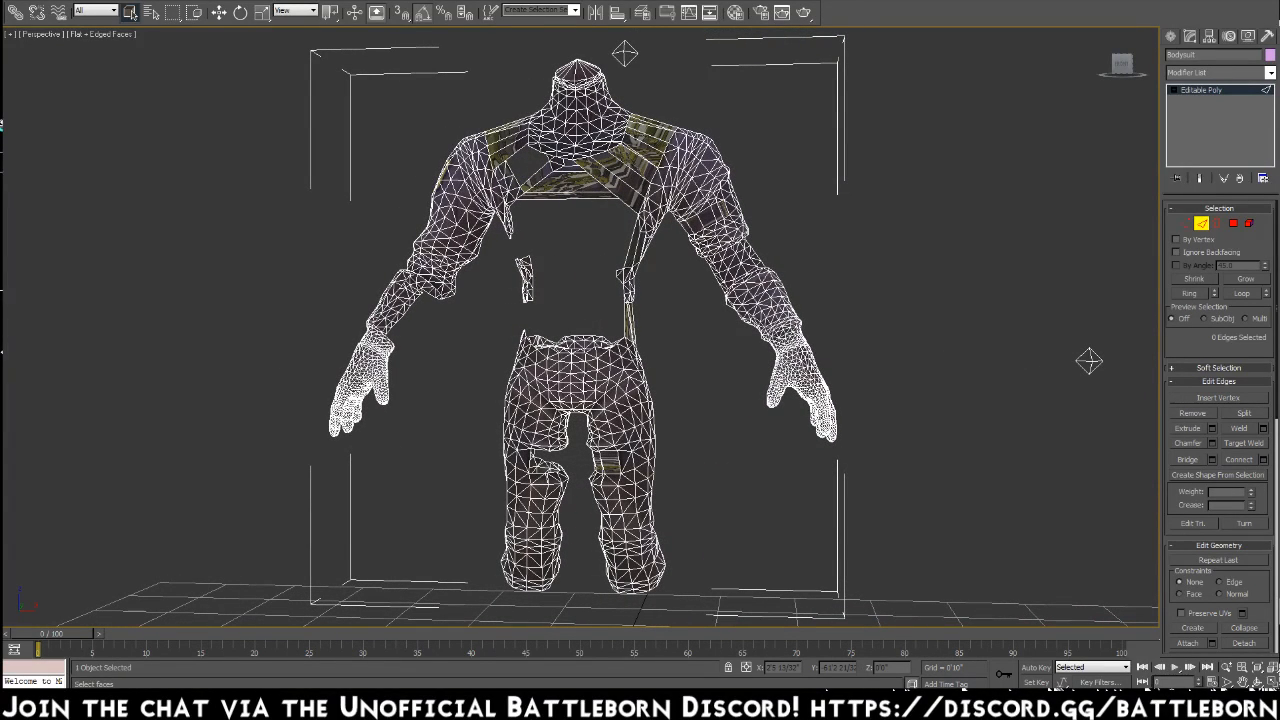
Save the scene and save an incremented copy of OM_004
{"action": "left_click", "coordinate": [37, 12]}
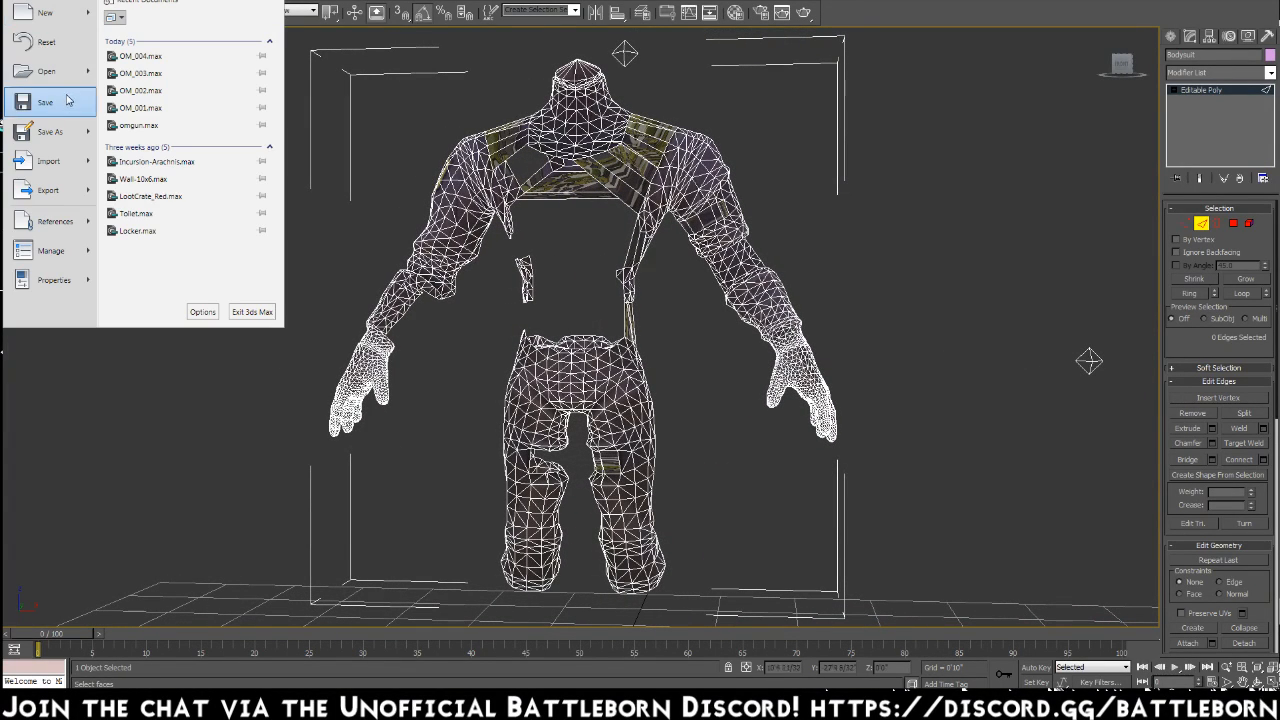
{"action": "left_click", "coordinate": [56, 102]}
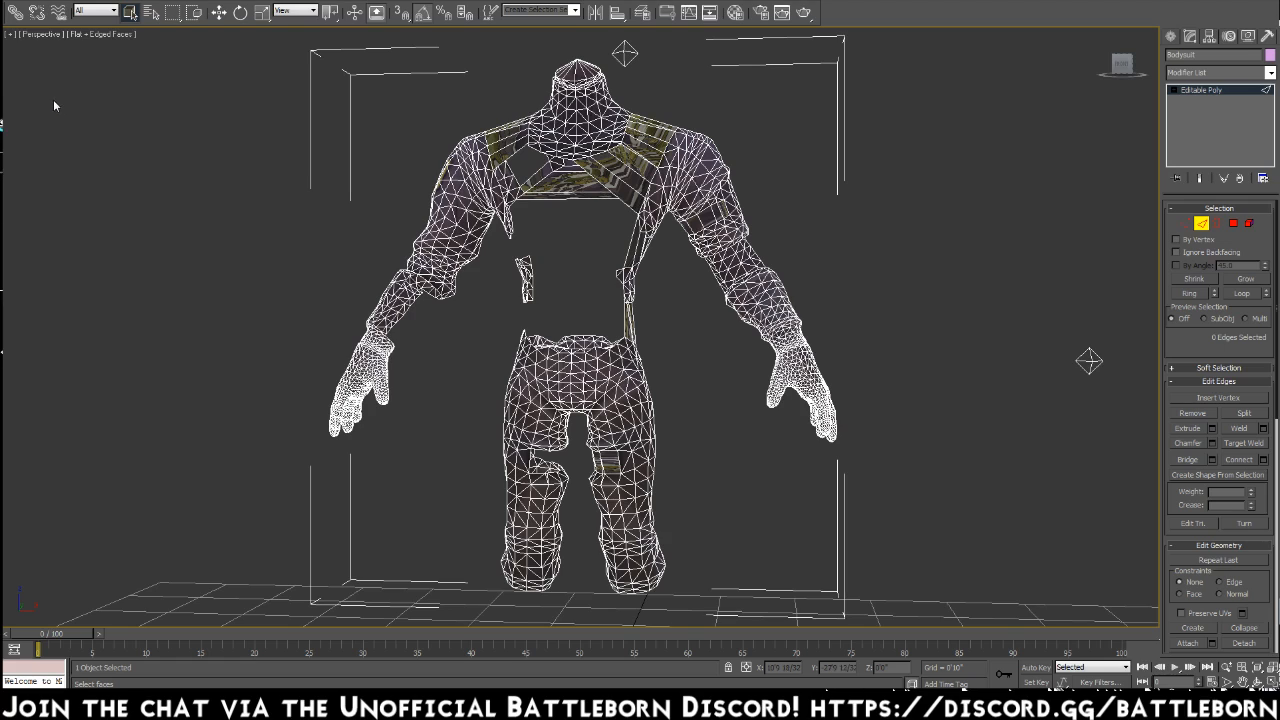
{"action": "left_click", "coordinate": [37, 12]}
{"action": "left_click", "coordinate": [56, 127]}
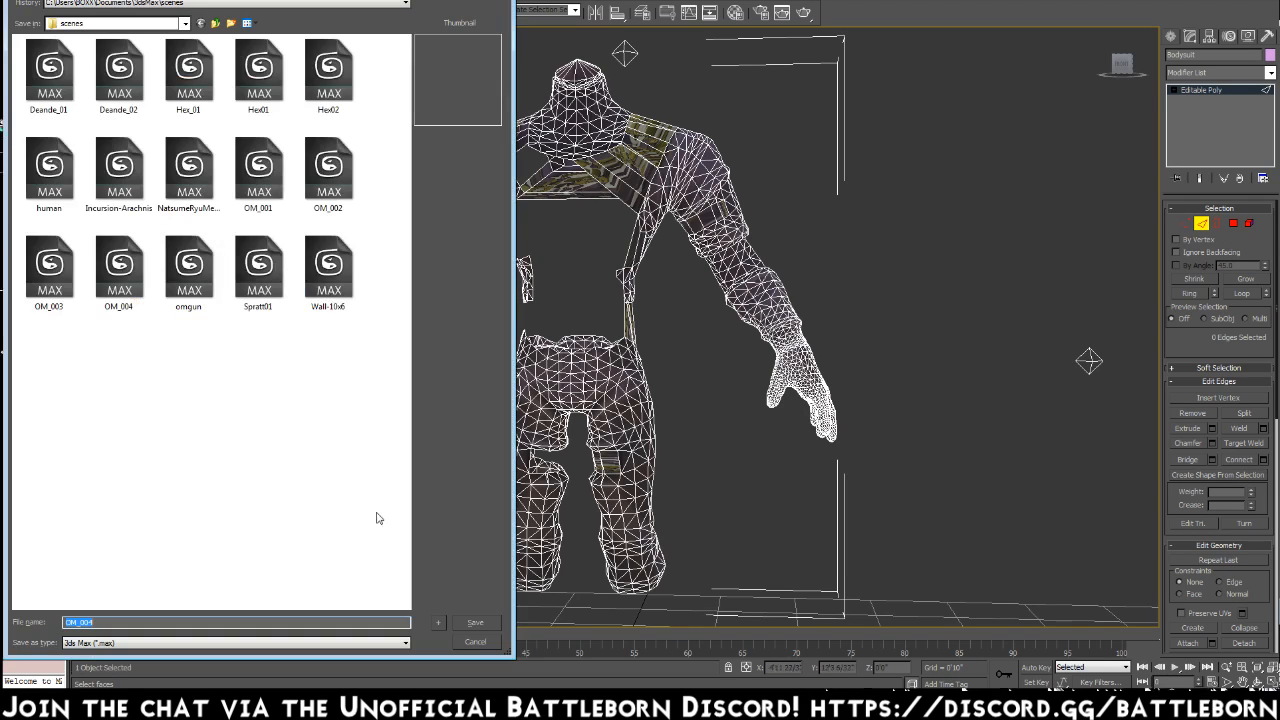
{"action": "left_click", "coordinate": [439, 622]}
Unhide all objects, leave edge editing and hide the collar armor piece at the neck
{"action": "right_click", "coordinate": [312, 298]}
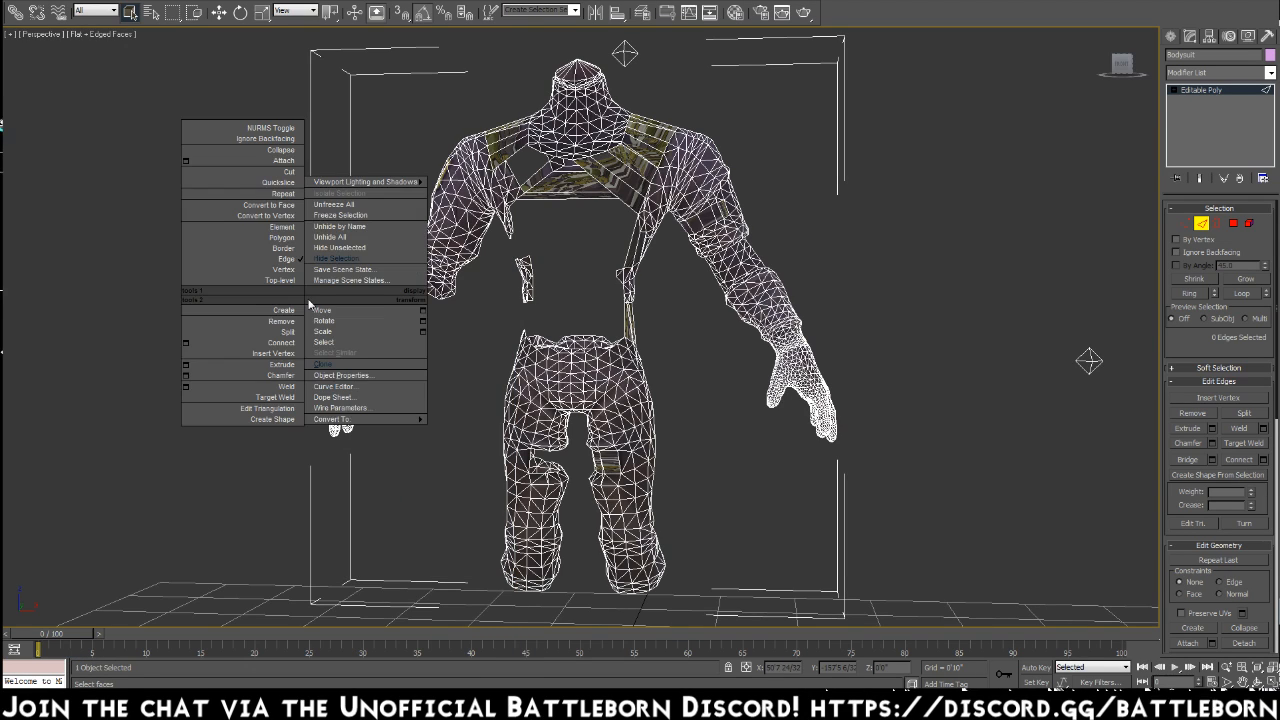
{"action": "left_click", "coordinate": [335, 237]}
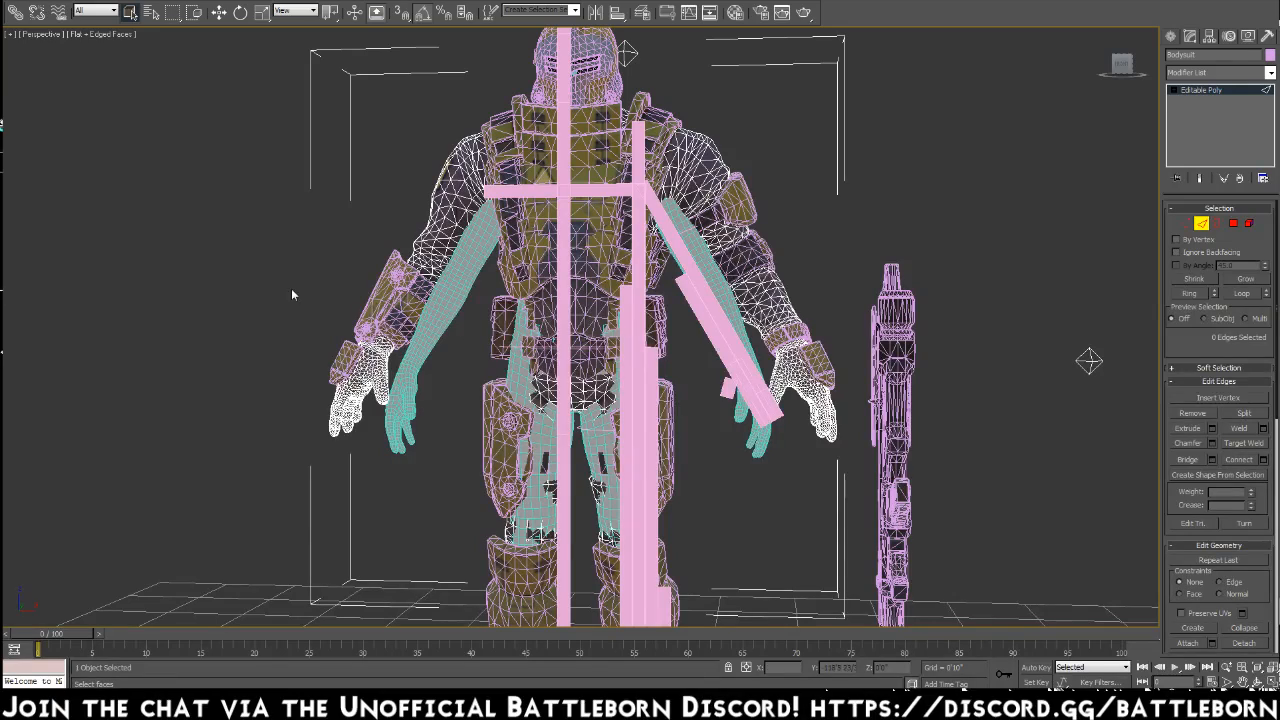
{"action": "left_click", "coordinate": [601, 113]}
{"action": "right_click", "coordinate": [601, 113]}
{"action": "left_click", "coordinate": [1201, 222]}
{"action": "left_click", "coordinate": [579, 117]}
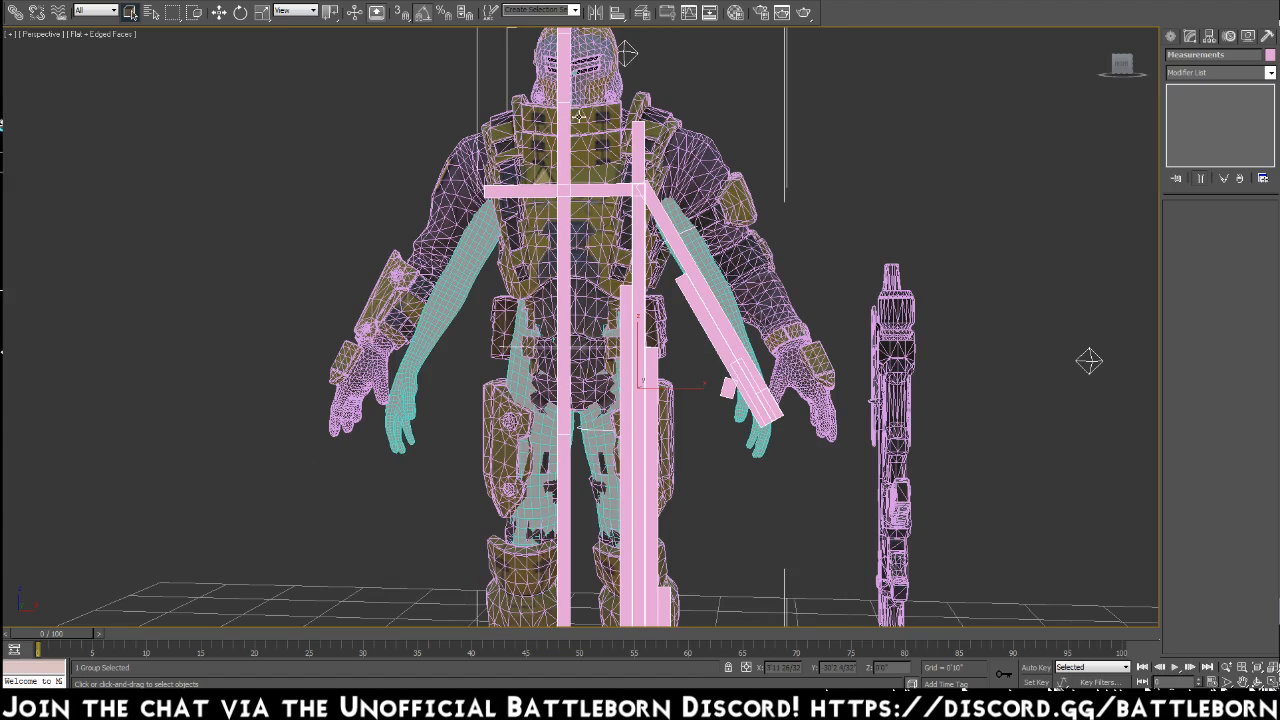
{"action": "right_click", "coordinate": [585, 126]}
{"action": "left_click", "coordinate": [611, 93]}
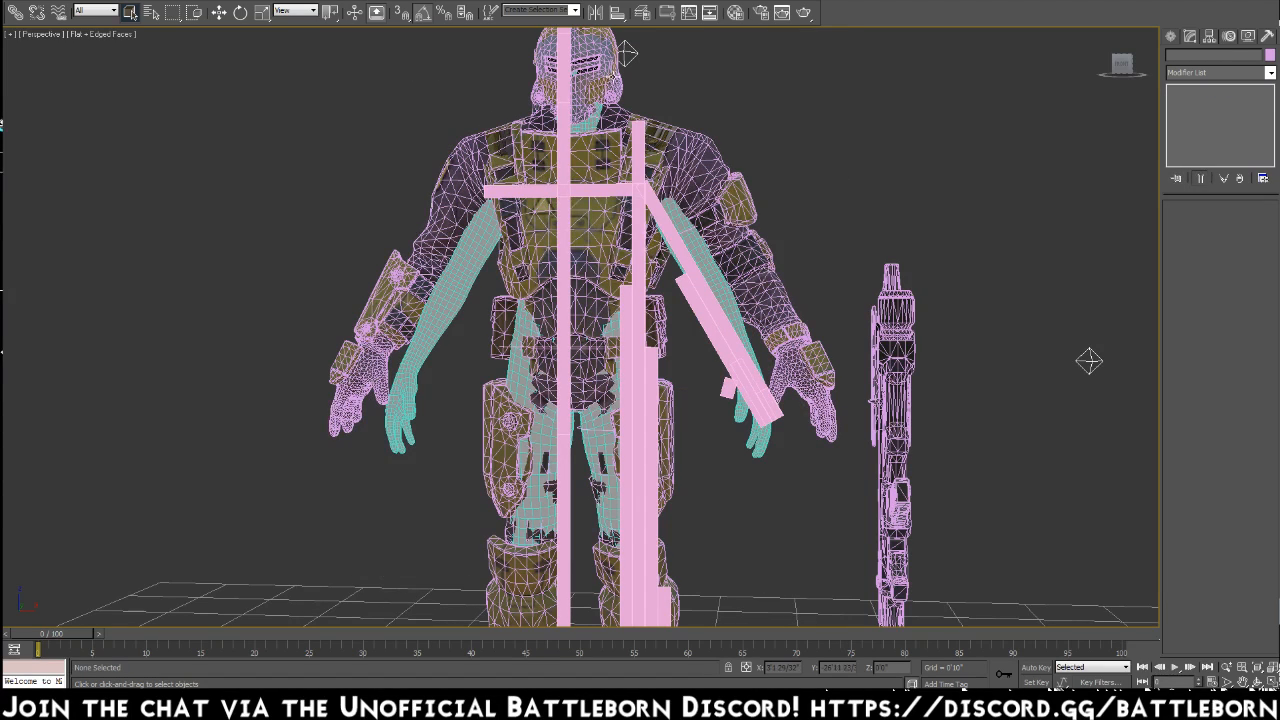
Select the Helm01 object at the head and hide it
{"action": "left_click", "coordinate": [668, 126]}
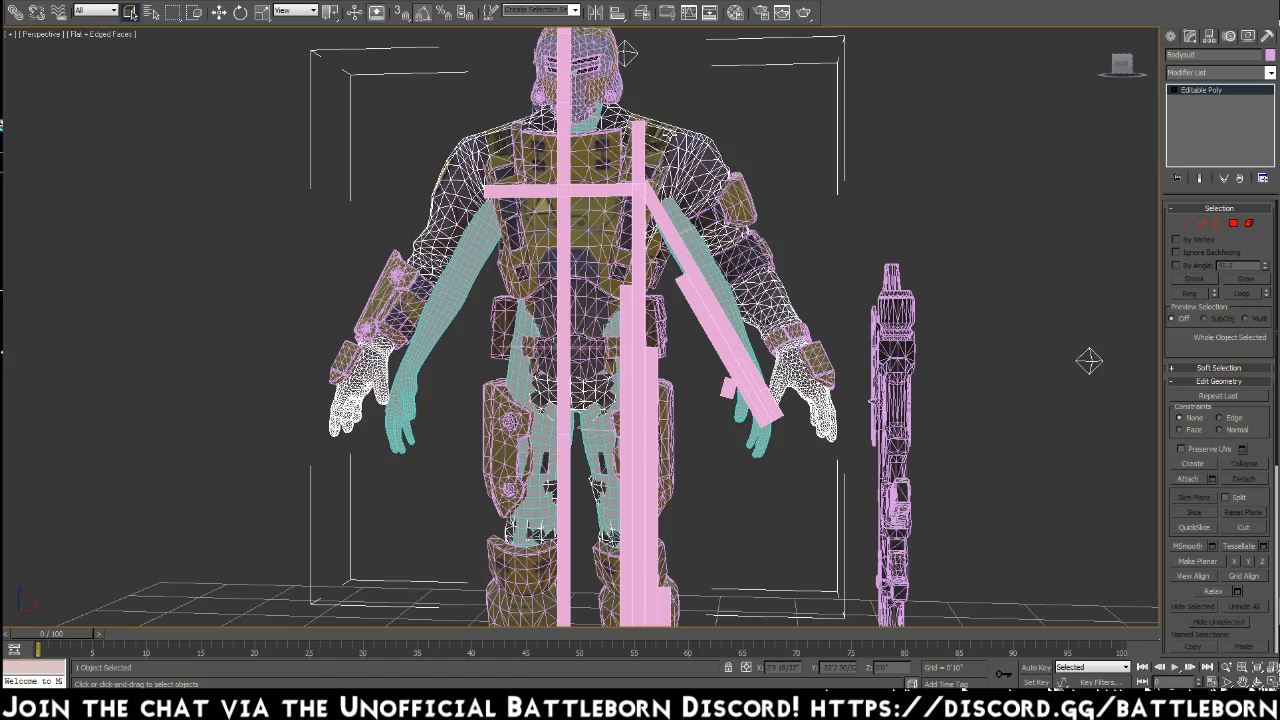
{"action": "middle_click_drag", "start_coordinate": [1089, 361], "coordinate": [1140, 40], "text": "alt"}
{"action": "middle_click_drag", "start_coordinate": [240, 420], "coordinate": [733, 487], "text": "alt"}
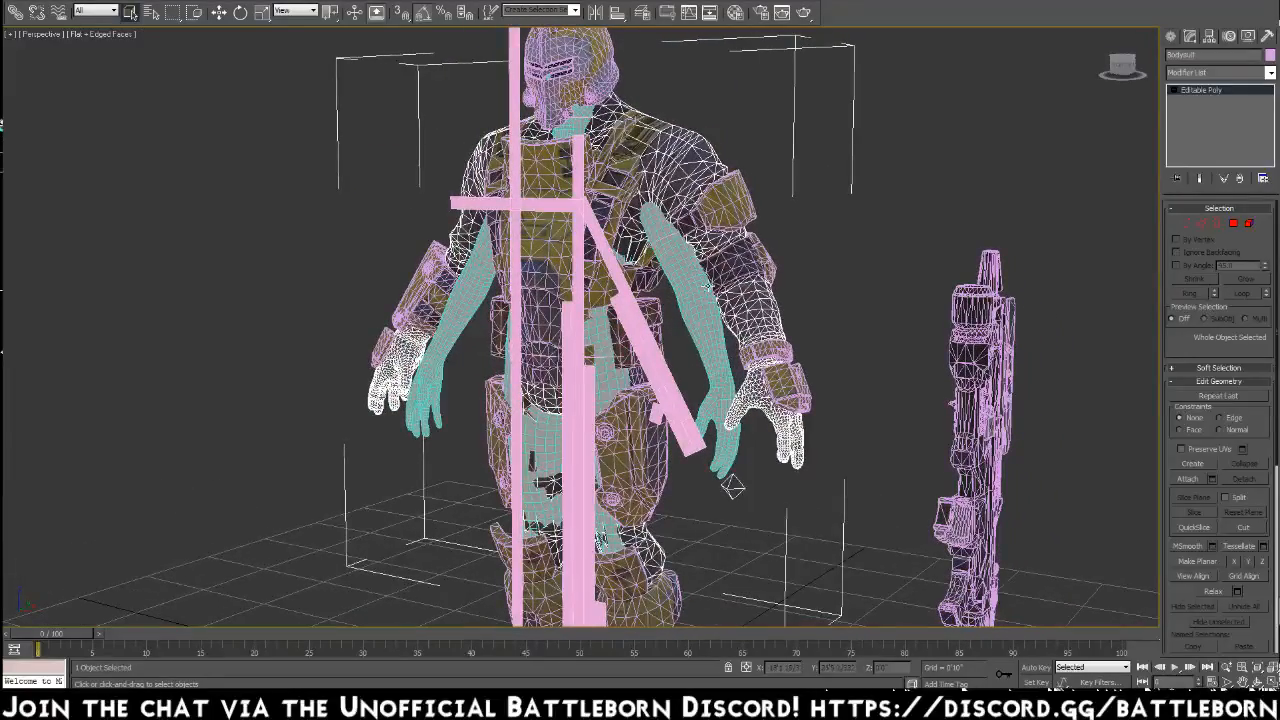
{"action": "middle_click_drag", "start_coordinate": [590, 90], "coordinate": [596, 230]}
{"action": "left_click", "coordinate": [588, 215]}
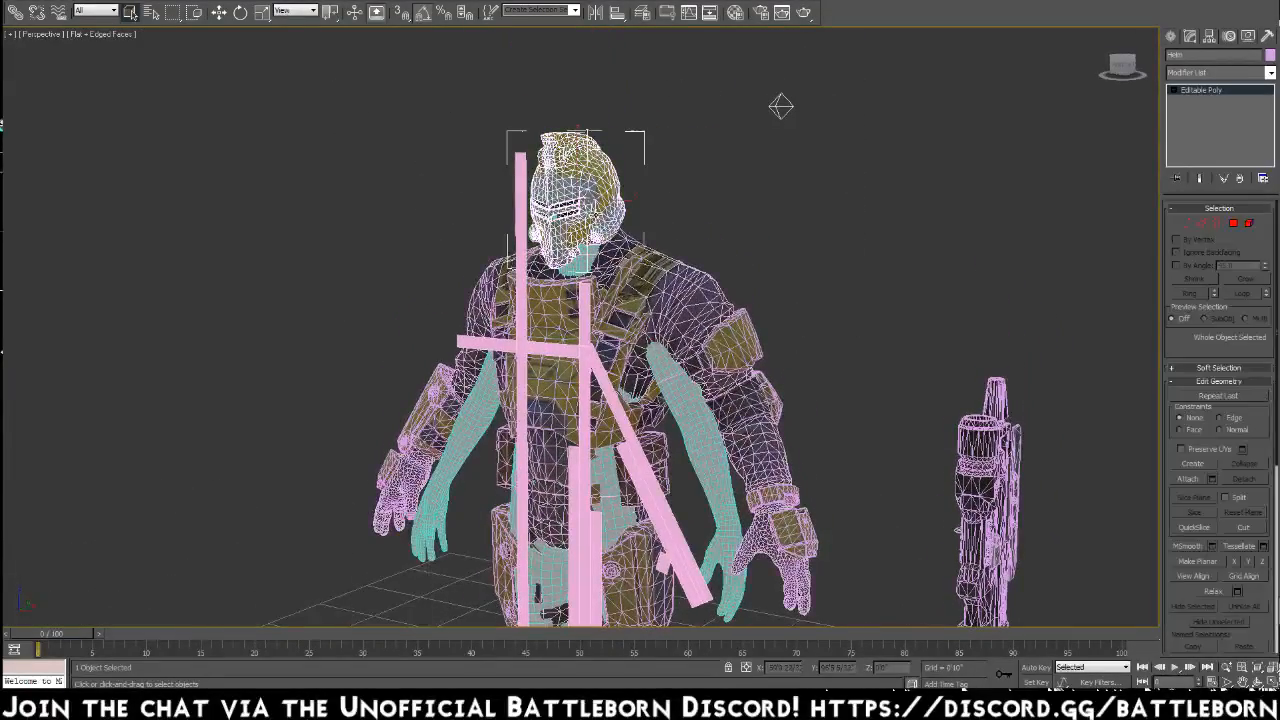
{"action": "left_click", "coordinate": [591, 213]}
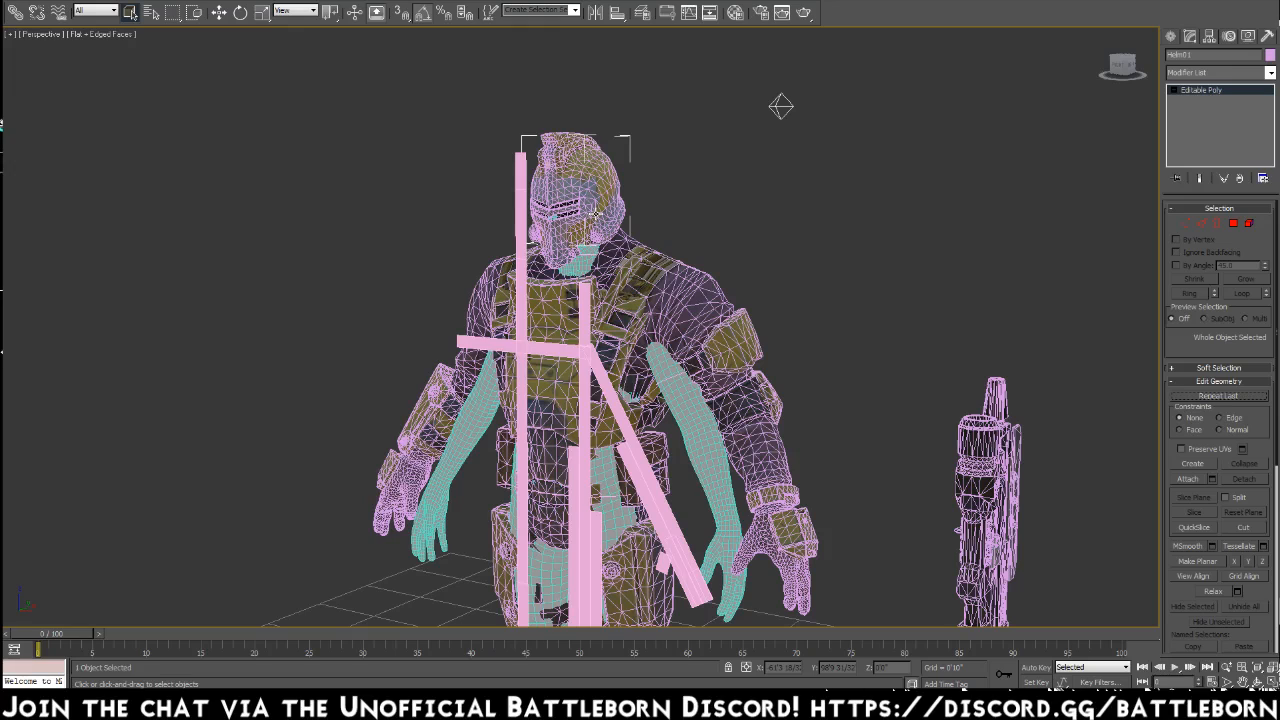
{"action": "right_click", "coordinate": [596, 214]}
{"action": "left_click", "coordinate": [613, 174]}
Hide the teal reference body and the pink Measurements group
{"action": "middle_click_drag", "start_coordinate": [668, 374], "coordinate": [666, 250]}
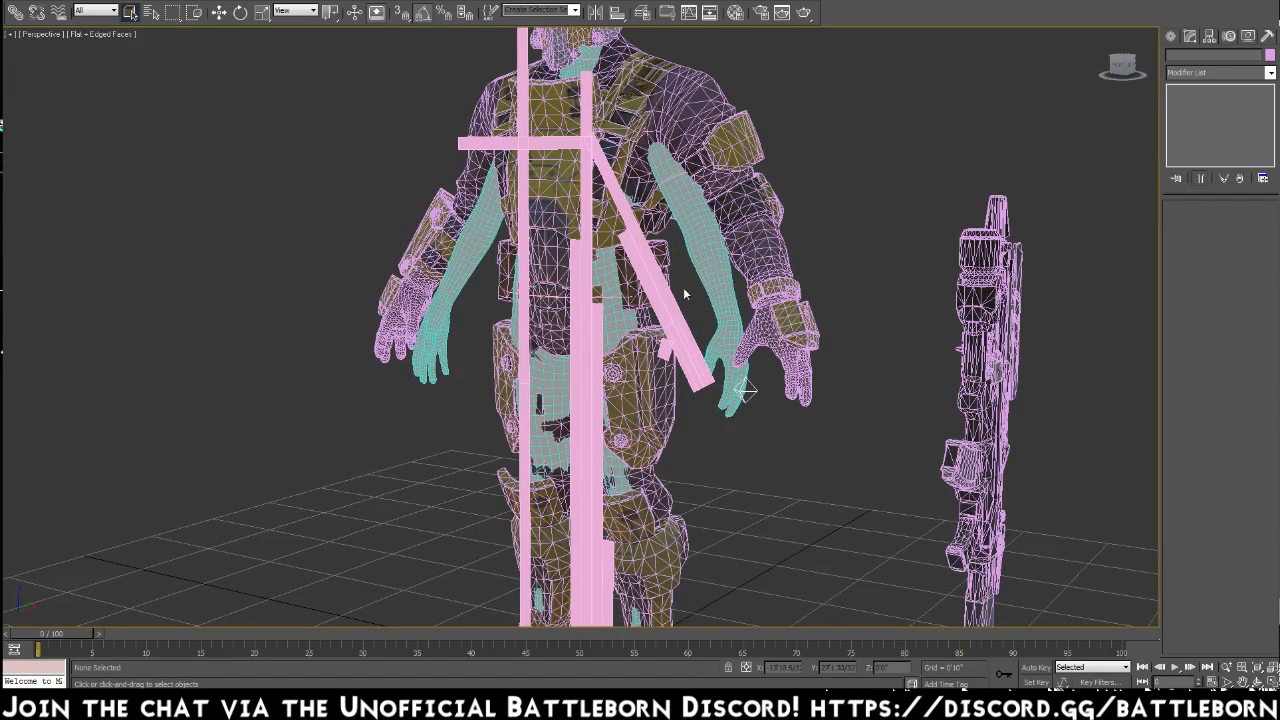
{"action": "left_click", "coordinate": [706, 254]}
{"action": "right_click", "coordinate": [706, 255]}
{"action": "left_click", "coordinate": [723, 214]}
{"action": "left_click", "coordinate": [588, 171]}
{"action": "right_click", "coordinate": [589, 171]}
{"action": "left_click", "coordinate": [660, 134]}
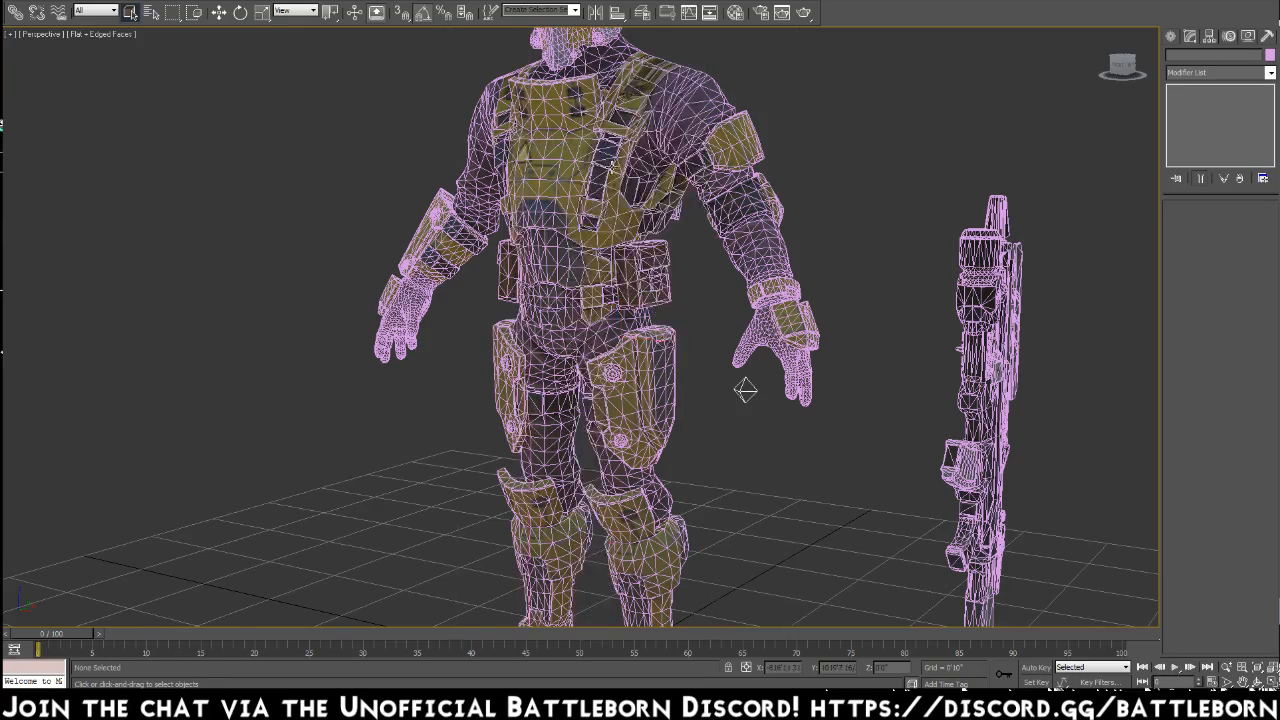
Render the perspective view of the full character and gun, render it again closer, and close the render window
{"action": "scroll", "coordinate": [700, 380], "scroll_direction": "down", "scroll_amount": 3}
{"action": "mouse_move", "coordinate": [643, 378]}
{"action": "middle_mouse_down", "text": "alt"}
{"action": "mouse_move", "coordinate": [789, 371]}
{"action": "mouse_move", "coordinate": [634, 372]}
{"action": "mouse_move", "coordinate": [640, 165]}
{"action": "mouse_move", "coordinate": [628, 372]}
{"action": "middle_mouse_up", "text": "alt"}
{"action": "key", "text": "shift+q"}
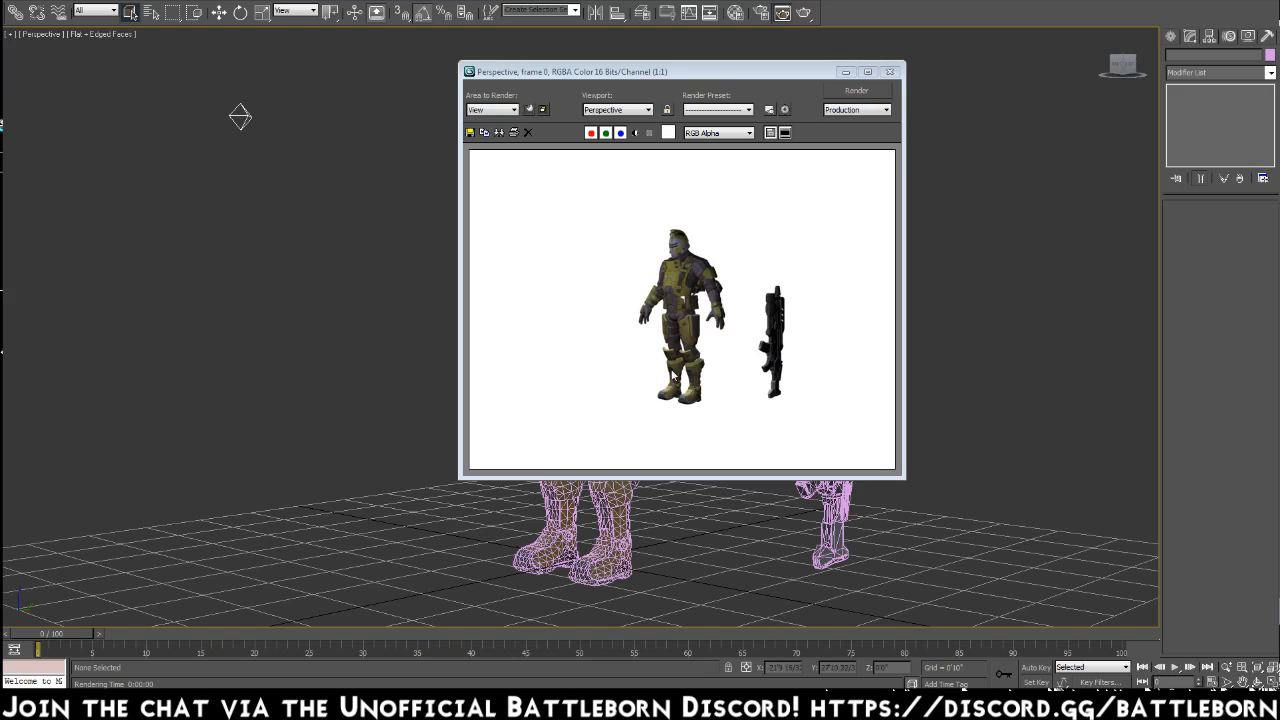
{"action": "scroll", "coordinate": [754, 518], "scroll_direction": "up", "scroll_amount": 5}
{"action": "key", "text": "shift+q"}
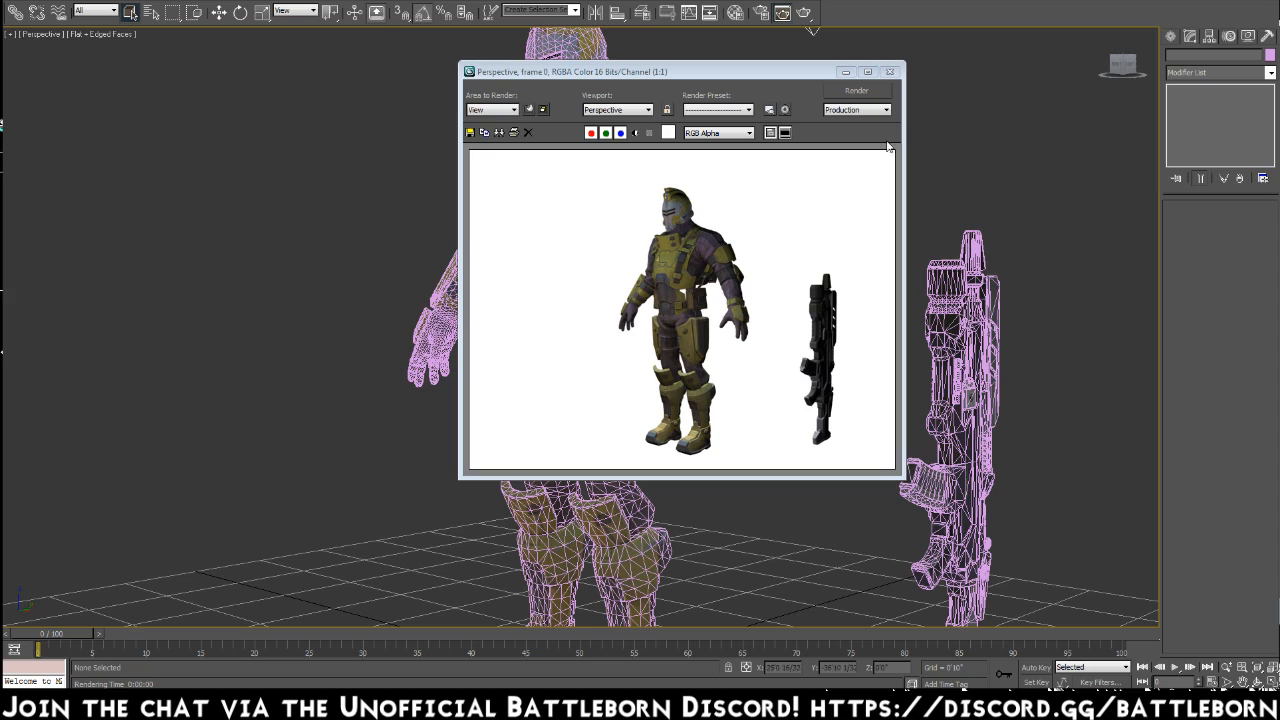
{"action": "left_click", "coordinate": [889, 72]}
{"action": "middle_click_drag", "start_coordinate": [772, 327], "coordinate": [777, 352]}
{"action": "scroll", "coordinate": [778, 357], "scroll_direction": "down", "scroll_amount": 3}
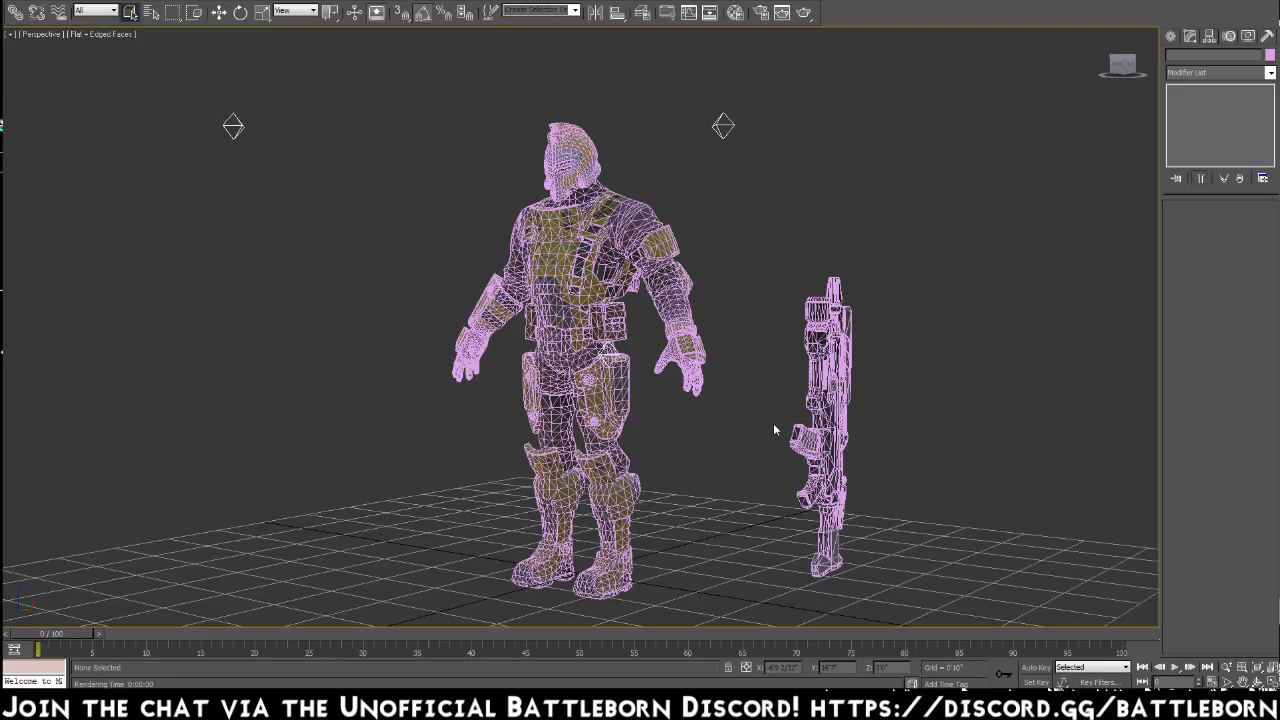
Unhide all objects in the scene, including the teal reference body and the Measurements group
{"action": "scroll", "coordinate": [773, 429], "scroll_direction": "up", "scroll_amount": 5}
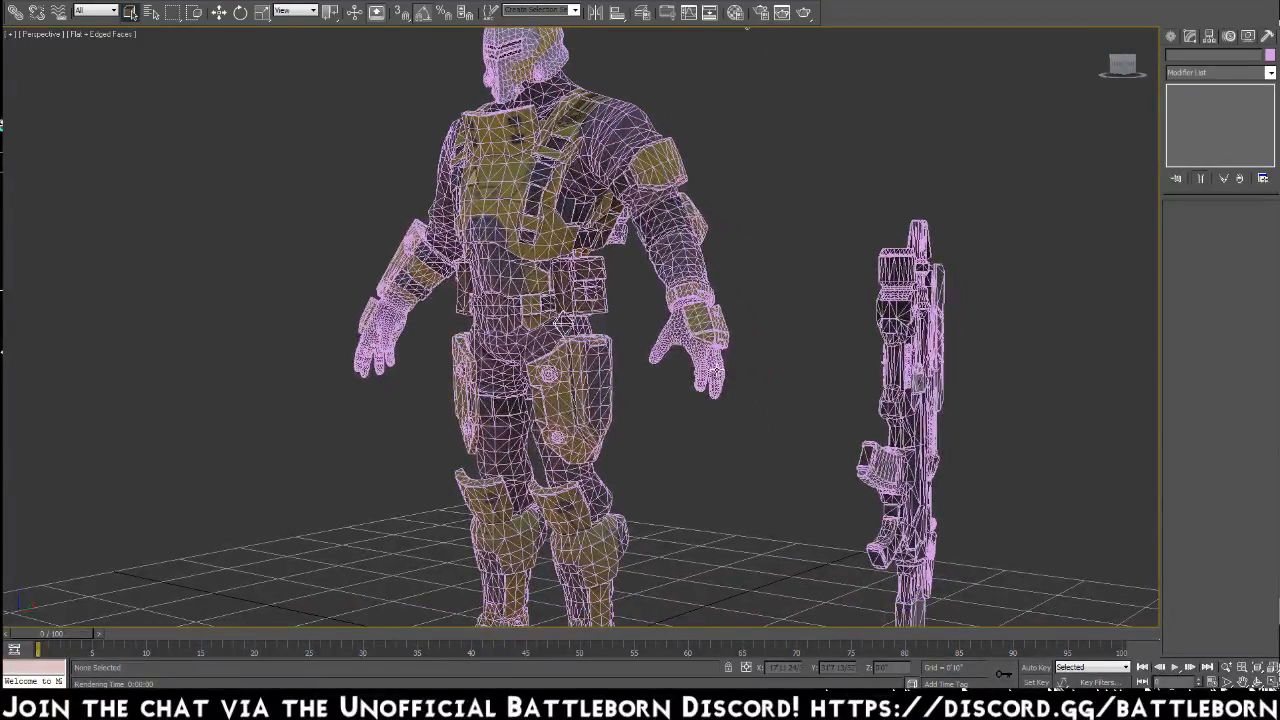
{"action": "scroll", "coordinate": [716, 370], "scroll_direction": "down", "scroll_amount": 4}
{"action": "scroll", "coordinate": [716, 370], "scroll_direction": "up", "scroll_amount": 4}
{"action": "right_click", "coordinate": [706, 392]}
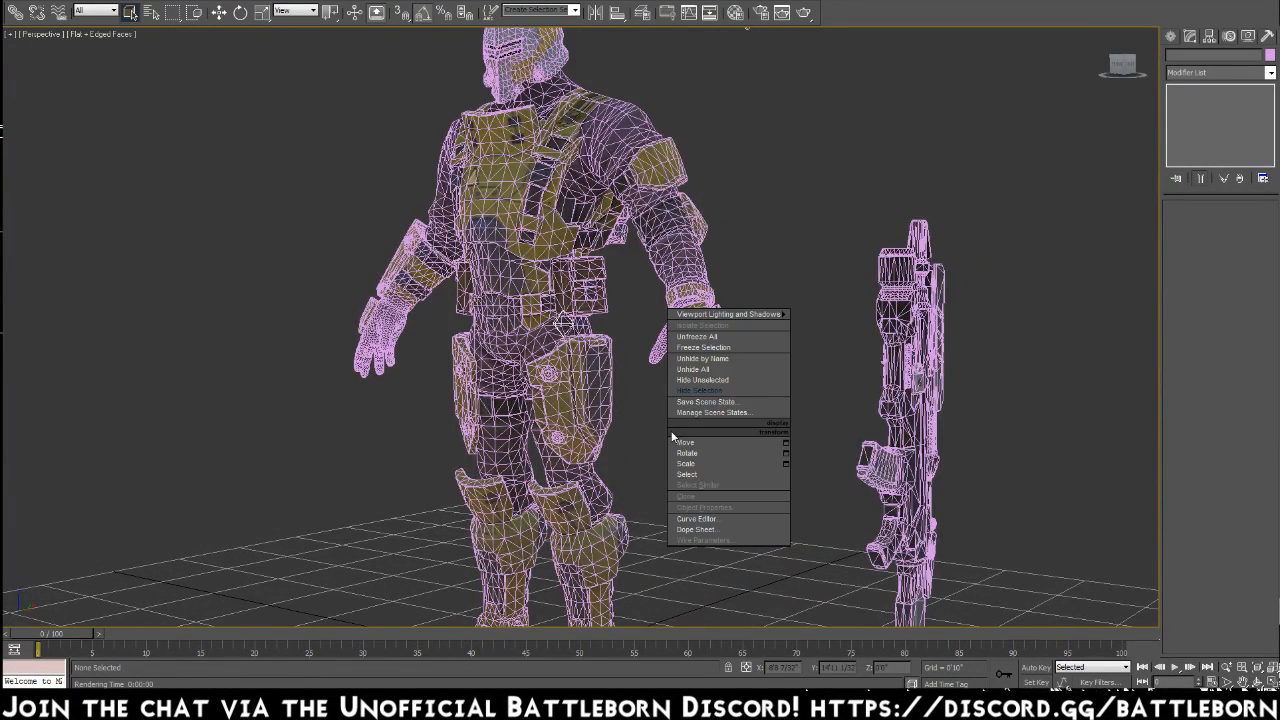
{"action": "left_click", "coordinate": [693, 369]}
{"action": "scroll", "coordinate": [741, 472], "scroll_direction": "down", "scroll_amount": 2}
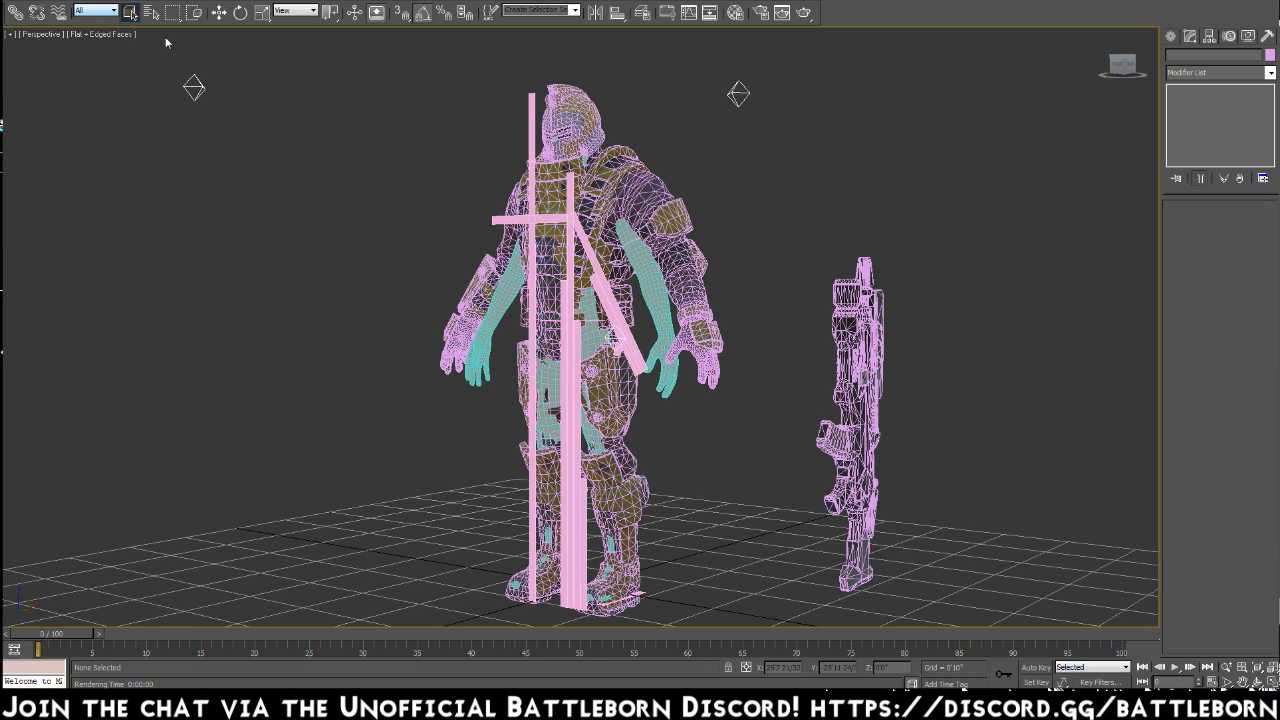
Delete the armored character, the teal reference body and the pink measurement bars, keeping the gun and lights
{"action": "scroll", "coordinate": [791, 198], "scroll_direction": "down", "scroll_amount": 3}
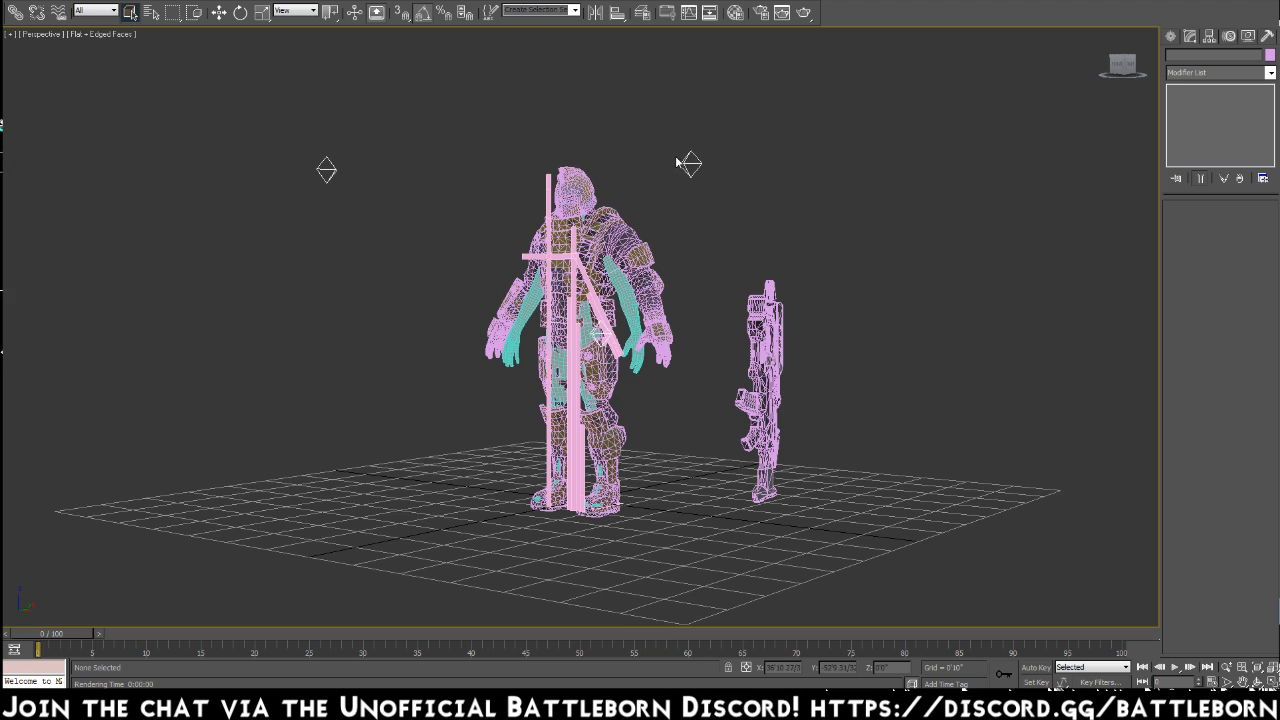
{"action": "left_click_drag", "start_coordinate": [726, 128], "coordinate": [433, 542]}
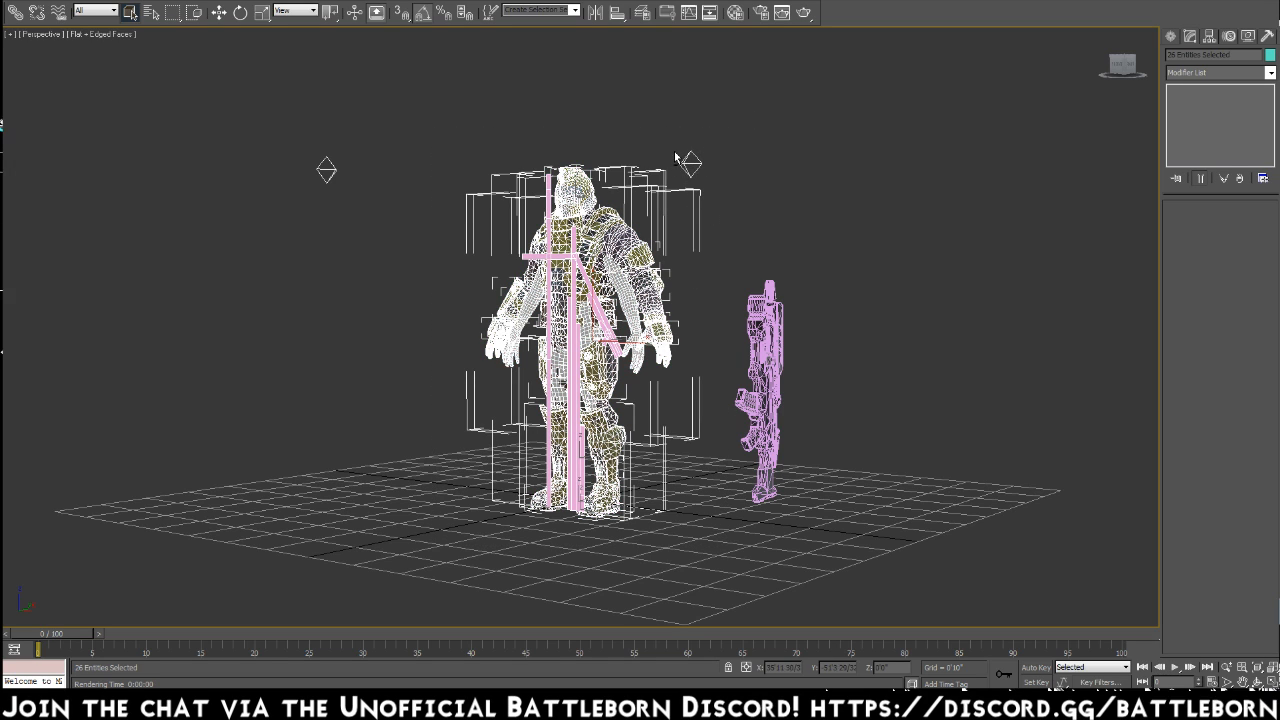
{"action": "left_click_drag", "start_coordinate": [661, 123], "coordinate": [710, 170]}
{"action": "key", "text": "Delete"}
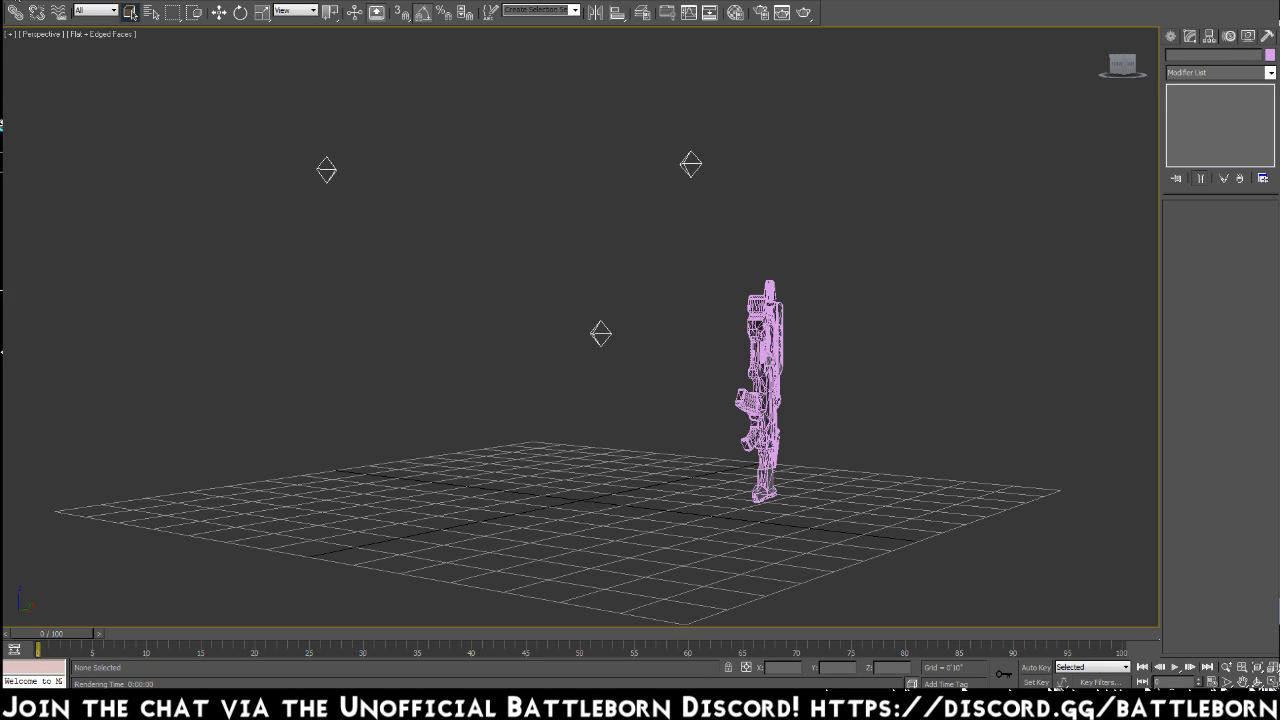
Save the gun-only scene as a separate 3ds Max file under a new name in the scenes folder
{"action": "left_click", "coordinate": [14, 1]}
{"action": "left_click", "coordinate": [41, 132]}
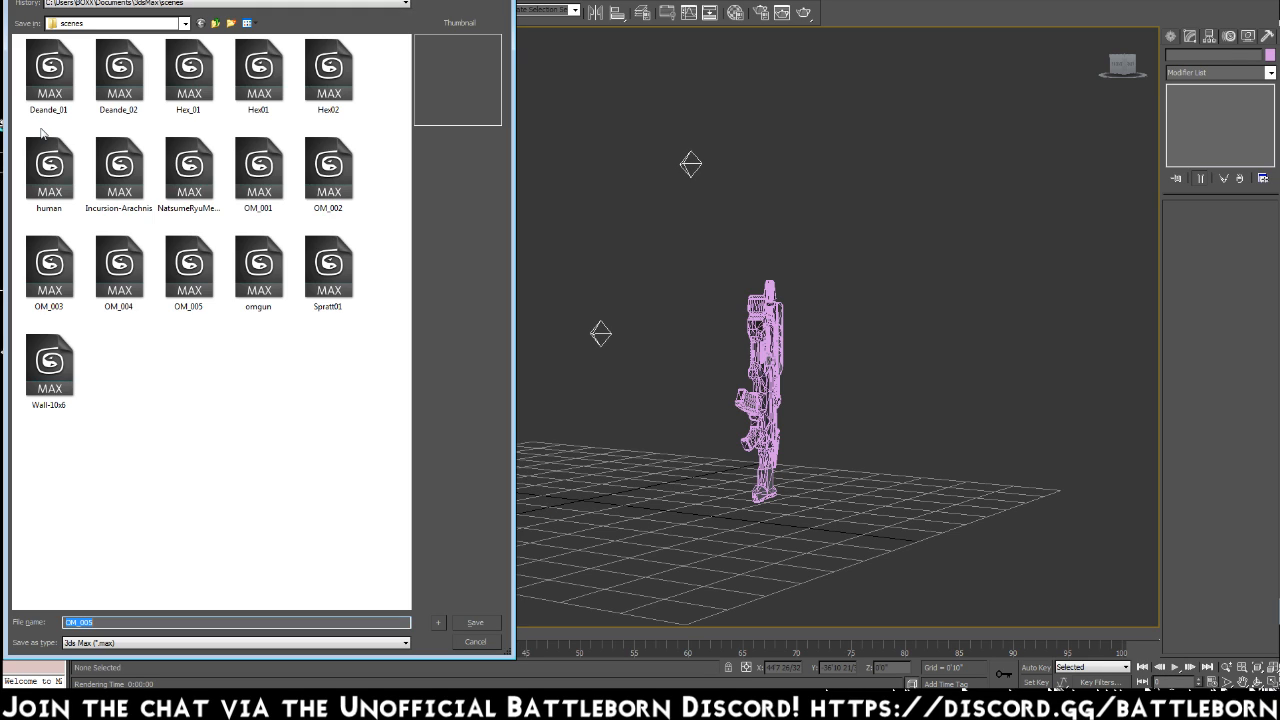
{"action": "key", "text": "Right"}
{"action": "key", "text": "BackSpace"}
{"action": "type", "text": "G"}
{"action": "key", "text": "Return"}
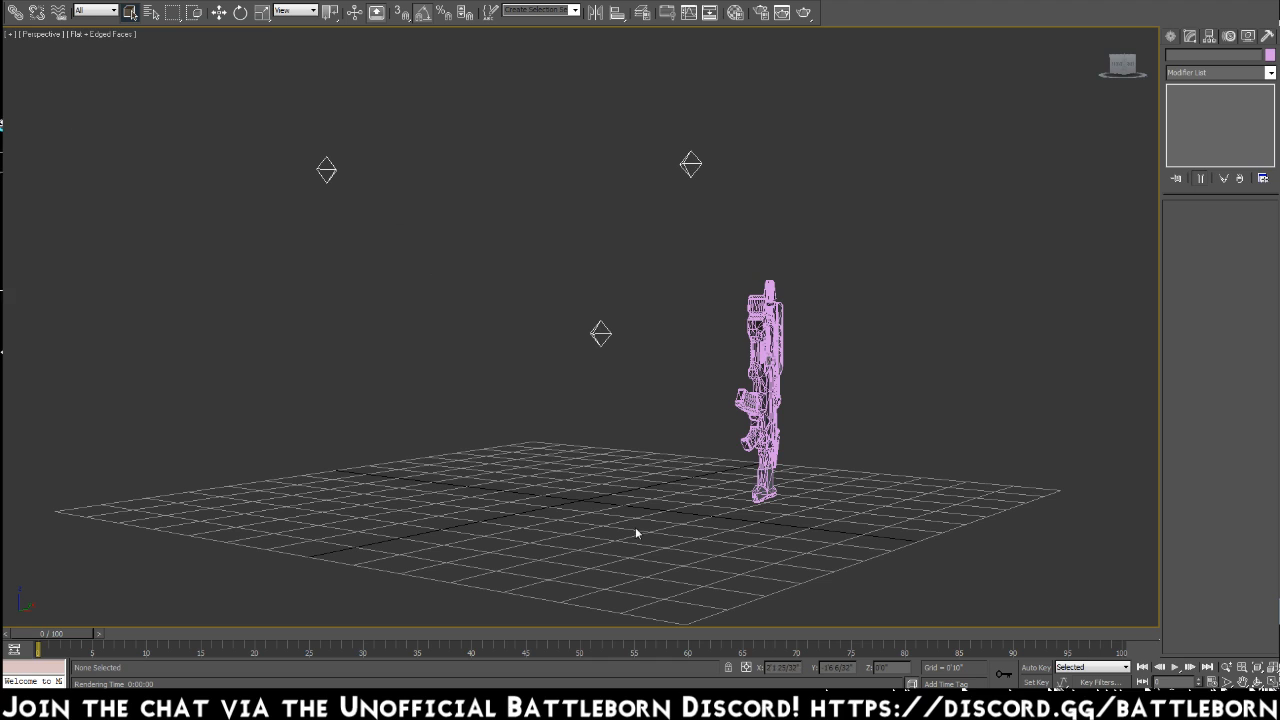
Render the perspective view of the gun at several zoom distances and close the render window
{"action": "middle_click_drag", "start_coordinate": [686, 431], "coordinate": [548, 328]}
{"action": "scroll", "coordinate": [664, 429], "scroll_direction": "up", "scroll_amount": 3}
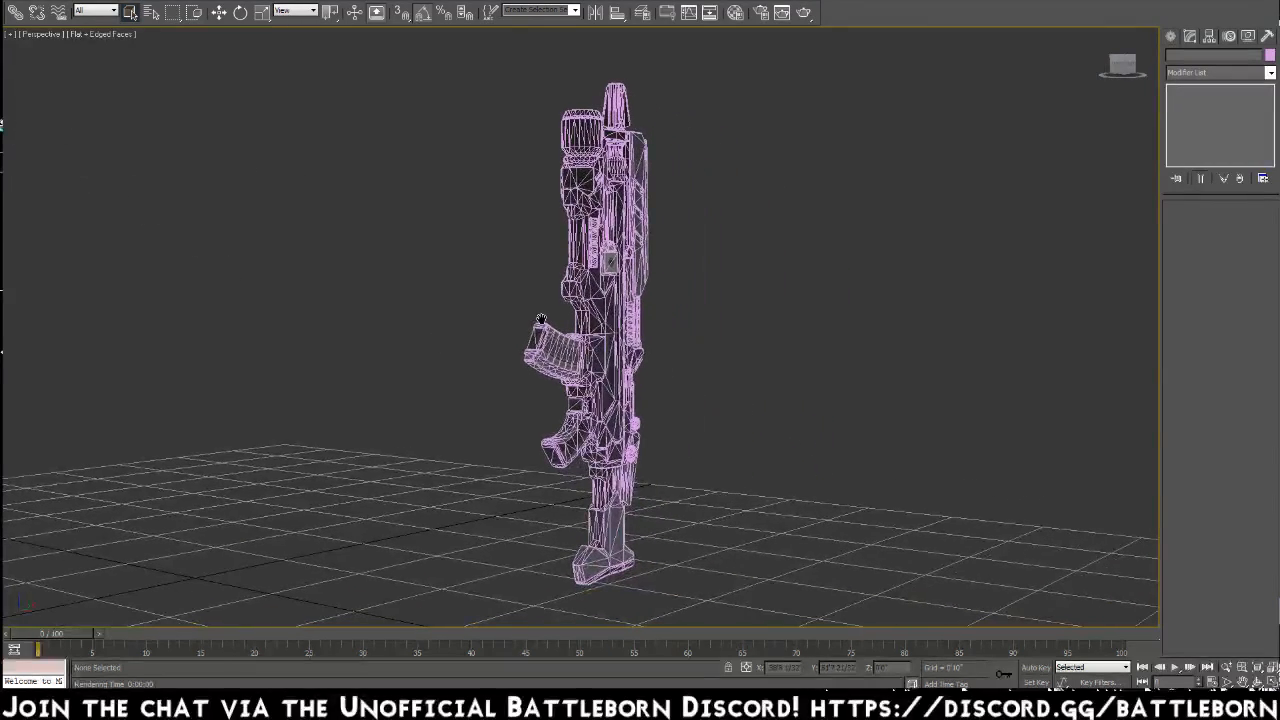
{"action": "key", "text": "shift+q"}
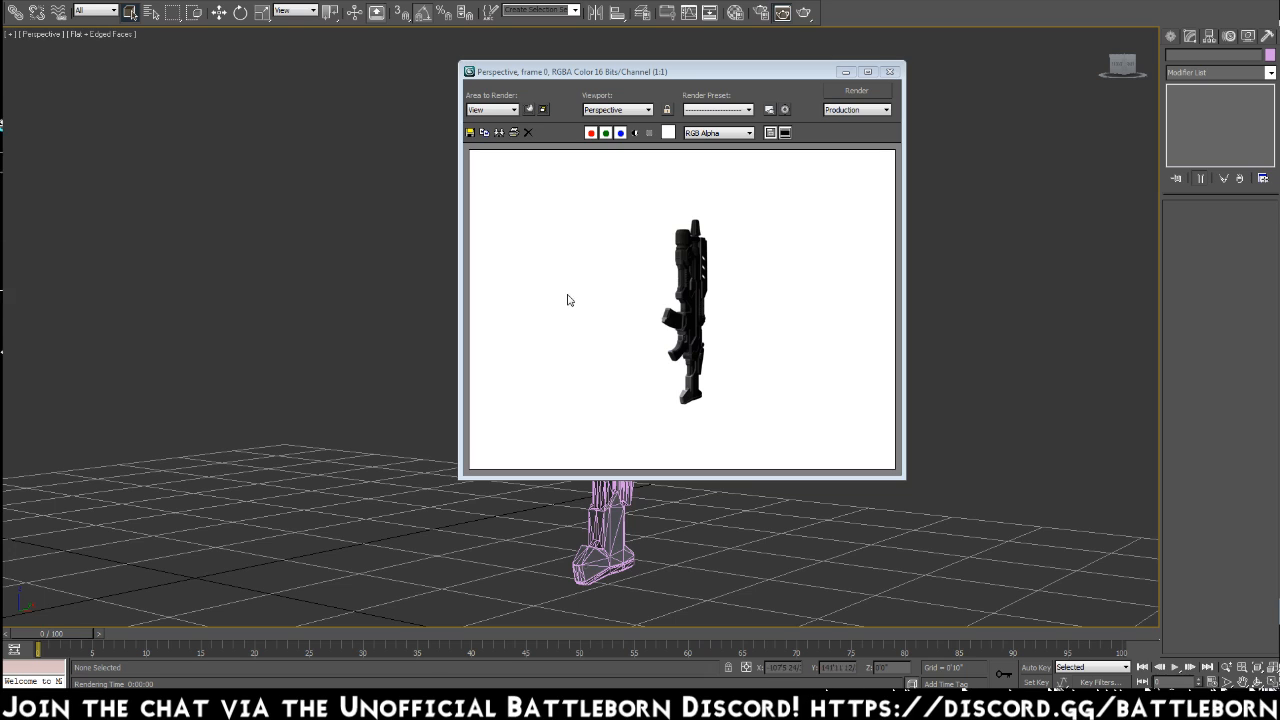
{"action": "scroll", "coordinate": [418, 465], "scroll_direction": "up", "scroll_amount": 3}
{"action": "key", "text": "shift+q"}
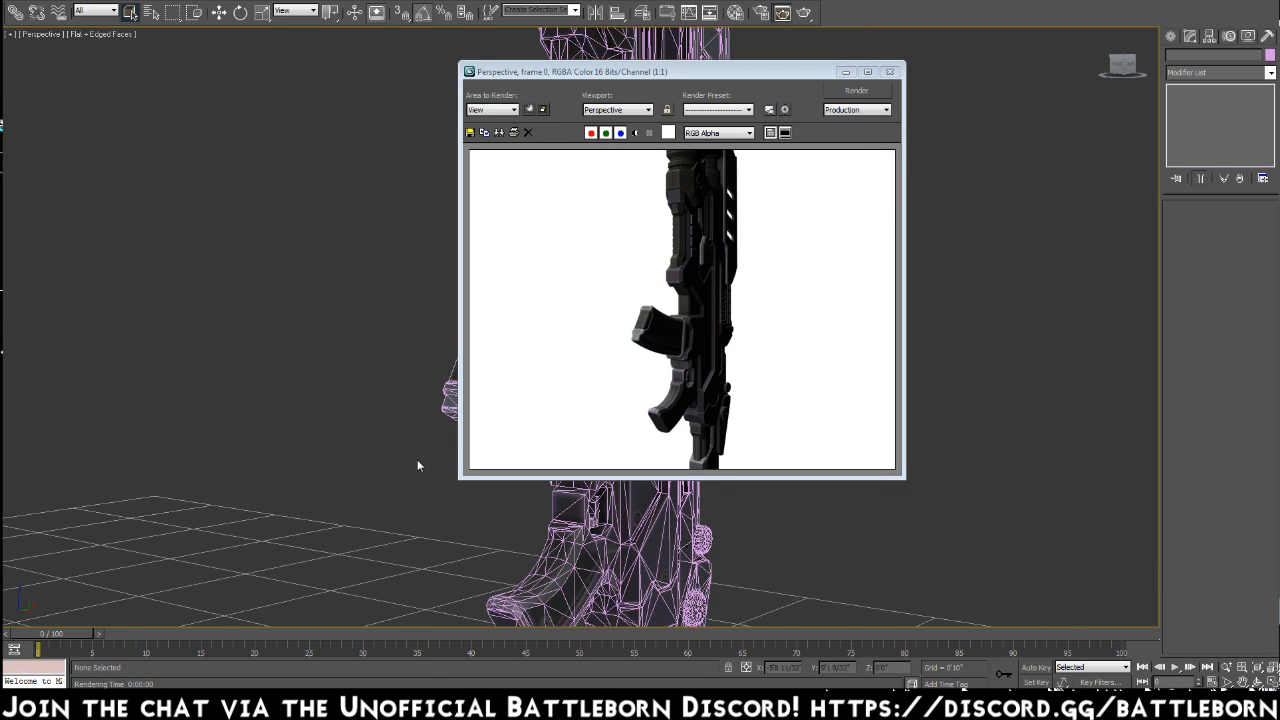
{"action": "scroll", "coordinate": [418, 465], "scroll_direction": "down", "scroll_amount": 1}
{"action": "key", "text": "shift+q"}
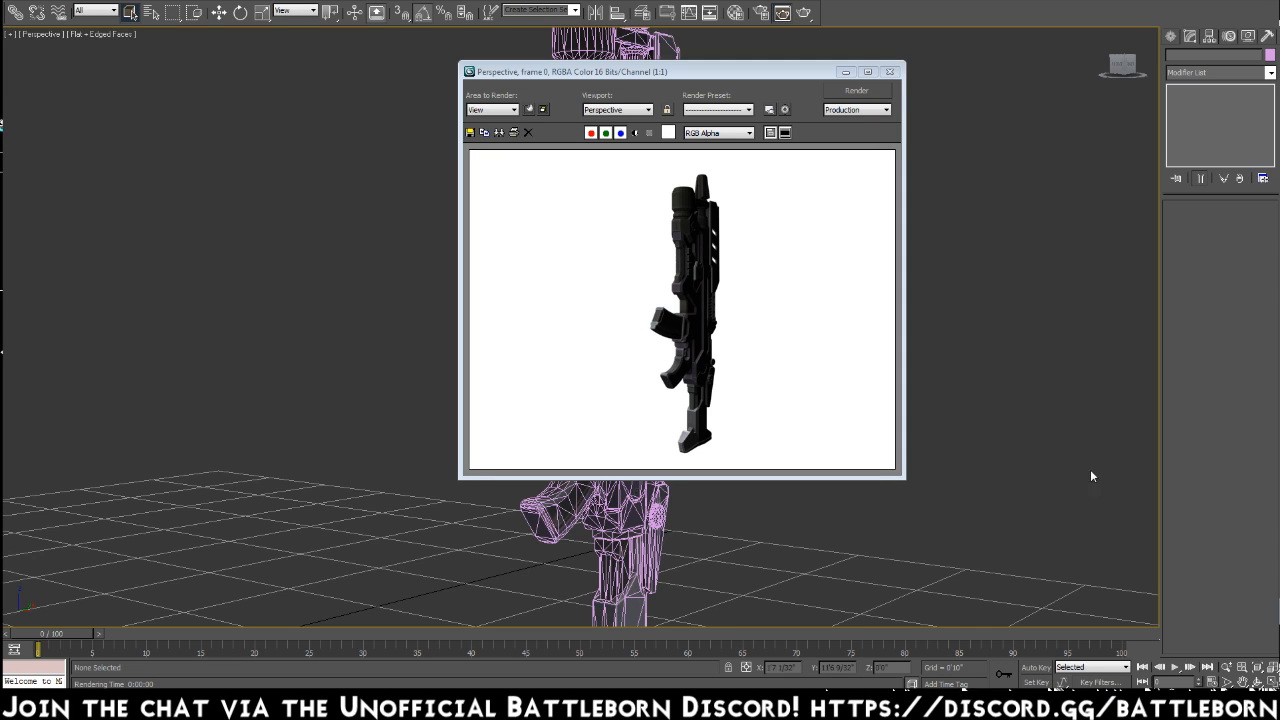
{"action": "left_click", "coordinate": [889, 72]}
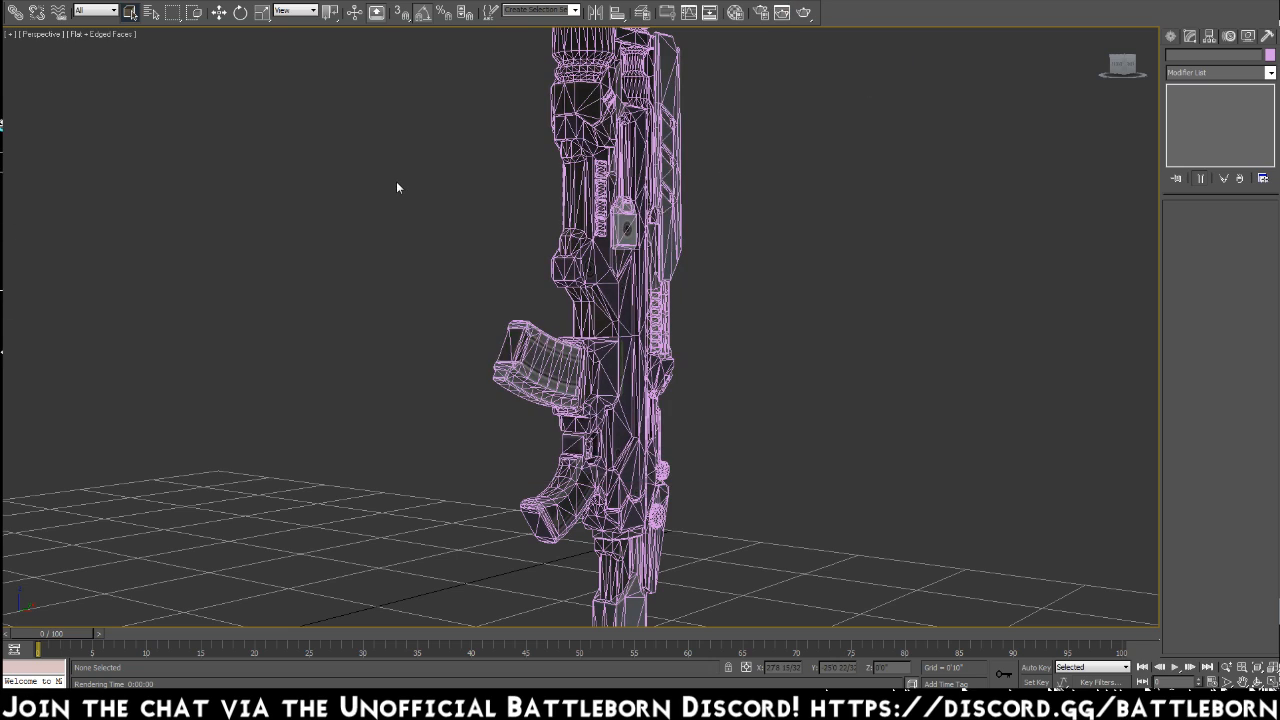
Reopen the full character scene and delete the gun beside the character
{"action": "left_click", "coordinate": [25, 12]}
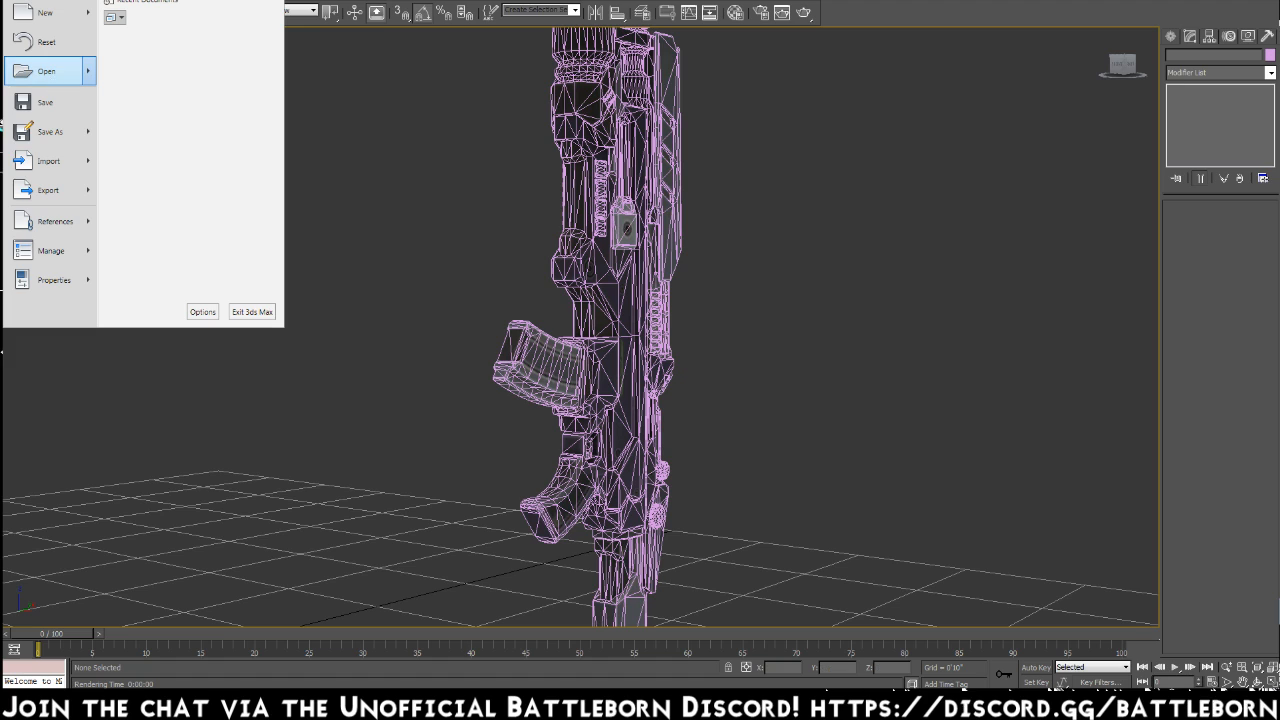
{"action": "left_click", "coordinate": [140, 73]}
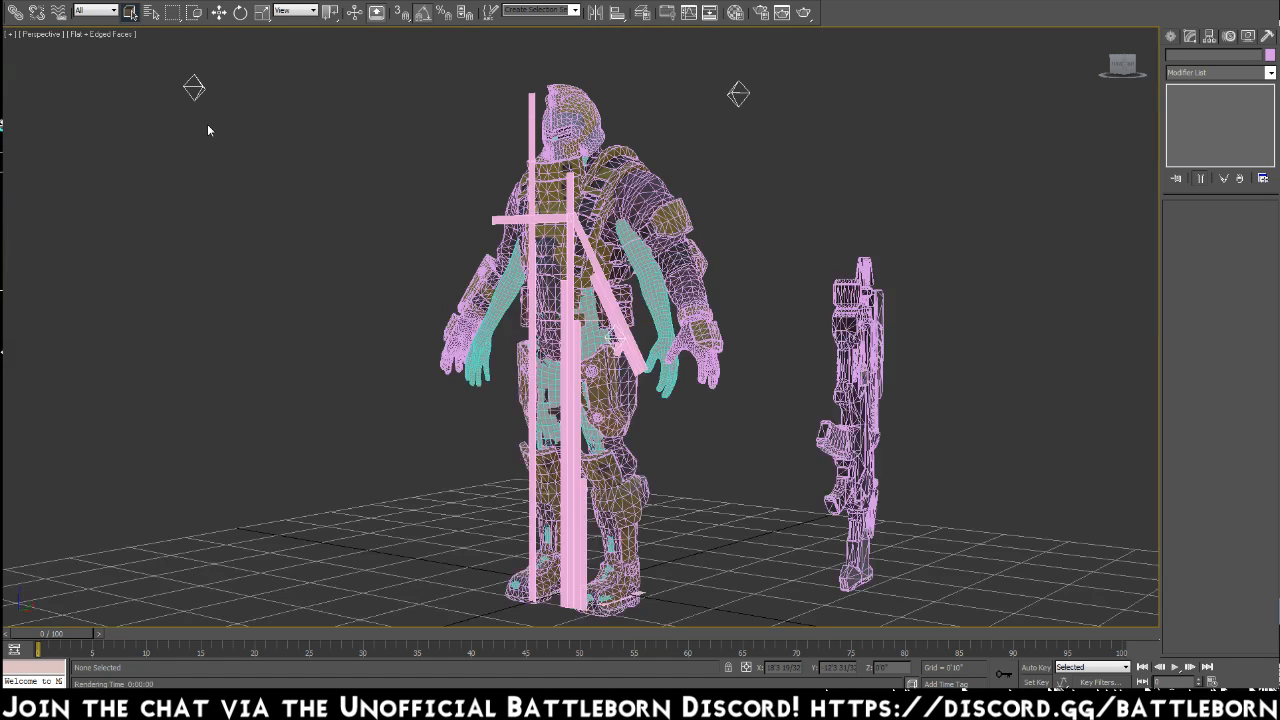
{"action": "left_click_drag", "start_coordinate": [916, 222], "coordinate": [803, 605]}
{"action": "key", "text": "Delete"}
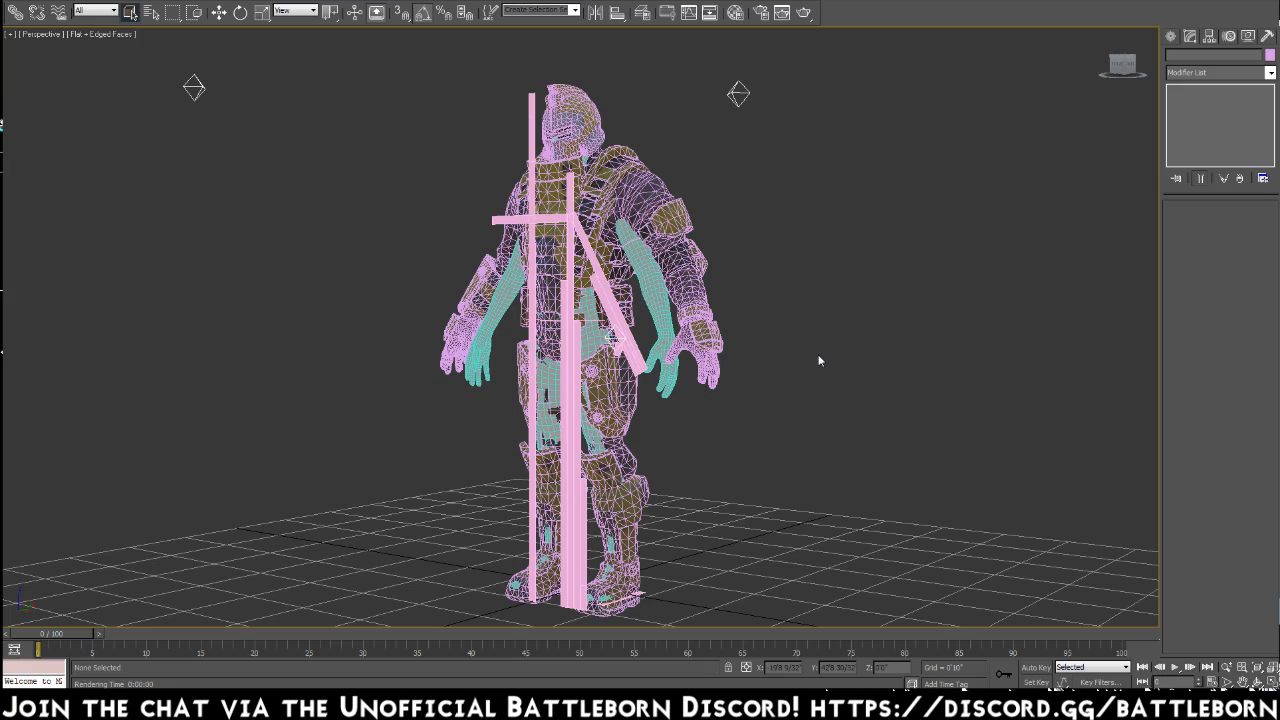
{"action": "middle_click_drag", "start_coordinate": [822, 367], "coordinate": [776, 380], "text": "alt"}
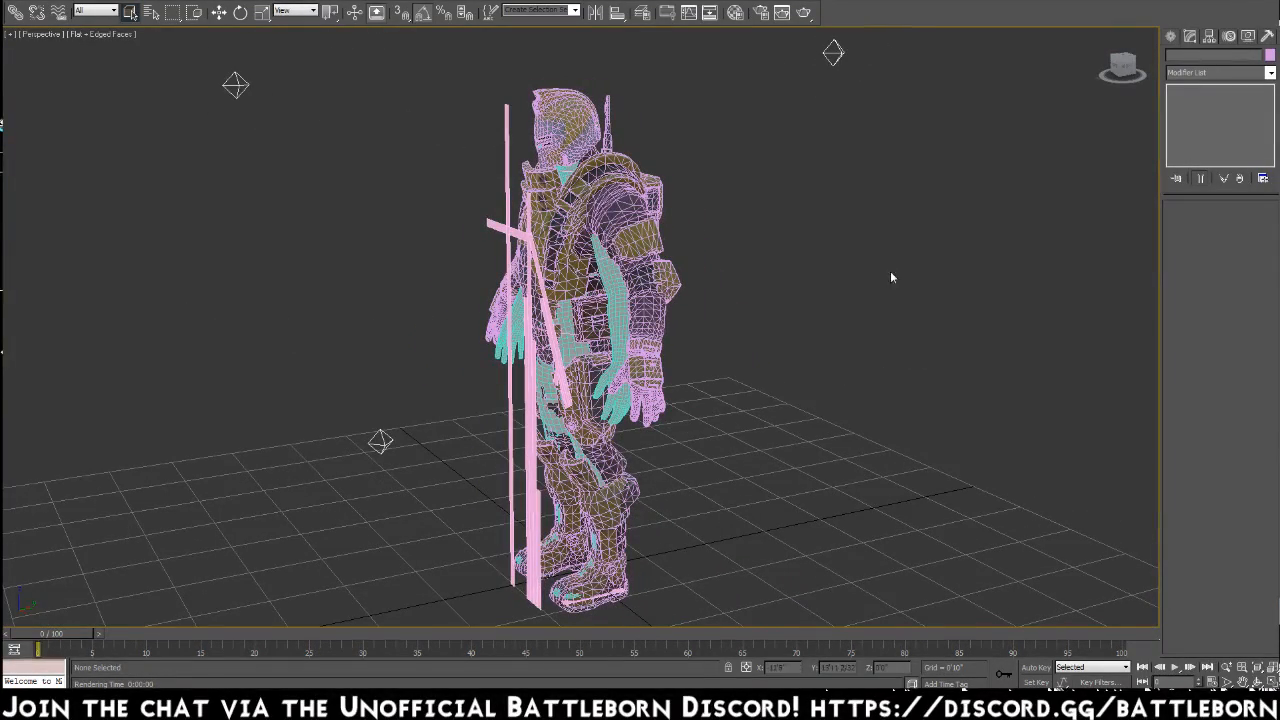